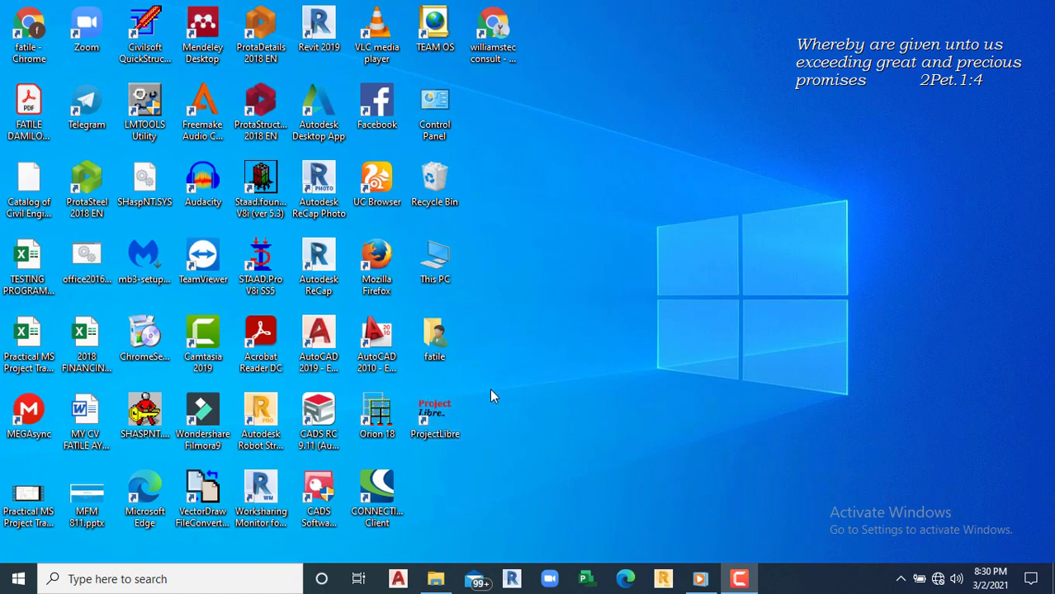
Step: Launch ProjectLibre from its desktop shortcut
click(444, 428)
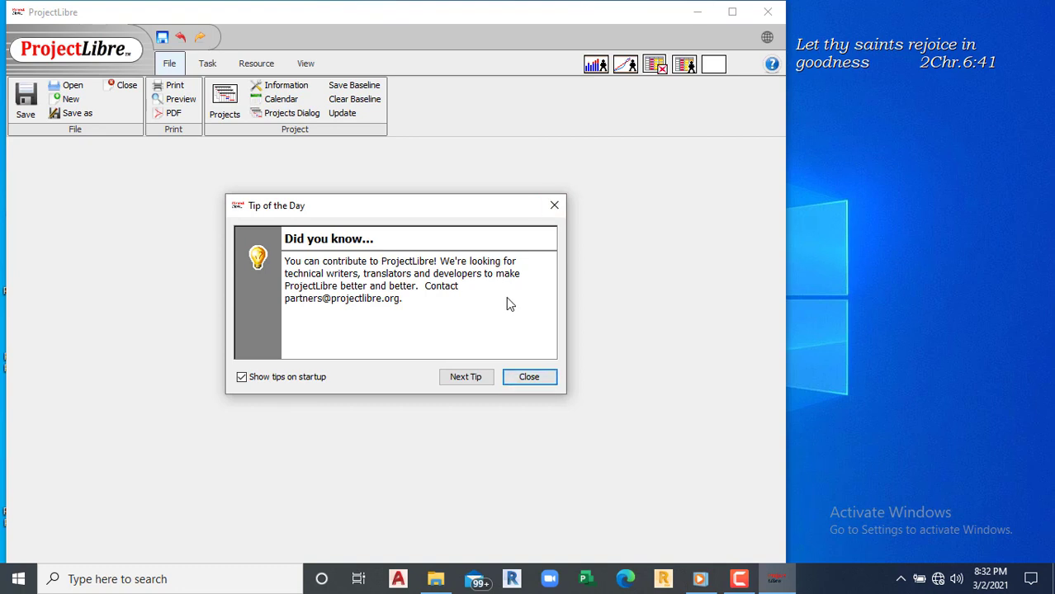
Step: Close the Tip of the Day dialog to reach the Welcome dialog
click(535, 377)
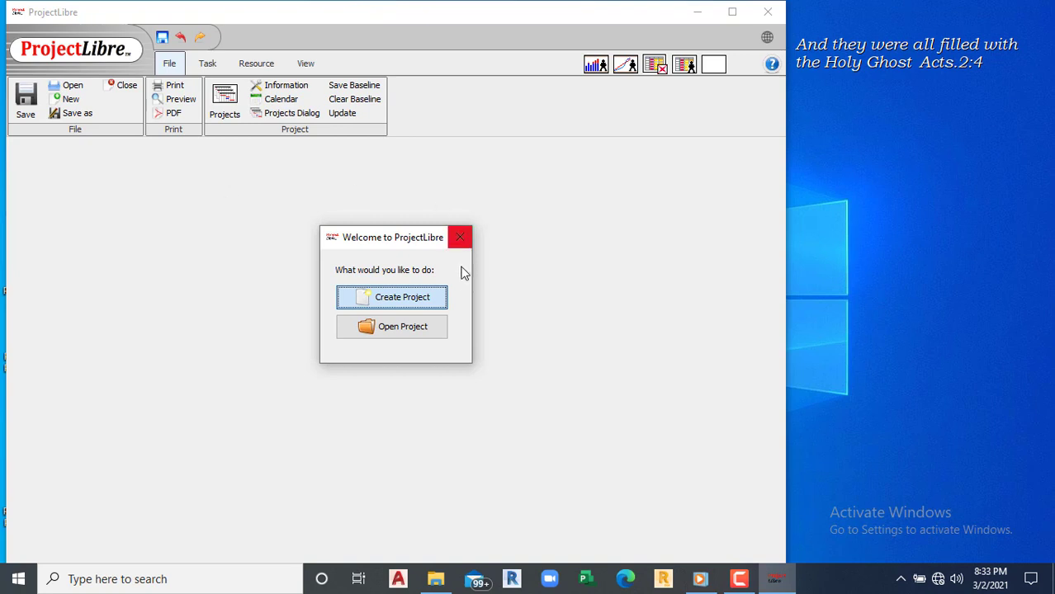
Step: Create a new project named TWO STOREY BUILDING and enter the manager's name
click(393, 303)
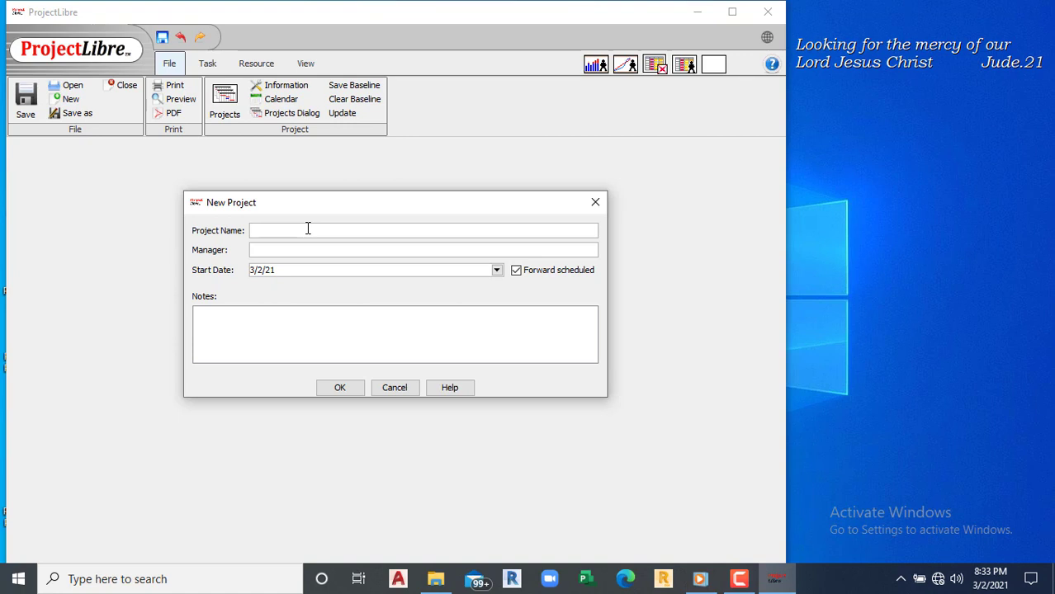
text(TWO ST)
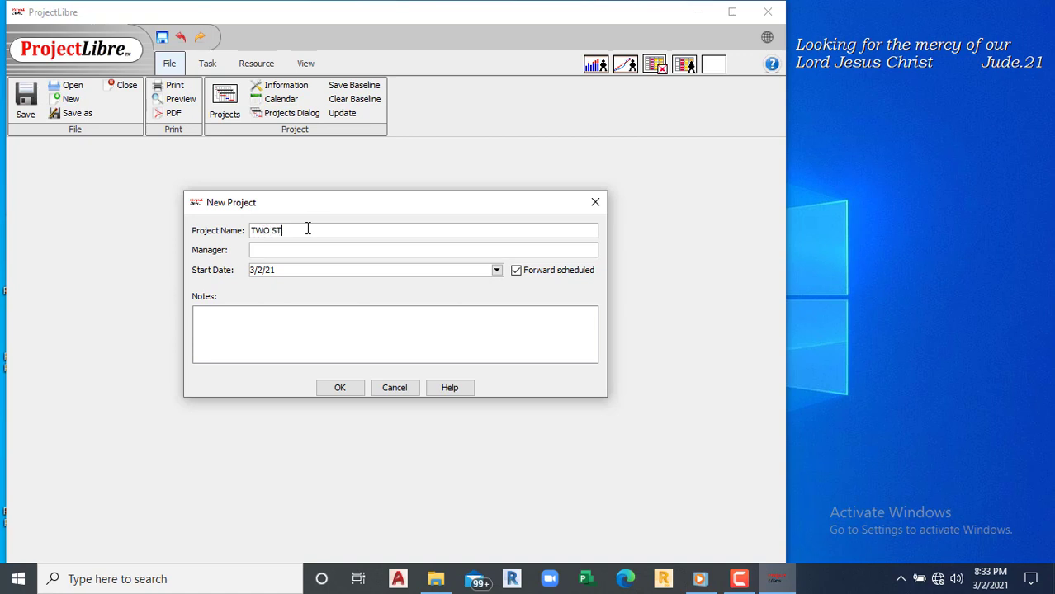
text(OREY B)
text(UILDING)
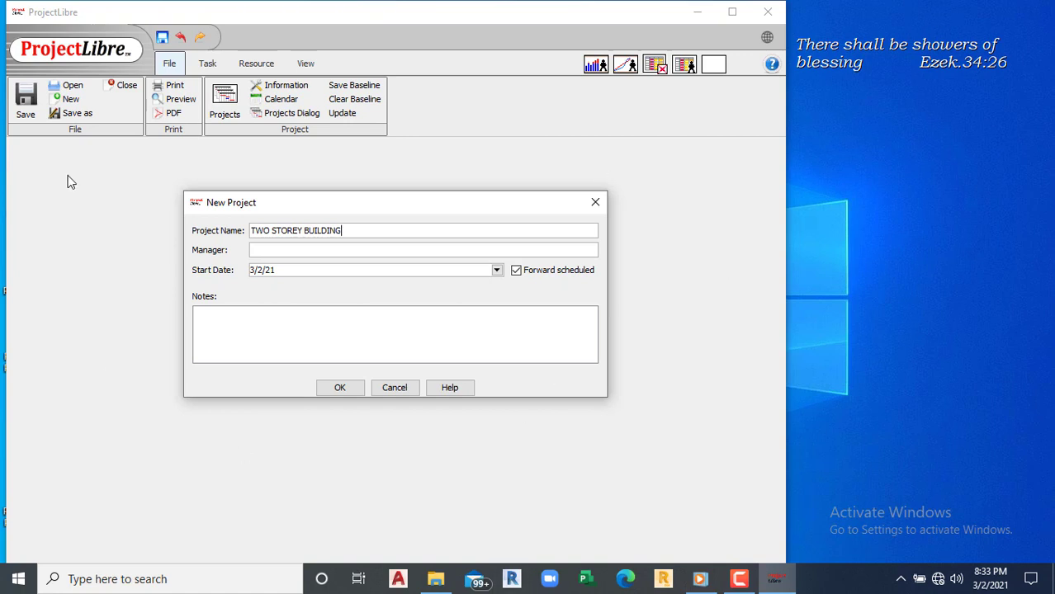
click(303, 250)
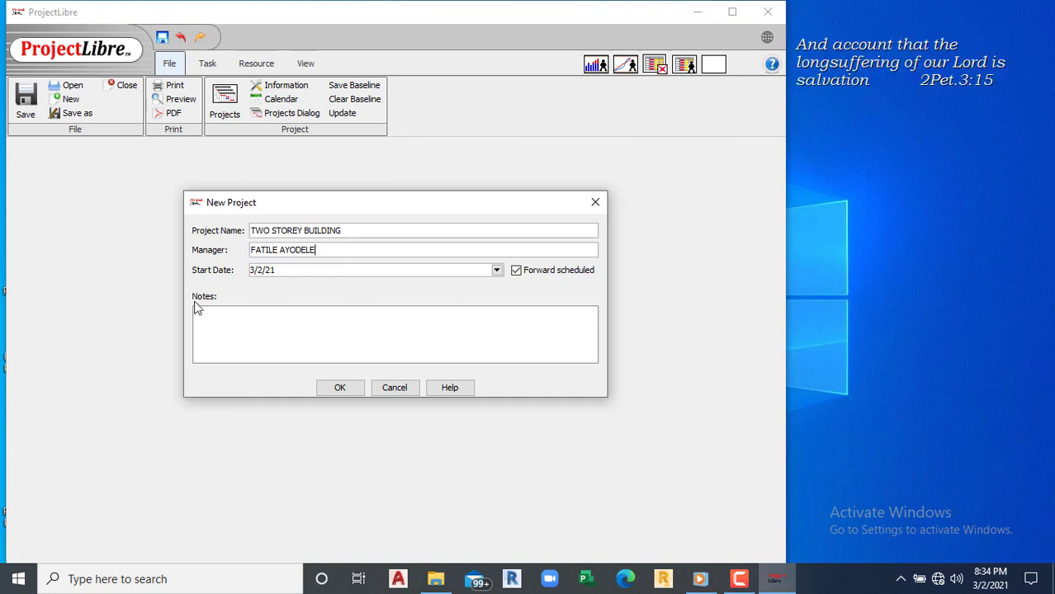
click(516, 271)
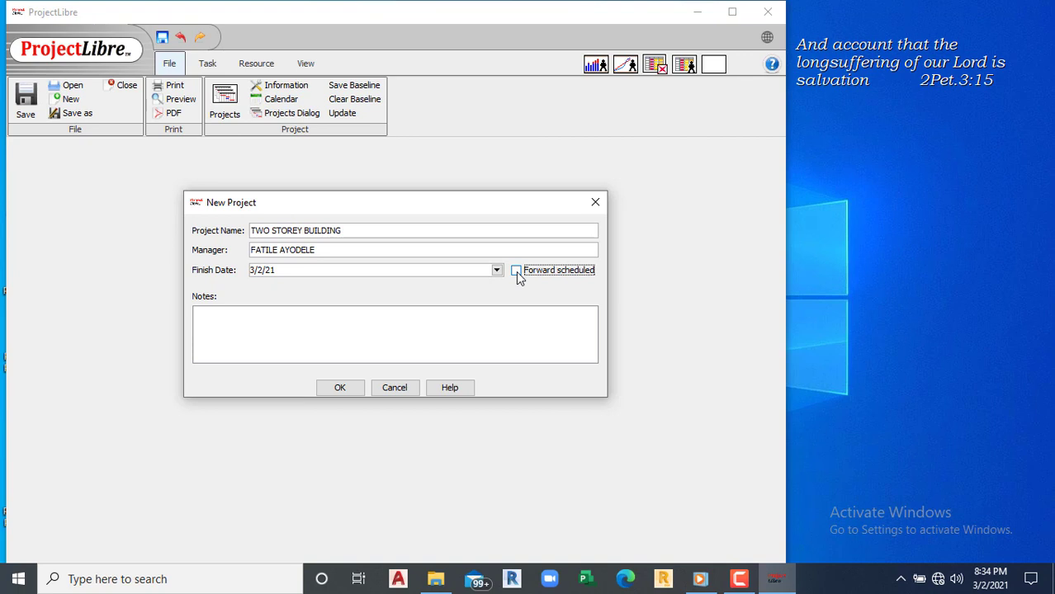
click(517, 271)
click(283, 272)
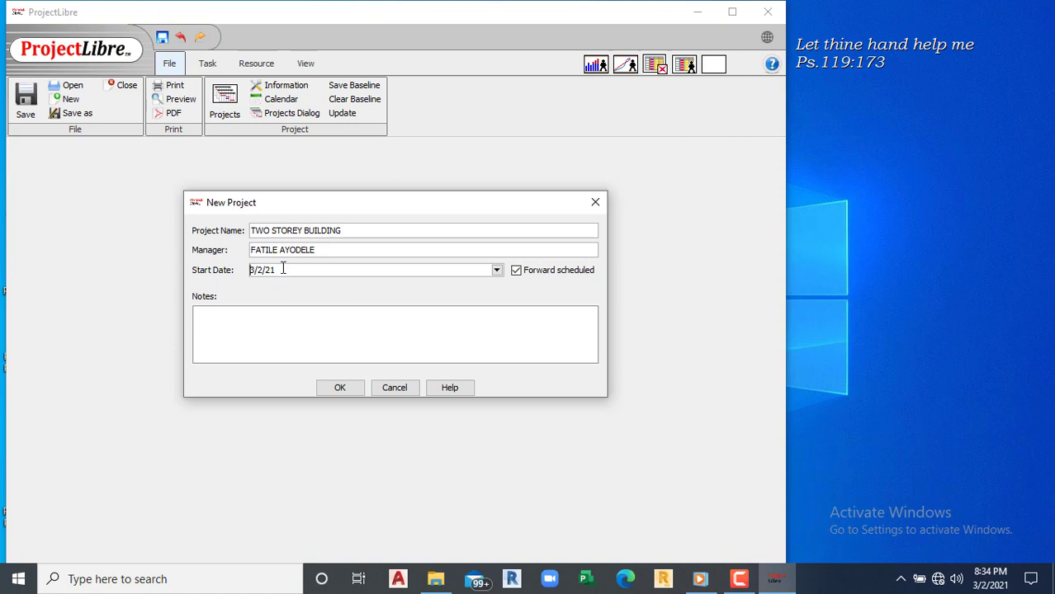
click(517, 274)
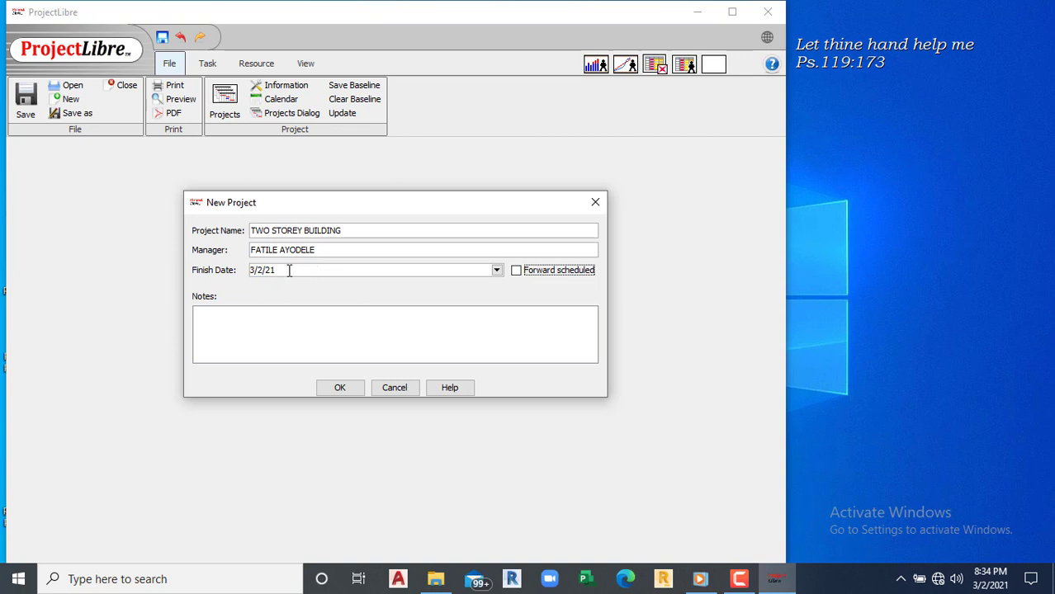
click(515, 272)
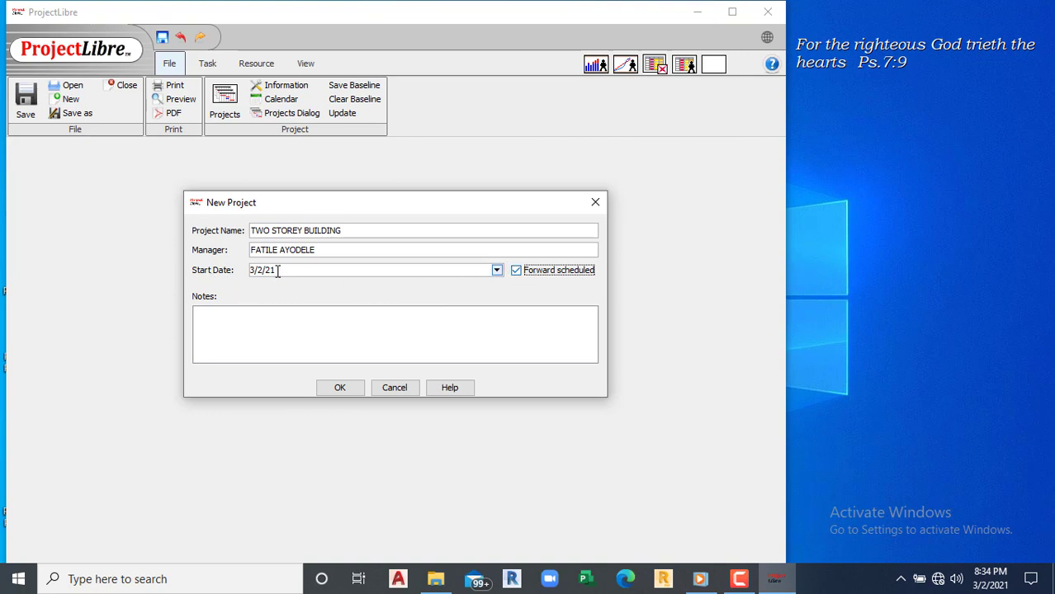
click(515, 271)
click(515, 272)
click(273, 317)
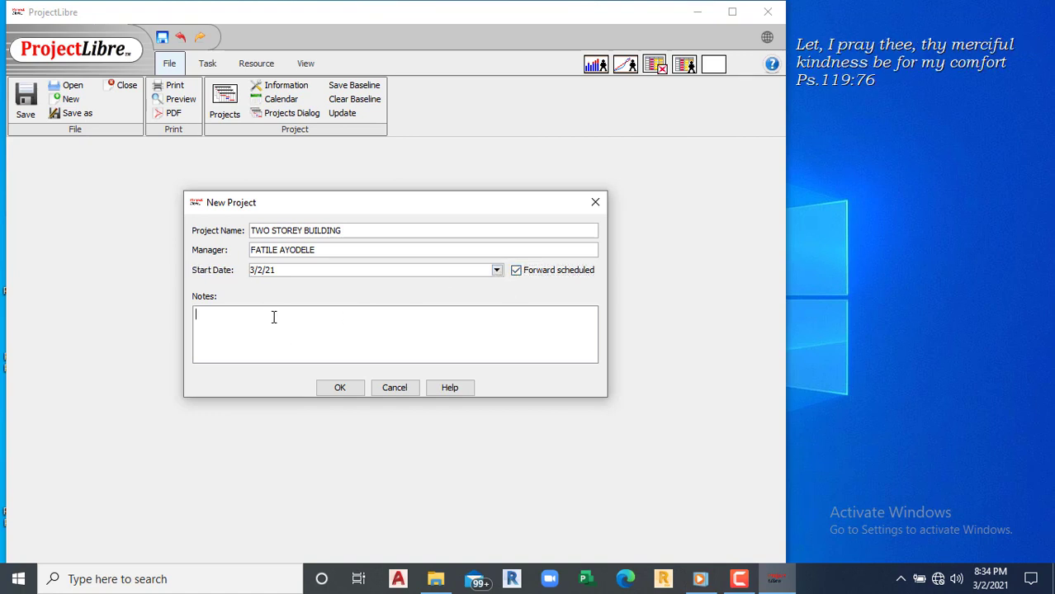
Step: Add a note describing a programme of works for a two storey building, then create the project
text(this i)
key(BackSpace)
key(BackSpace)
key(BackSpace)
key(BackSpace)
key(BackSpace)
text(This )
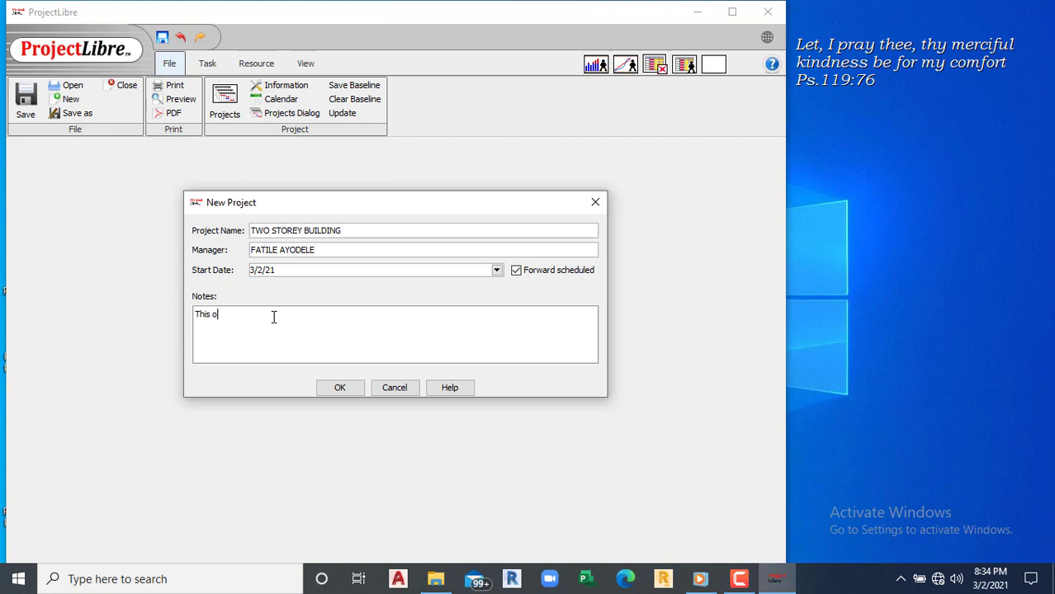
text(programme of works ia about a two st)
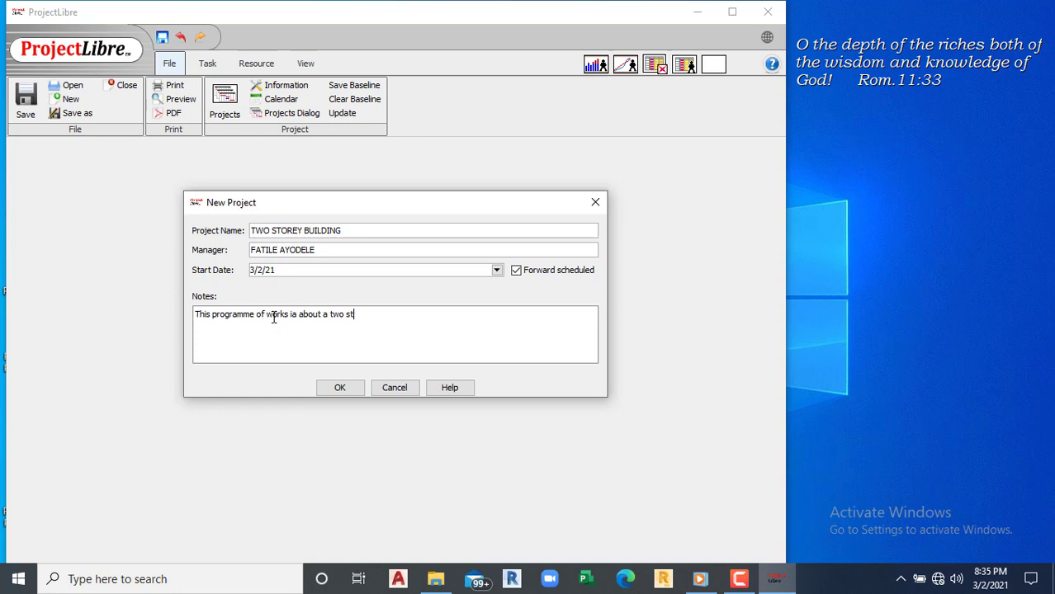
text(rorey building structure)
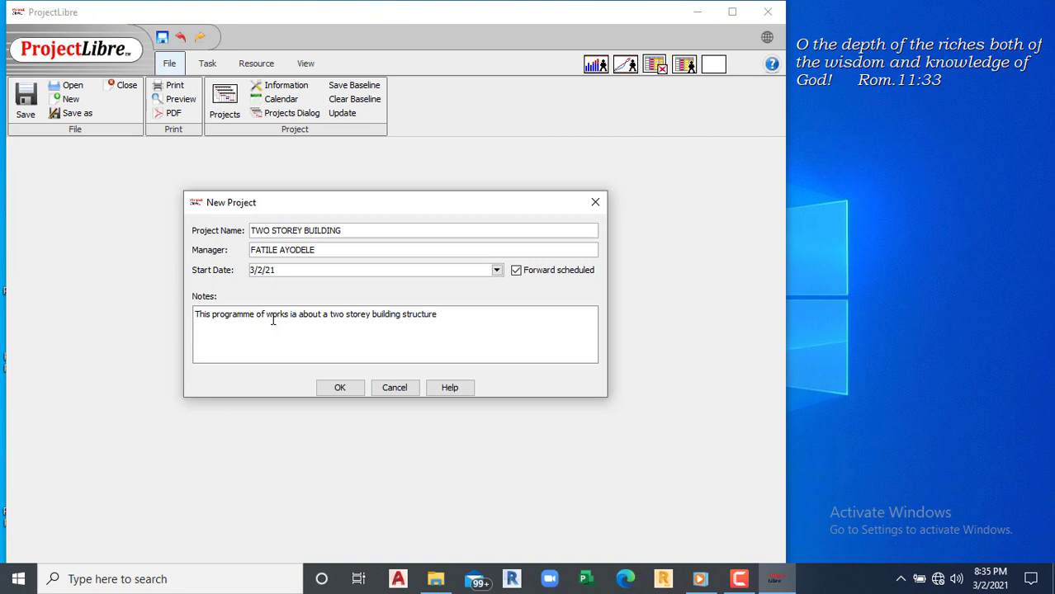
click(335, 389)
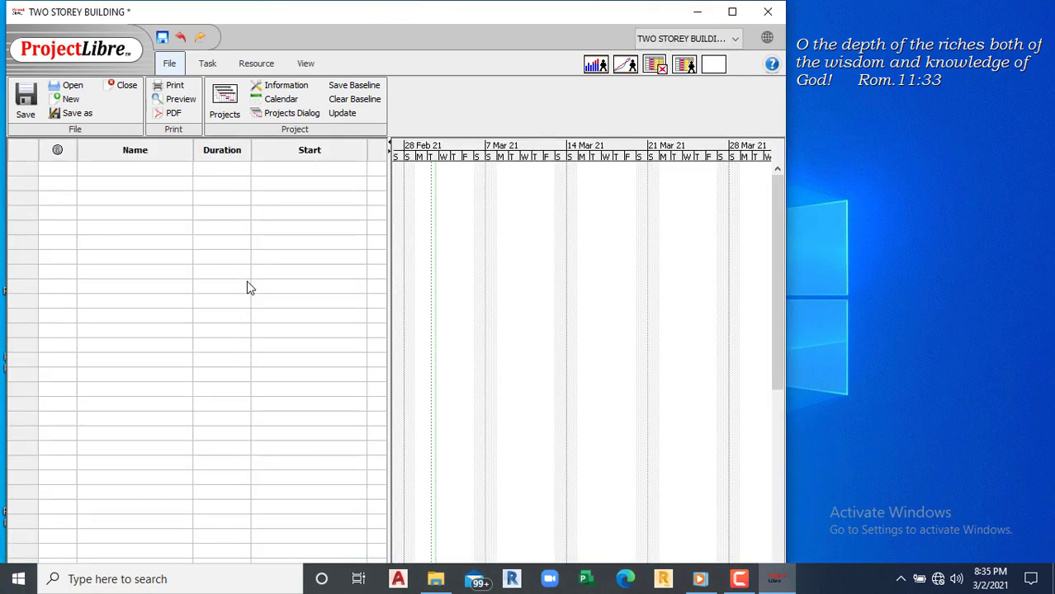
Step: Maximize the window, then view and close the Project Information dialog
click(731, 11)
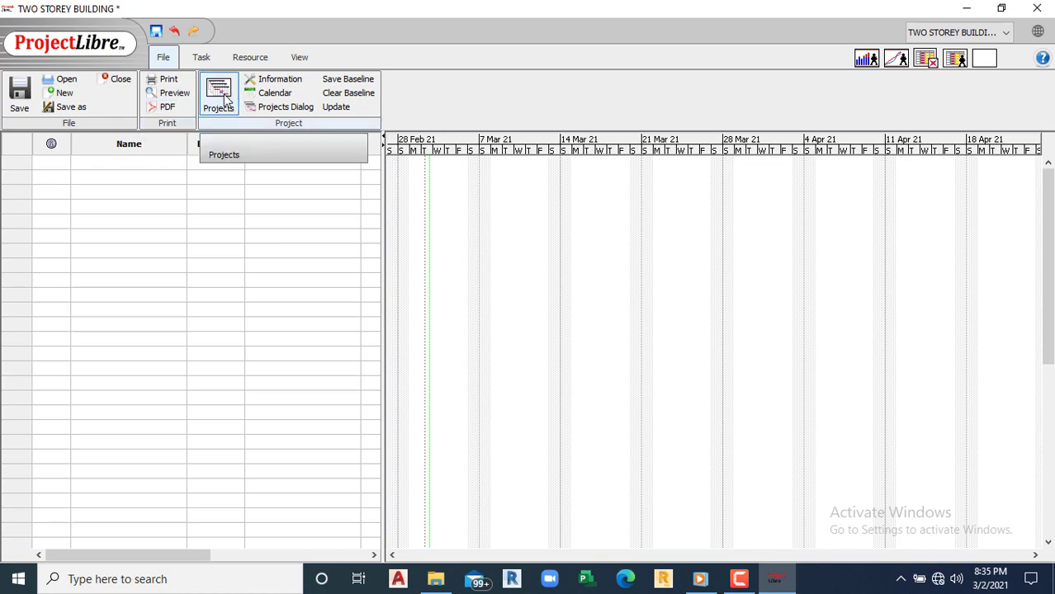
click(267, 83)
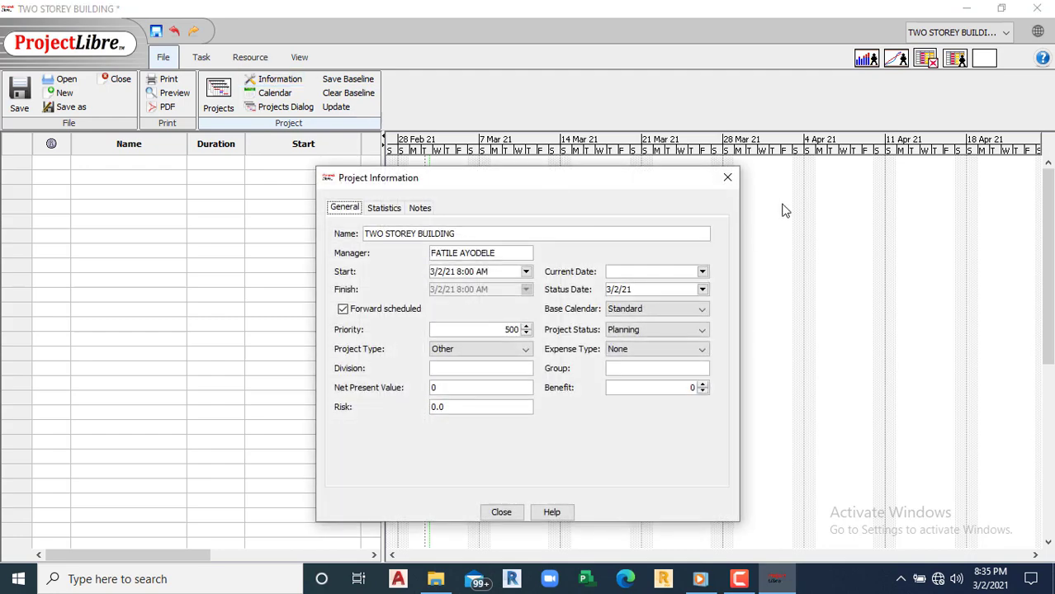
click(728, 177)
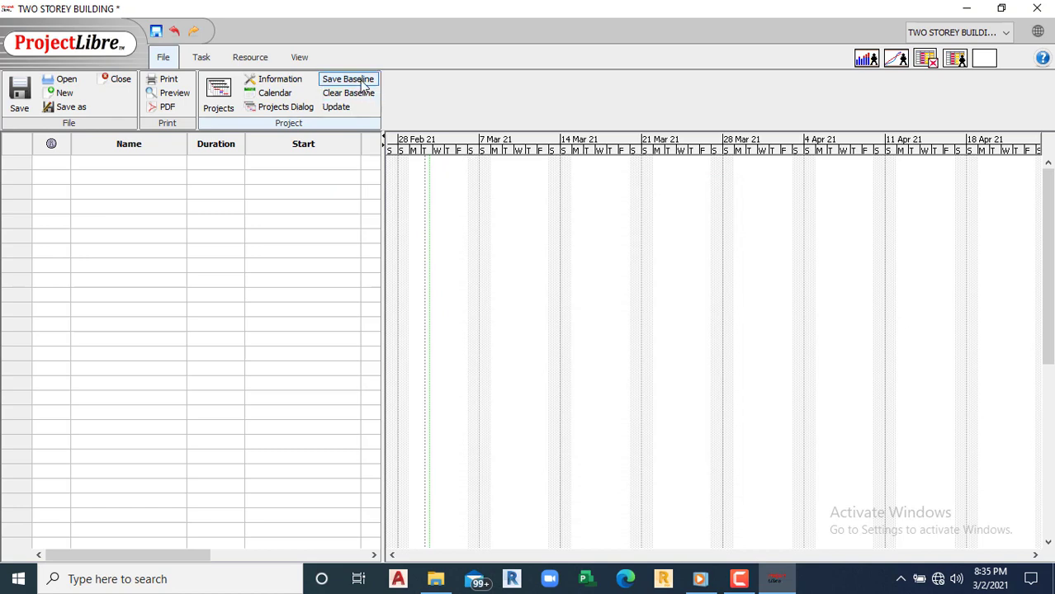
Step: Check the open-projects list, select a task Name cell, and show the Task ribbon tools
click(1002, 35)
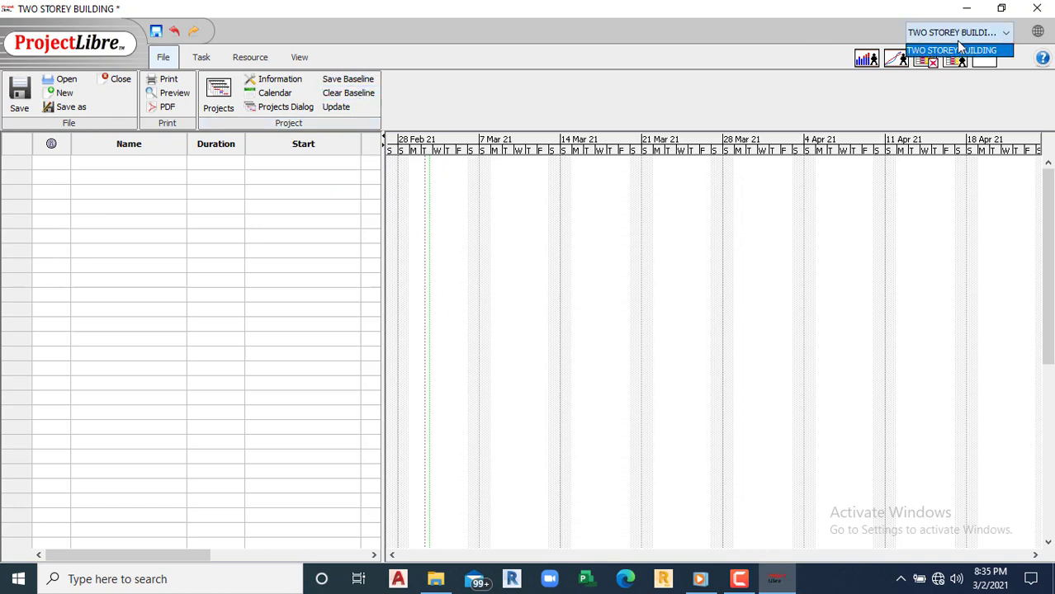
click(1005, 34)
click(1004, 33)
click(89, 236)
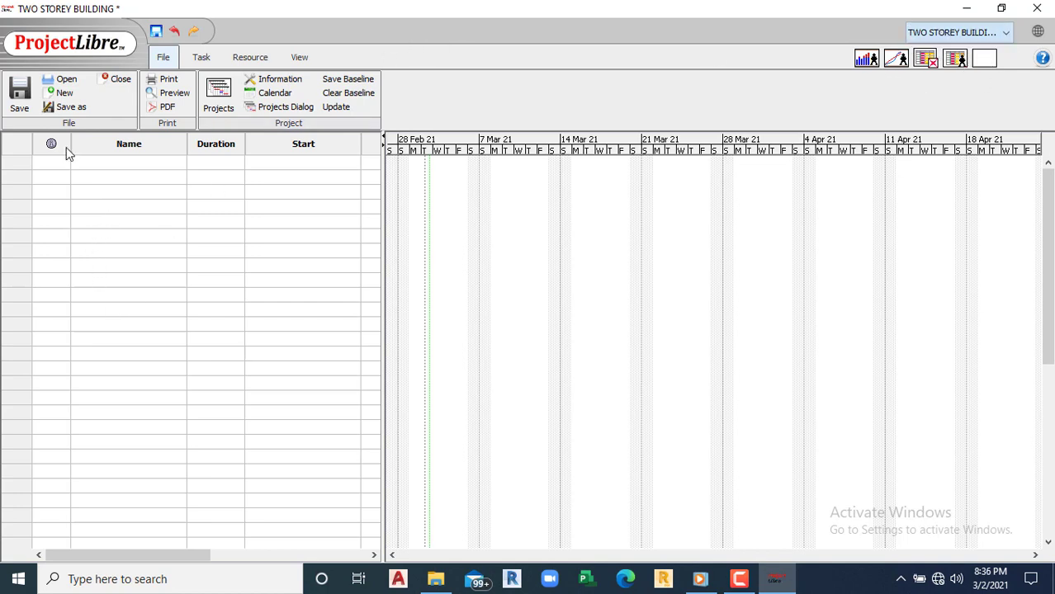
click(111, 177)
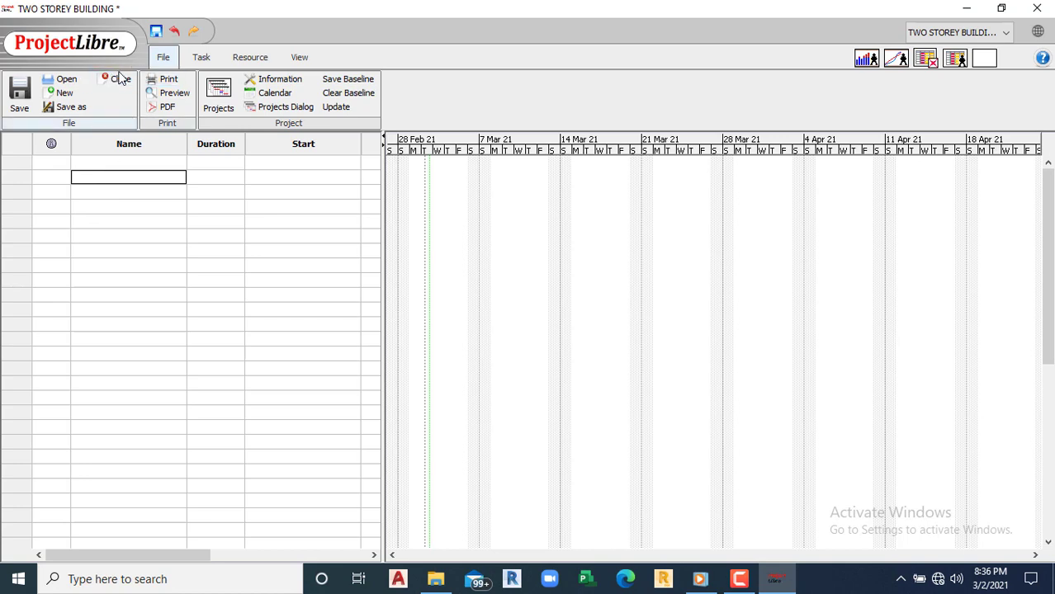
click(198, 58)
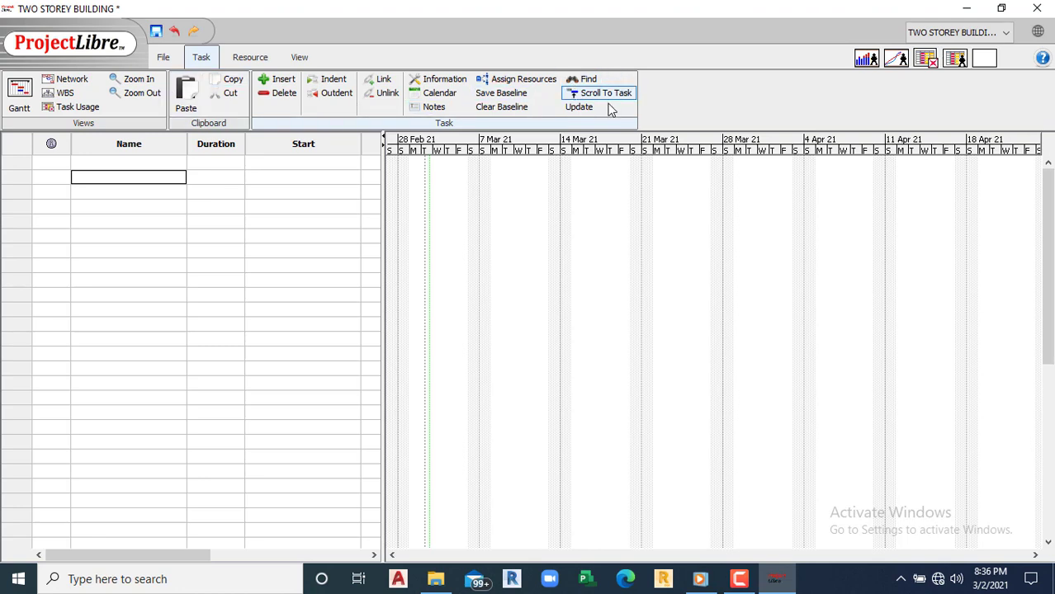
Step: Preview the network diagram and the Resource, View and File ribbons, then select the first Name cell
click(69, 83)
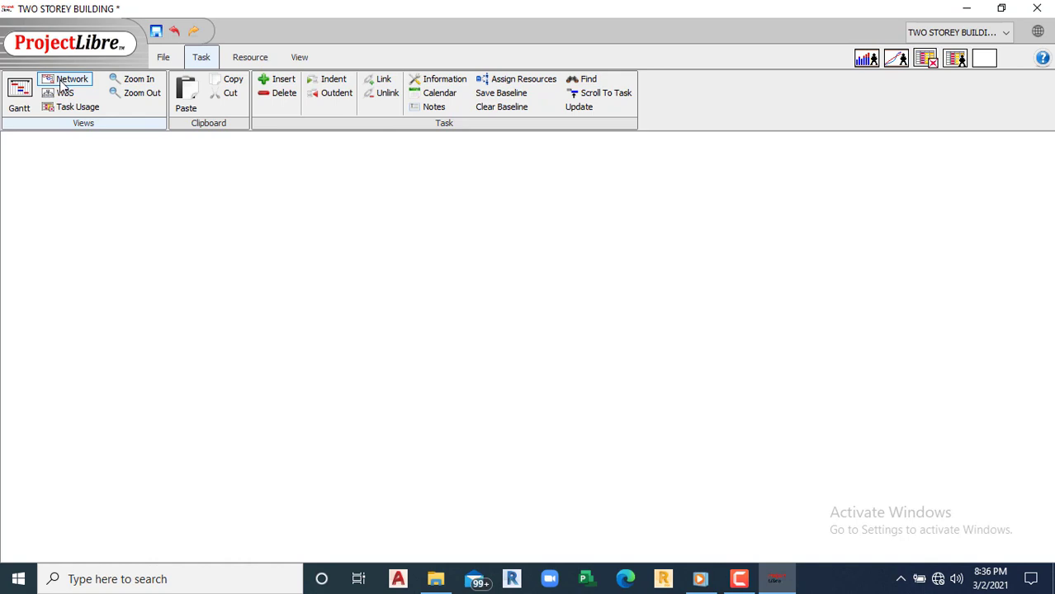
click(20, 93)
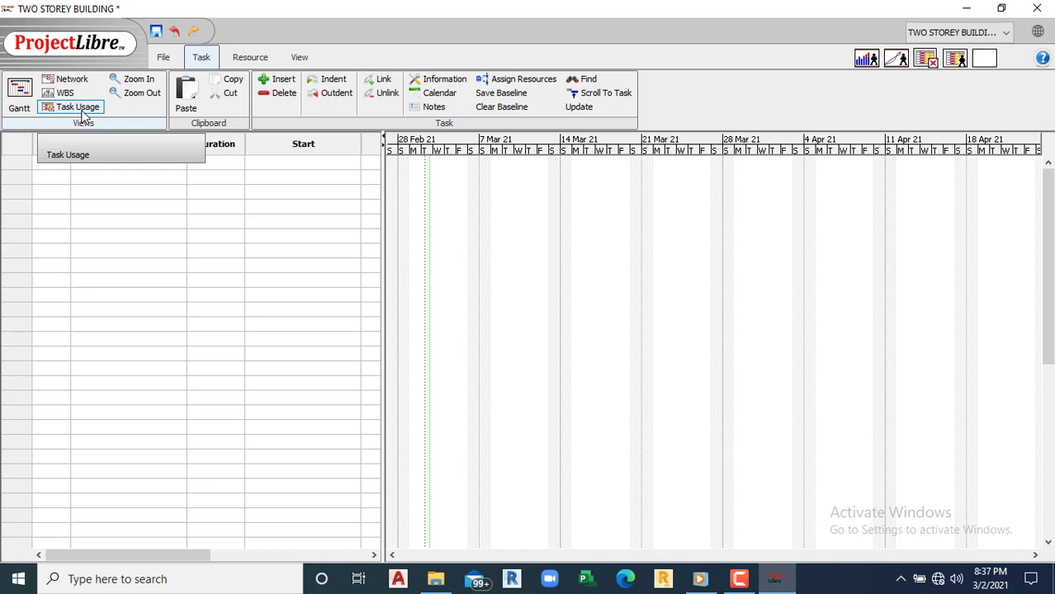
click(738, 579)
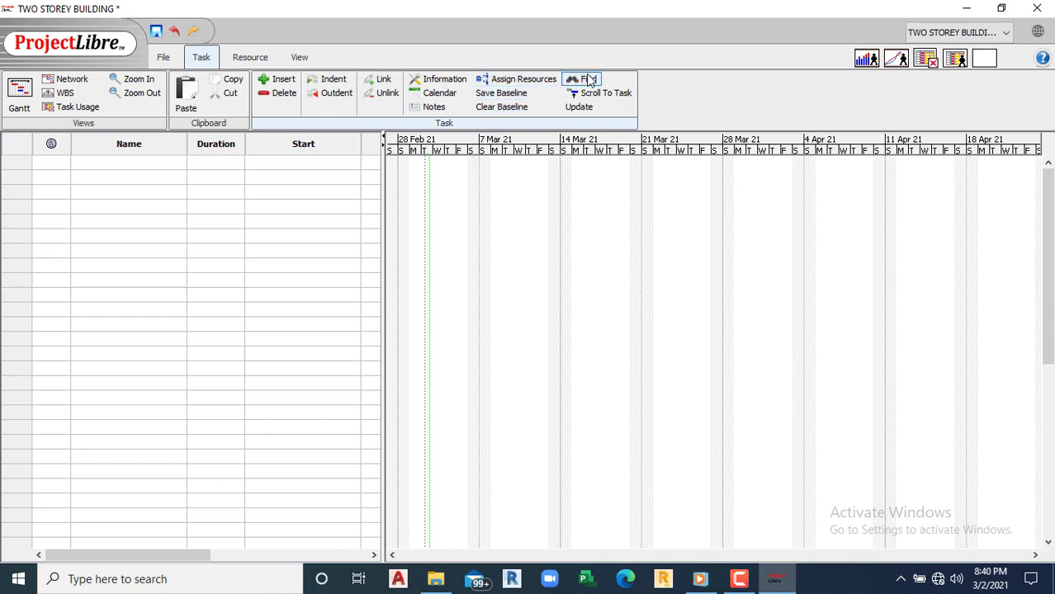
click(246, 57)
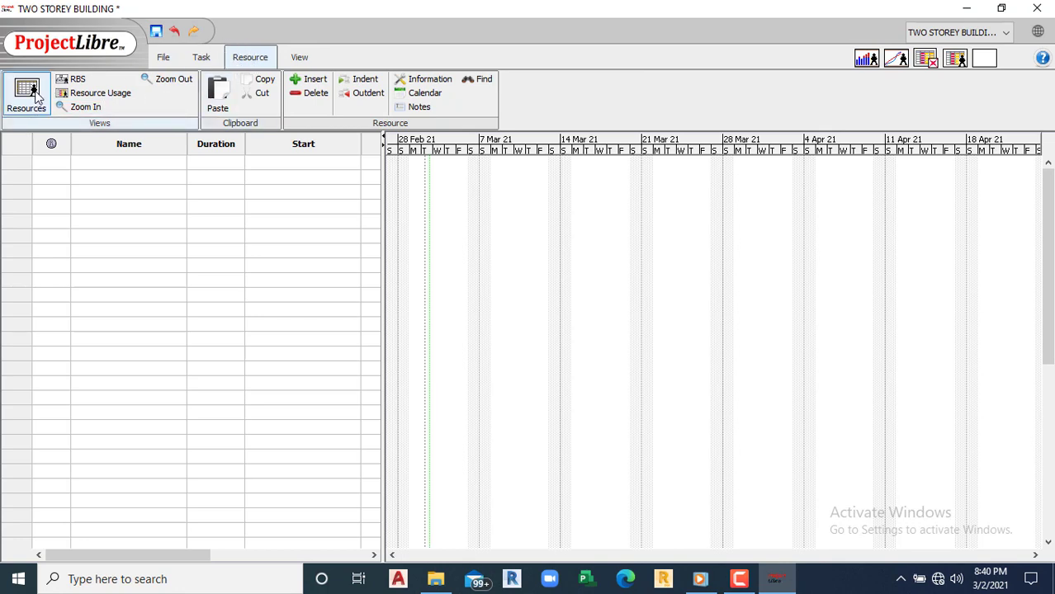
click(301, 60)
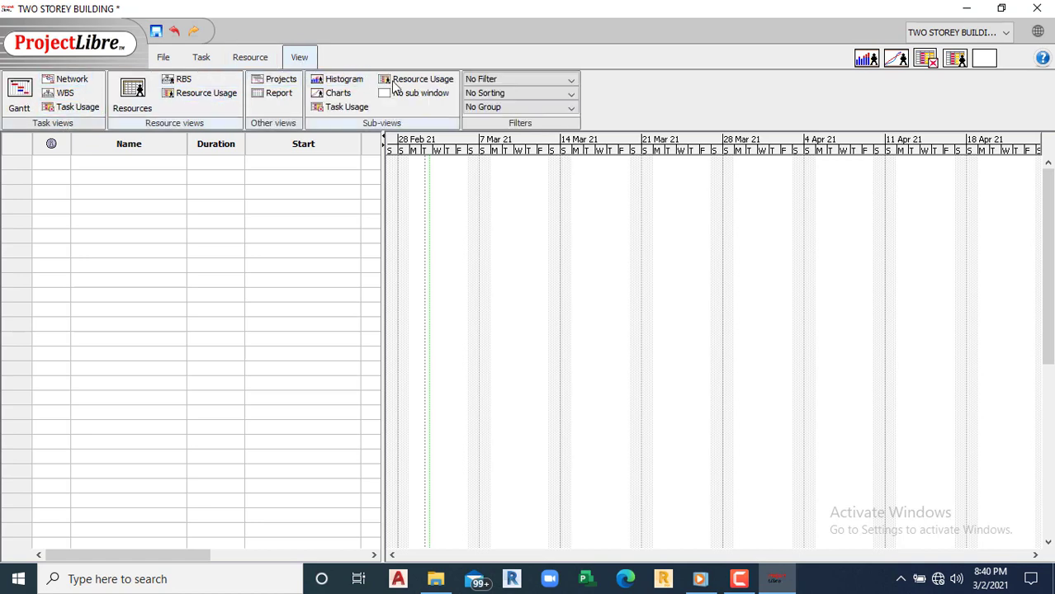
click(164, 59)
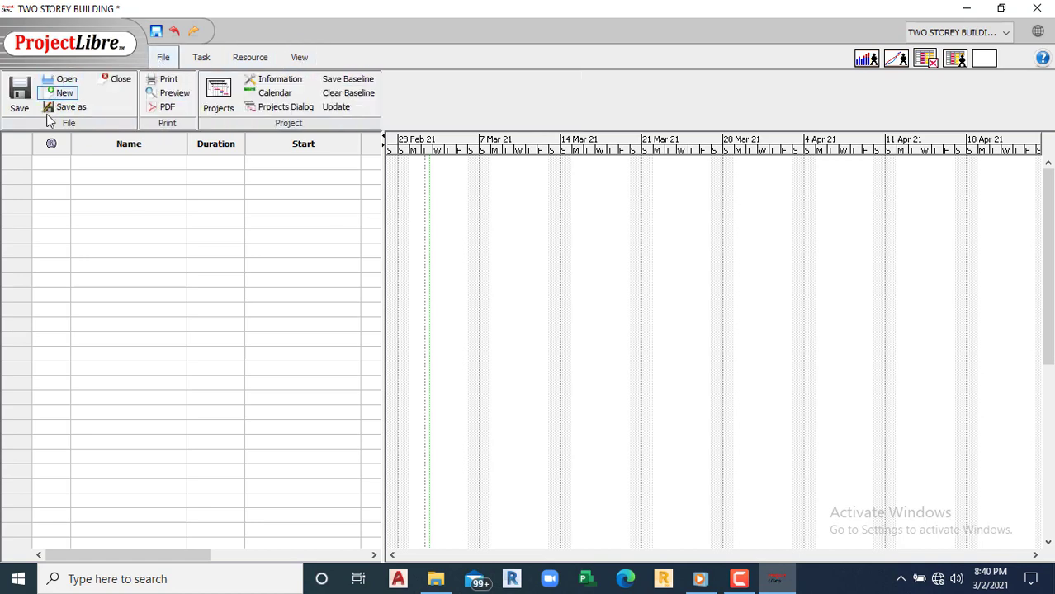
click(125, 176)
Step: Enter tasks TWO STOREY BUILDING, Preconstruction stage and Submission of drawings for approval
click(100, 179)
text(T)
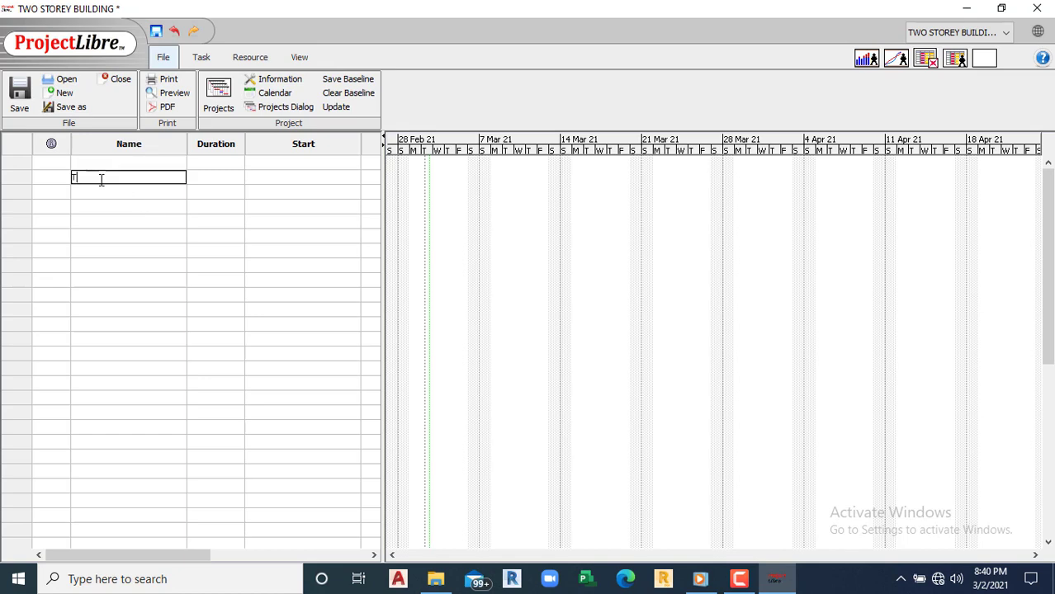
text(WO STROEY BUILDING)
key(BackSpace)
key(BackSpace)
text(U)
key(BackSpace)
text(NG)
key(Return)
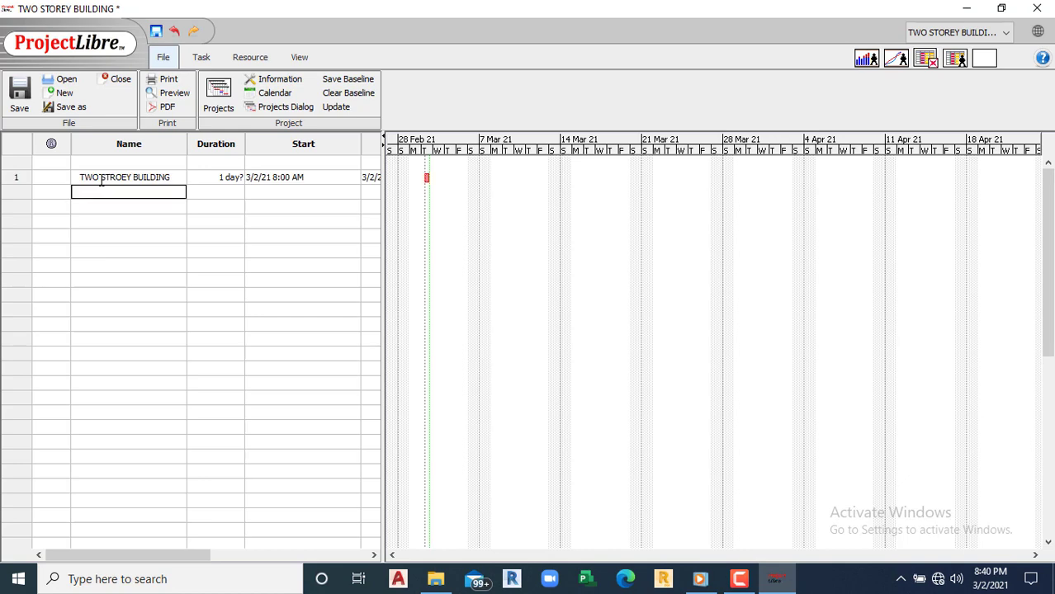
text(Preconstruction stage)
key(Return)
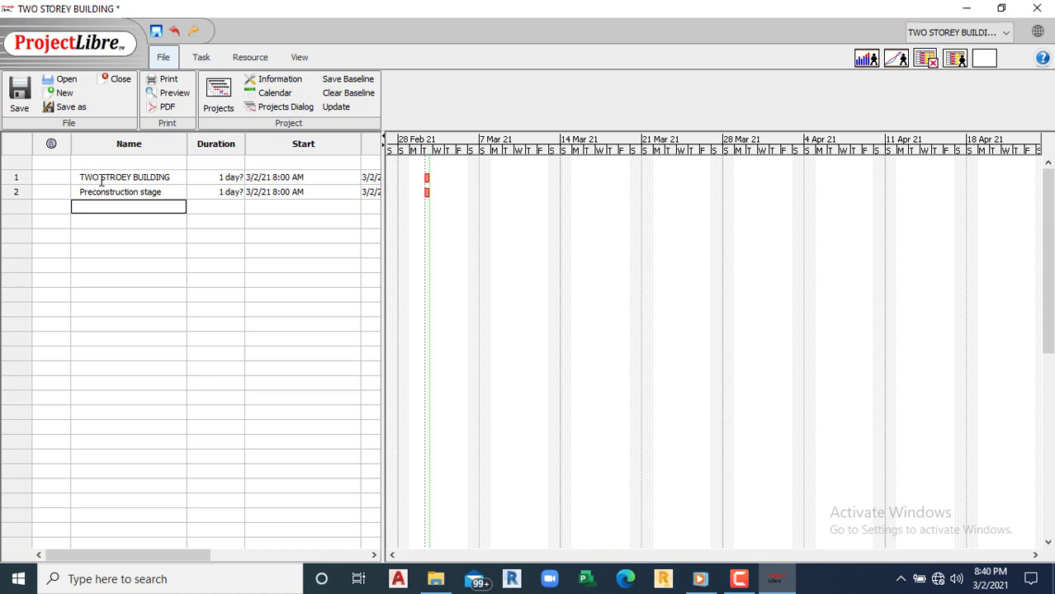
text(Submission of drawings f)
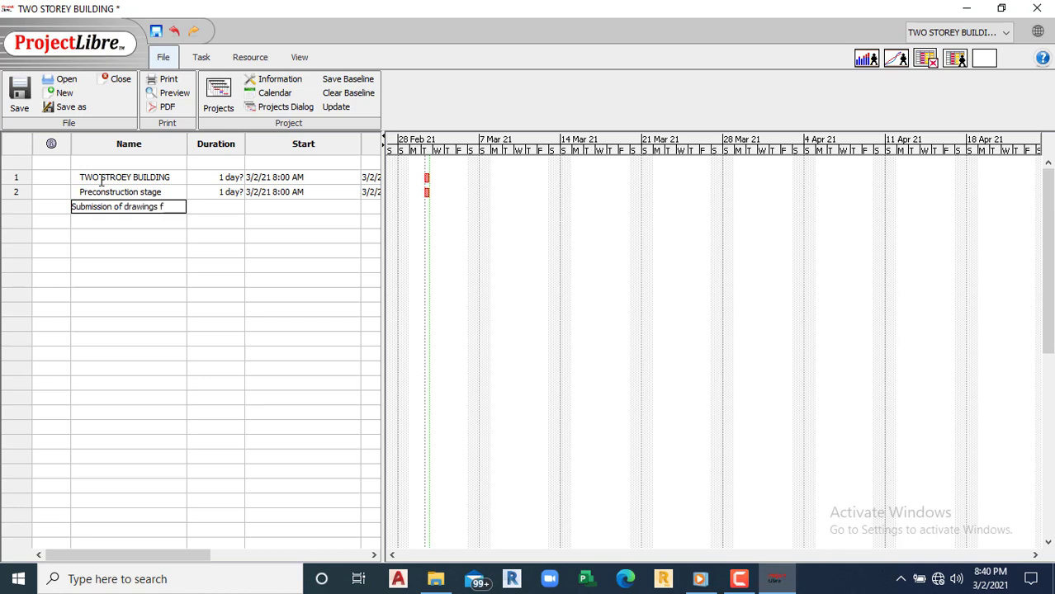
text(oirapproval)
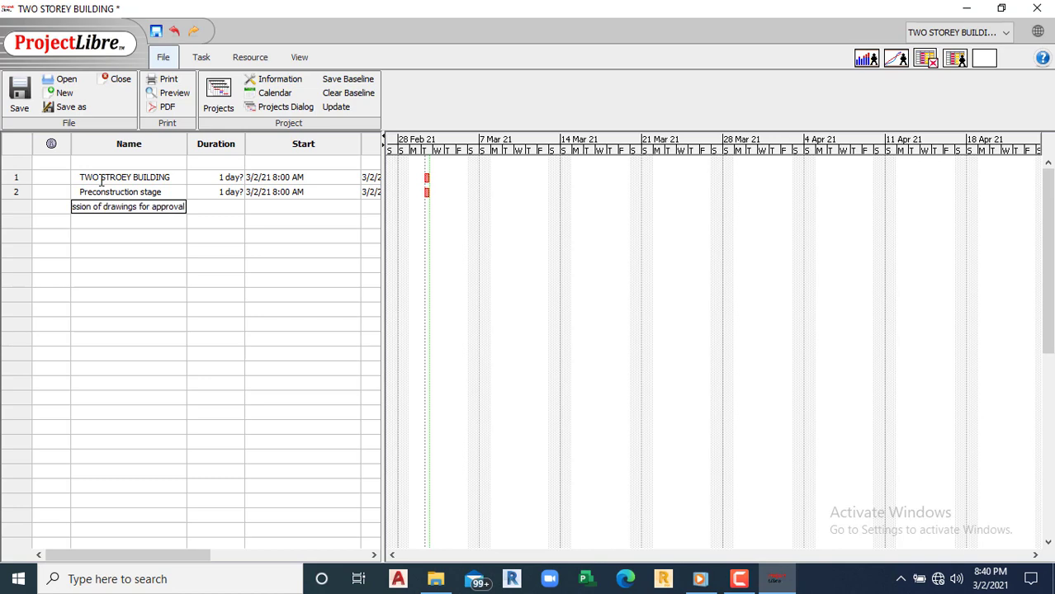
click(169, 280)
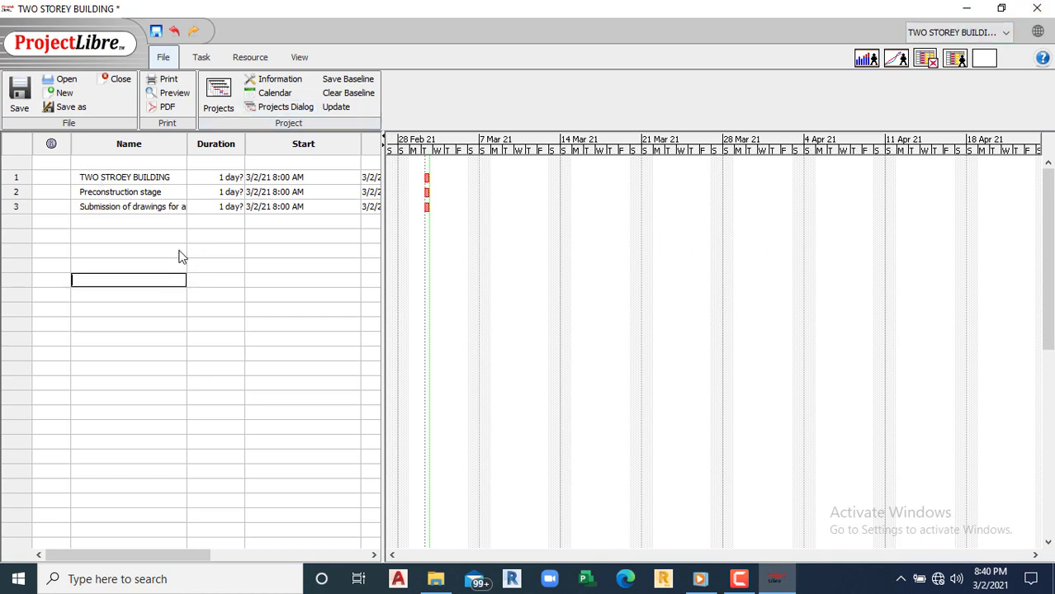
Step: Widen the Name column and table, then add preparation of BOQ, Tendering, and Advance payment & mobilization tasks
drag(186, 144, 252, 147)
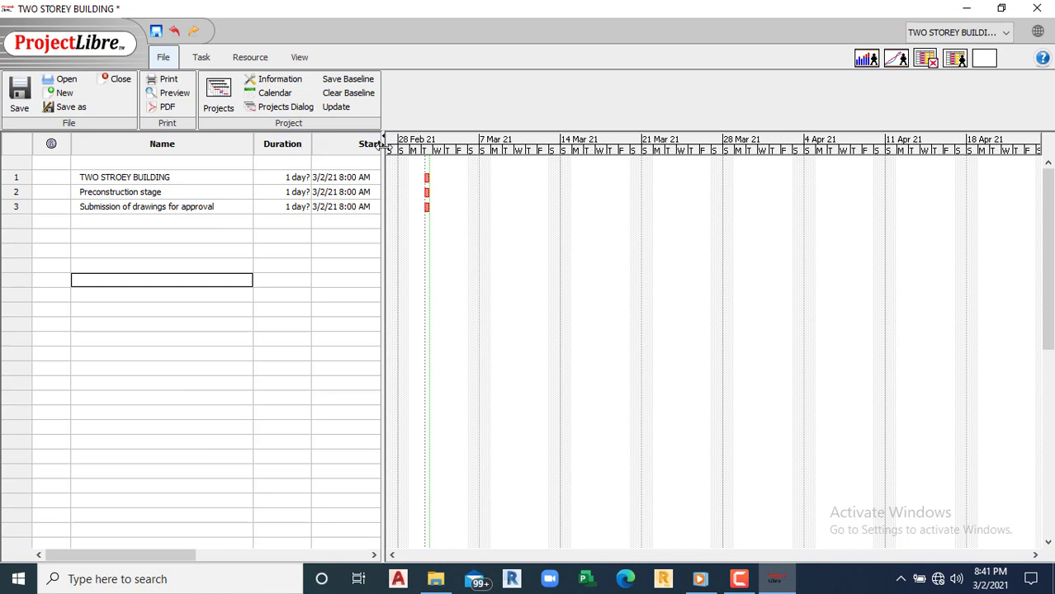
drag(383, 143, 526, 171)
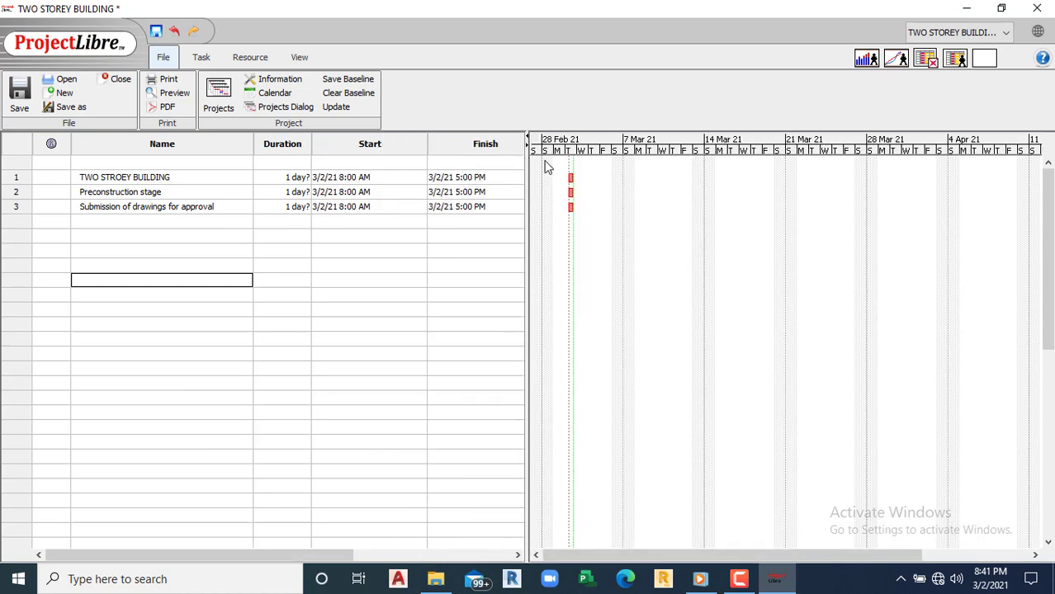
click(110, 220)
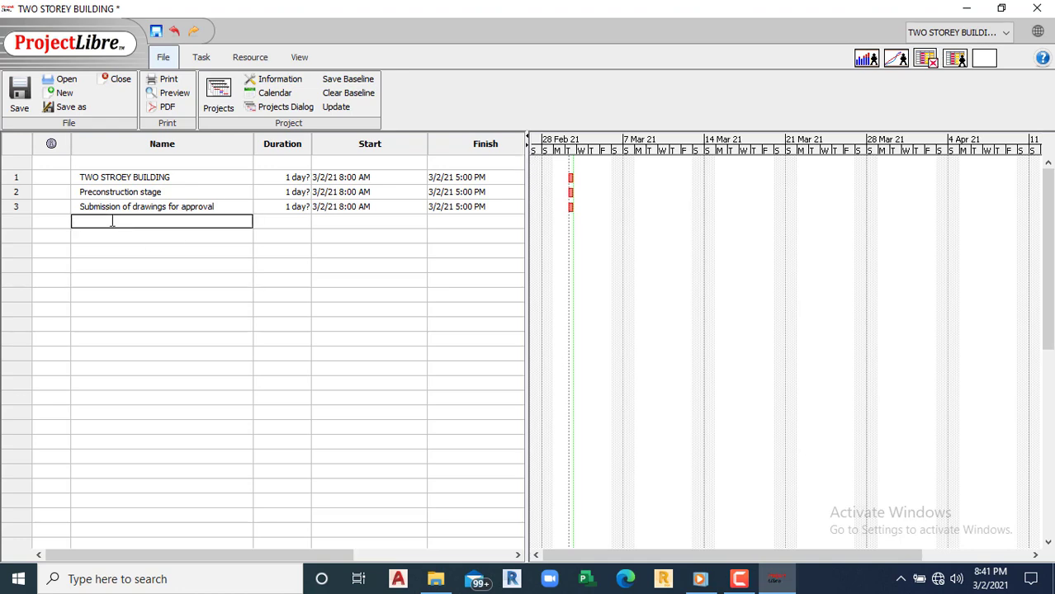
text(preparation of BOQ)
key(Return)
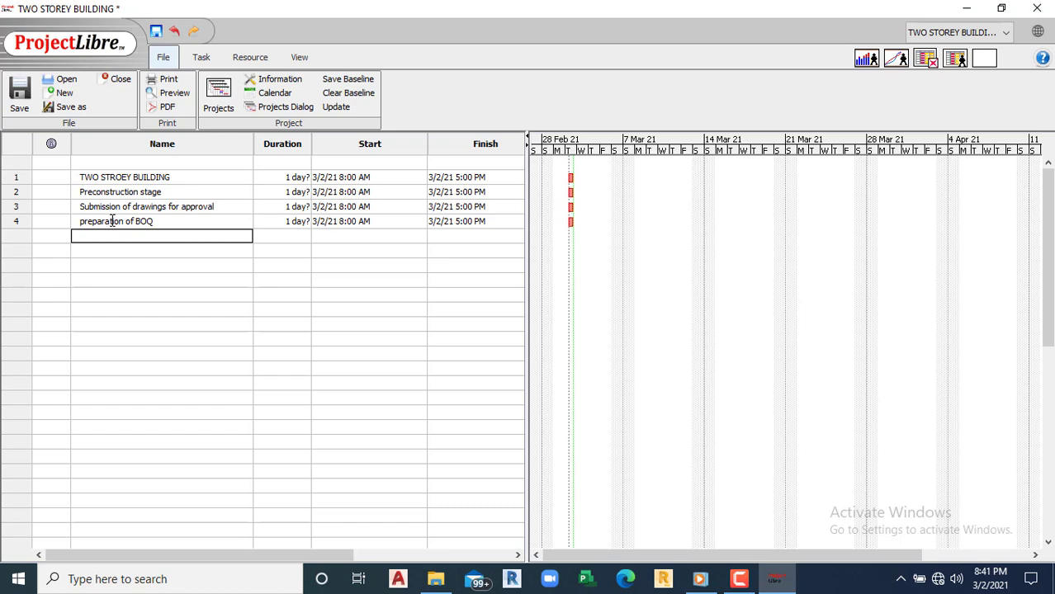
text(Tendering and selection of cont)
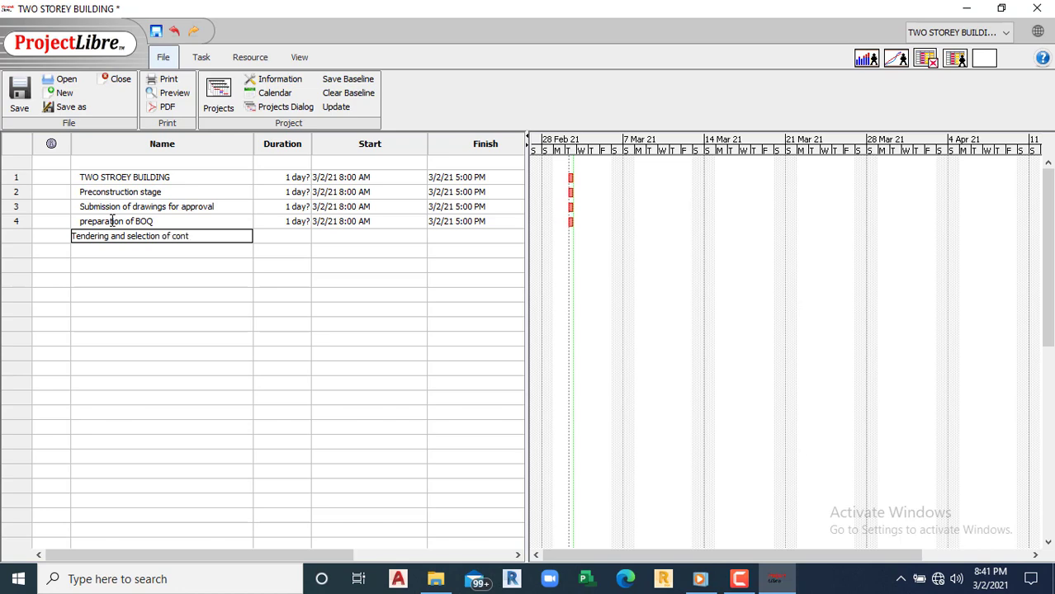
text(ractors)
key(Return)
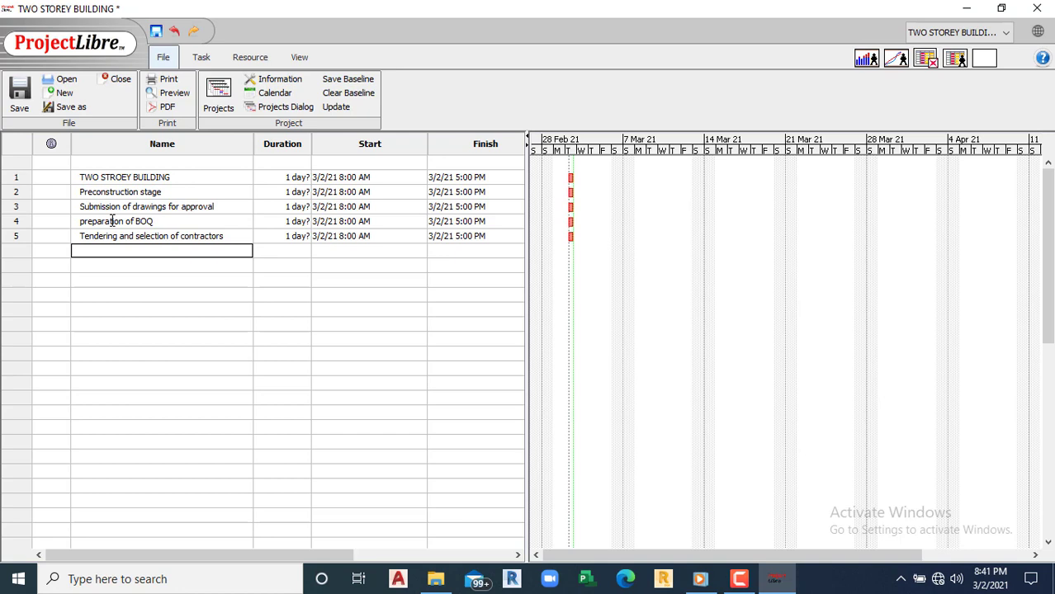
text(Adna)
key(BackSpace)
key(BackSpace)
text(vance payment & mobilizatio)
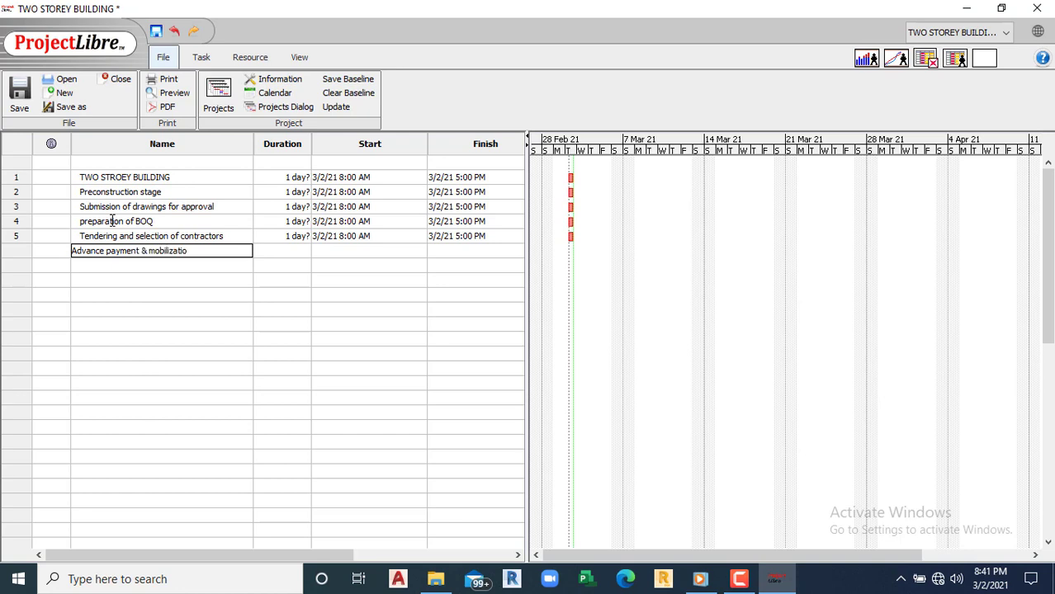
text(n of contractor)
key(Return)
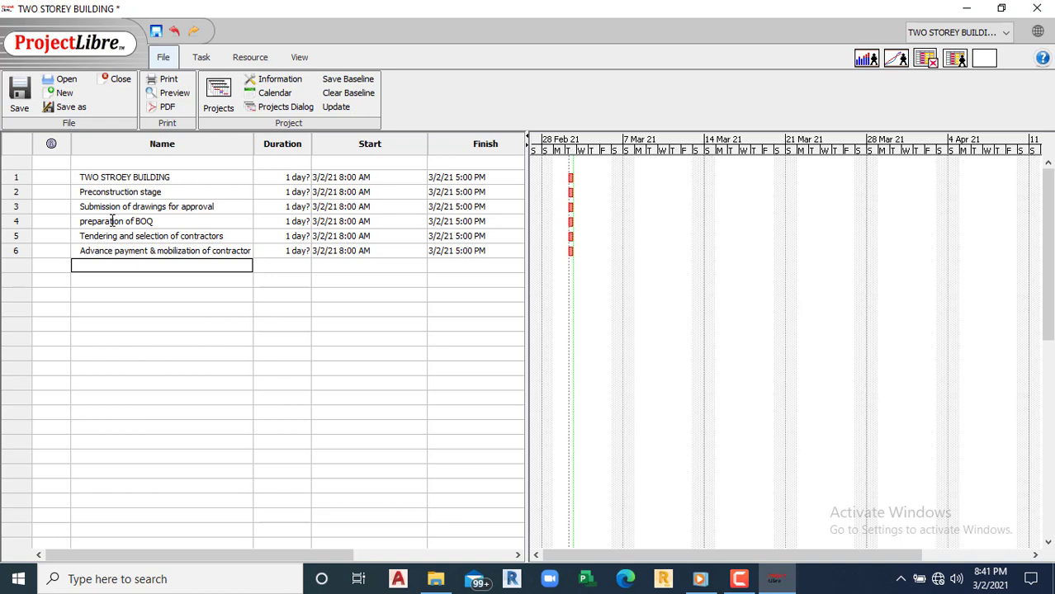
Step: Add GROUND FLOOR, Foundation work, Carcas, M&E, Finishing and FIRST FLOOR as tasks 7–12
text(GROUND FLOOR)
key(Return)
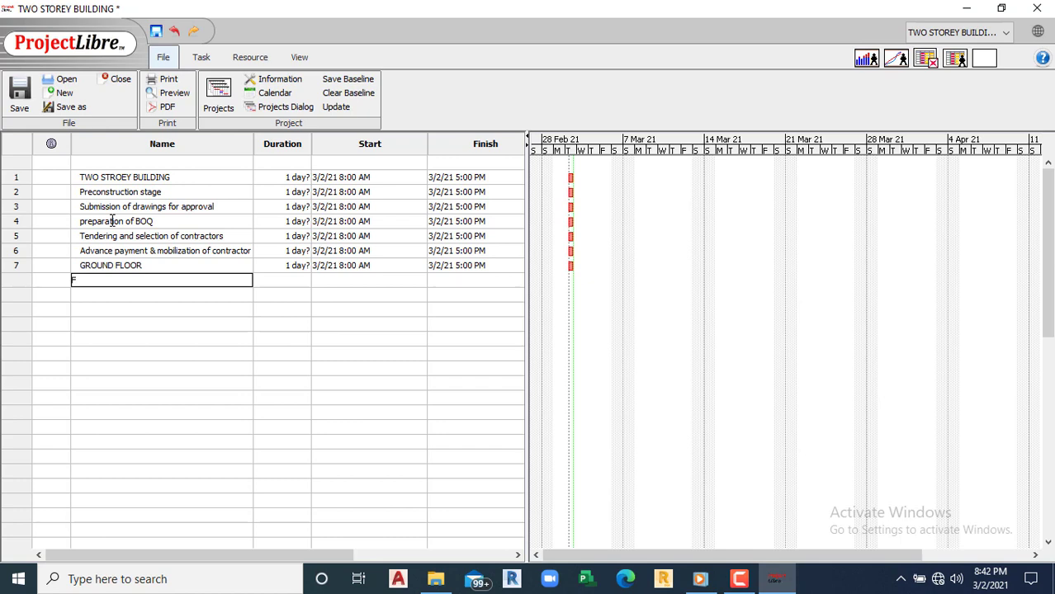
text(Foundation works)
key(Return)
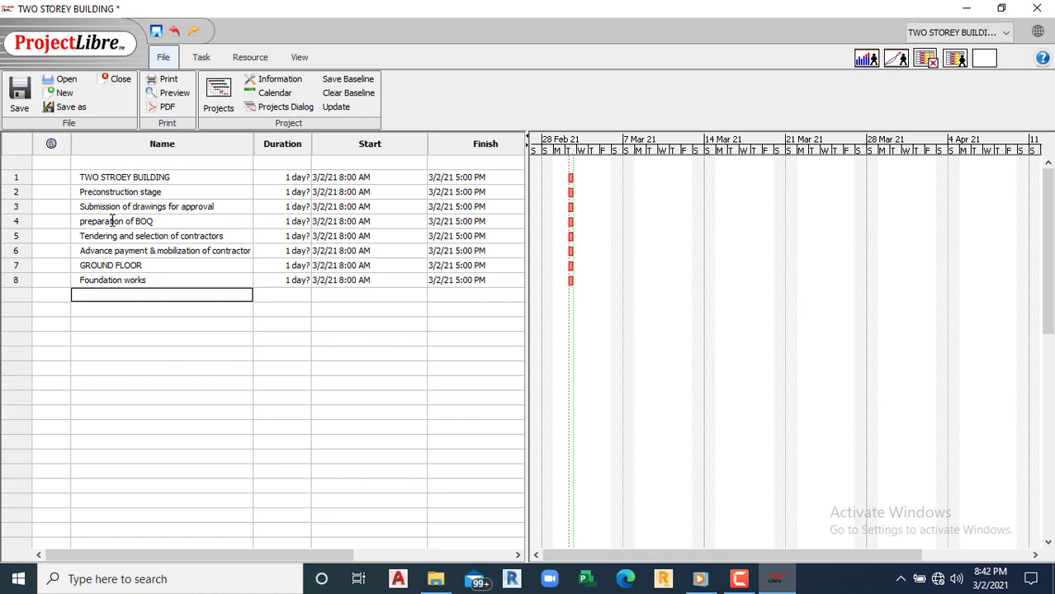
text(Carcas)
key(Return)
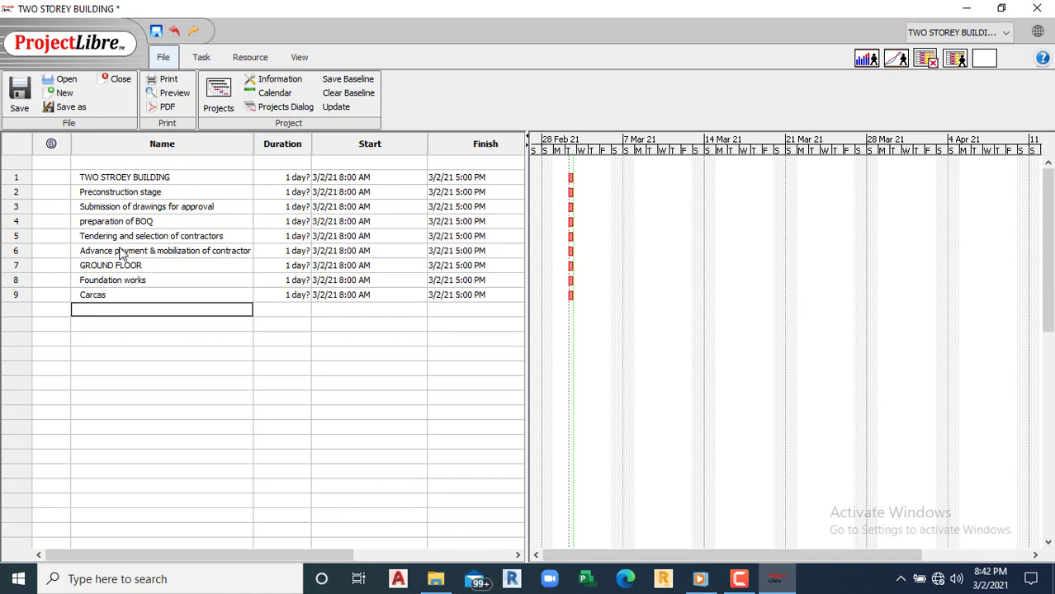
text(M&E)
key(Return)
text(Finishing)
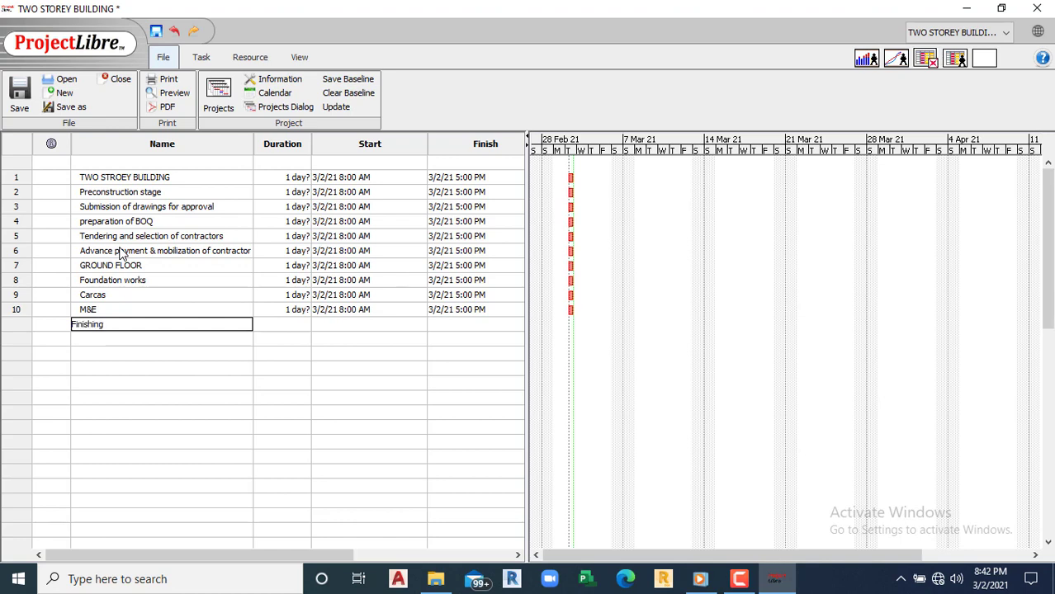
key(Return)
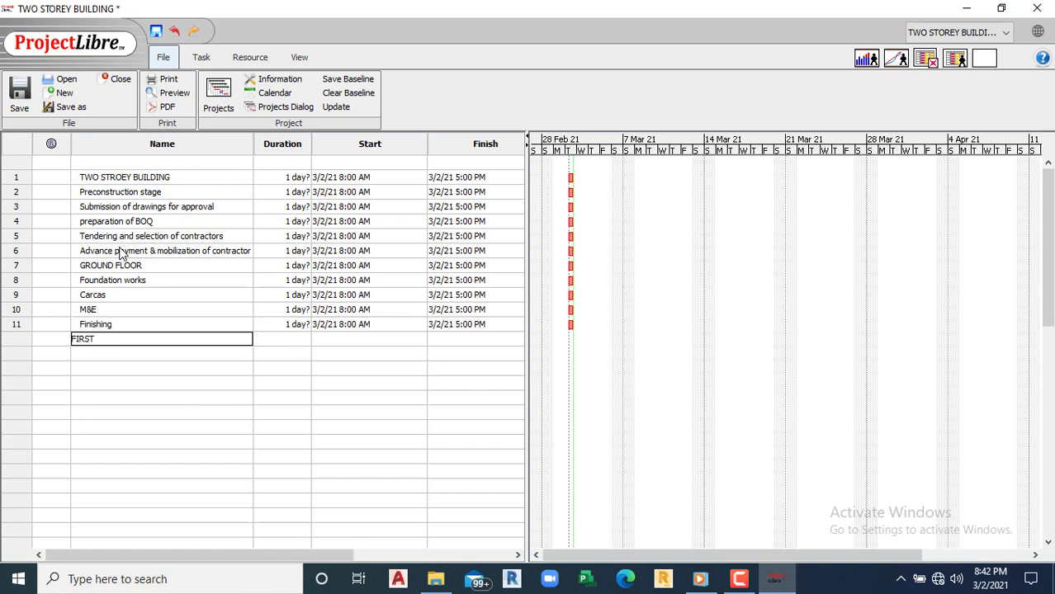
key(Return)
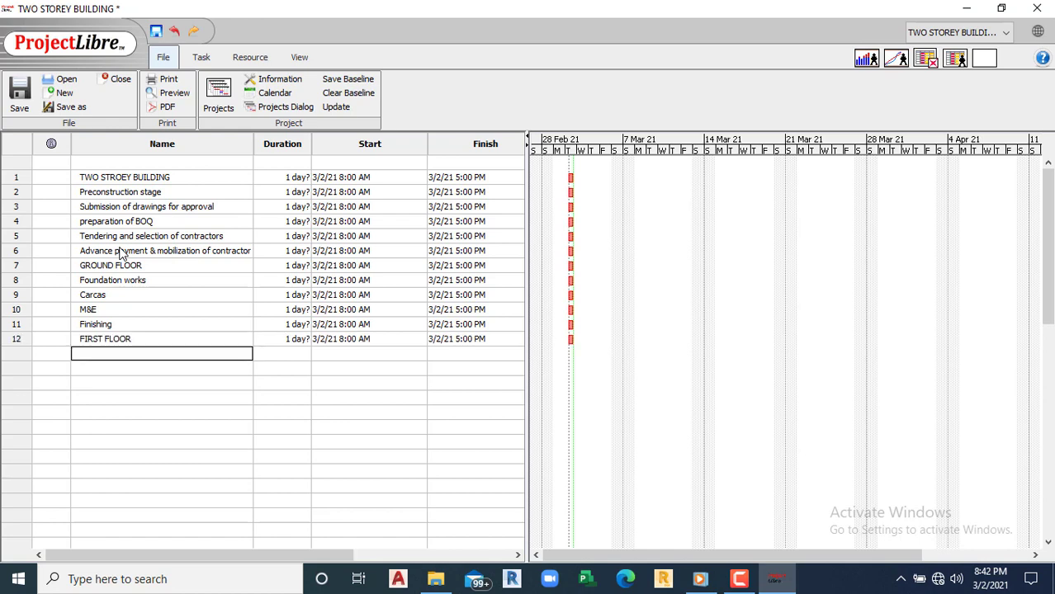
click(24, 284)
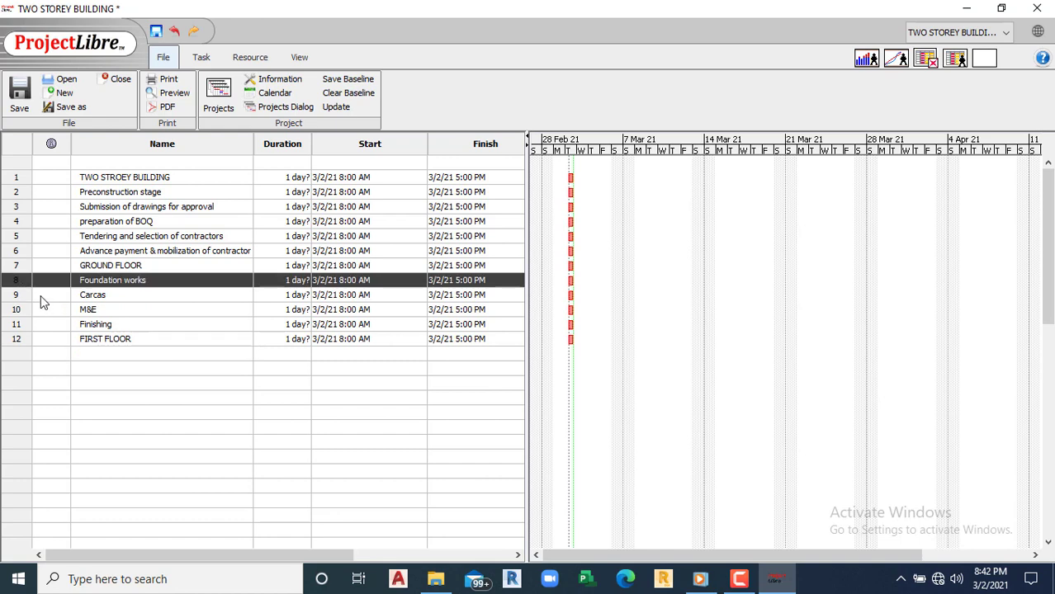
Step: Copy the Carcas, M&E and Finishing tasks into rows 13–15 under FIRST FLOOR
drag(30, 297, 23, 331)
right_click(23, 331)
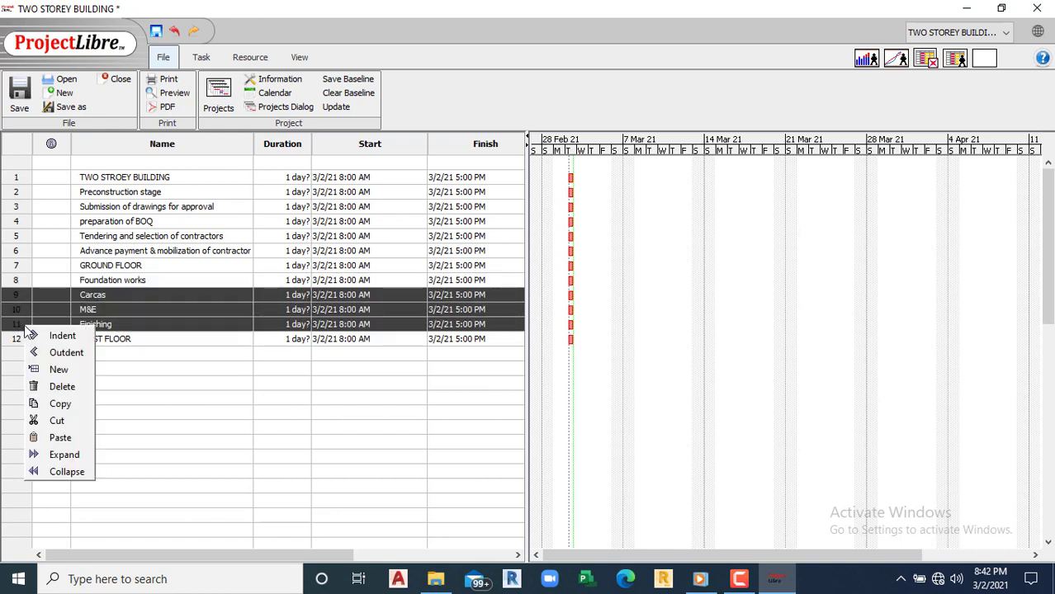
click(73, 405)
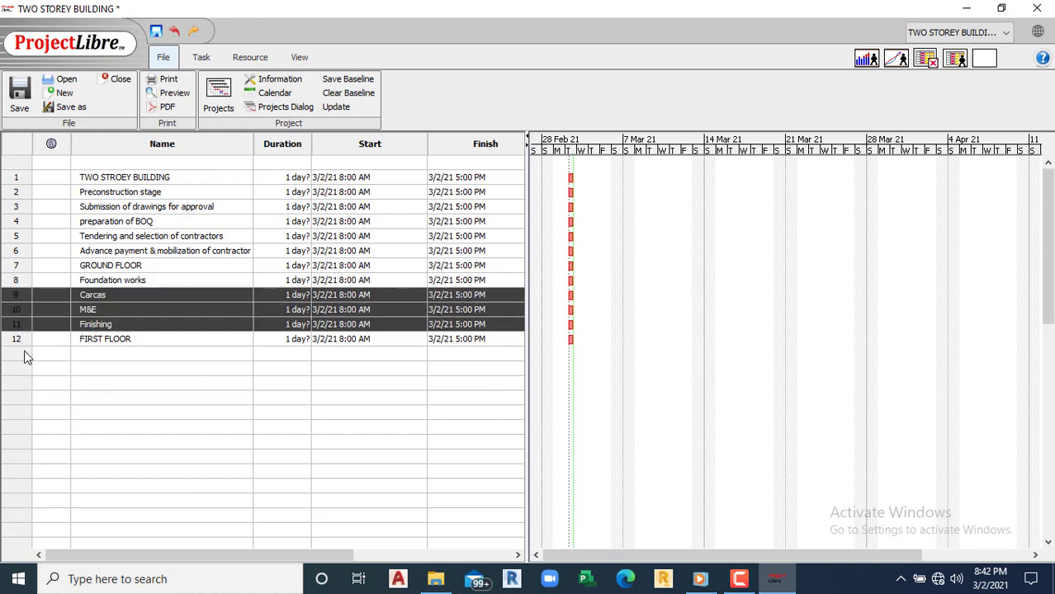
click(78, 355)
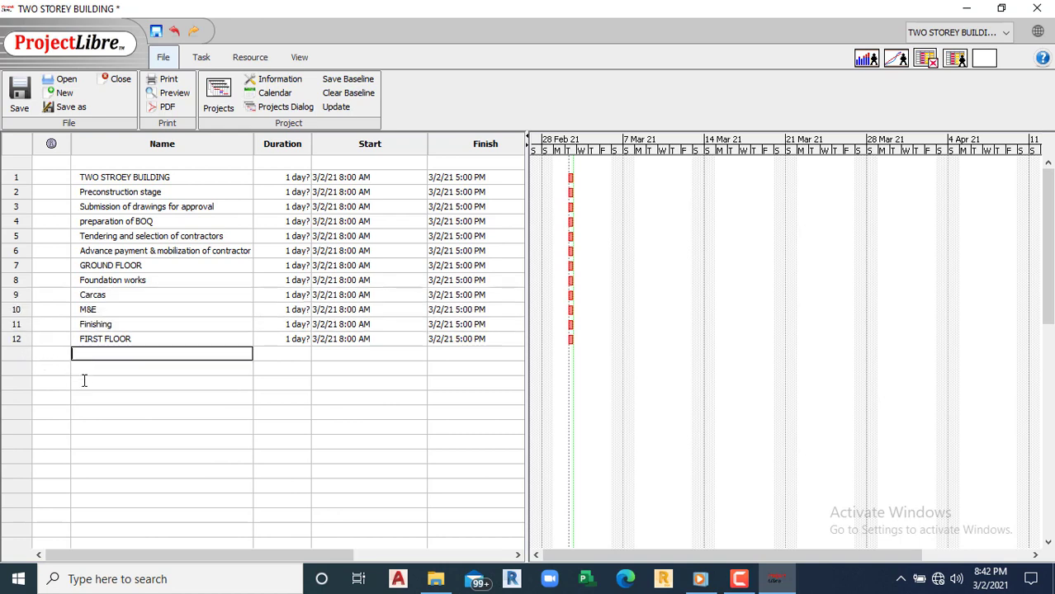
drag(23, 356, 23, 383)
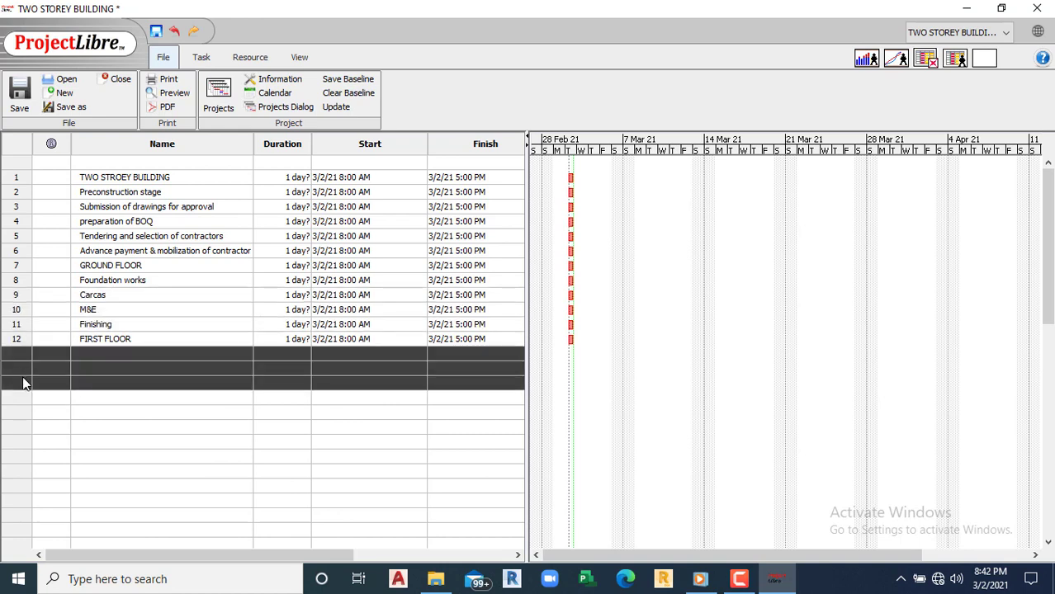
right_click(23, 382)
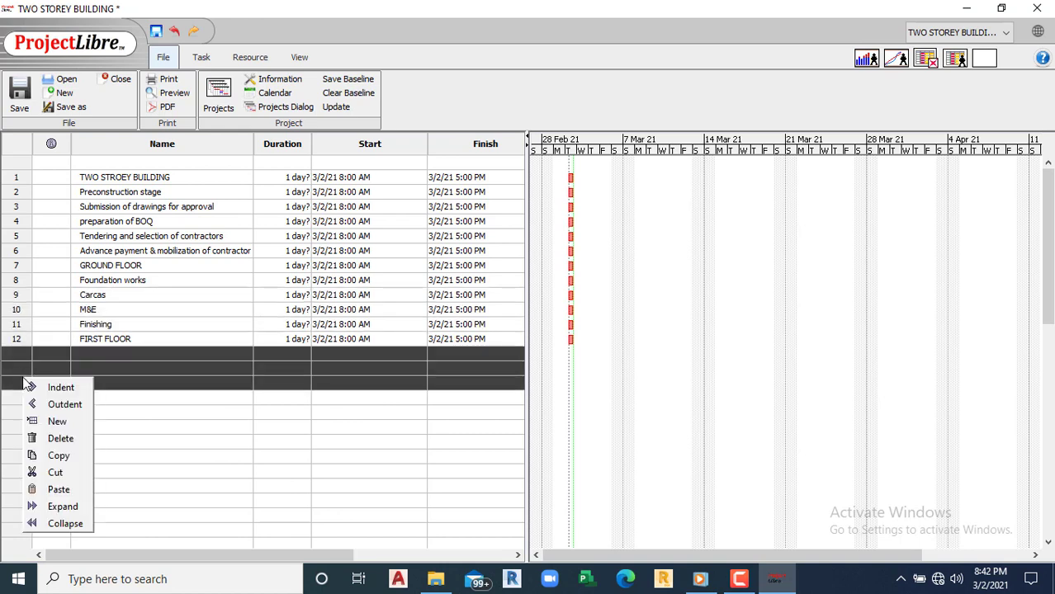
click(58, 489)
Step: Duplicate the FIRST FLOOR block (rows 12–15) into rows 16–19 and open task 16's information
click(144, 416)
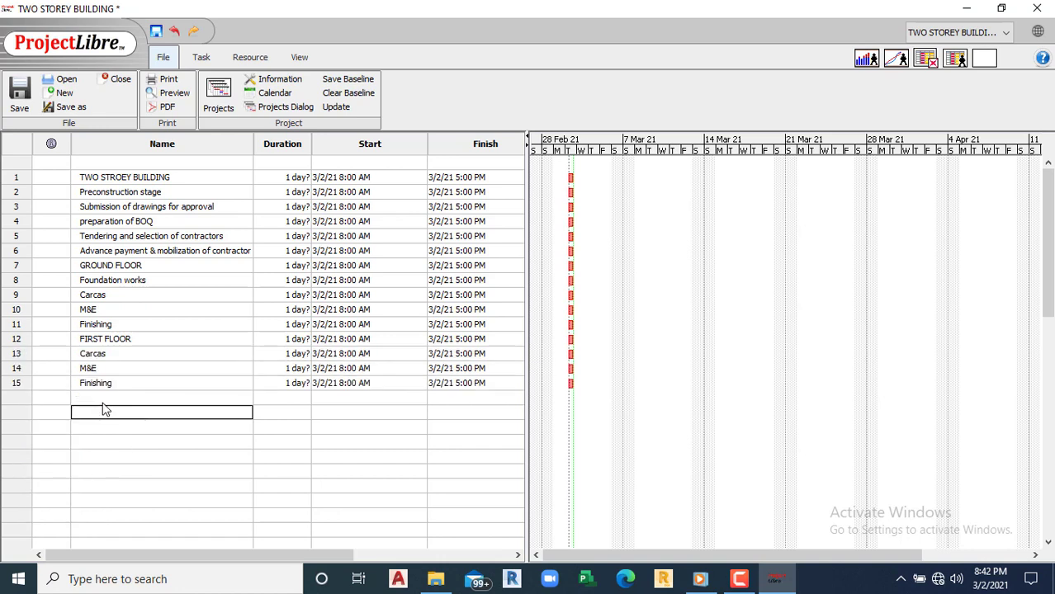
key(Up)
drag(13, 341, 16, 384)
right_click(16, 384)
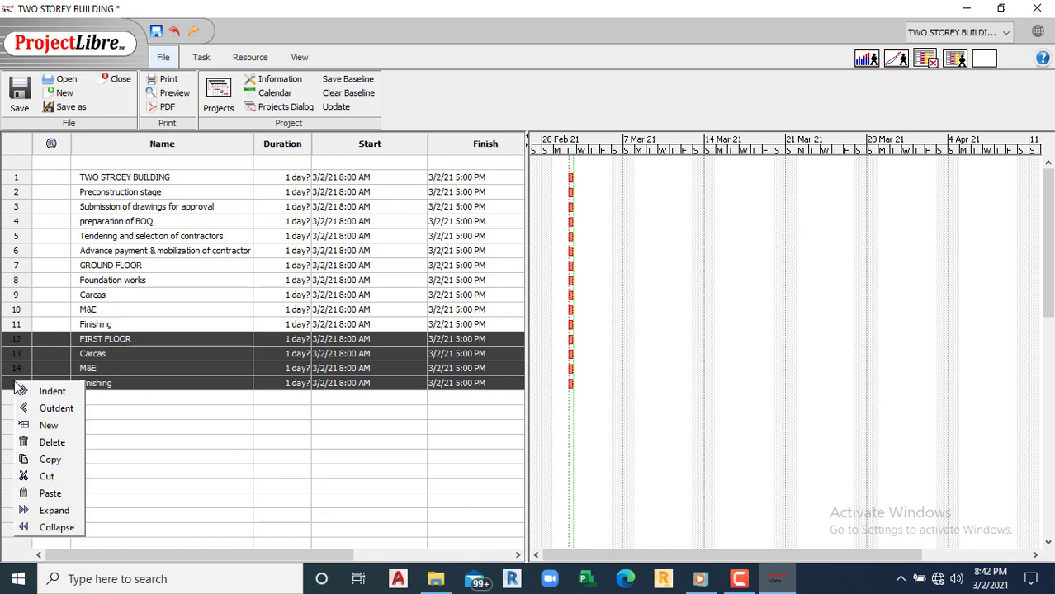
click(66, 462)
drag(15, 399, 16, 448)
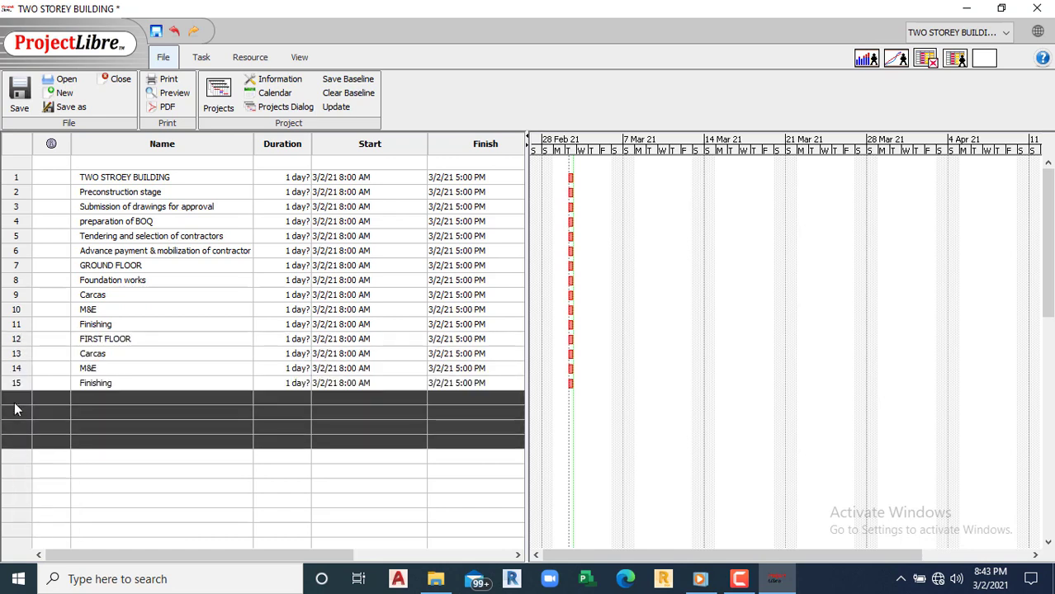
right_click(16, 404)
click(66, 513)
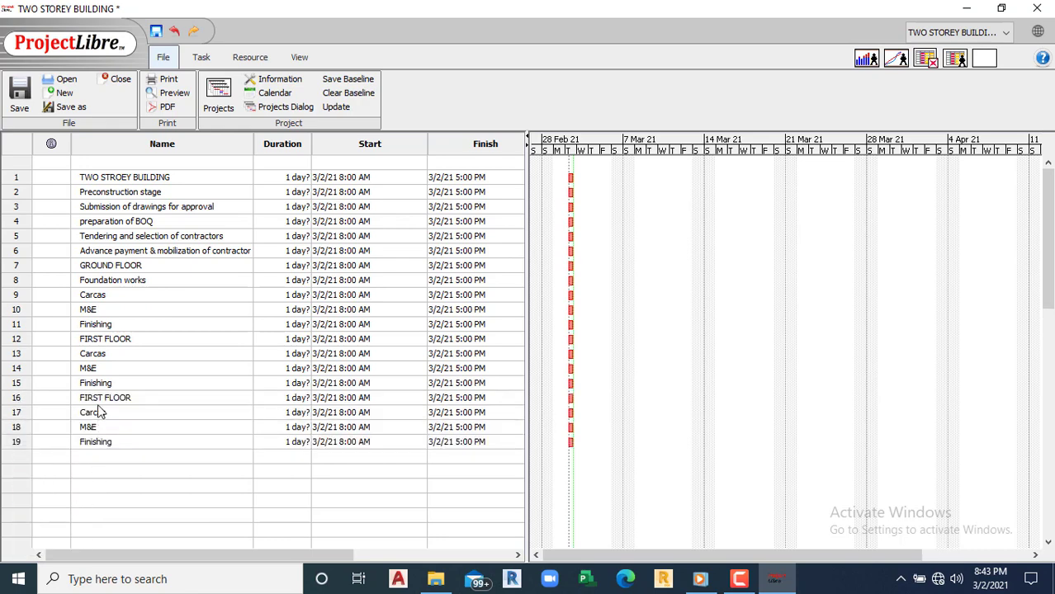
click(105, 400)
double_click(105, 400)
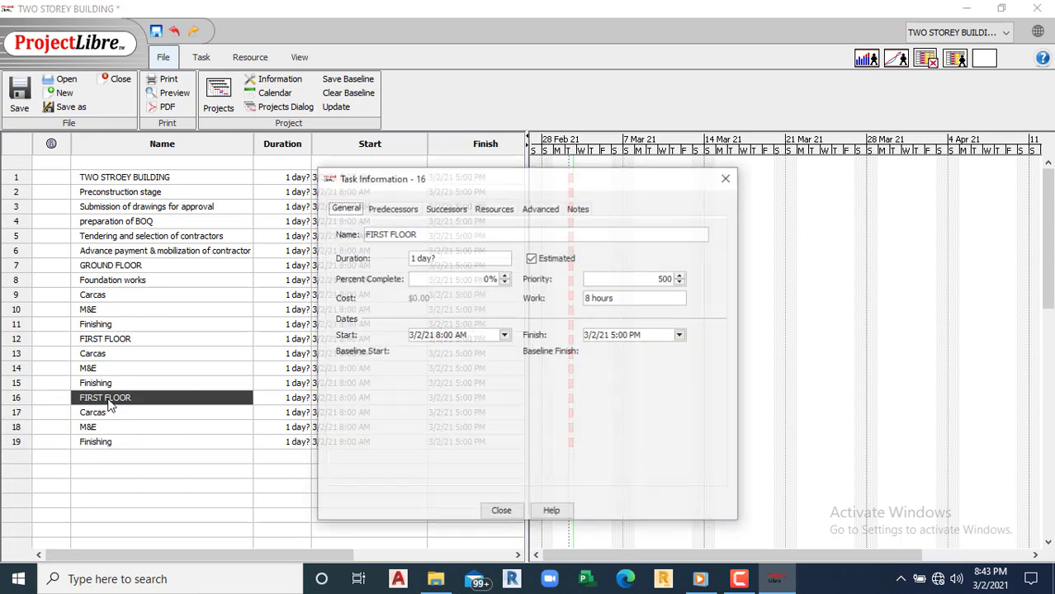
Step: Rename task 16 from FIRST FLOOR to SECOND FLOOR
click(388, 234)
key(BackSpace)
key(BackSpace)
key(BackSpace)
key(BackSpace)
key(BackSpace)
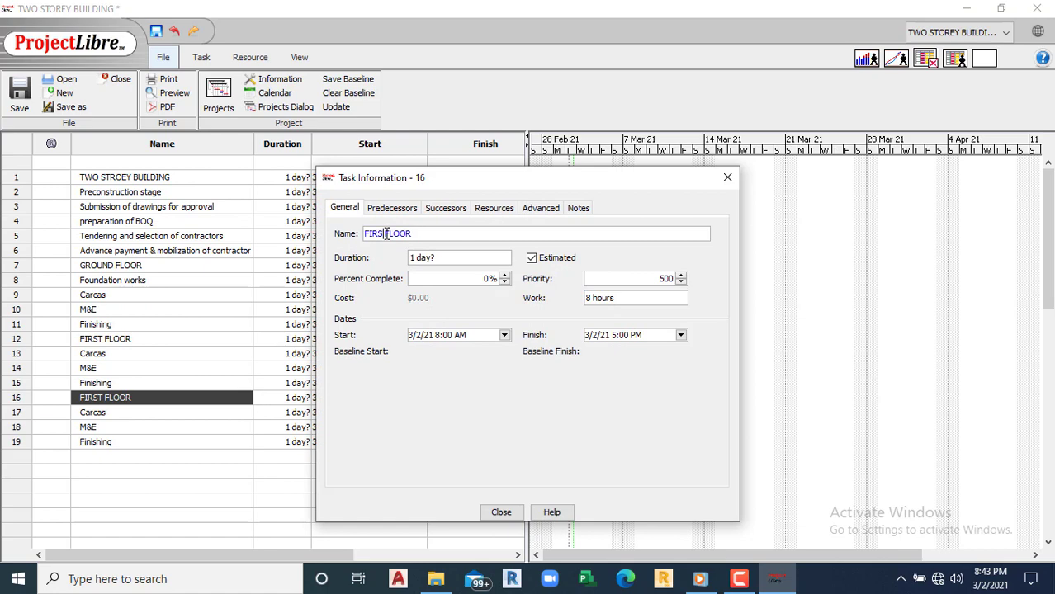
text(SECOND)
click(501, 512)
Step: Correct the misspelled row 1 project name to TWO STOREY BUILDING
double_click(177, 443)
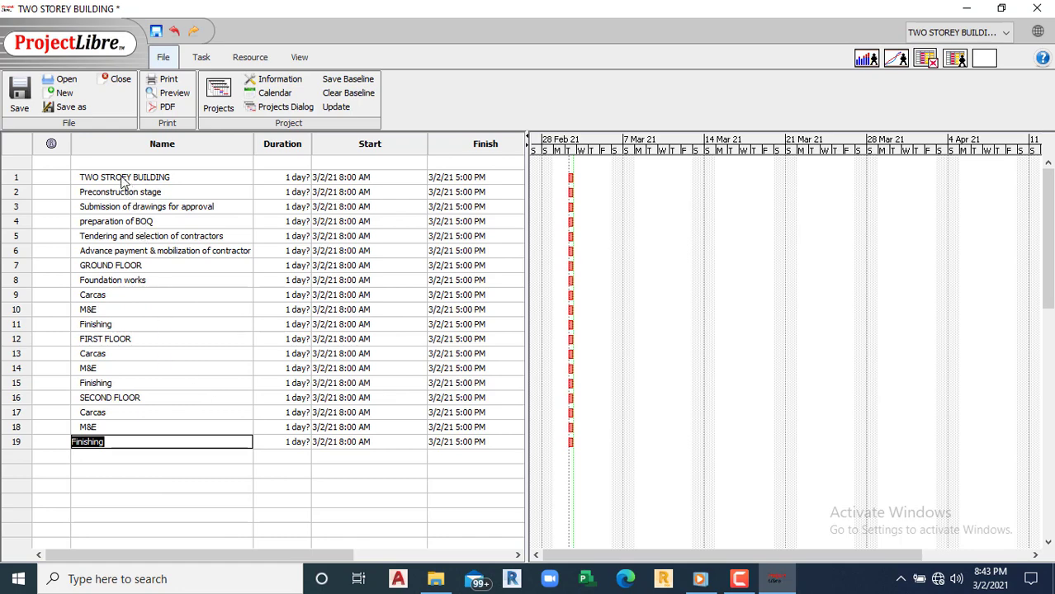
double_click(122, 178)
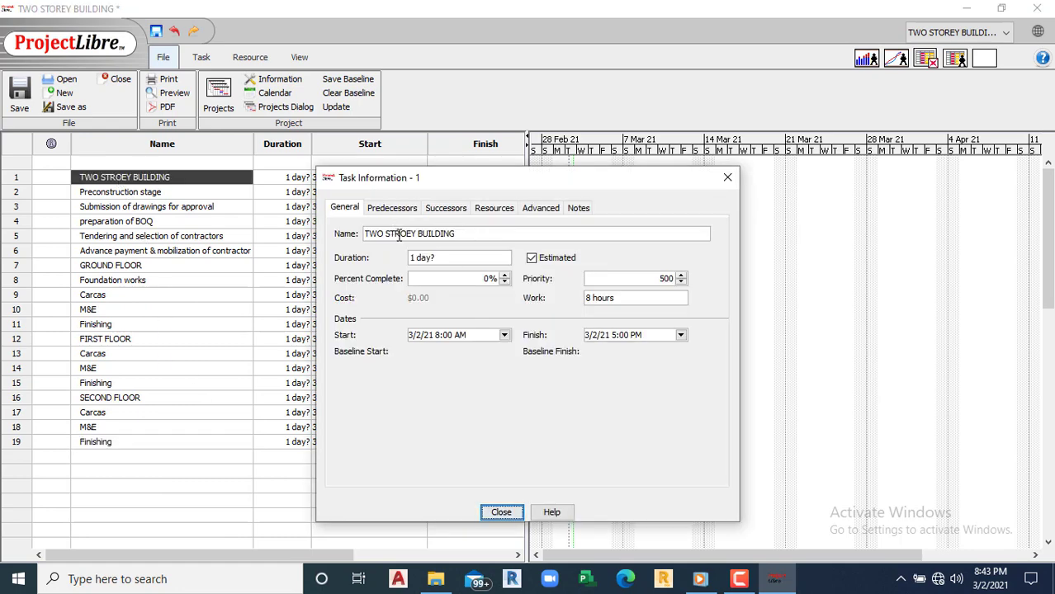
click(399, 235)
key(BackSpace)
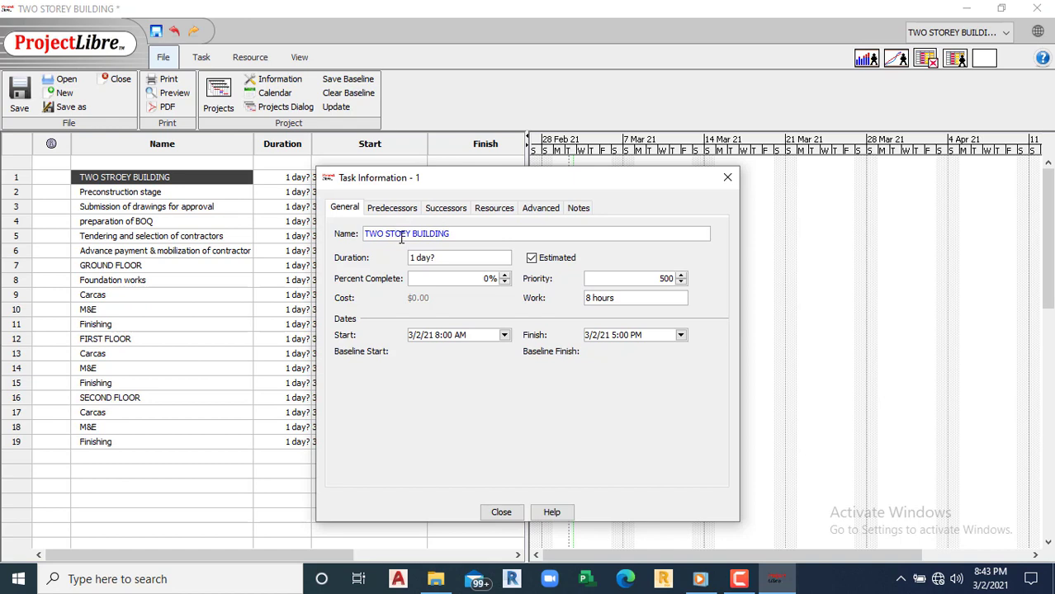
text(RR)
key(BackSpace)
click(501, 512)
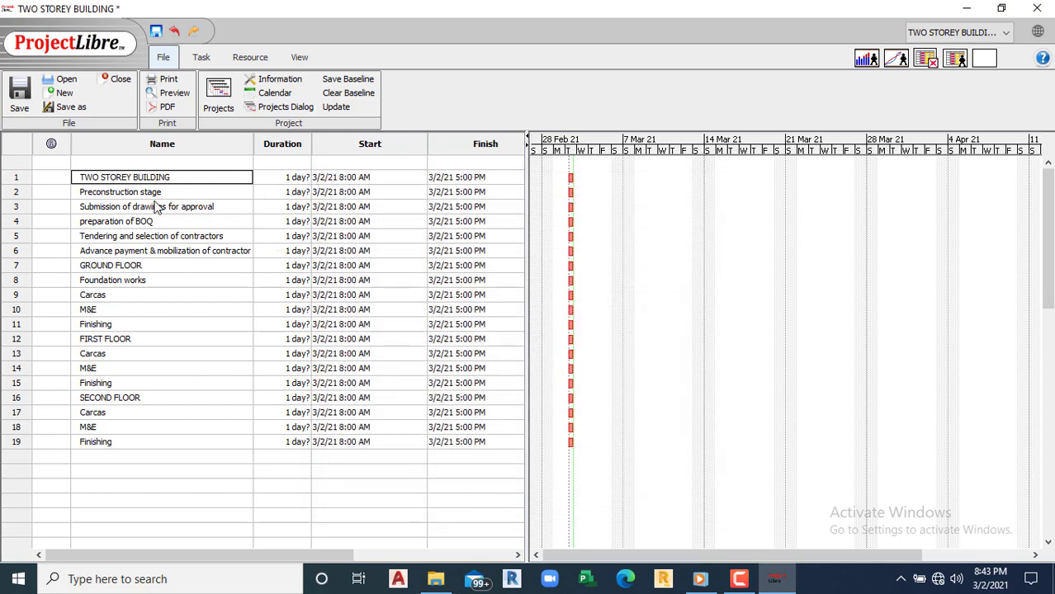
Step: Rewrite task 2's name in capitals as PRECONSTRUCTION STAGE
double_click(283, 192)
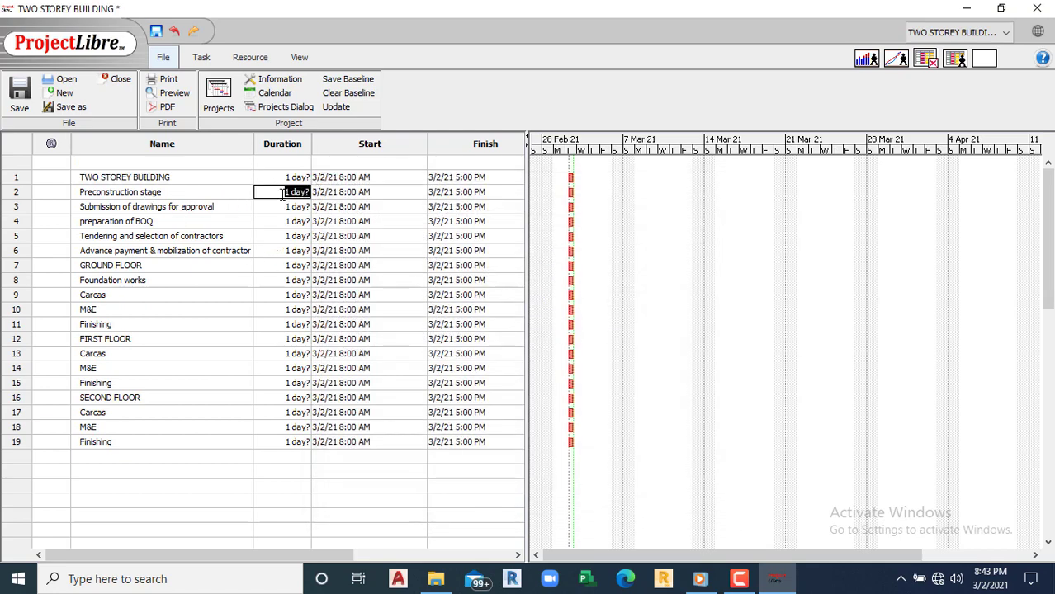
double_click(114, 195)
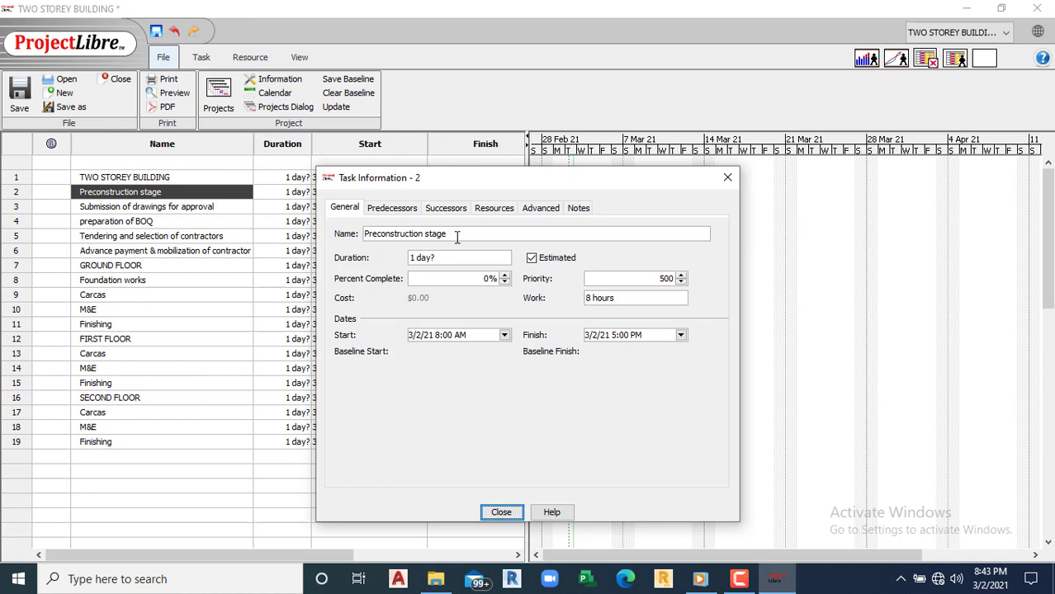
drag(459, 234, 305, 228)
text(PRE)
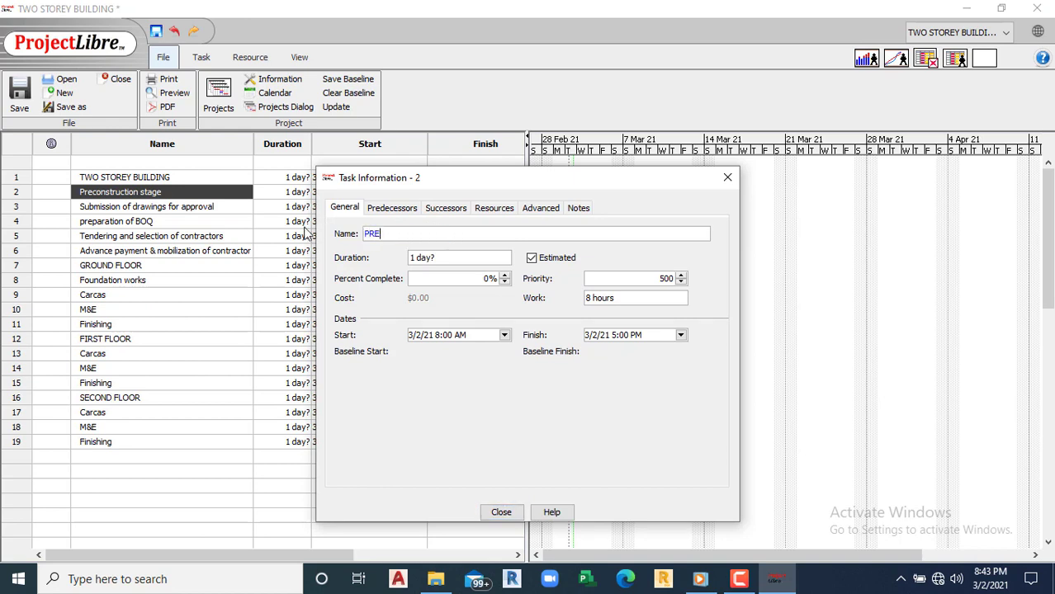
text(CONSTRUCTION STAGE)
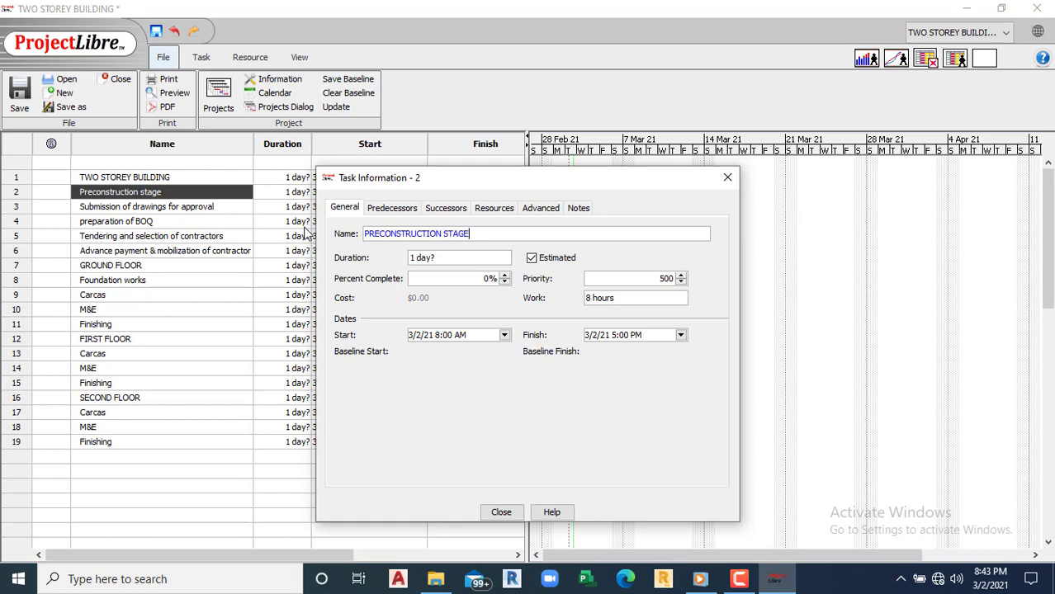
click(502, 512)
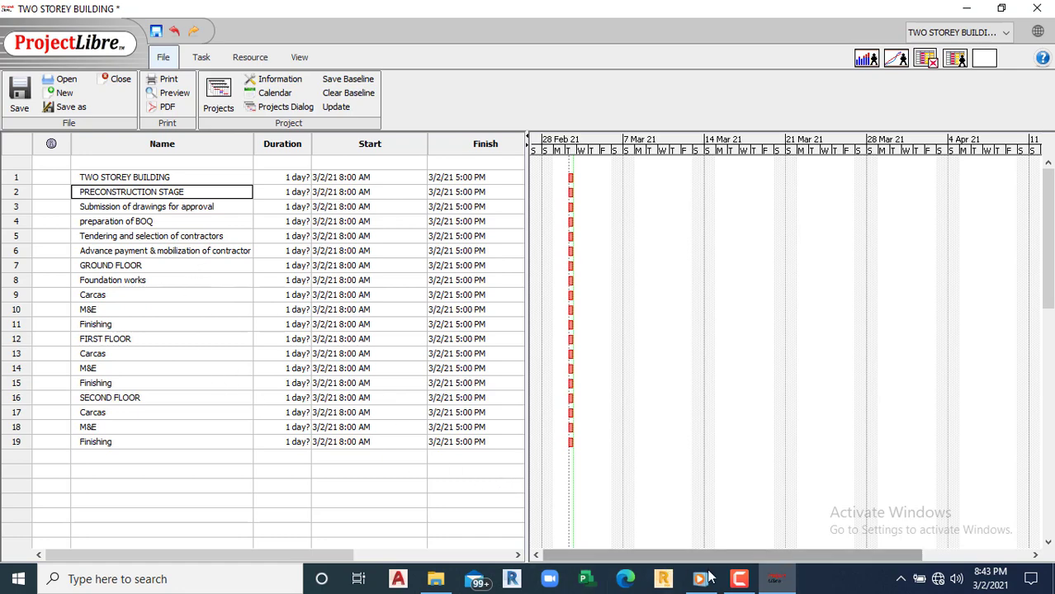
click(739, 579)
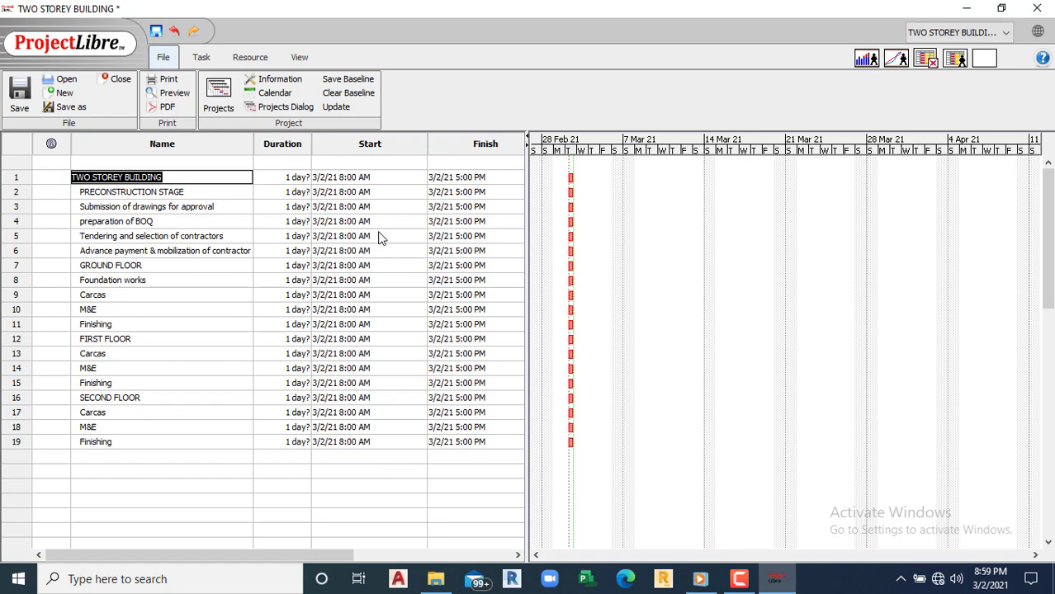
Step: Inspect row 1's finish date and its calendar, leaving the date unchanged
double_click(470, 178)
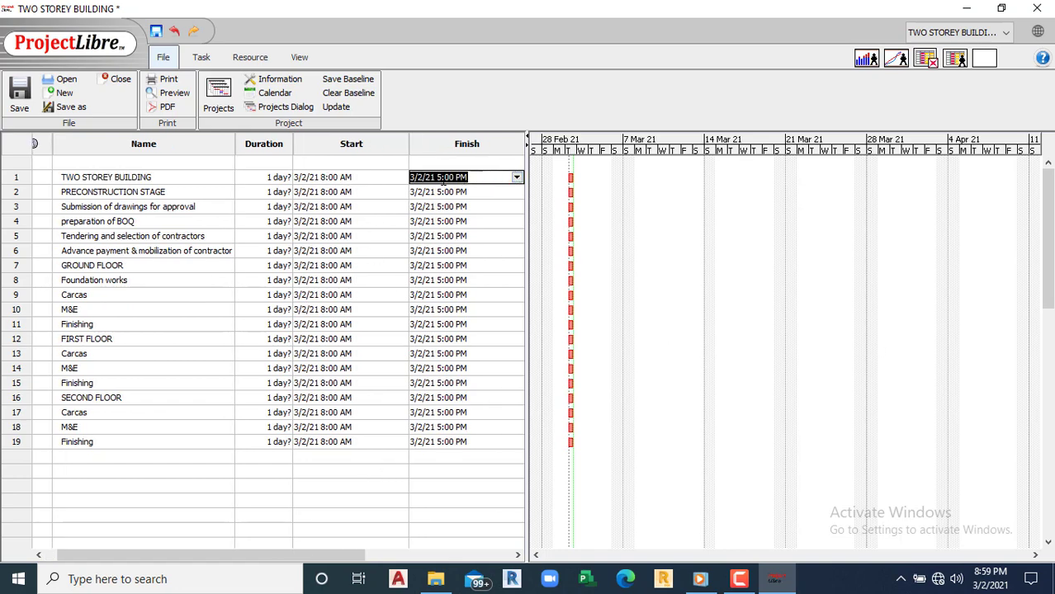
click(443, 177)
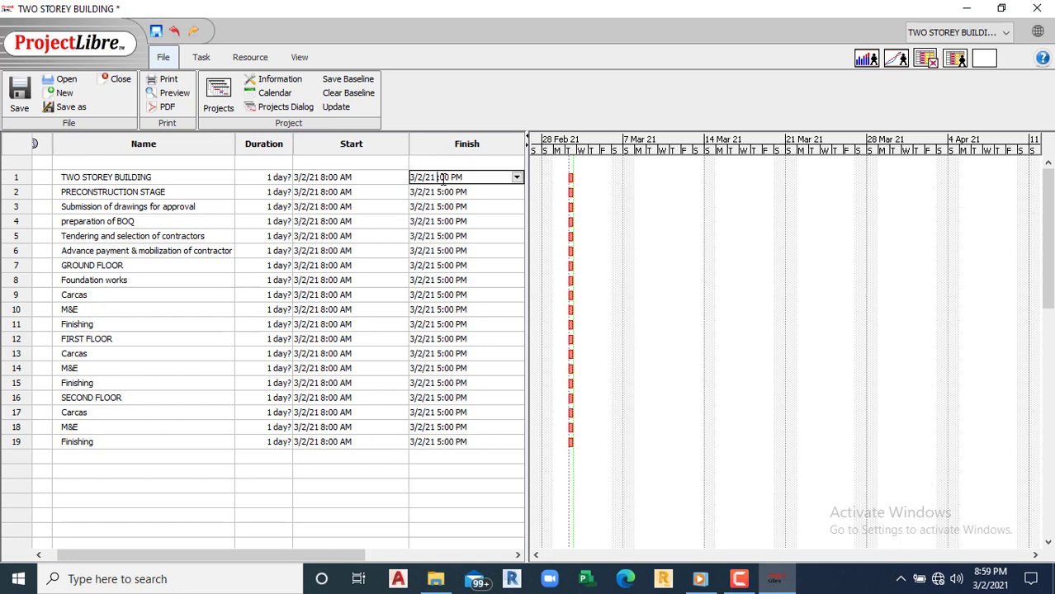
double_click(465, 207)
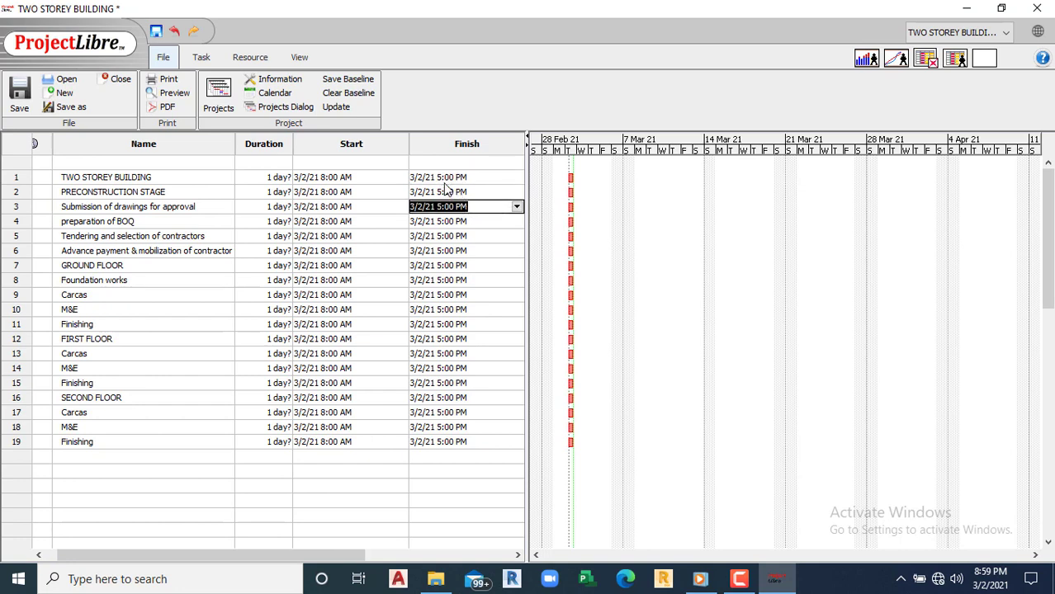
double_click(446, 177)
click(516, 177)
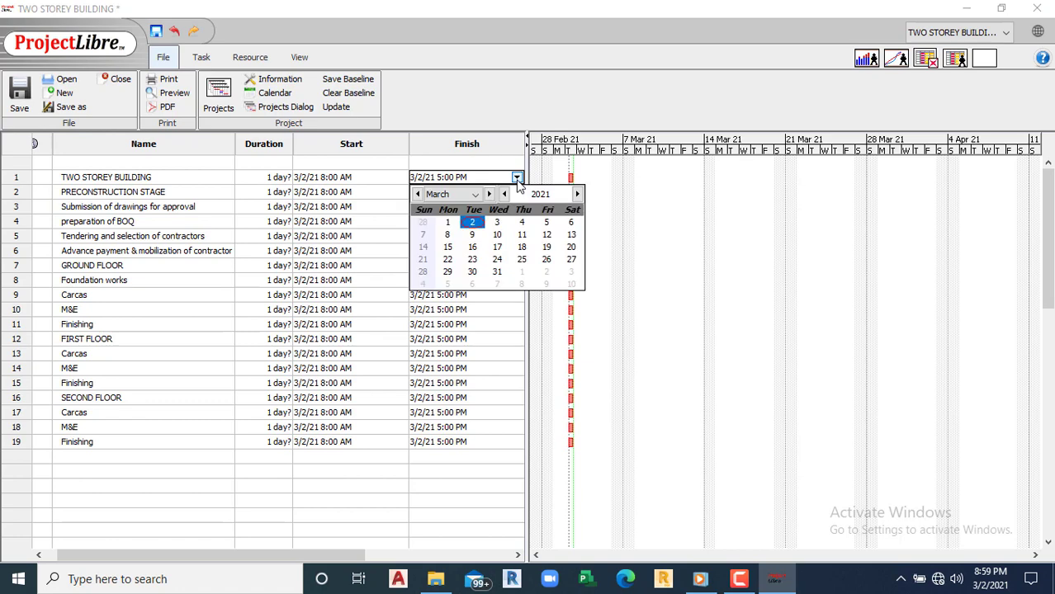
click(469, 164)
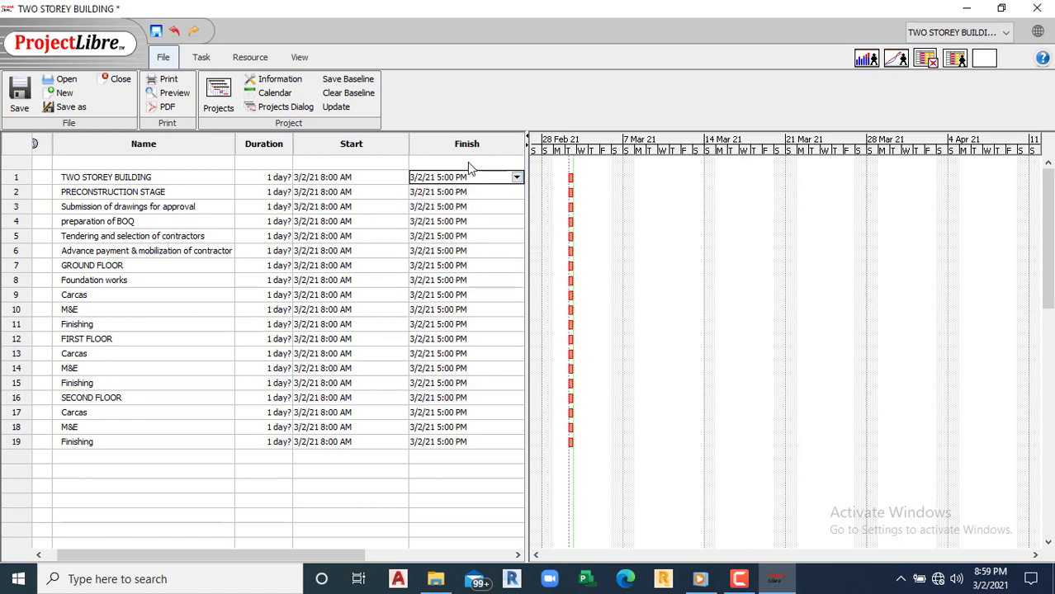
Step: Change TWO STOREY BUILDING's start time from 8:00 AM to 9:00 AM on 3/2/21 and view its details
double_click(334, 179)
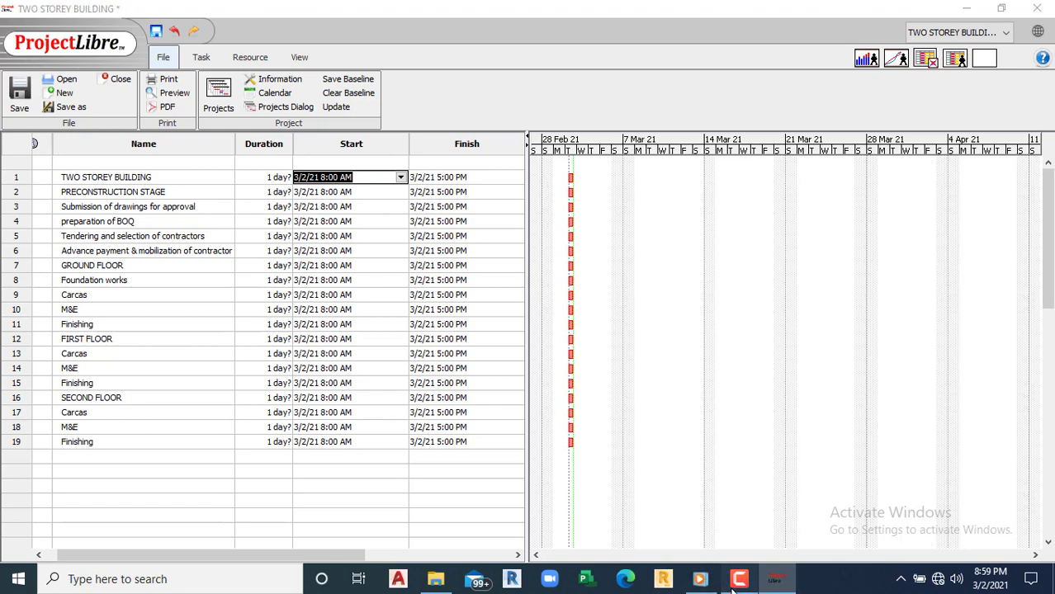
click(700, 579)
click(974, 508)
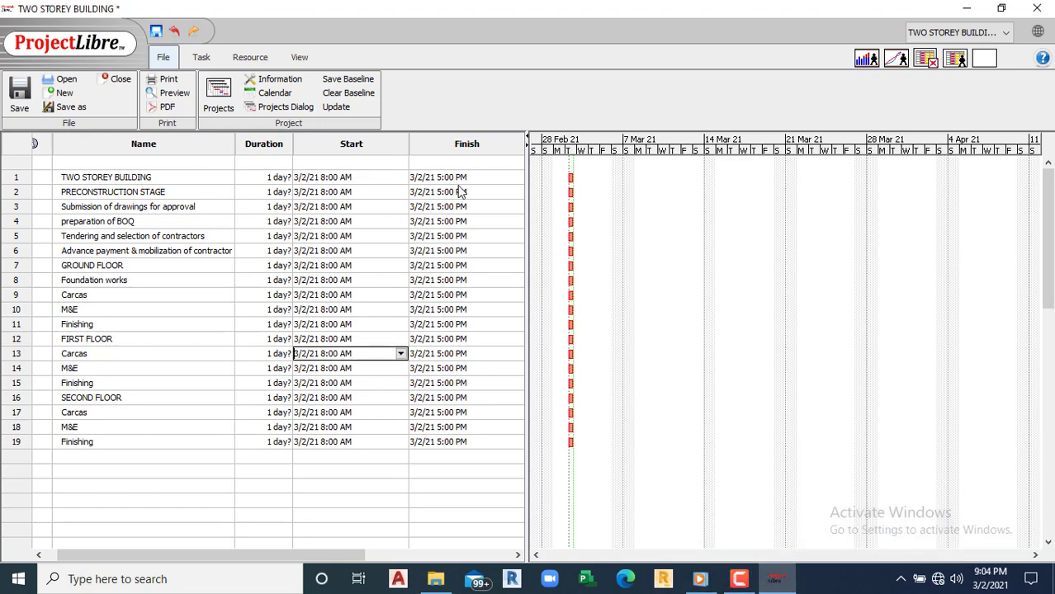
double_click(326, 180)
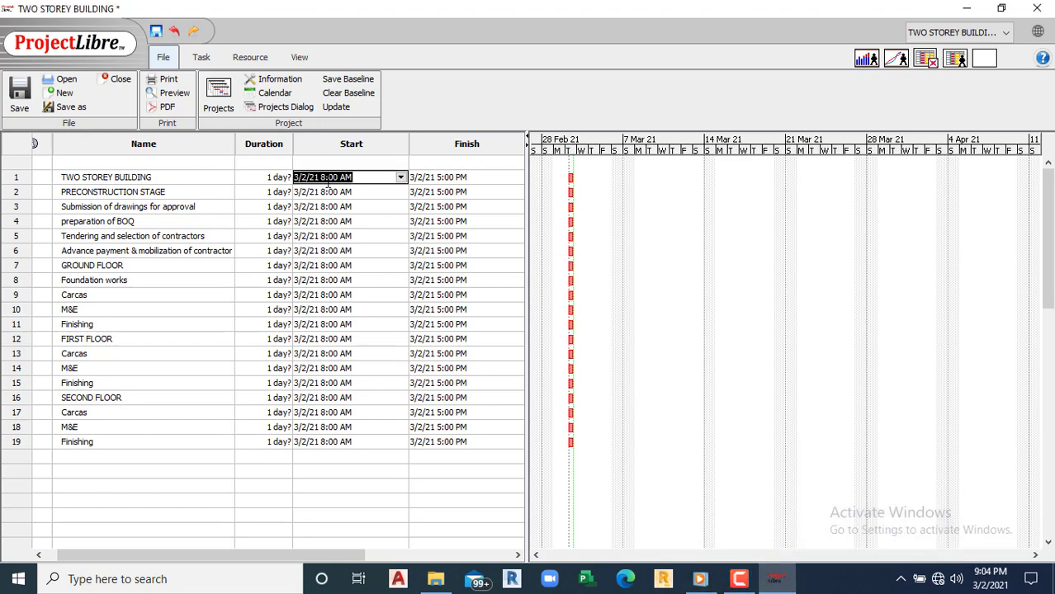
click(327, 177)
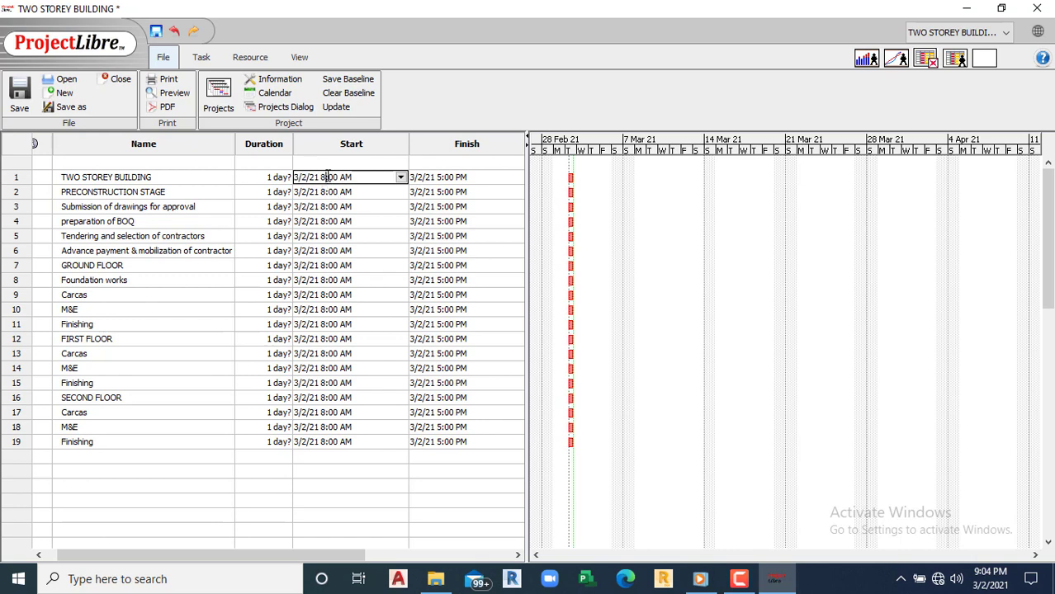
key(BackSpace)
text(9)
click(333, 211)
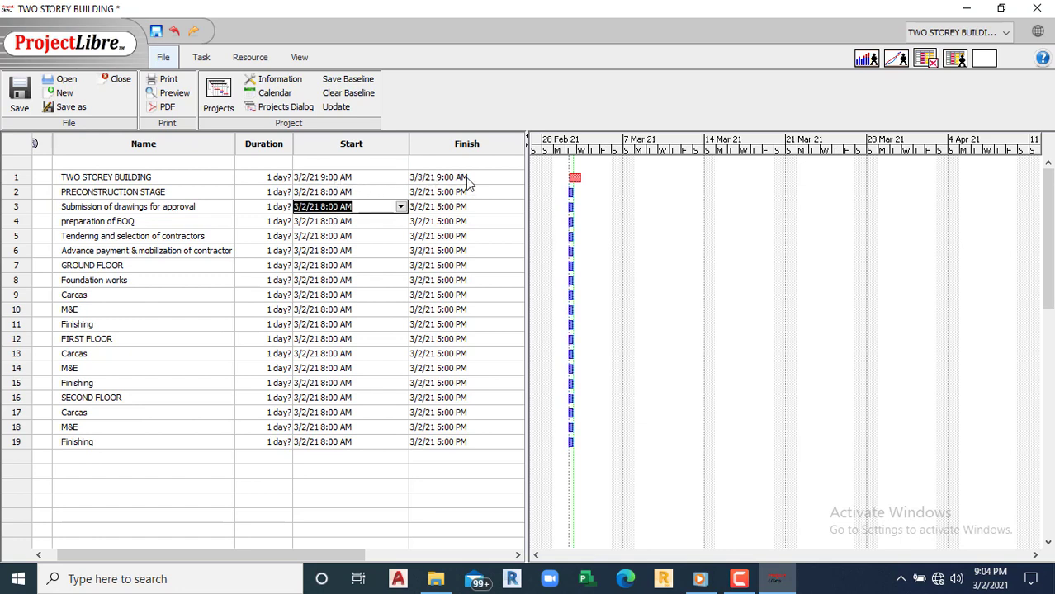
double_click(312, 178)
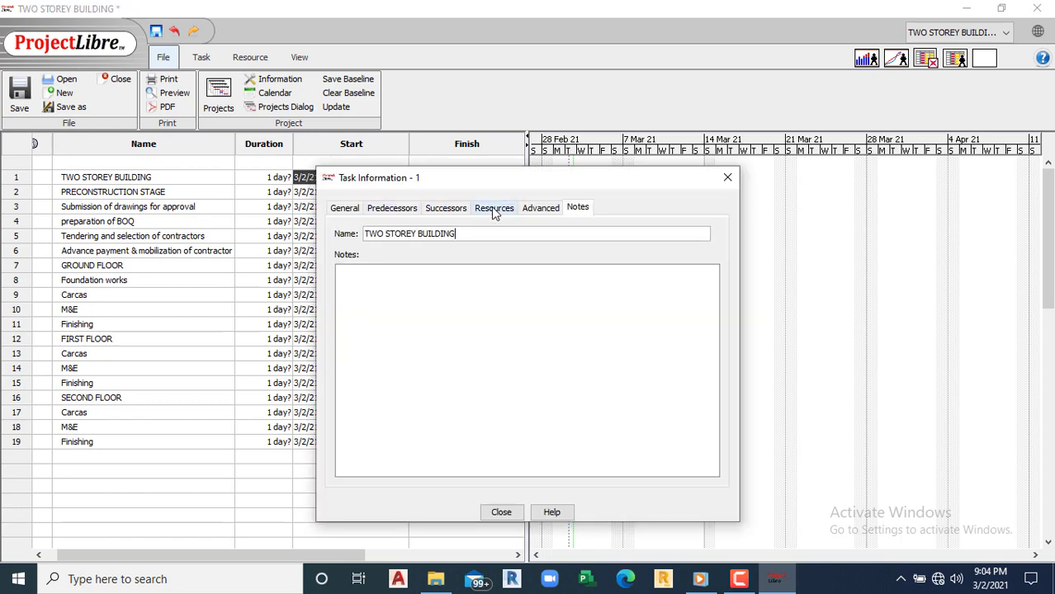
Step: Review the General details of TWO STOREY BUILDING without changing its start date
click(348, 210)
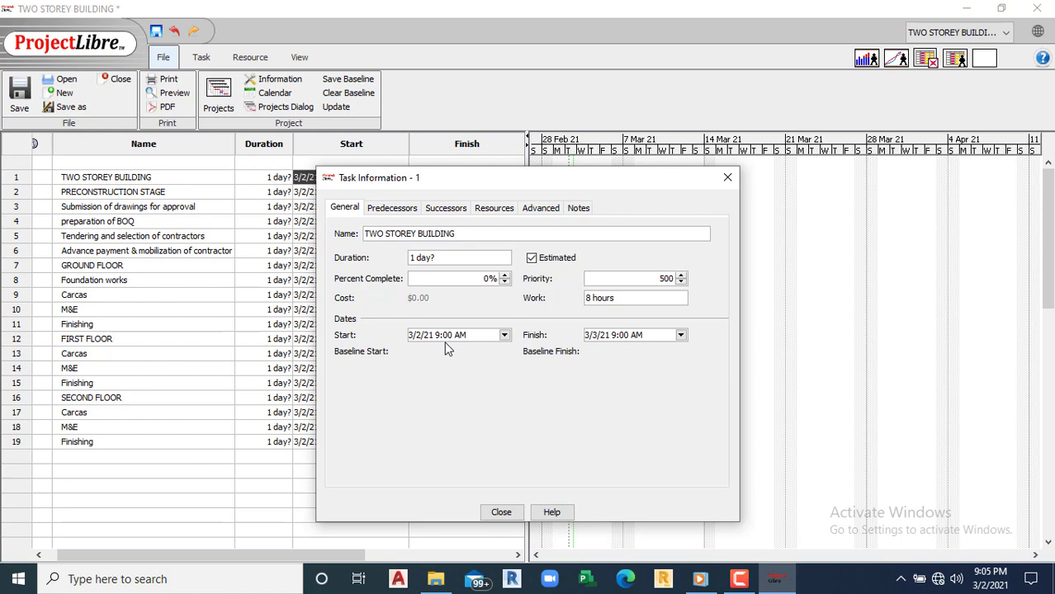
click(504, 335)
click(614, 373)
click(727, 177)
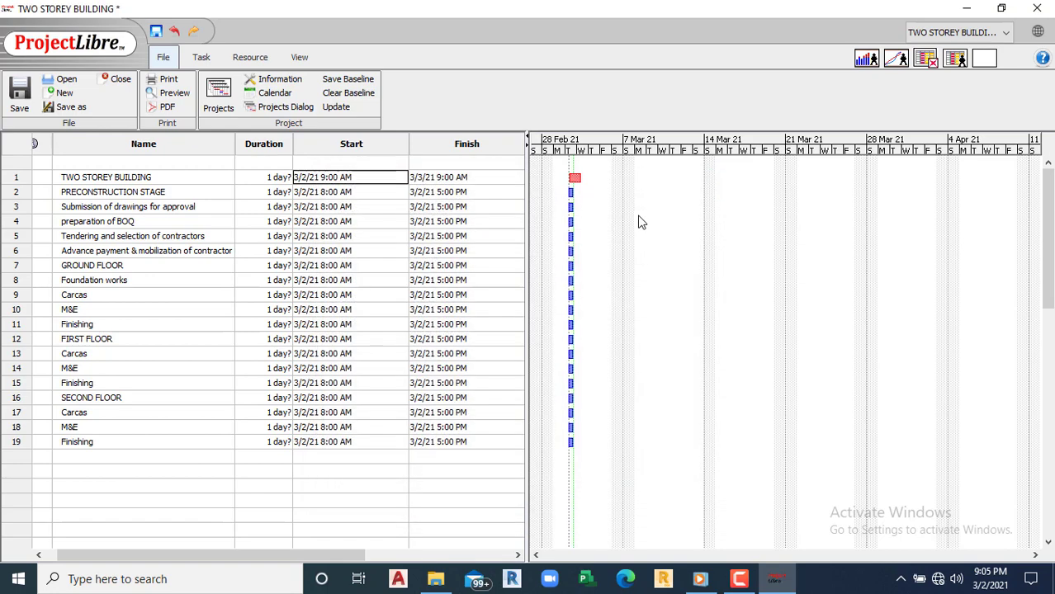
Step: Change row 1's start time from 9:00 AM back to 8:00 AM
click(338, 180)
key(BackSpace)
text(8)
click(312, 457)
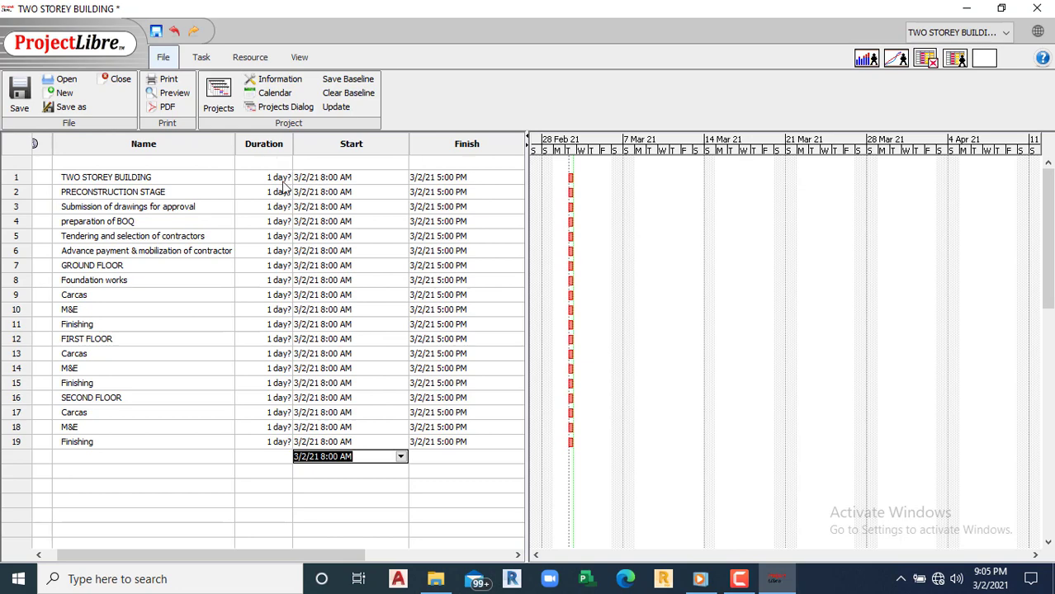
Step: Make the March Saturdays (6, 13, 20, 27) working days with standard hours
click(279, 95)
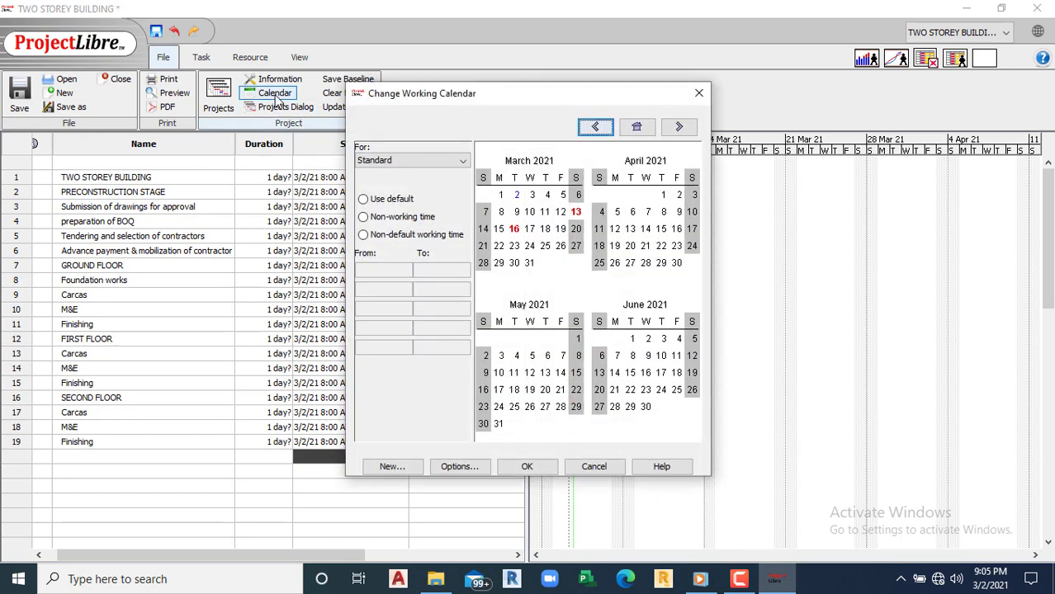
click(575, 230)
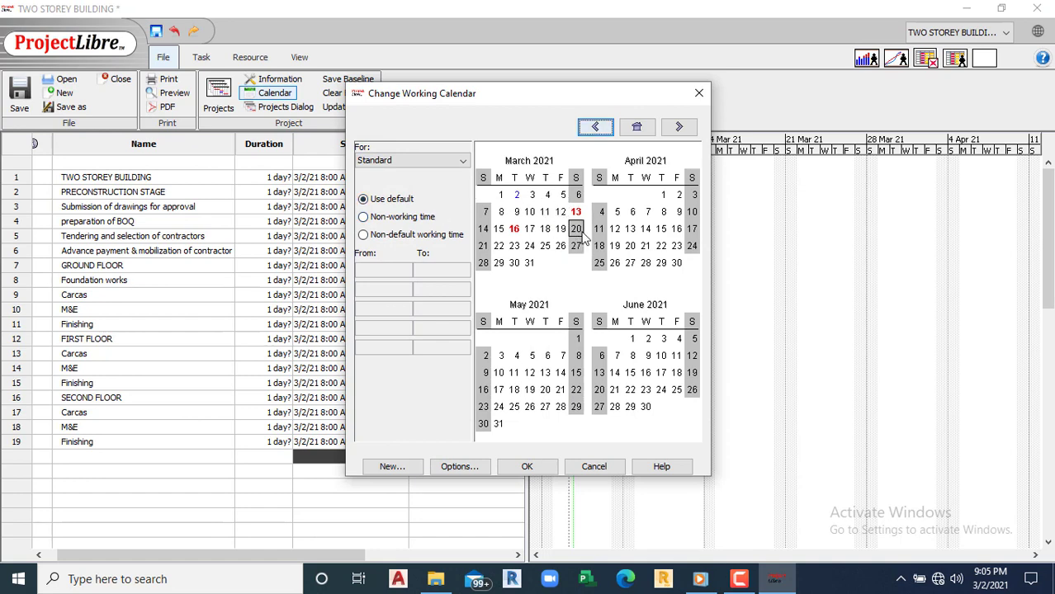
click(576, 213)
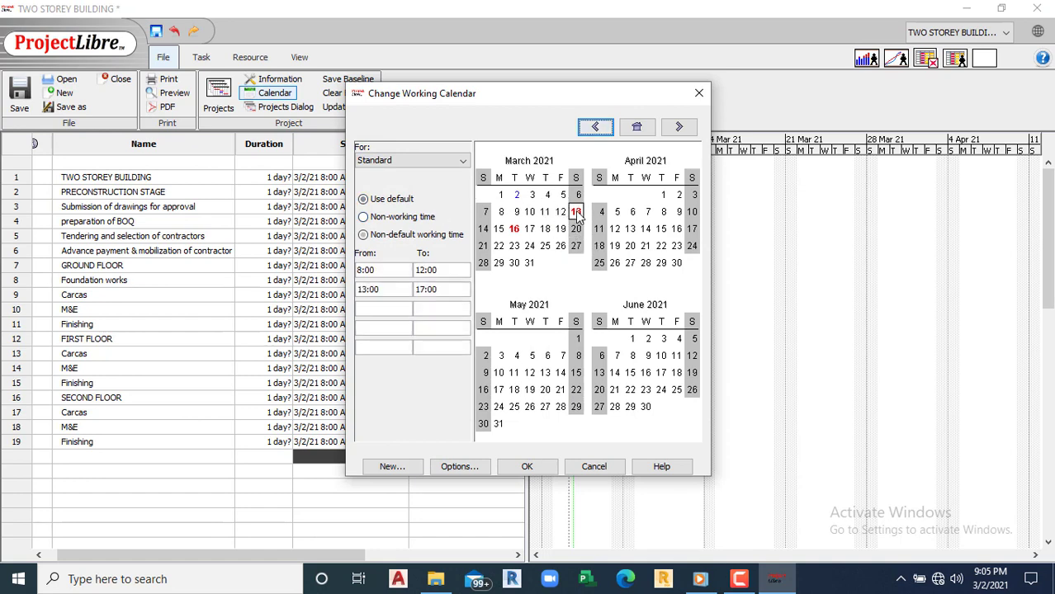
click(363, 199)
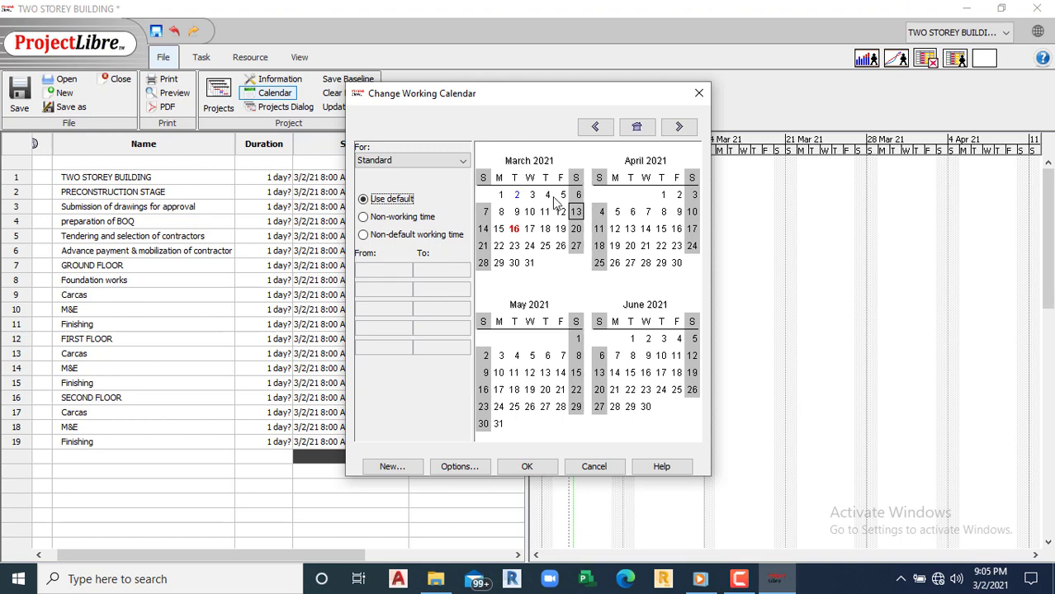
click(578, 196)
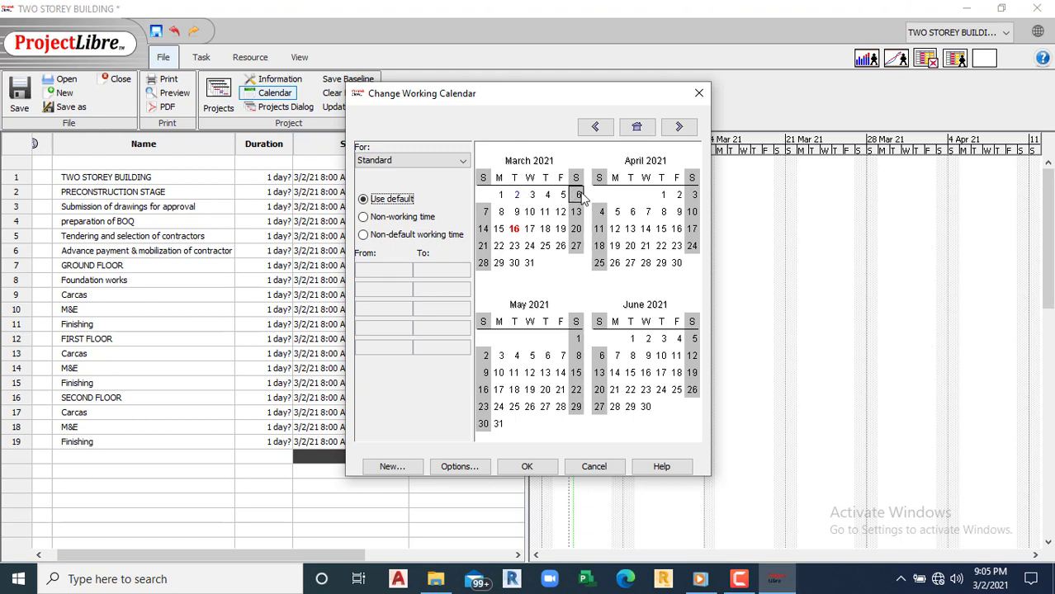
click(363, 236)
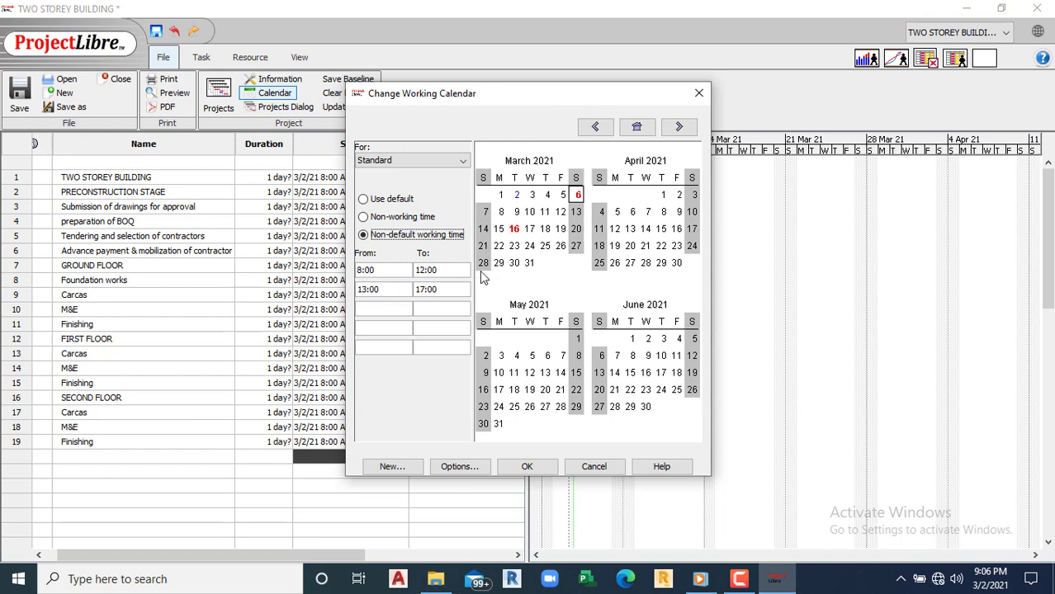
click(576, 212)
click(364, 235)
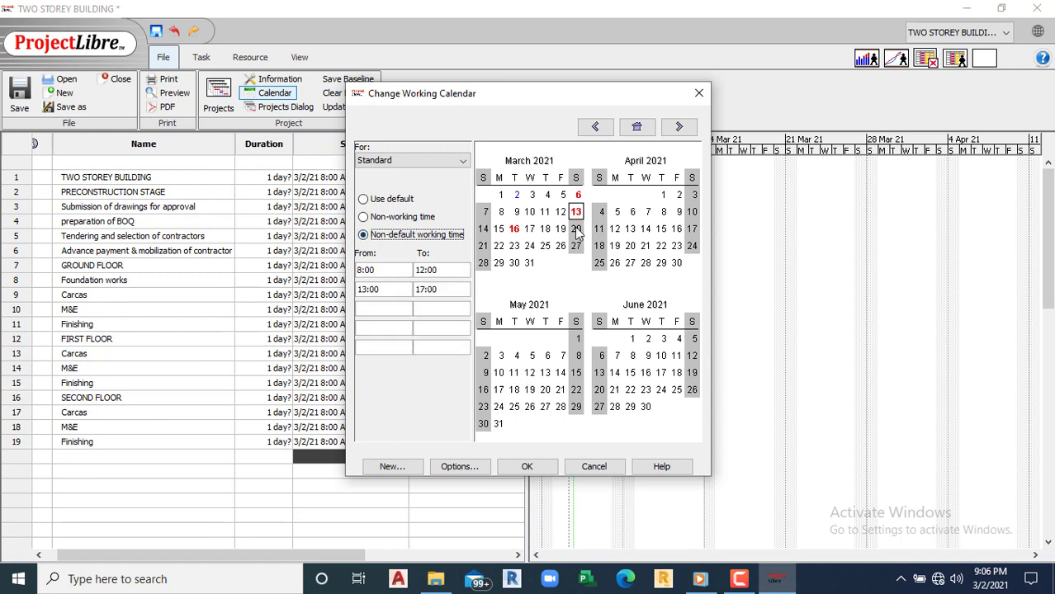
click(576, 229)
click(363, 235)
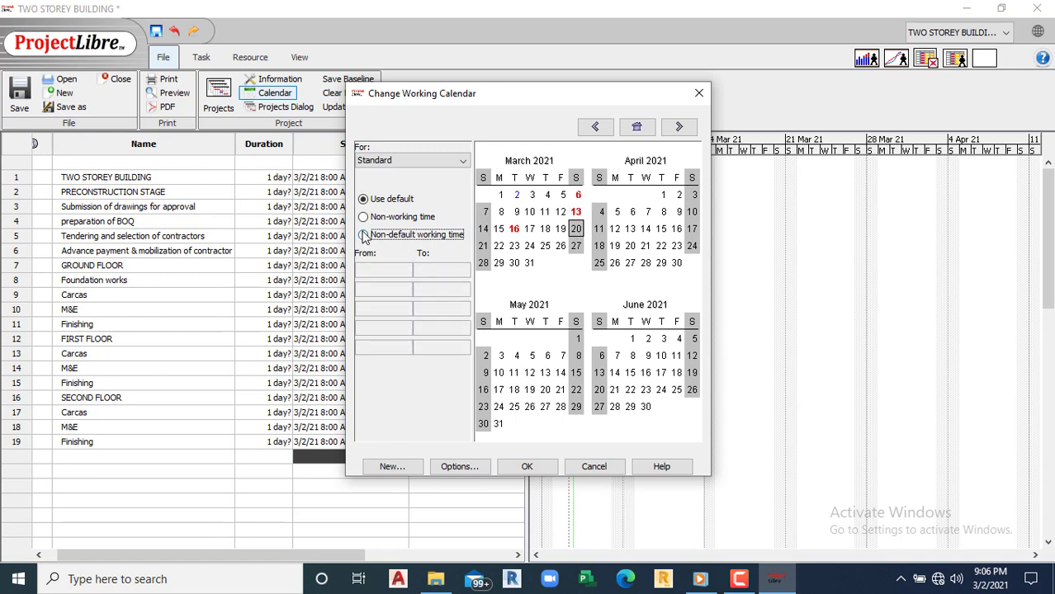
click(576, 246)
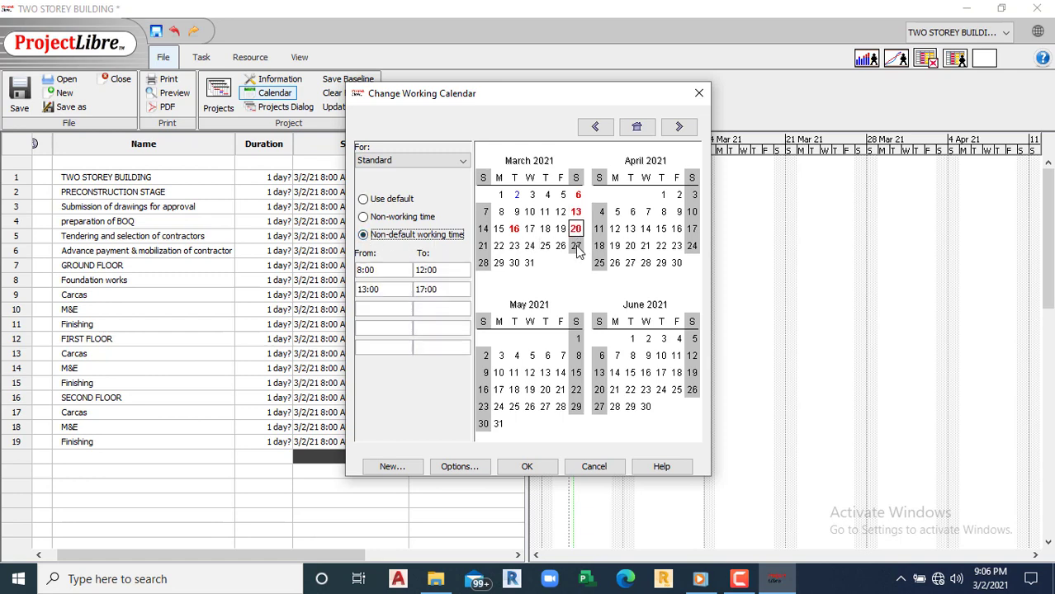
click(364, 236)
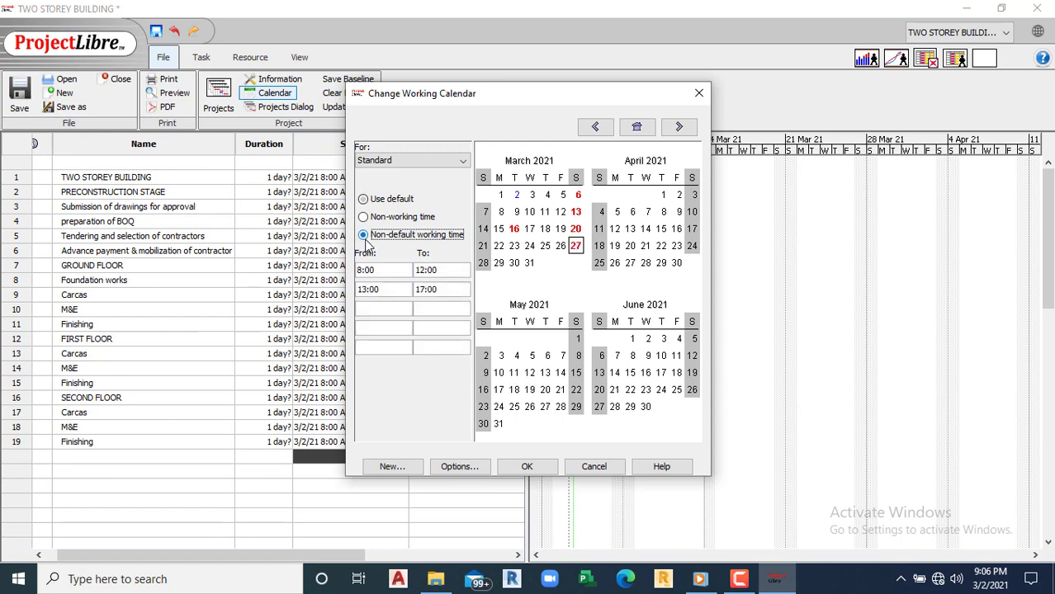
Step: Make the April Saturdays (3, 10, 17, 24) working days with standard hours
click(695, 195)
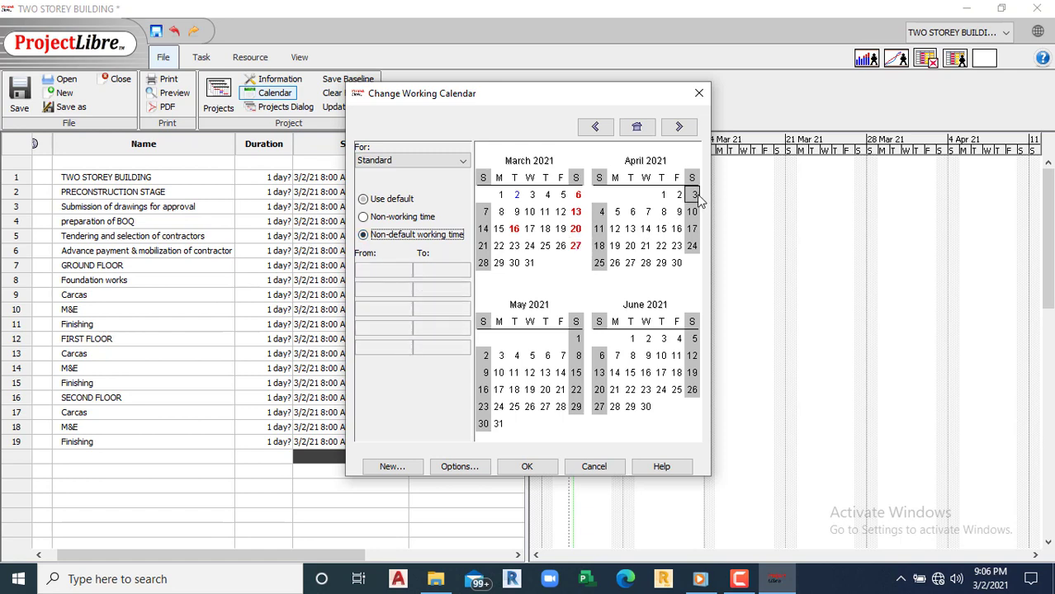
click(363, 236)
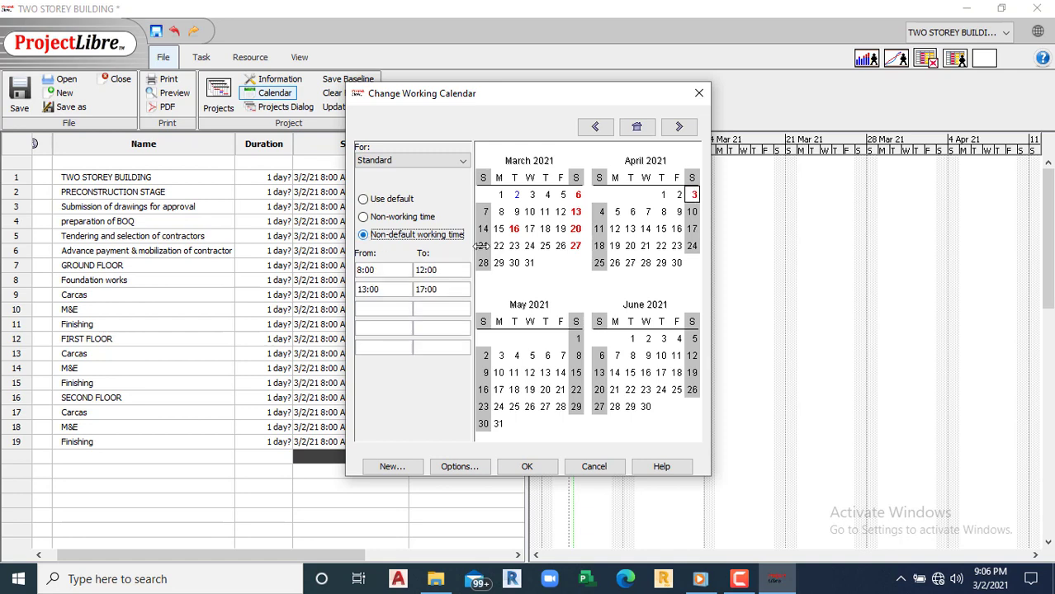
click(694, 213)
click(363, 236)
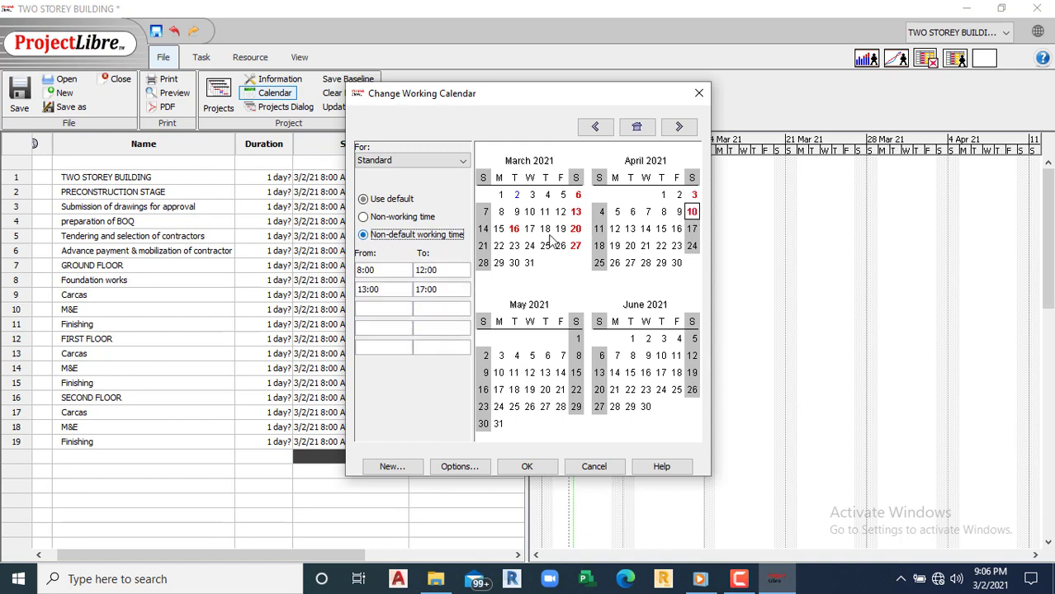
click(691, 229)
click(364, 236)
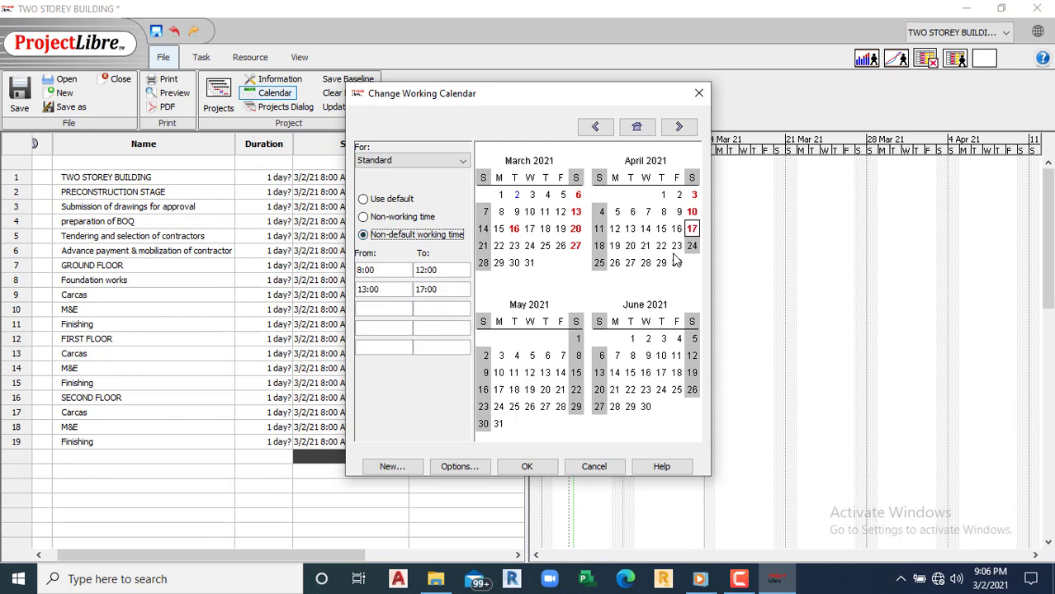
click(691, 246)
click(364, 236)
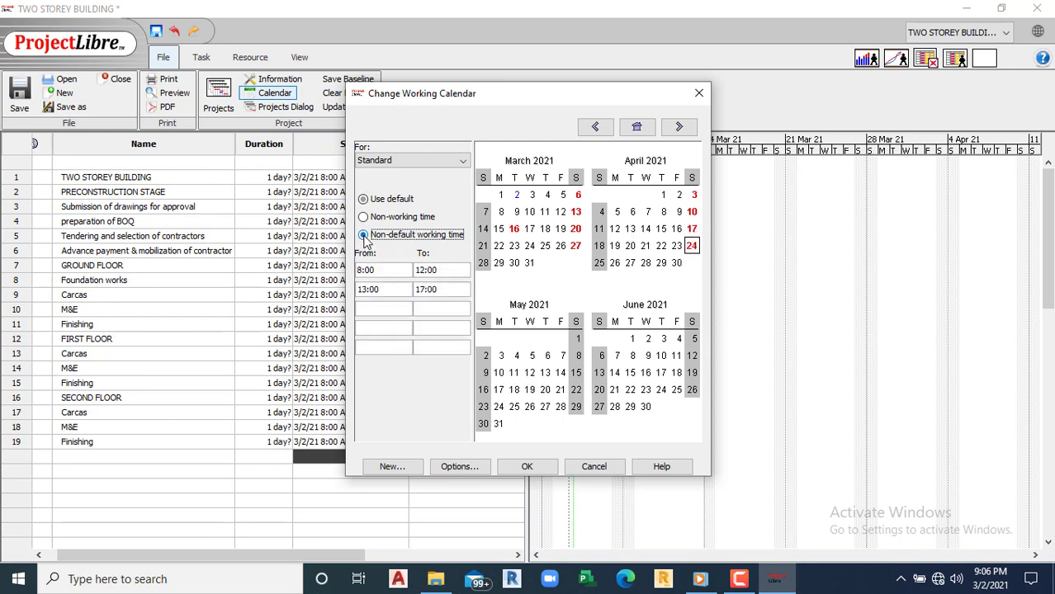
Step: Make the May Saturdays (1, 8, 15, 22, 29) working days with standard hours
click(577, 339)
click(364, 236)
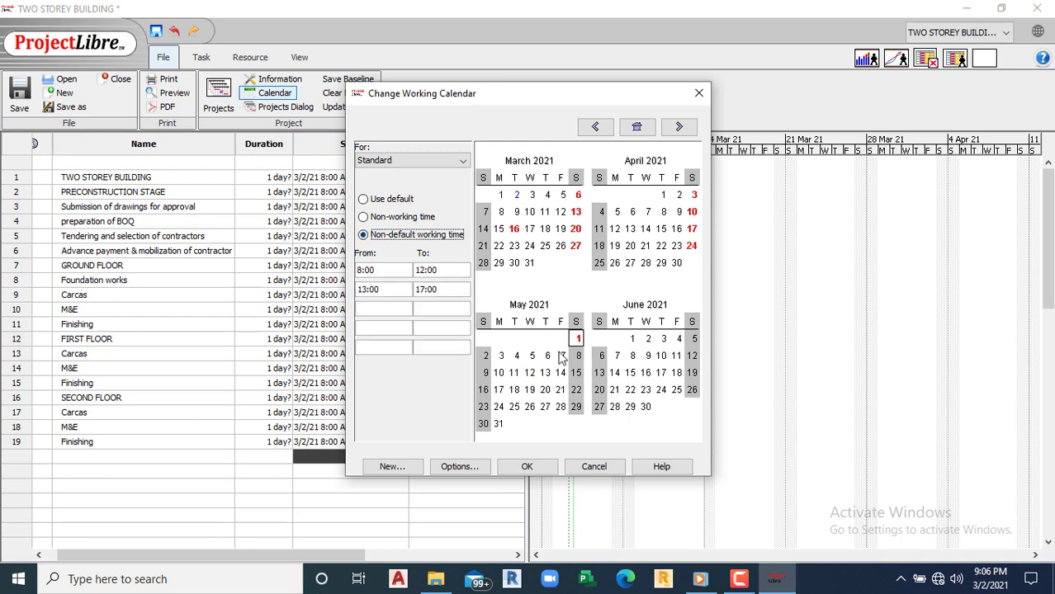
click(578, 355)
click(364, 236)
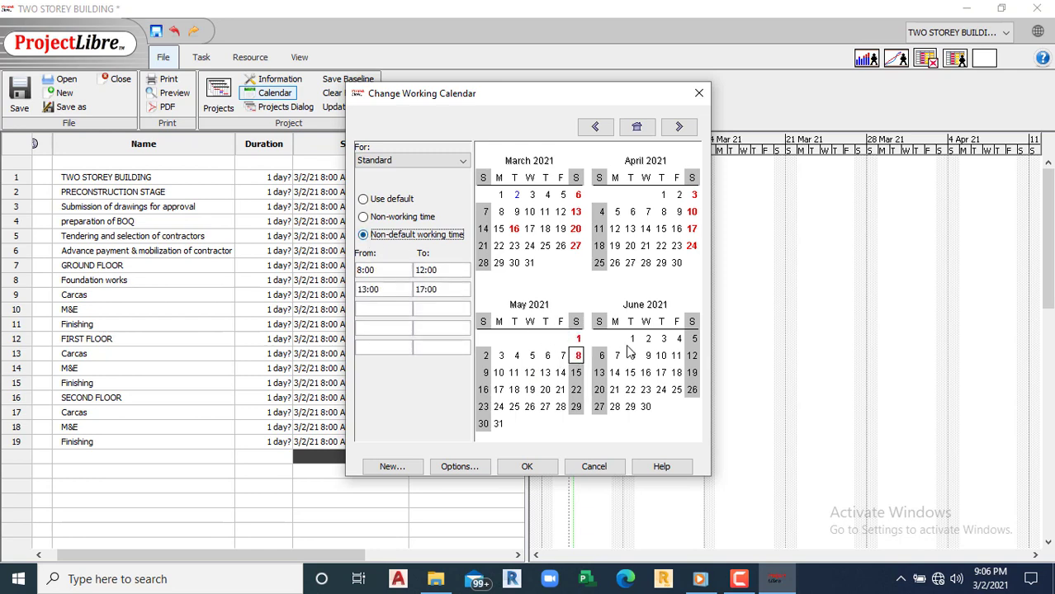
click(576, 373)
click(364, 236)
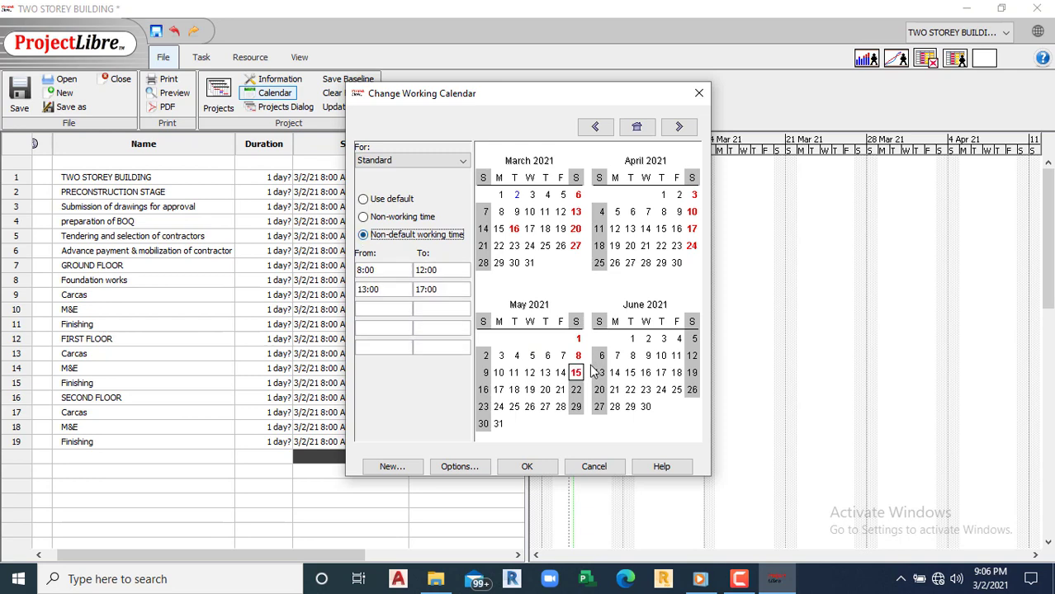
click(576, 390)
click(364, 236)
click(576, 407)
click(364, 236)
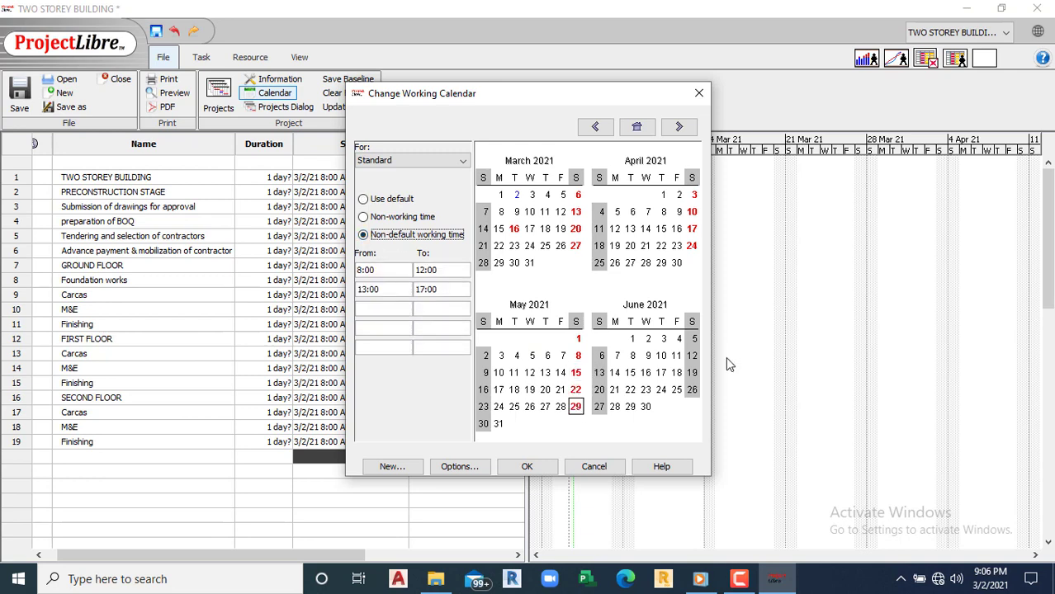
Step: Make Saturdays June 5, 12 and 19 working days with standard hours
click(693, 339)
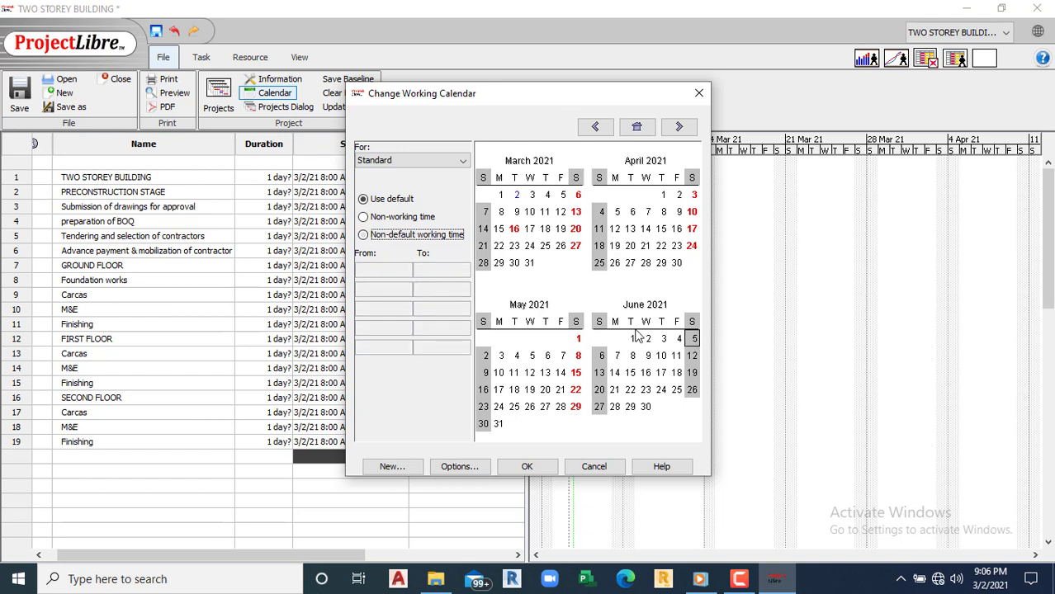
click(381, 238)
click(691, 356)
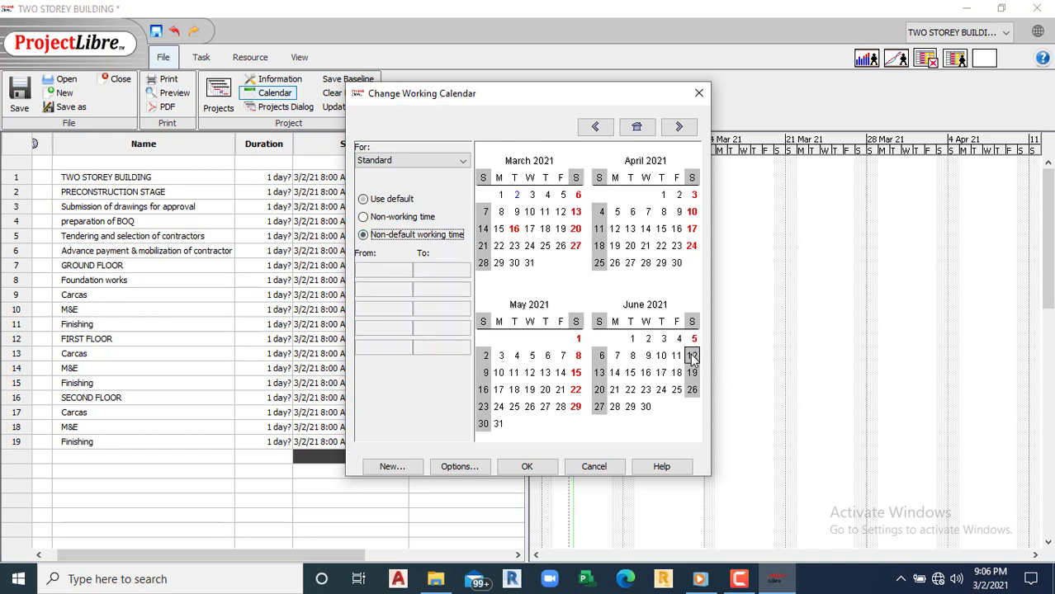
click(364, 236)
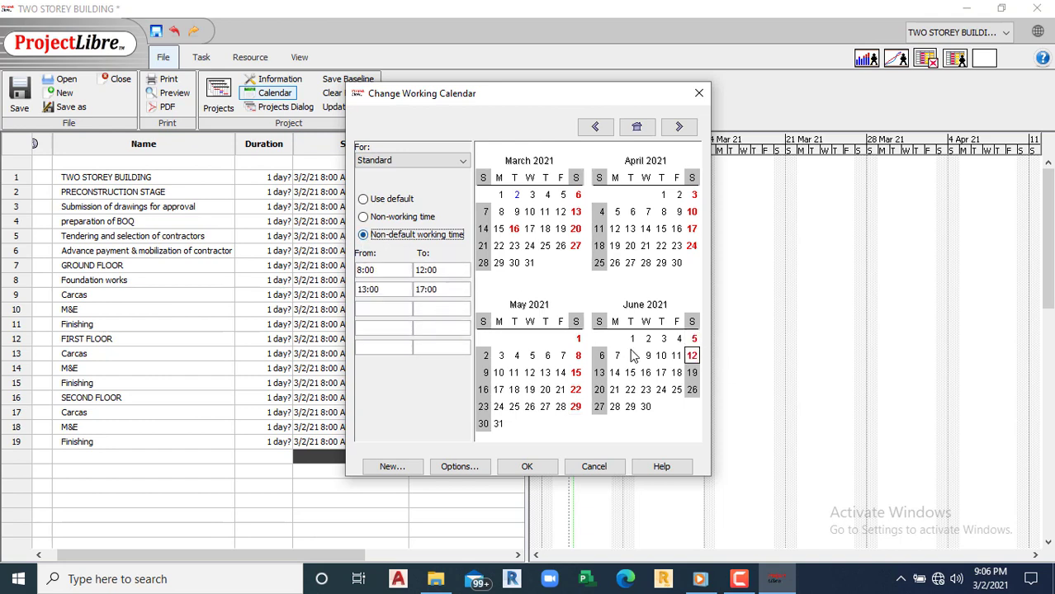
click(692, 373)
click(369, 237)
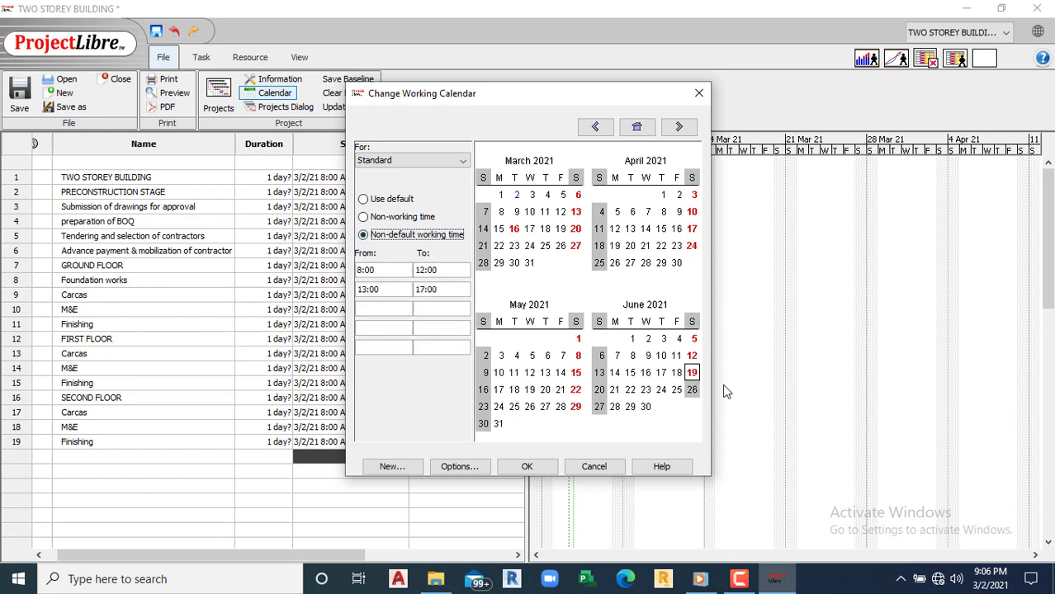
click(691, 389)
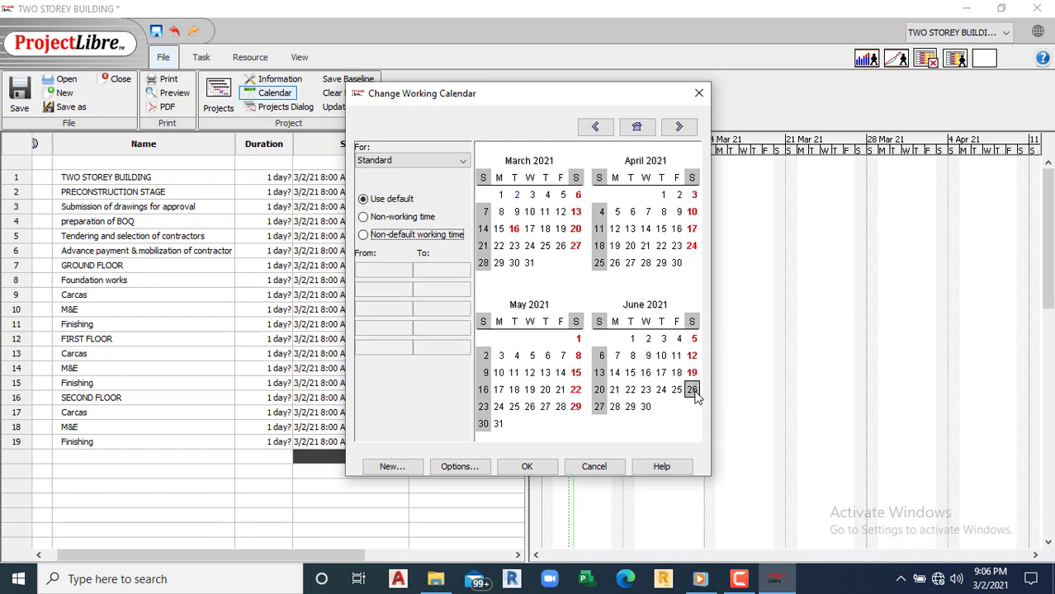
Step: Give June 26 working hours, make April 2 and April 5 non-working, and apply the calendar
click(367, 237)
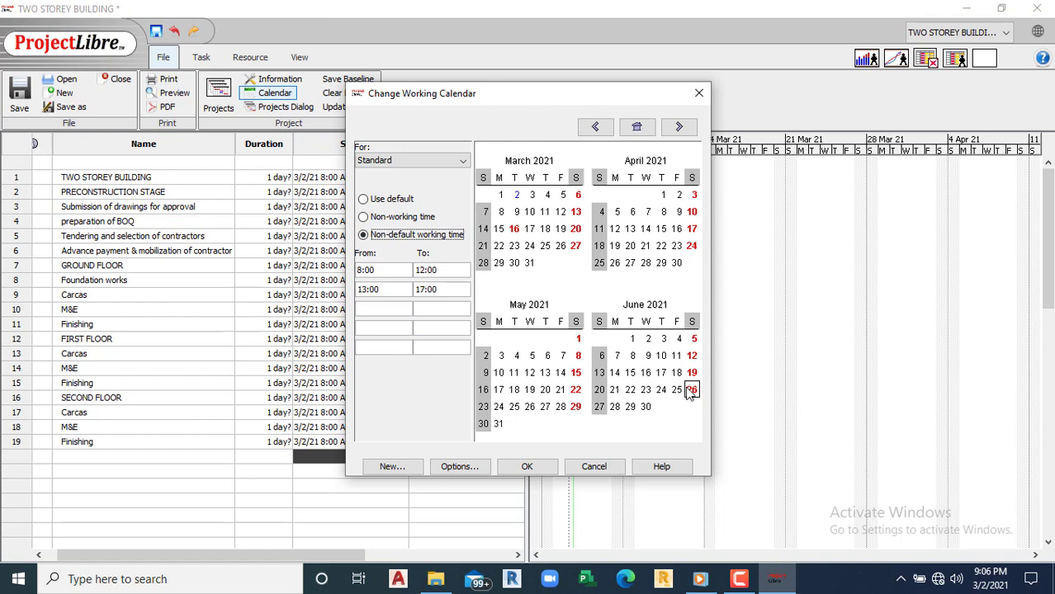
click(679, 196)
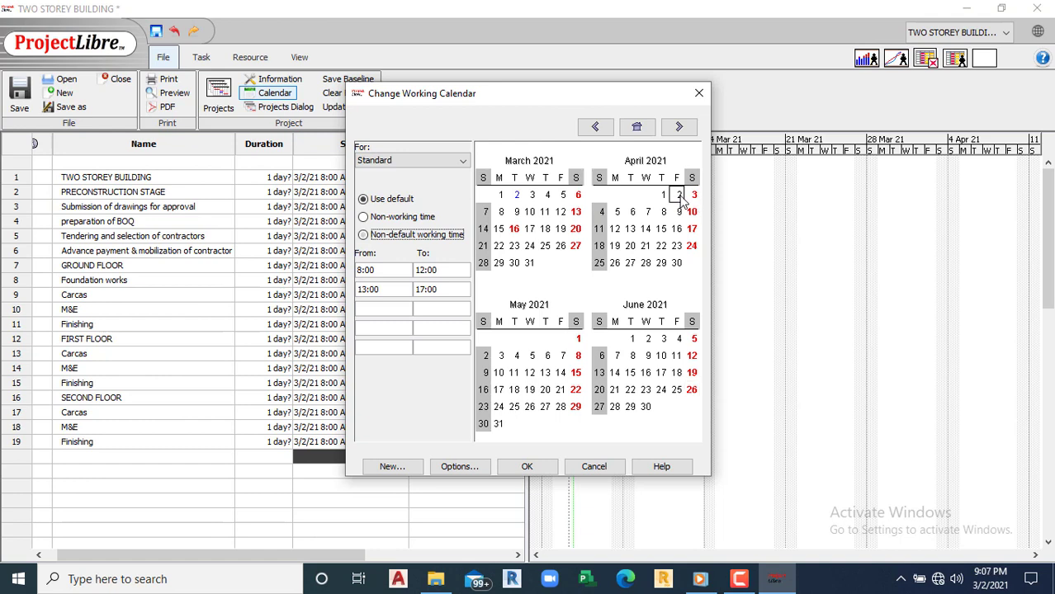
click(363, 218)
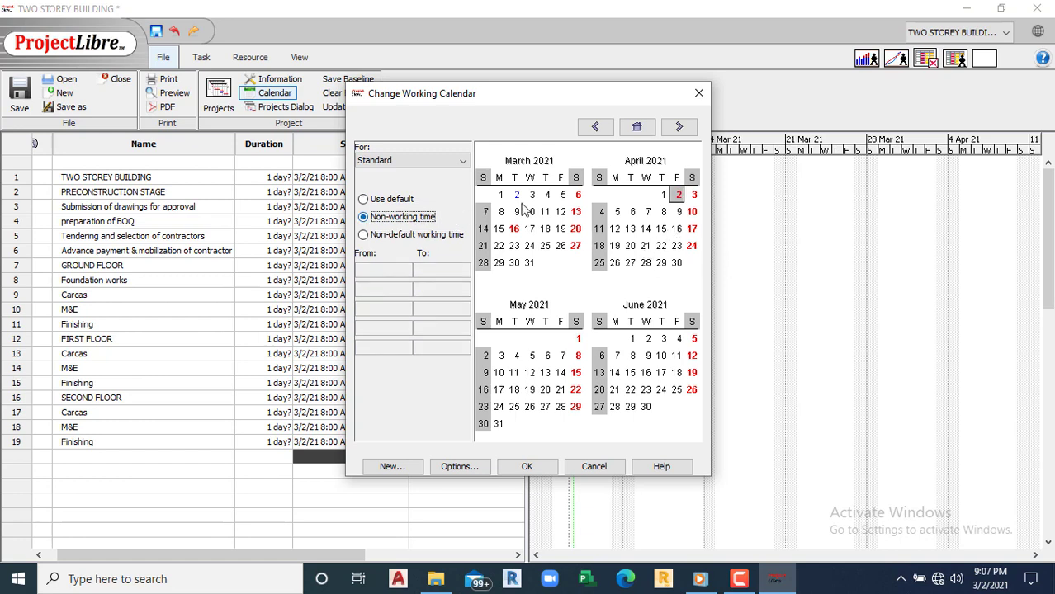
click(617, 212)
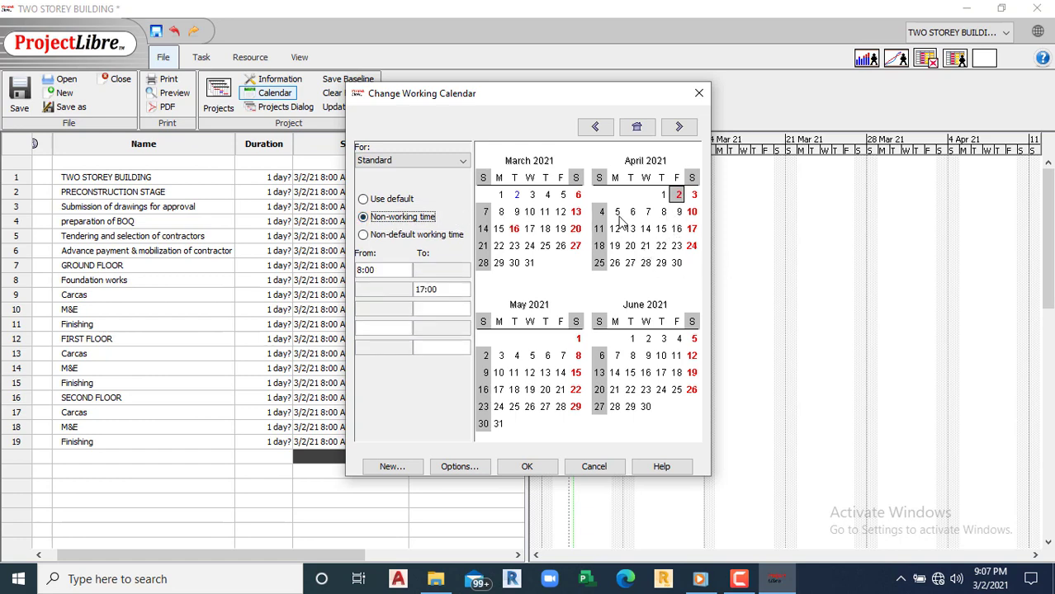
click(367, 220)
click(646, 246)
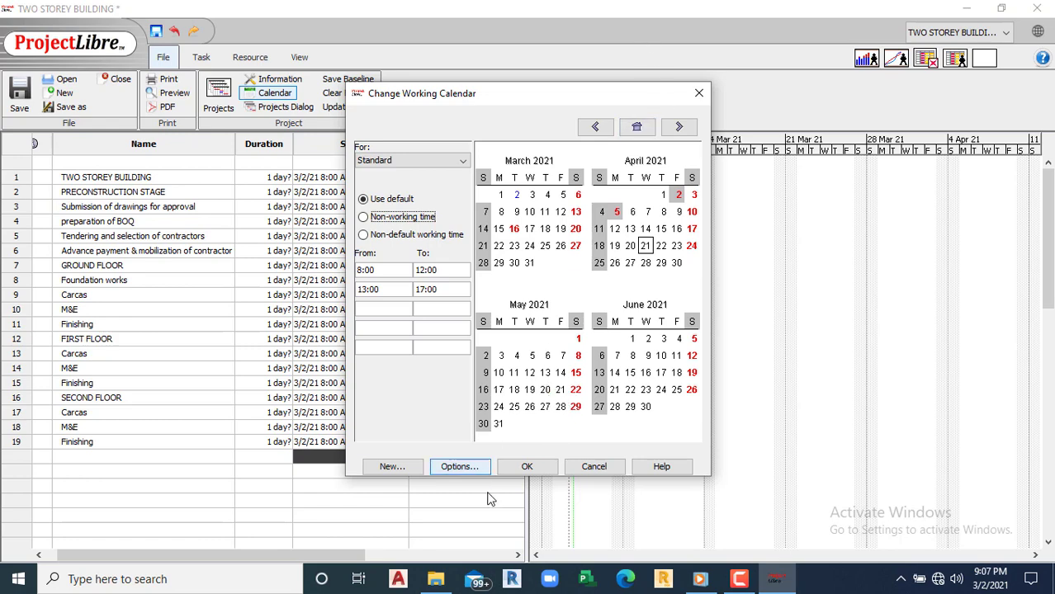
click(528, 467)
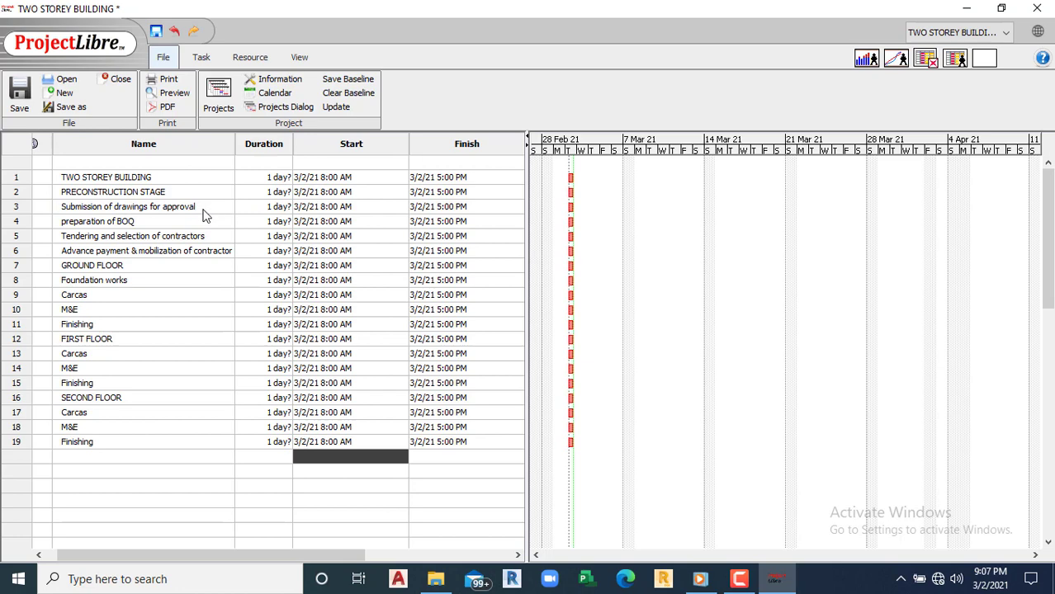
Step: Prefix task 3's name with 'Preparation and' to read 'Preparation and Submission of drawings for approval'
double_click(86, 207)
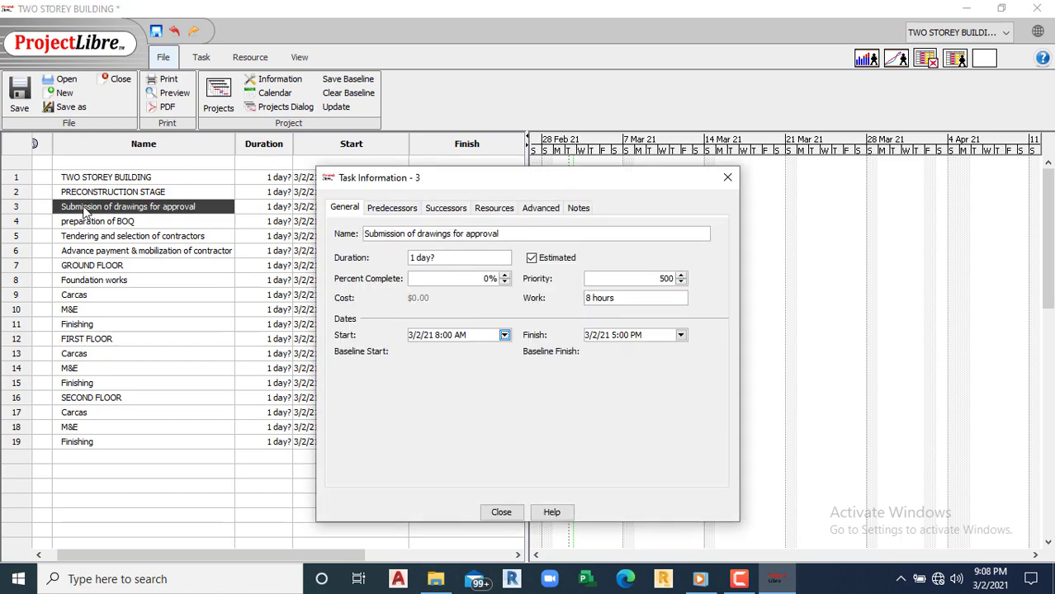
click(368, 234)
text(Prepar)
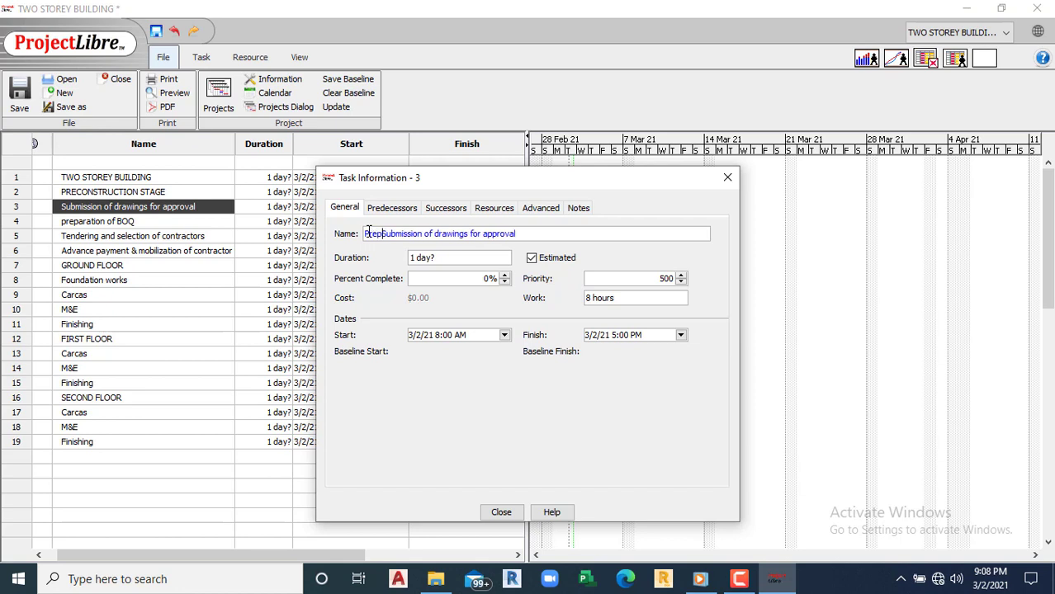
text(at)
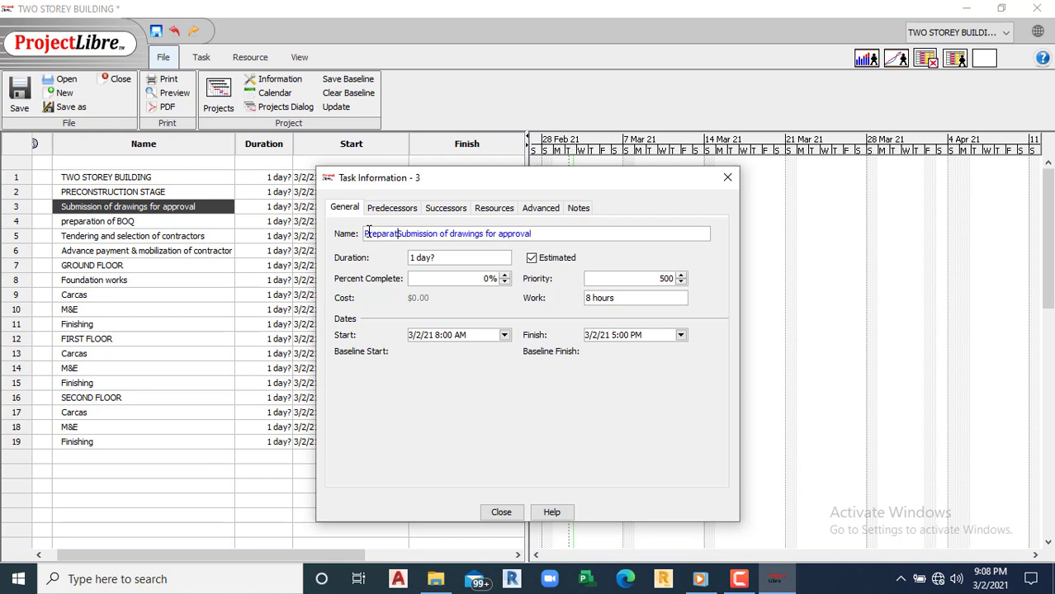
text(ion and)
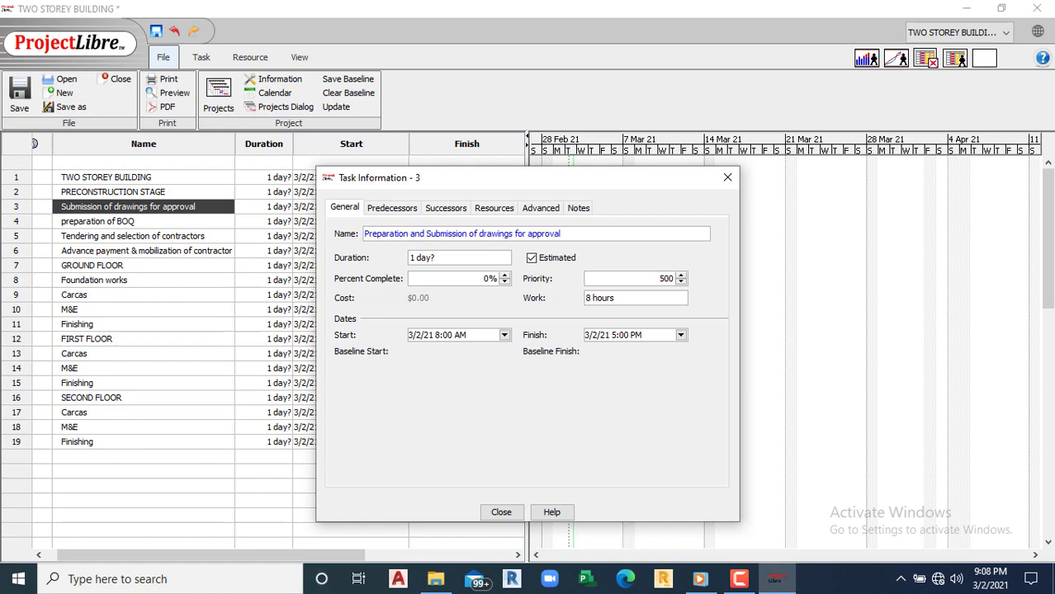
click(495, 509)
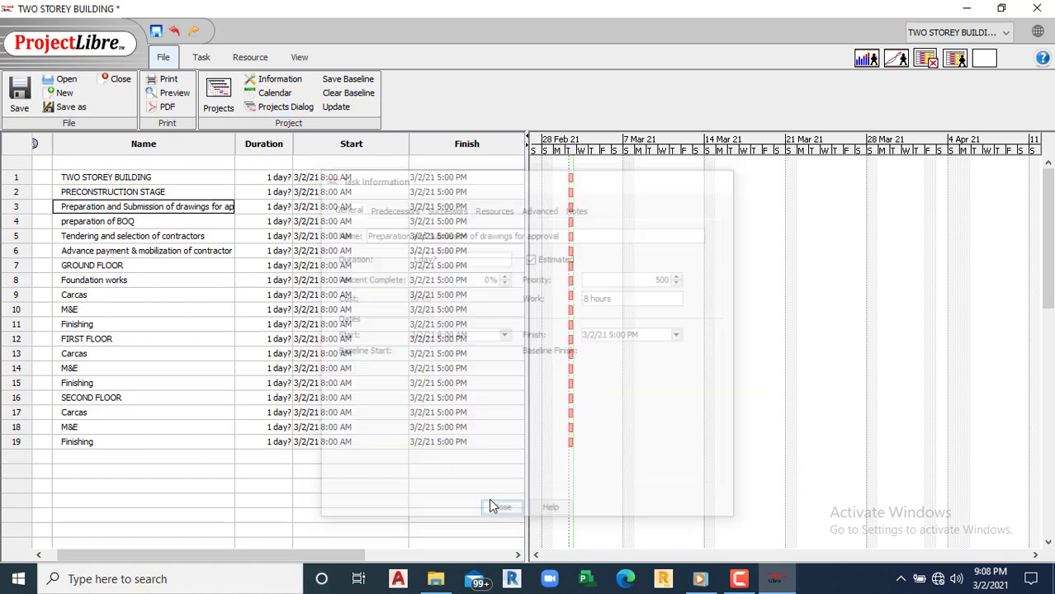
click(285, 210)
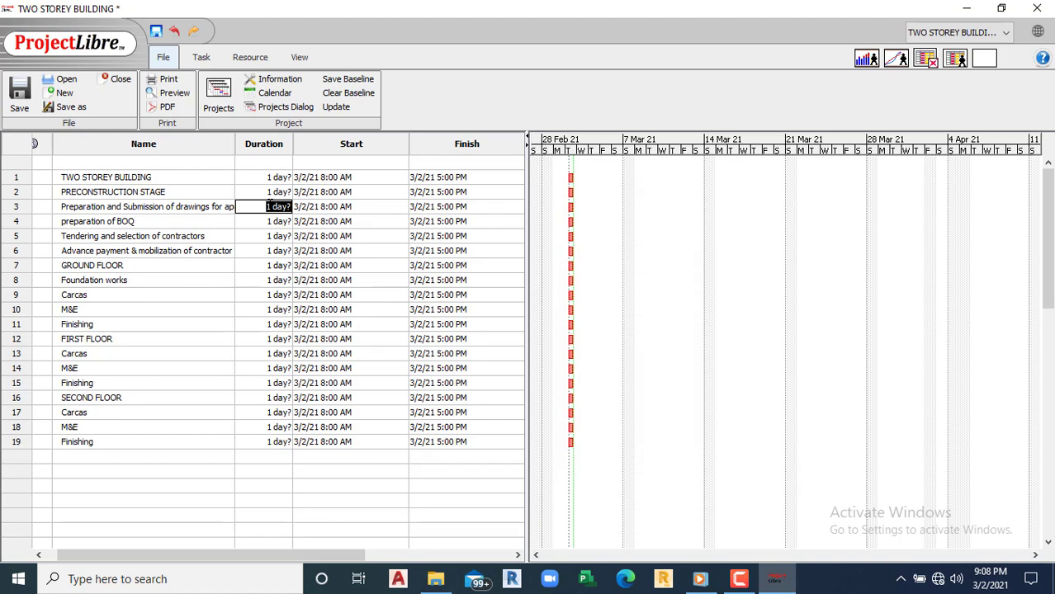
Step: Set task 3's duration to 1 month (20 days) and widen the Name column
click(269, 207)
text(month)
key(Delete)
key(Delete)
key(Delete)
key(Delete)
click(279, 252)
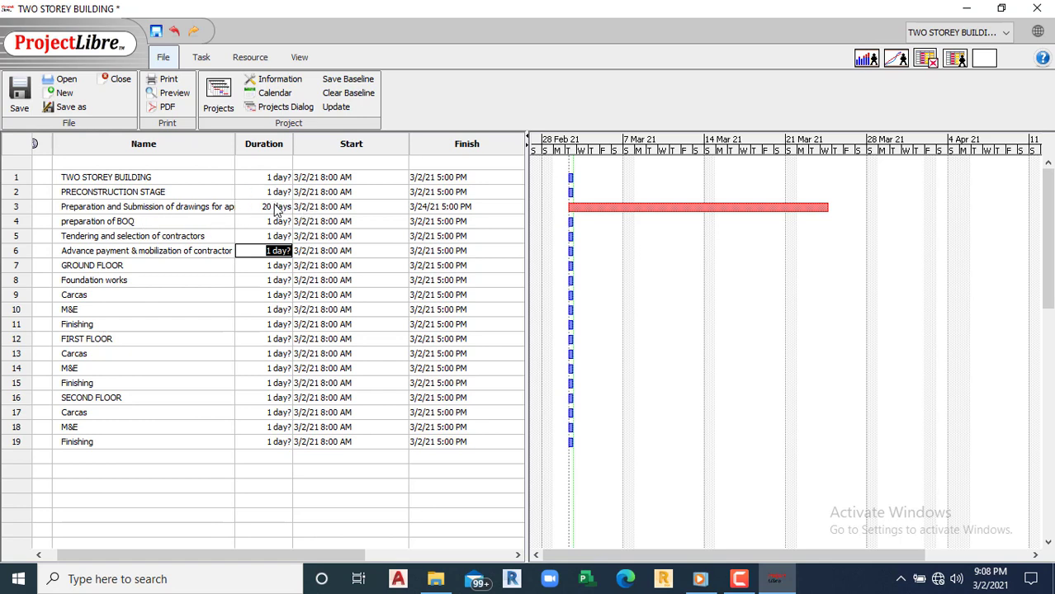
drag(236, 143, 267, 143)
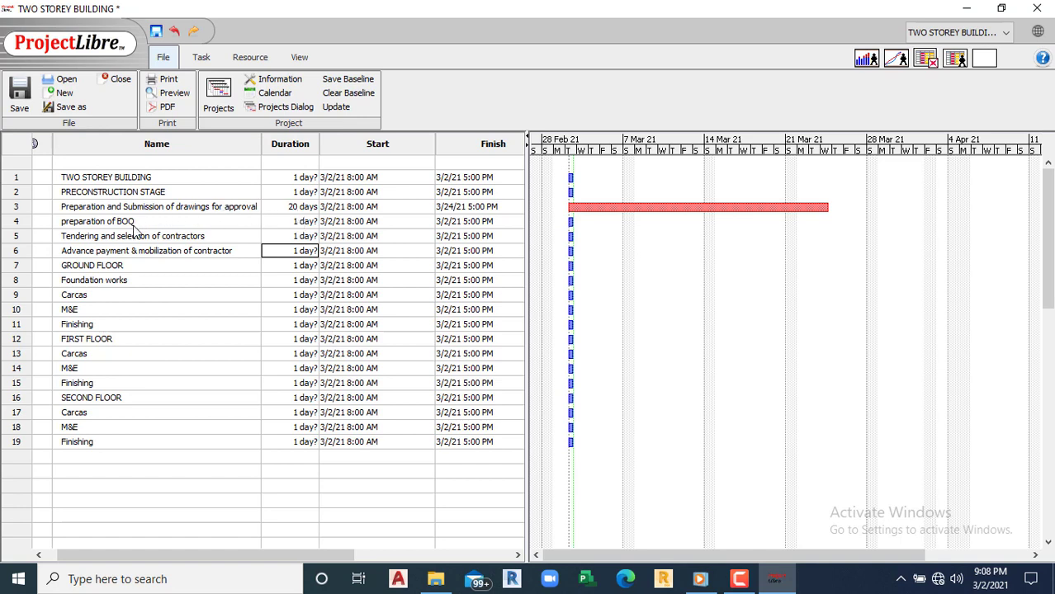
Step: Set the BOQ preparation duration to 10 days and tendering to 8 days
double_click(286, 223)
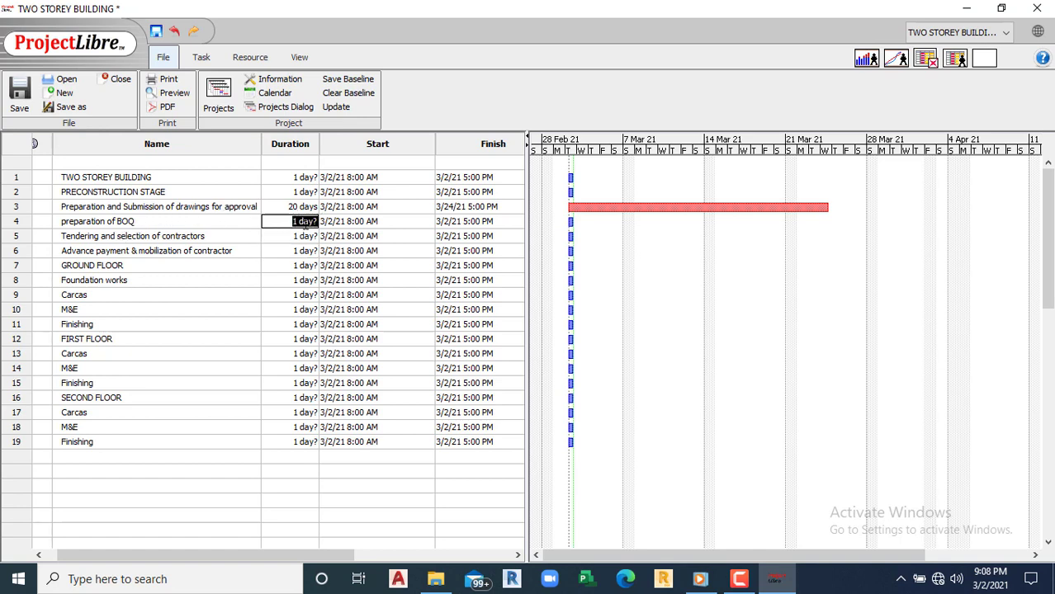
click(299, 221)
key(BackSpace)
key(BackSpace)
text(5)
double_click(302, 251)
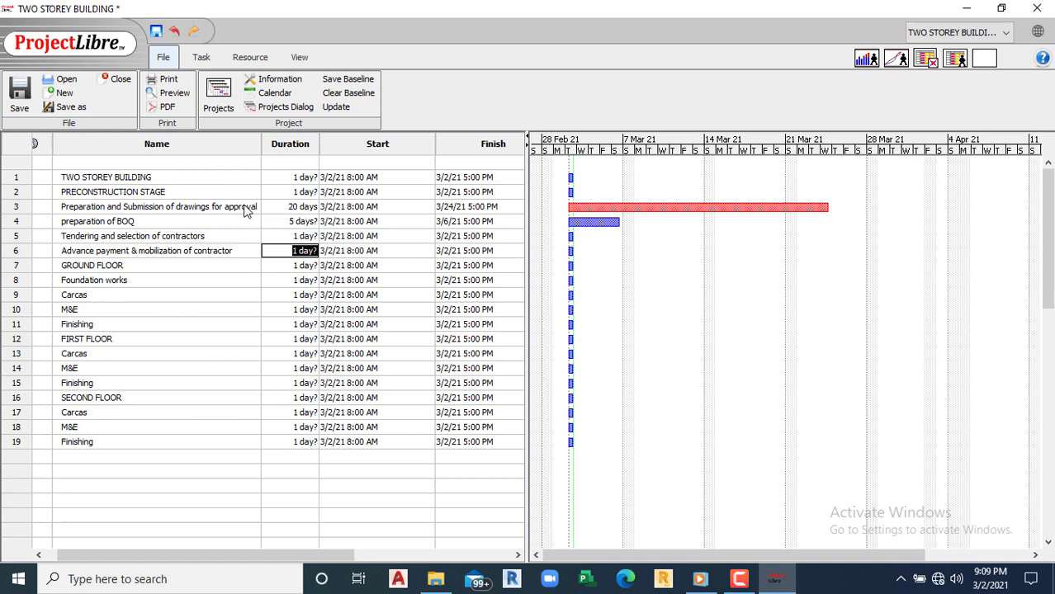
click(118, 239)
double_click(299, 238)
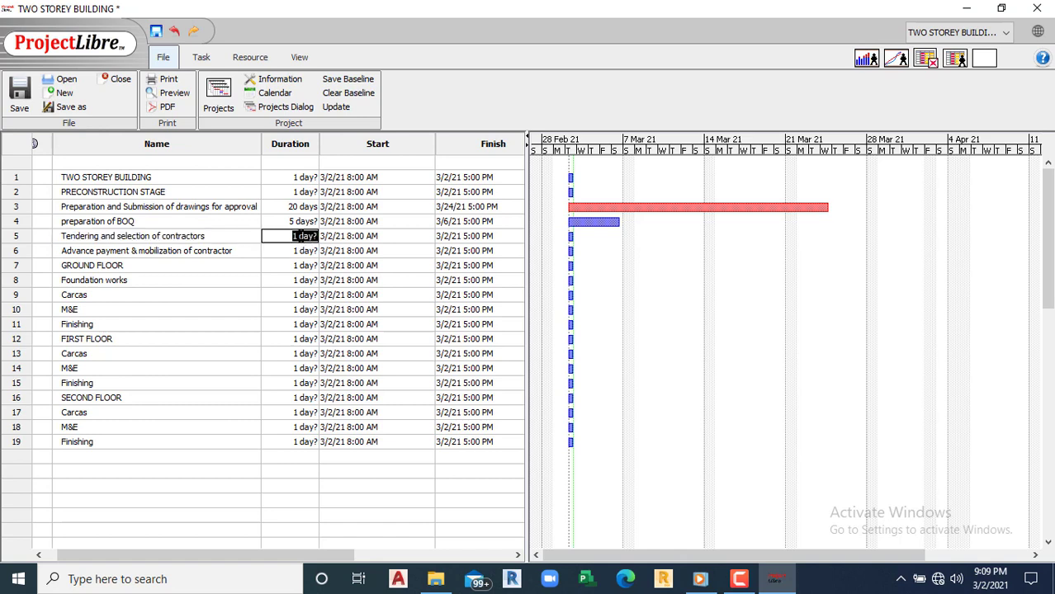
click(295, 237)
text(7)
click(290, 223)
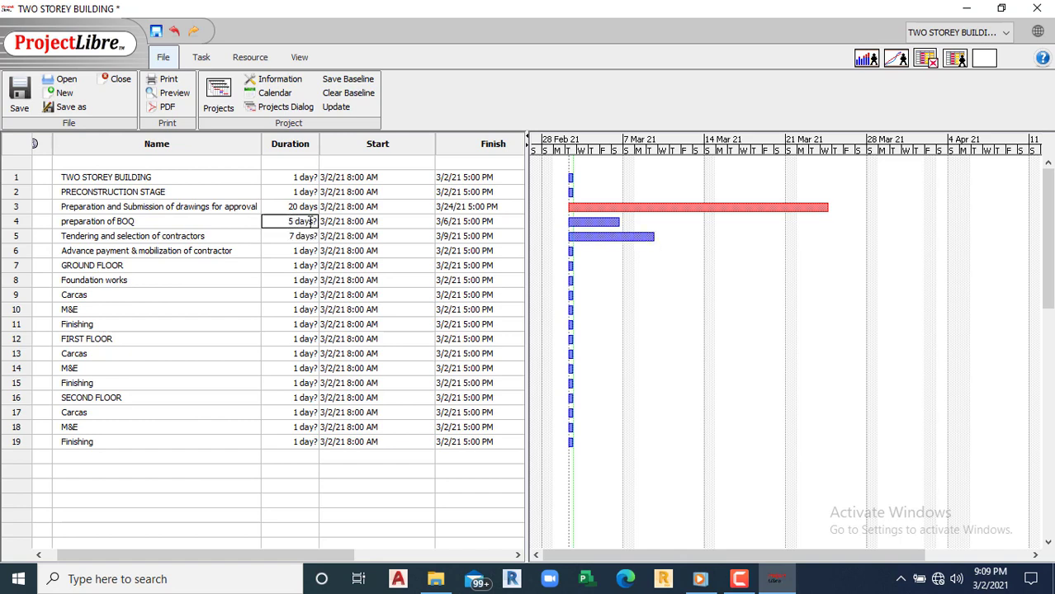
text(10)
click(294, 237)
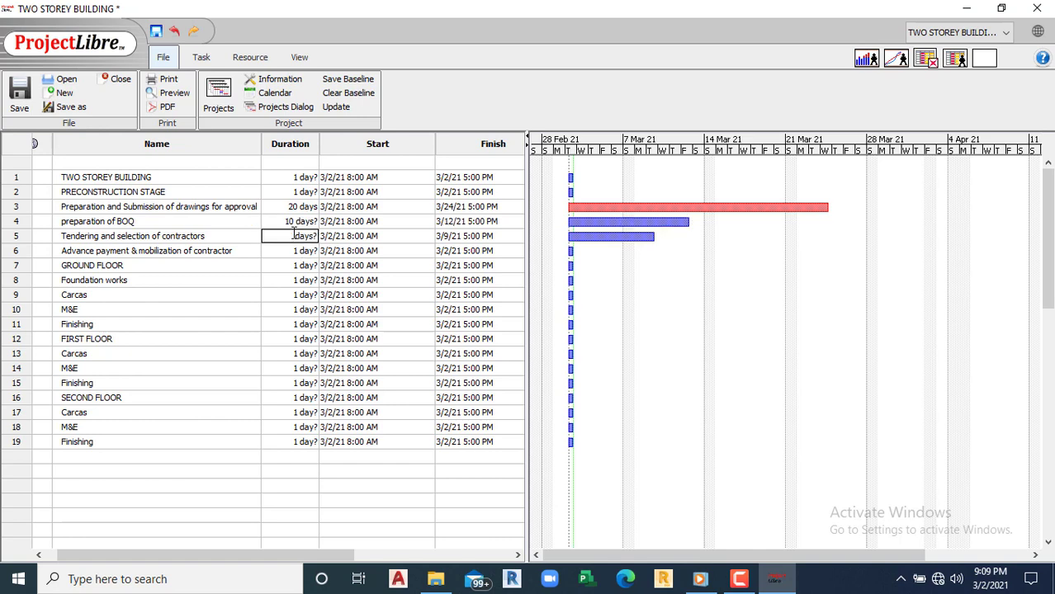
click(306, 251)
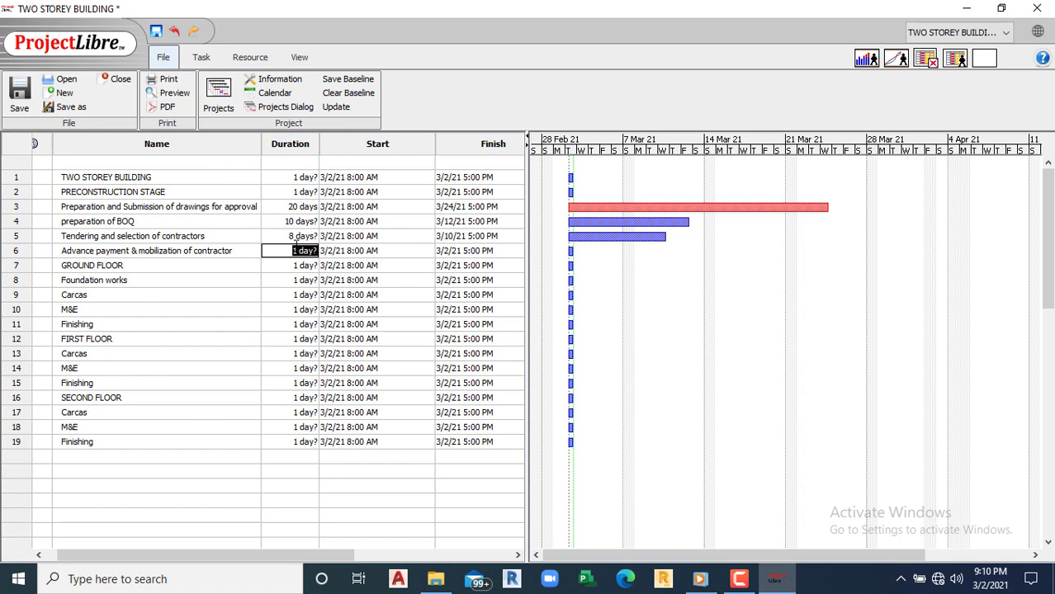
Step: Set the advance payment task's duration to 2 days
click(297, 250)
key(BackSpace)
text(2)
click(227, 280)
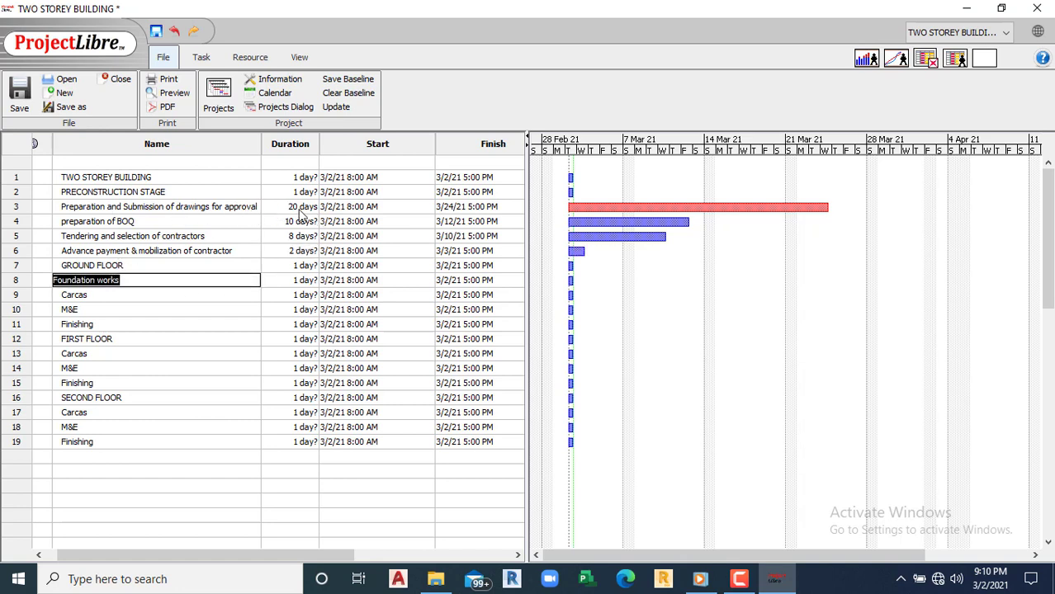
click(128, 266)
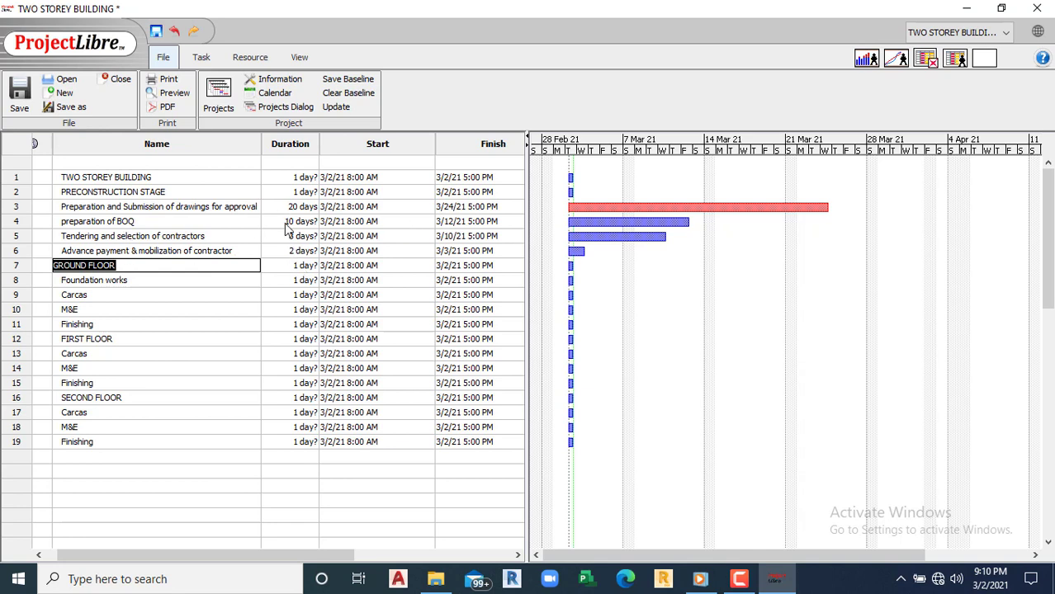
click(134, 265)
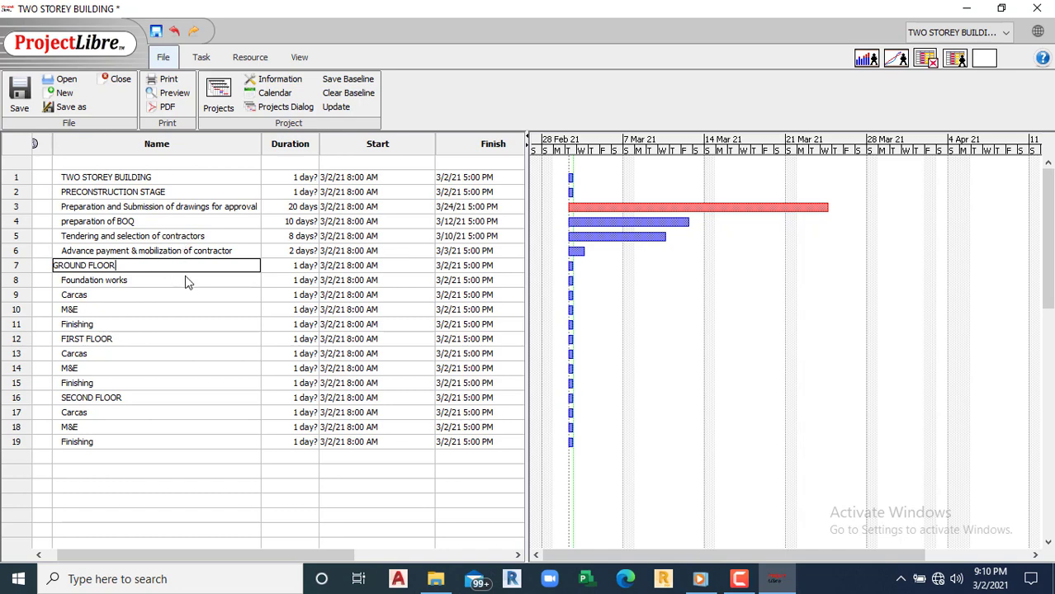
Step: Insert a new task named 'Drawings approved' above GROUND FLOOR
click(202, 59)
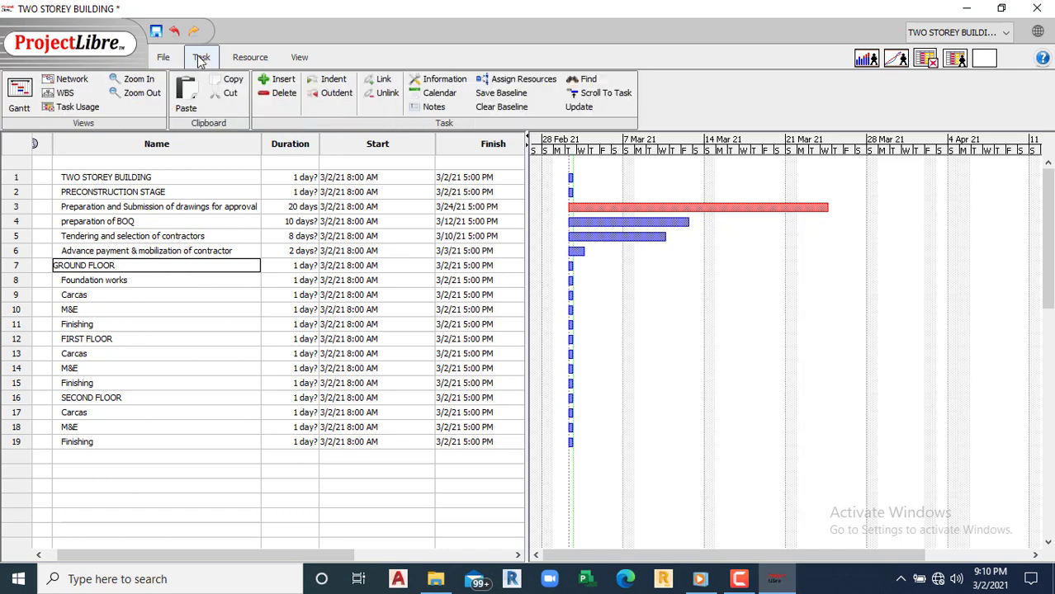
click(270, 82)
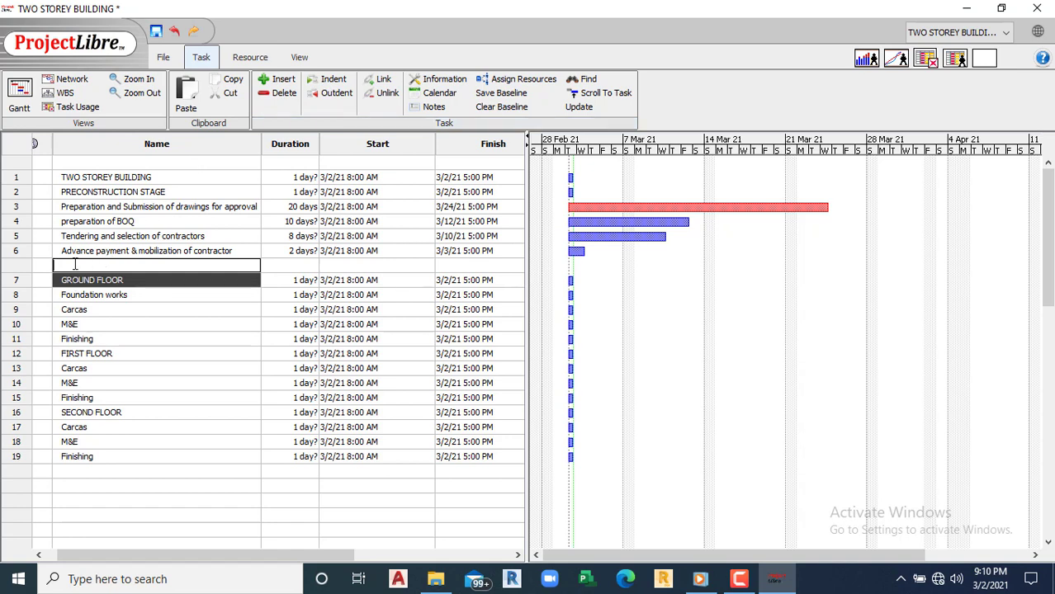
text(Approval gotten)
key(BackSpace)
key(BackSpace)
key(BackSpace)
key(BackSpace)
key(BackSpace)
key(BackSpace)
key(BackSpace)
key(BackSpace)
key(BackSpace)
key(BackSpace)
key(BackSpace)
key(BackSpace)
key(BackSpace)
key(BackSpace)
key(BackSpace)
text(Drawings  approved)
click(162, 335)
Step: Set Drawings approved's duration to 0, making it a milestone
click(305, 265)
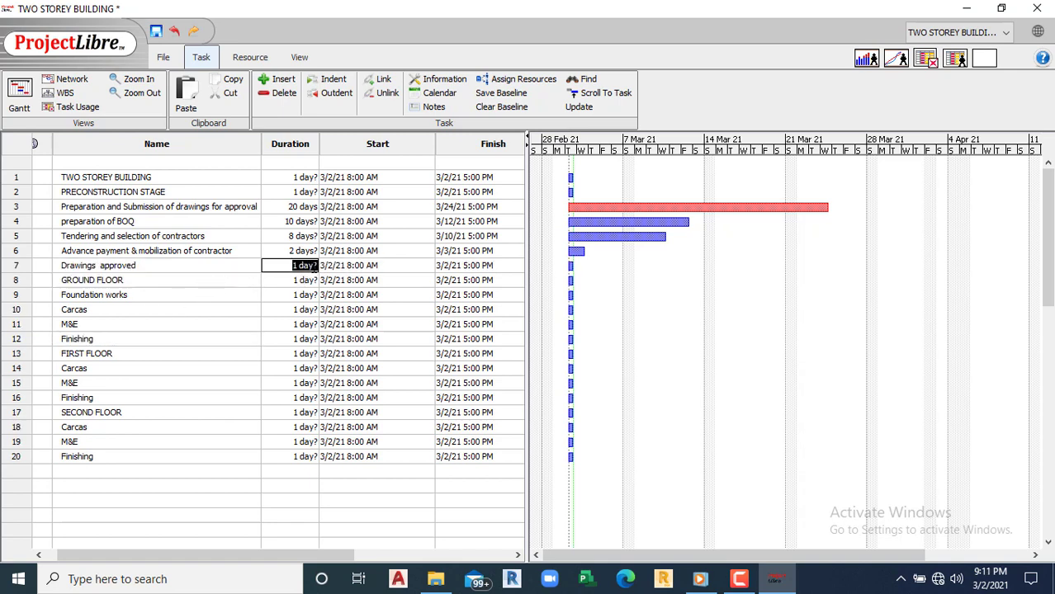
click(296, 265)
text(0)
click(286, 296)
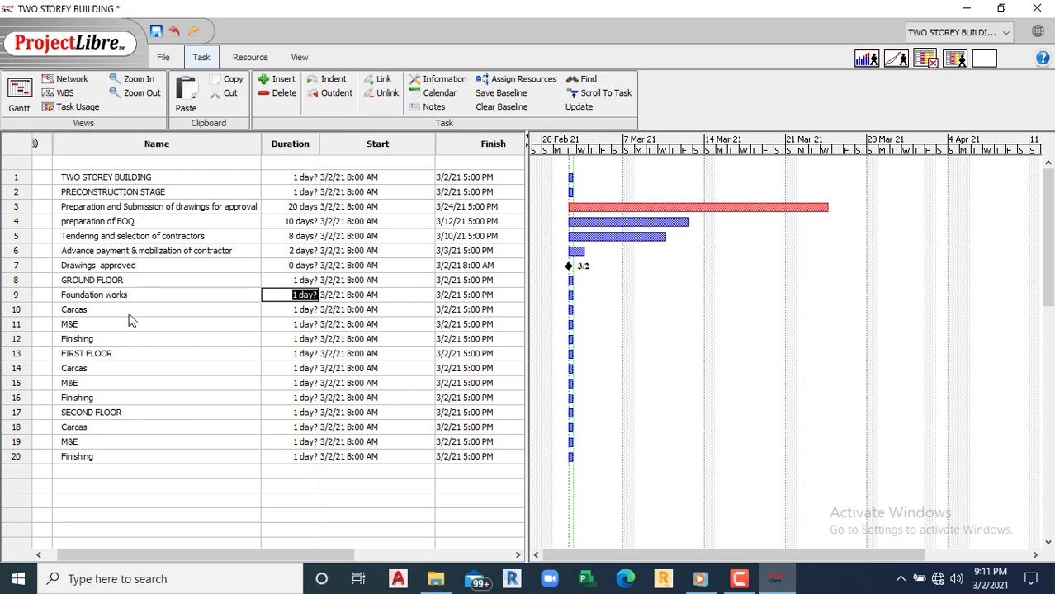
Step: Set Foundation works to 15 days and ground-floor Carcas 20, M&E 10 and Finishing 10 days
click(295, 295)
text(5)
key(Return)
click(314, 309)
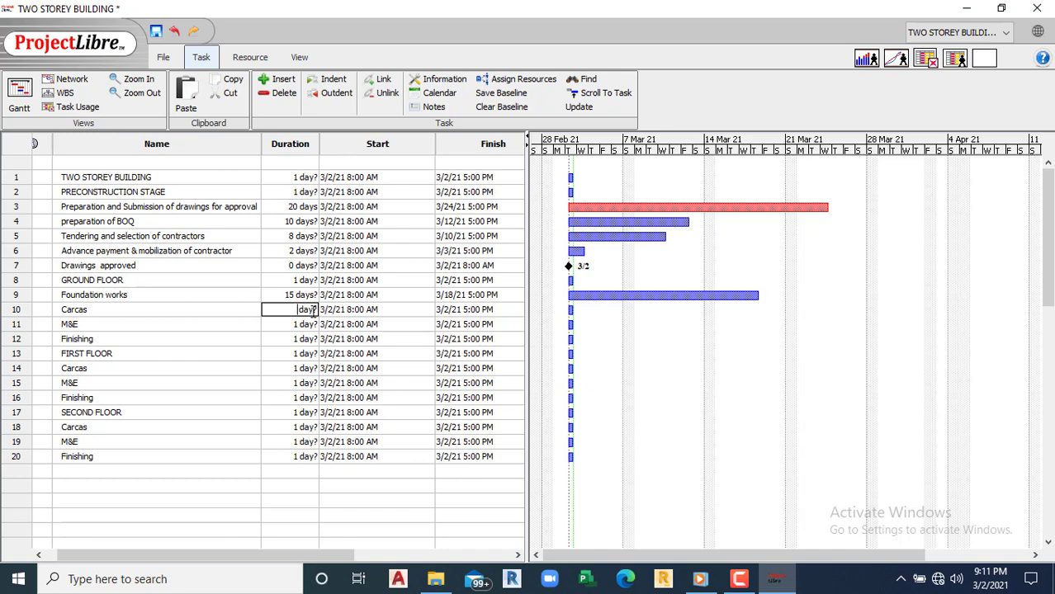
text(20)
key(Return)
click(306, 324)
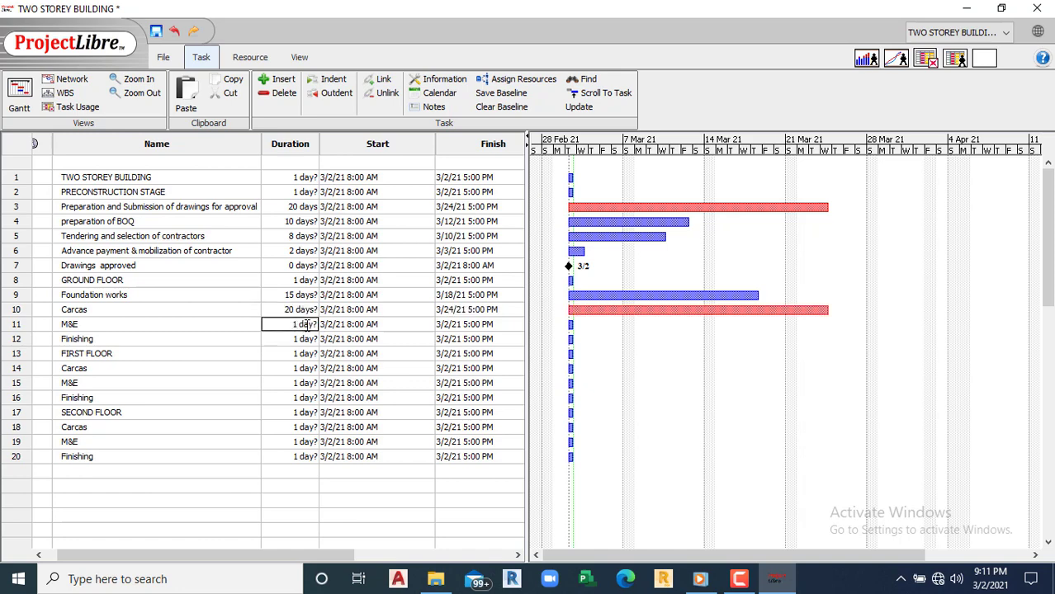
text(0)
key(Return)
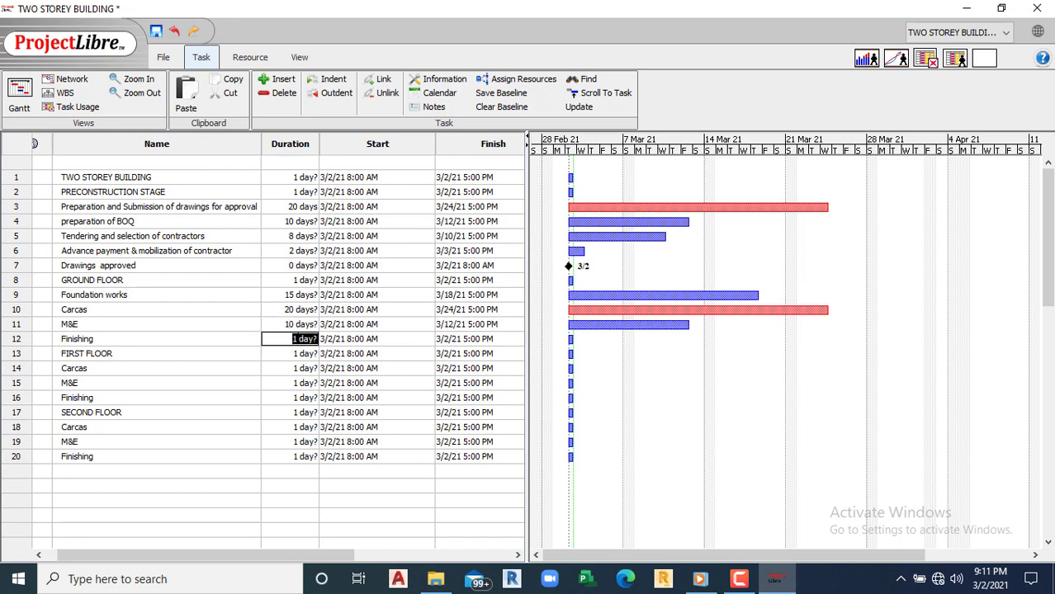
click(294, 339)
text(0)
click(290, 370)
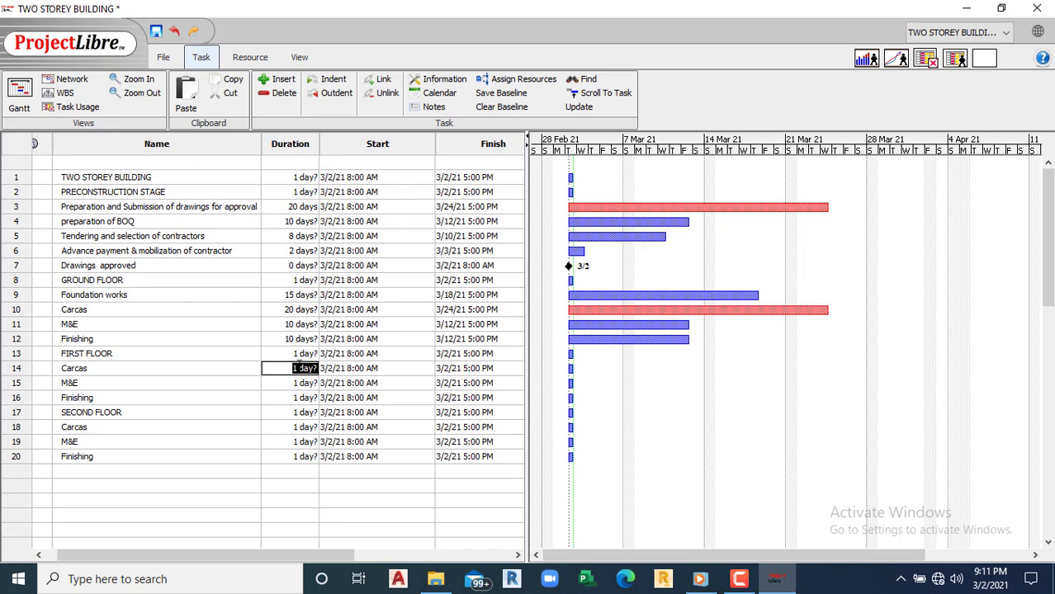
Step: Set first-floor Carcas to 20 days and first-floor M&E and Finishing to 10 days each
click(295, 369)
text(20)
click(290, 383)
click(294, 383)
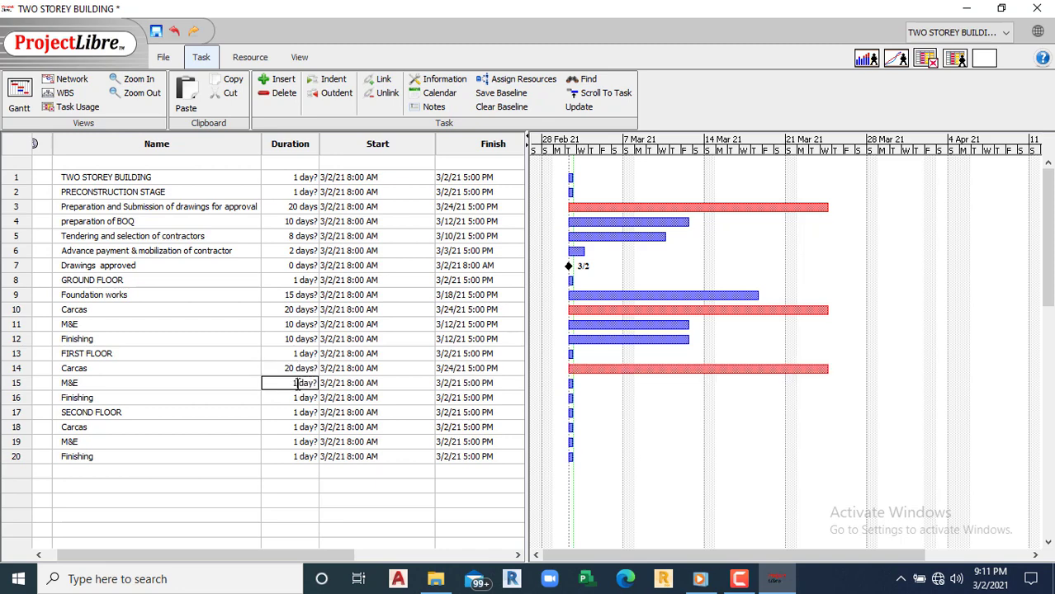
key(BackSpace)
text(10)
click(295, 398)
click(295, 397)
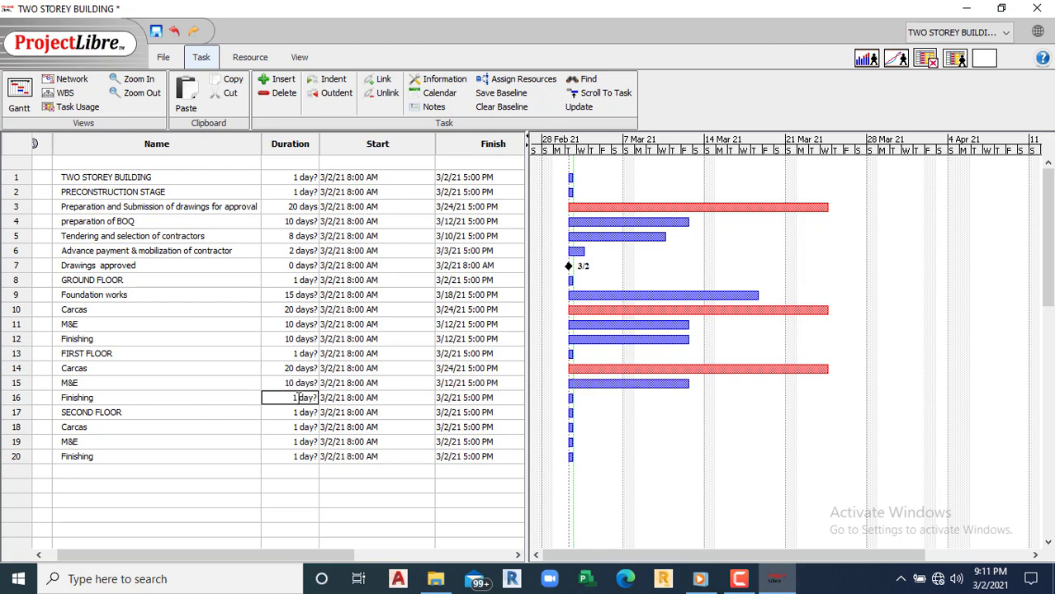
key(BackSpace)
text(10)
click(295, 413)
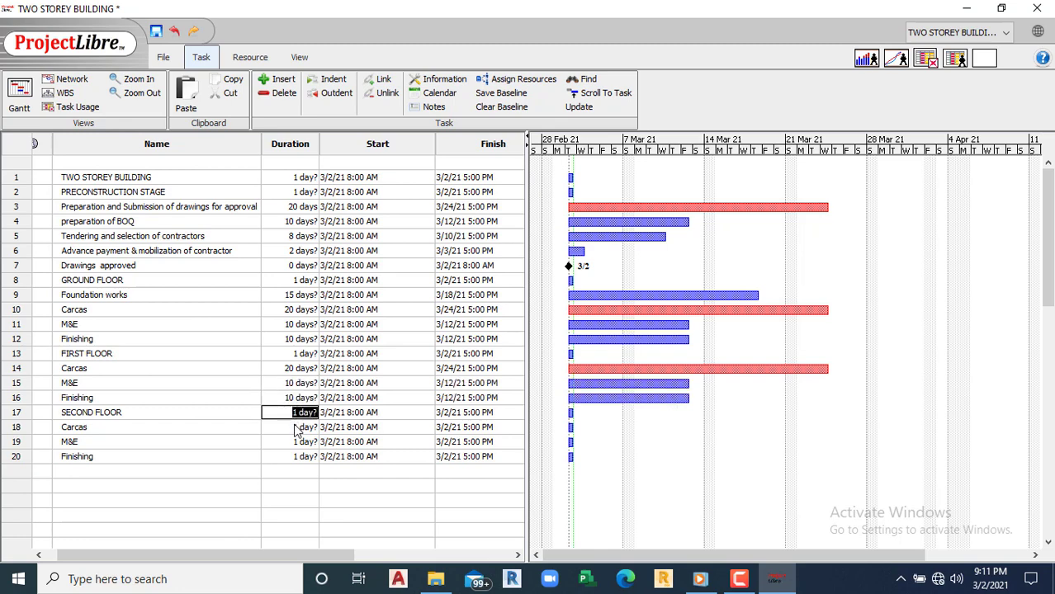
Step: Set second-floor Carcas to 20 days and M&E to 10 days, clearing the Invalid Duration error
click(295, 429)
click(296, 426)
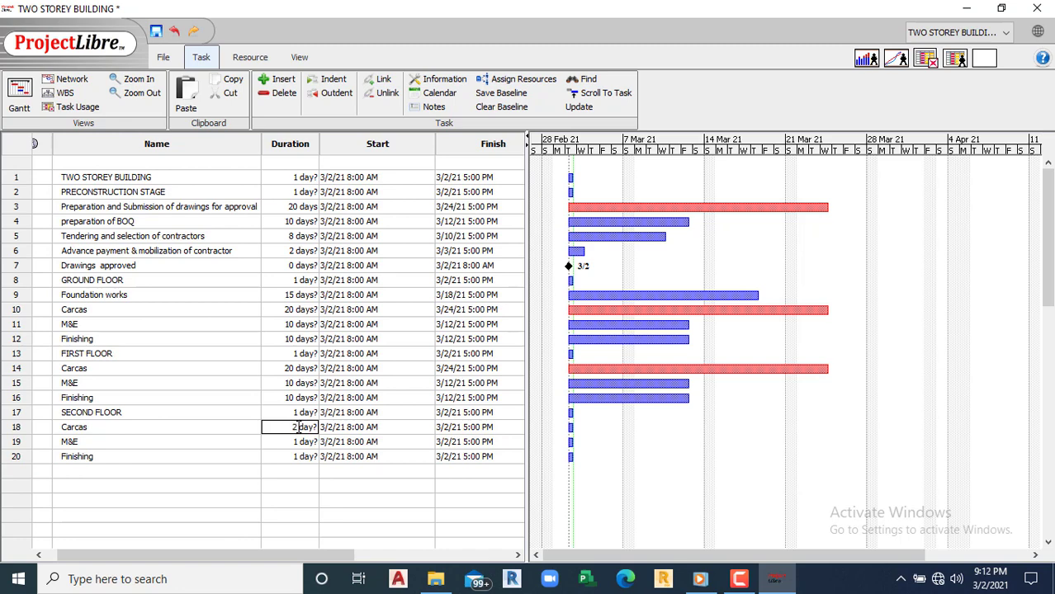
text(0)
click(299, 441)
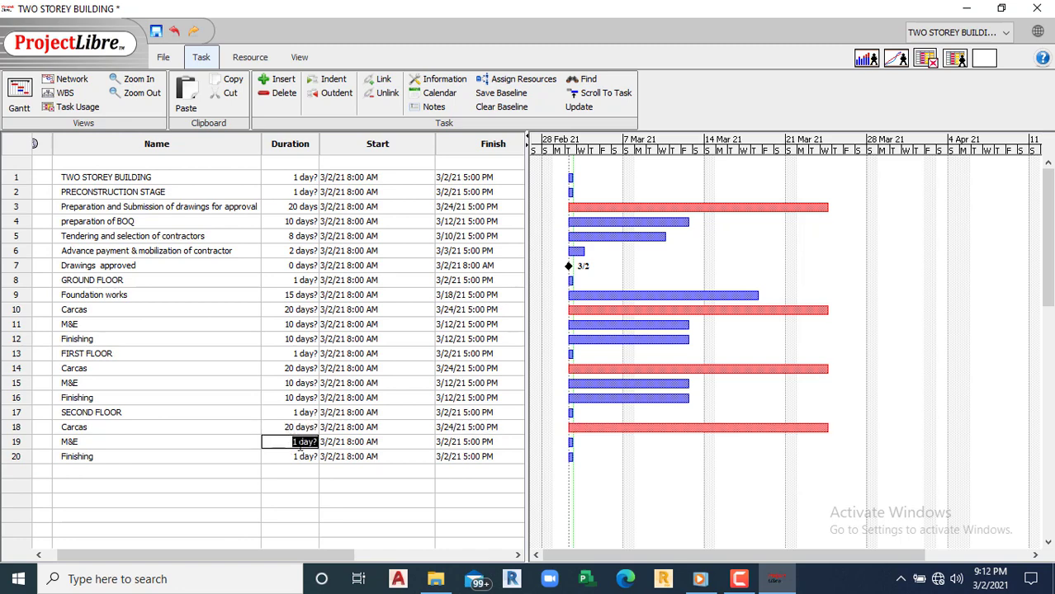
click(300, 443)
text(0)
key(Return)
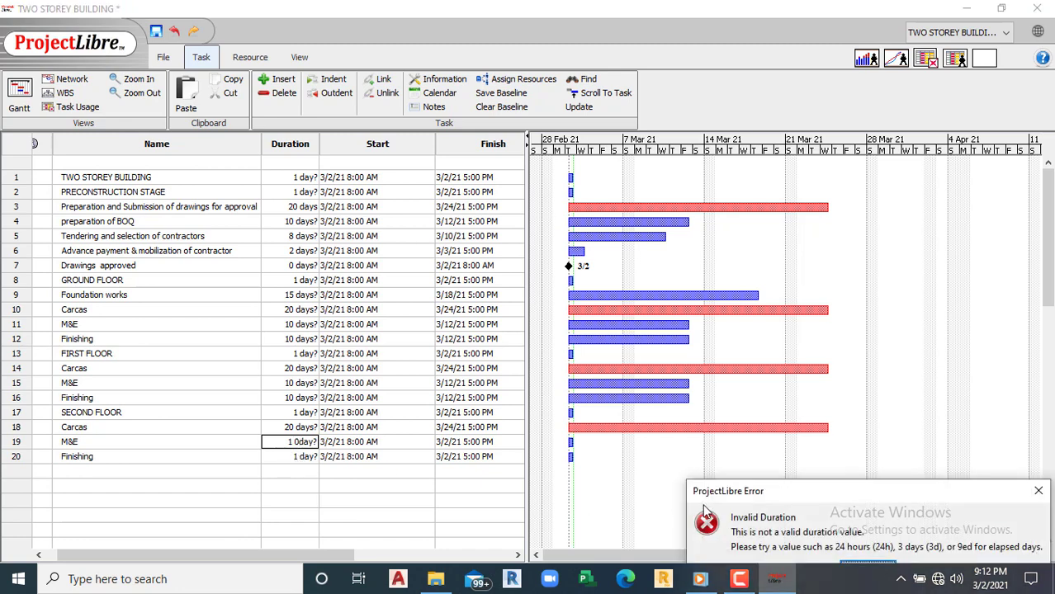
click(1038, 490)
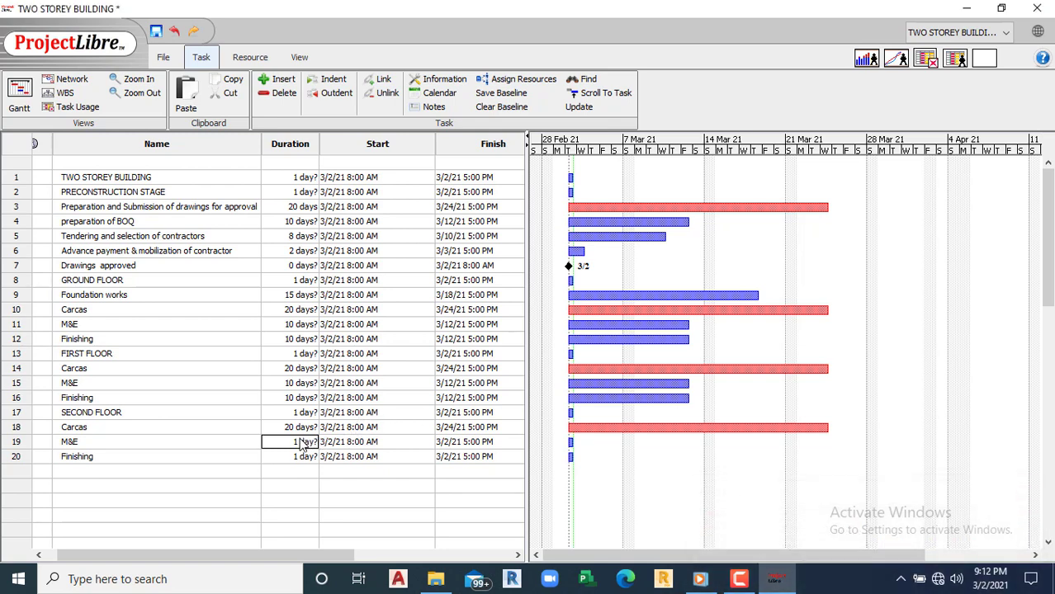
click(302, 444)
click(298, 442)
text(0)
click(299, 456)
click(297, 455)
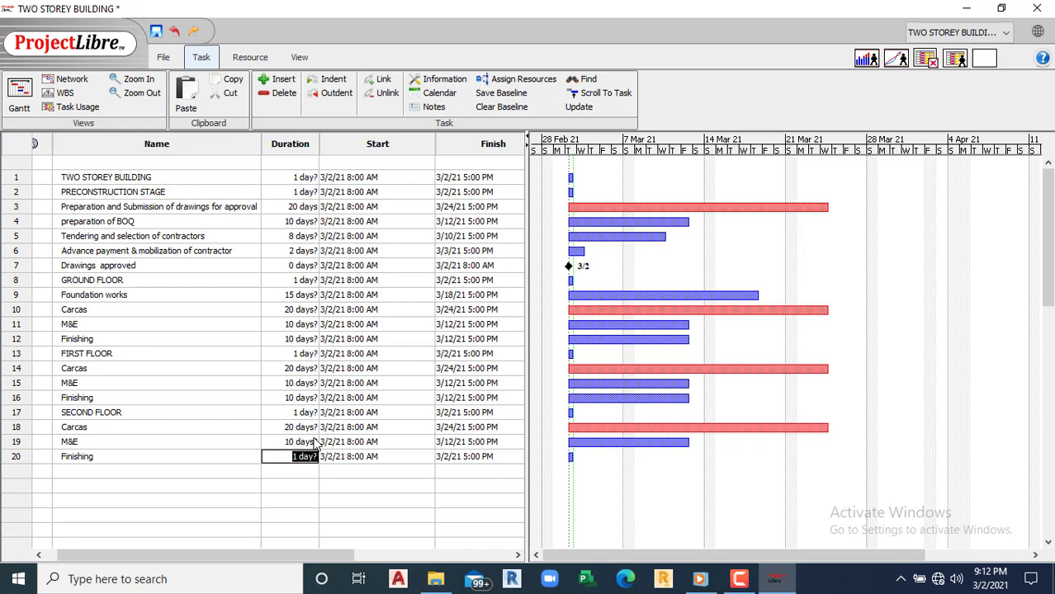
click(295, 457)
Step: Give second-floor Finishing 10 days and add the task HANDING OVER AND COMMISIONING
text(0)
click(83, 483)
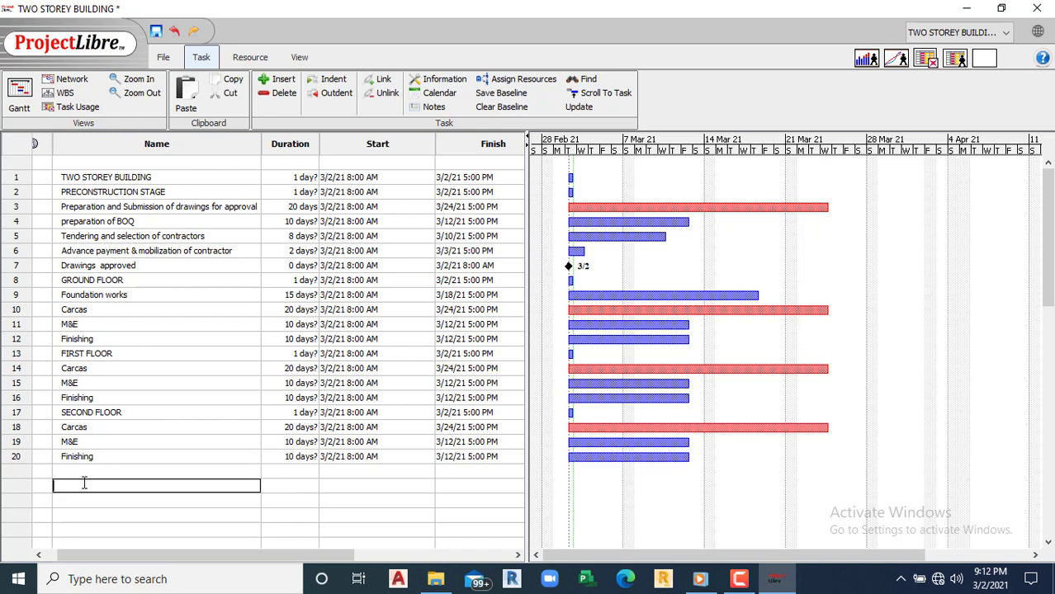
click(78, 469)
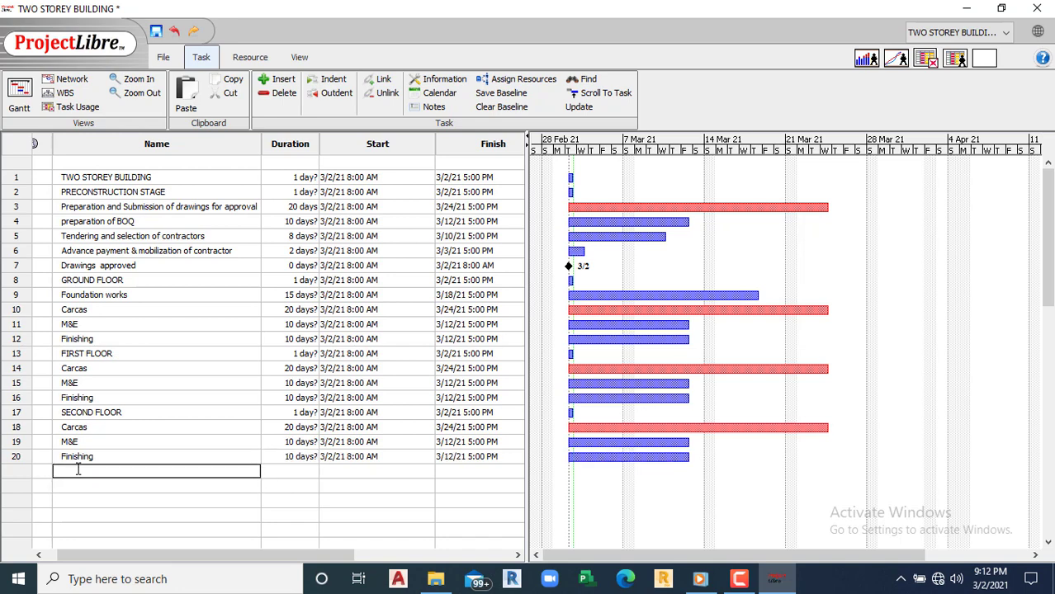
text(HANDING OVER AND COMMISION)
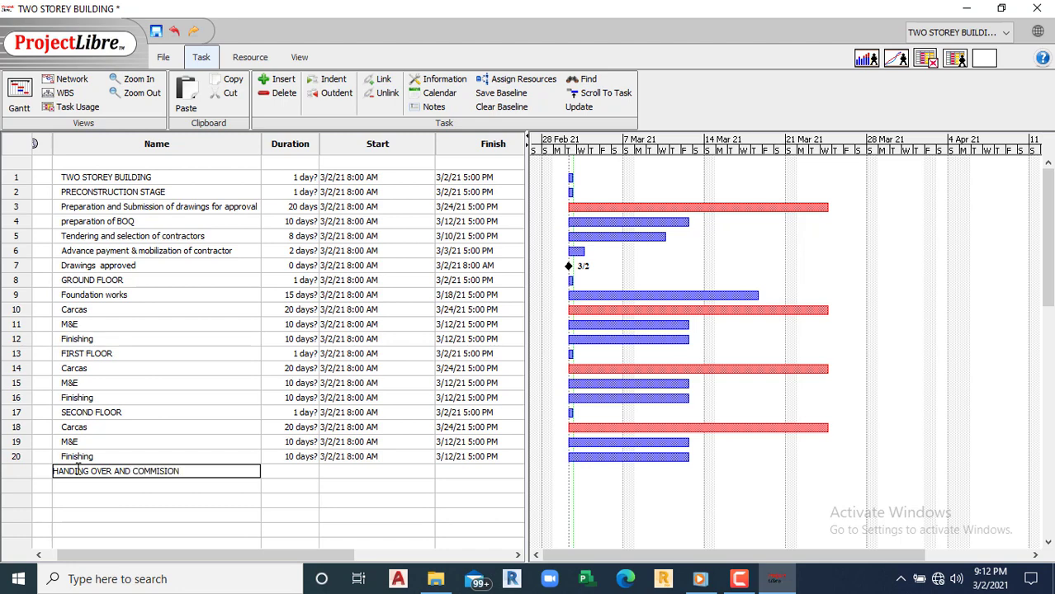
text(ININ)
key(BackSpace)
key(BackSpace)
key(BackSpace)
text(NG)
click(75, 488)
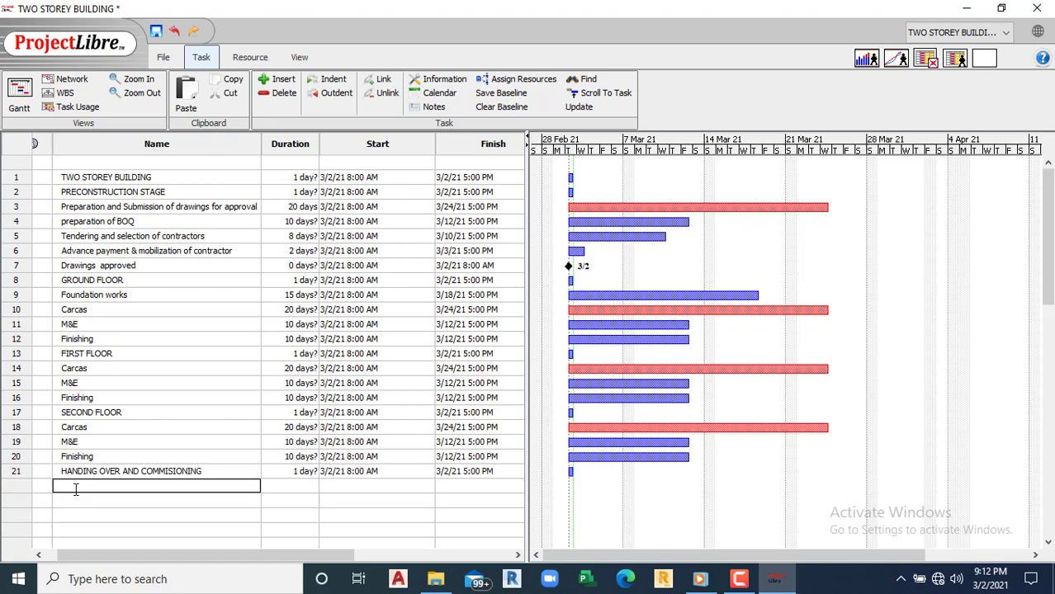
Step: Add the tasks Snagging and correction and Site clean up
text(Snagging and correction)
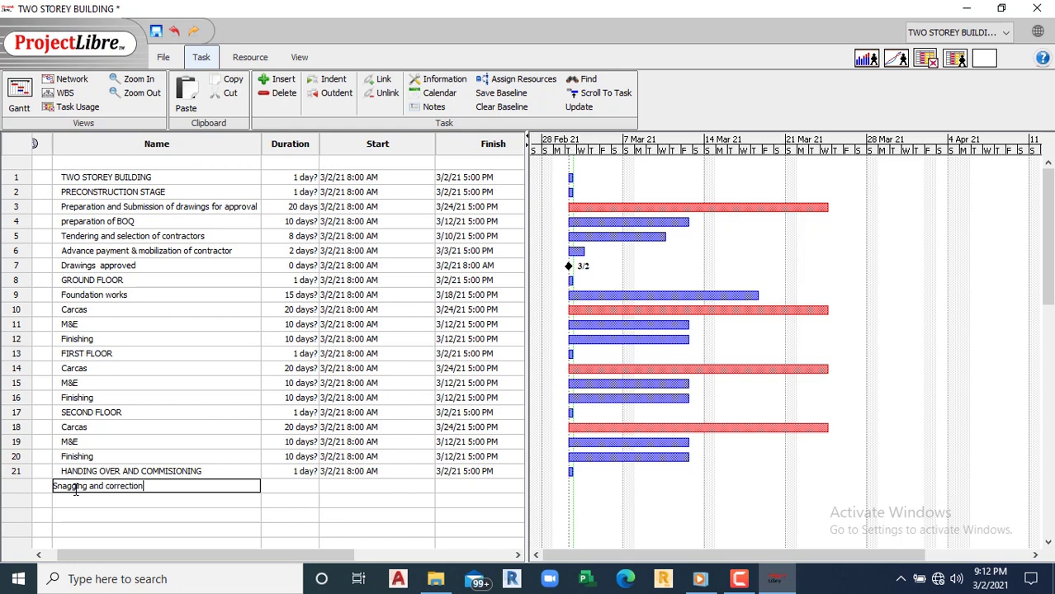
key(Return)
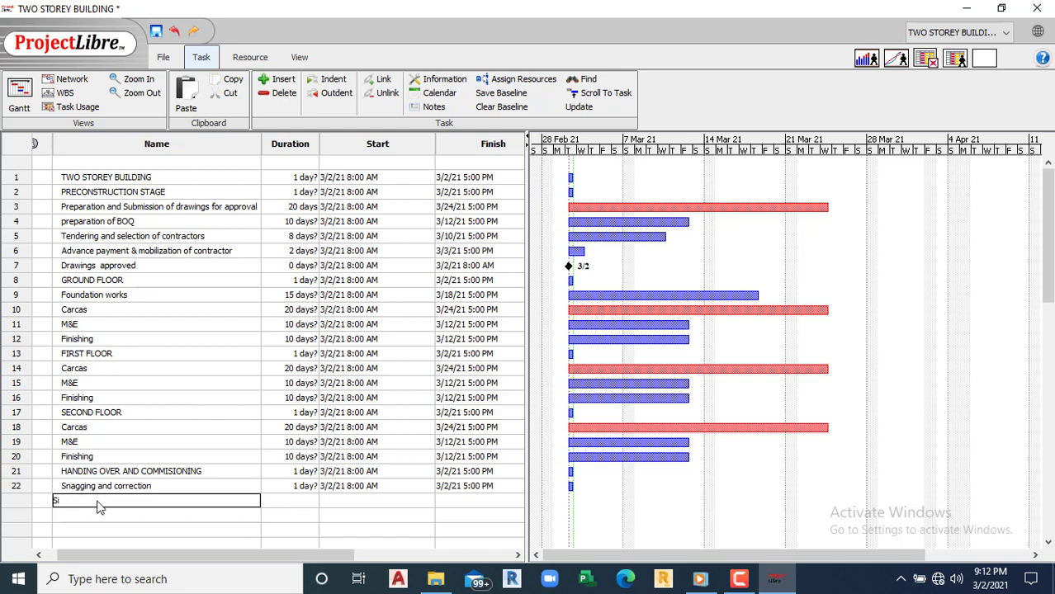
text(Site cleanin)
key(BackSpace)
key(BackSpace)
click(97, 515)
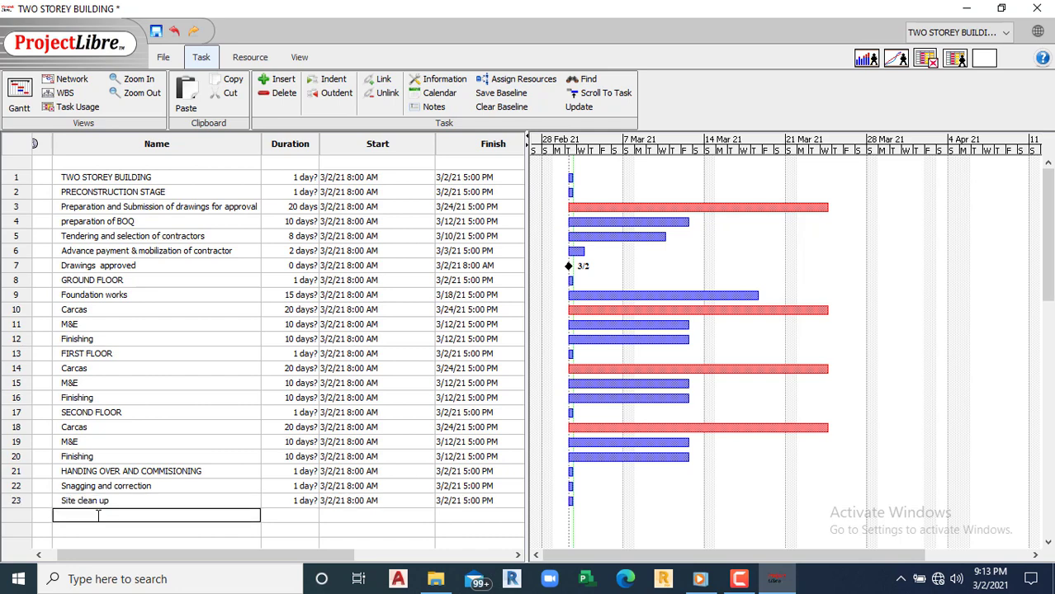
Step: Add the task Testing and Commisioning and begin entering Hand over below it
text(Testing and Coimm)
key(BackSpace)
key(BackSpace)
key(BackSpace)
text(mmisioning)
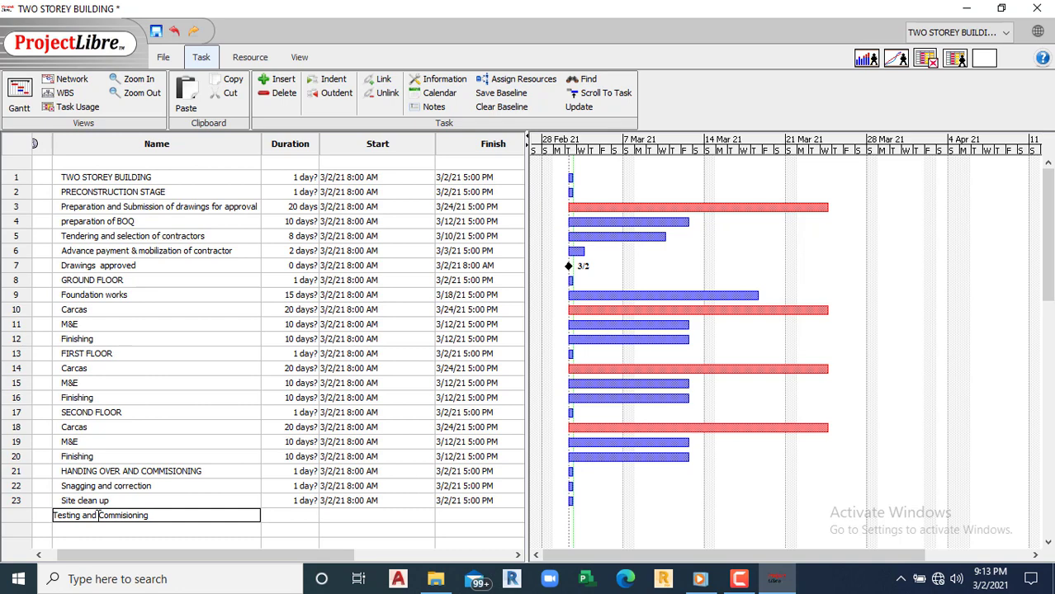
key(Return)
text(Hand)
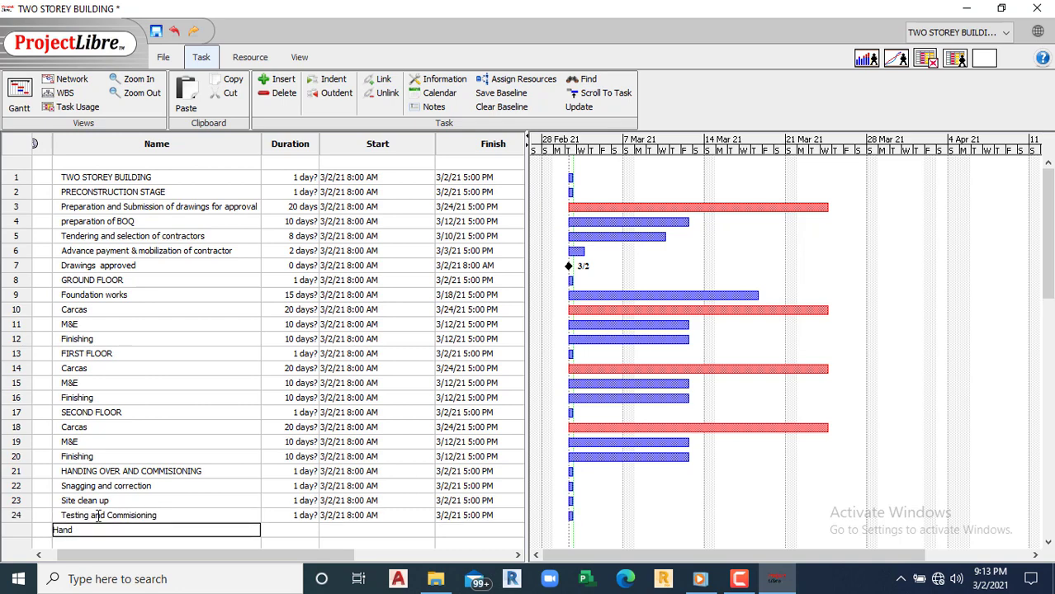
text( over)
Step: Add the Hand over task and give Snagging and correction 4 days
click(157, 470)
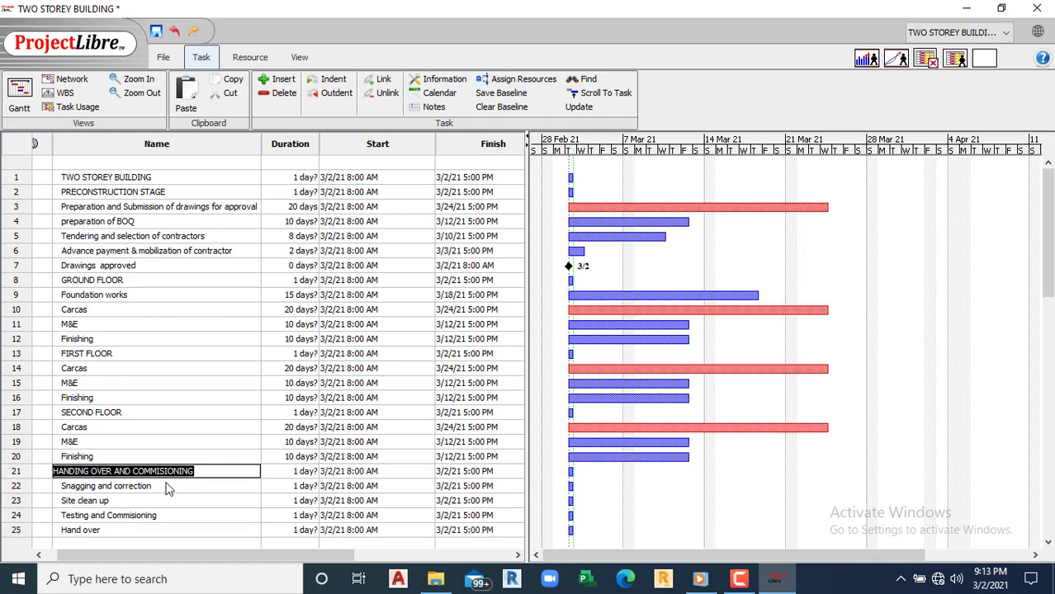
click(130, 487)
click(296, 487)
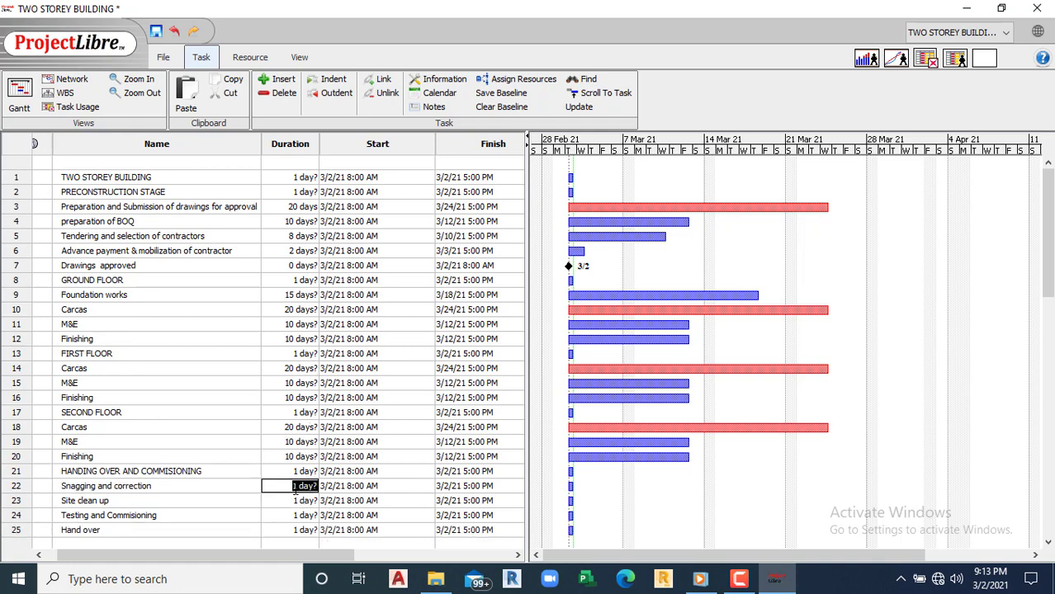
click(295, 486)
text(4)
click(296, 495)
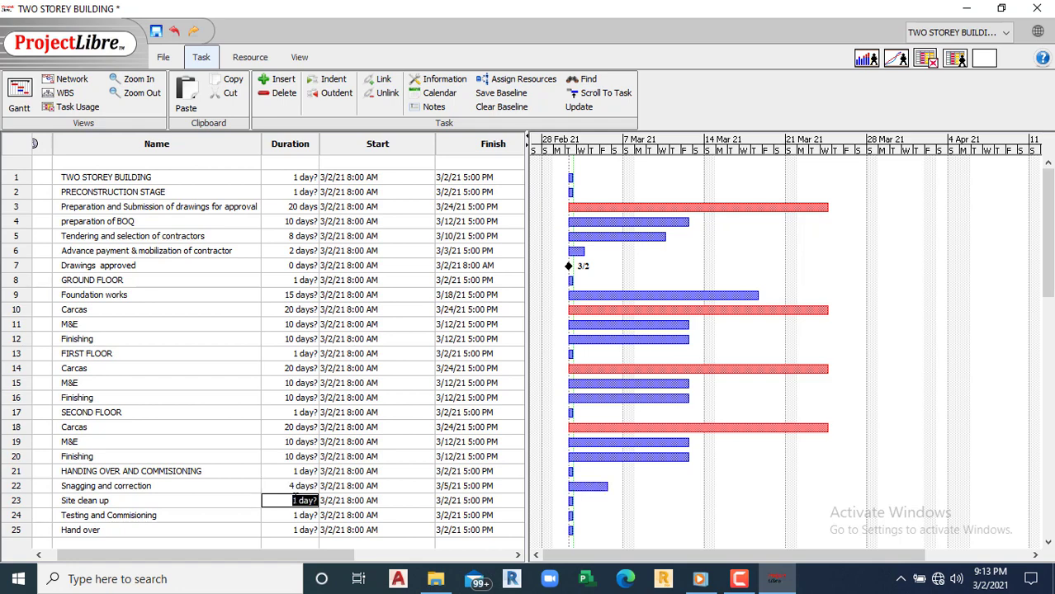
Step: Give Site clean up and Testing and Commisioning 2 days each
click(294, 500)
text(2)
click(295, 513)
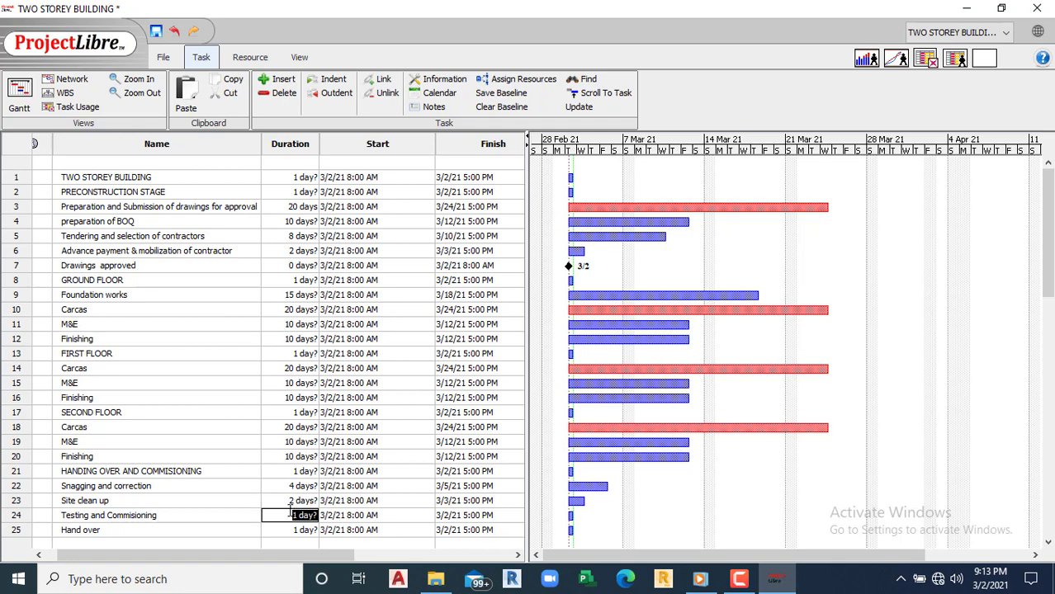
click(295, 514)
text(2)
key(BackSpace)
text(2)
click(293, 530)
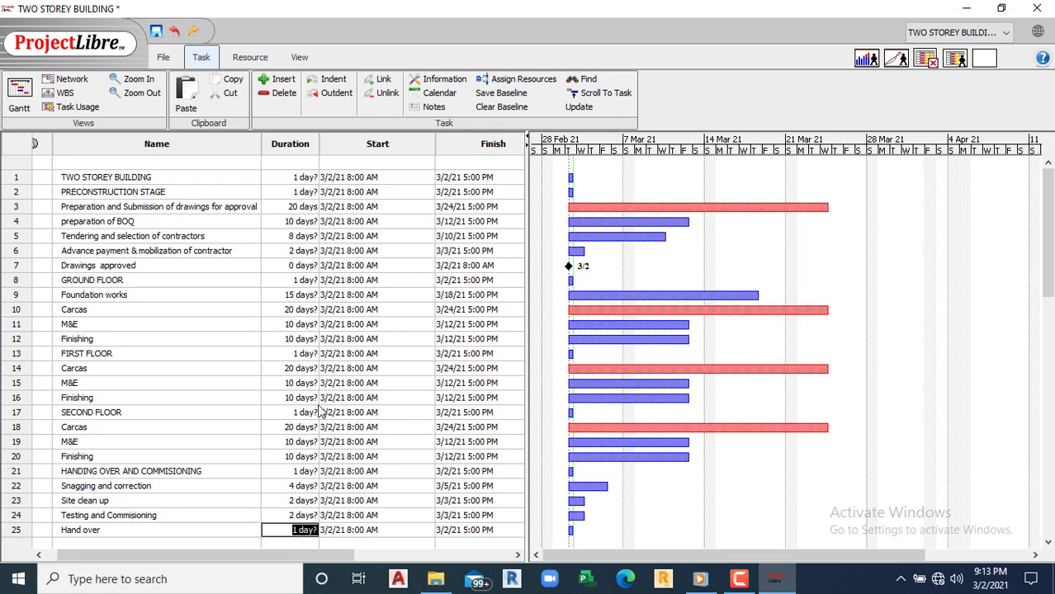
Step: Select the preparation of BOQ and Tendering and selection duration cells
scroll(313, 347, left, 1)
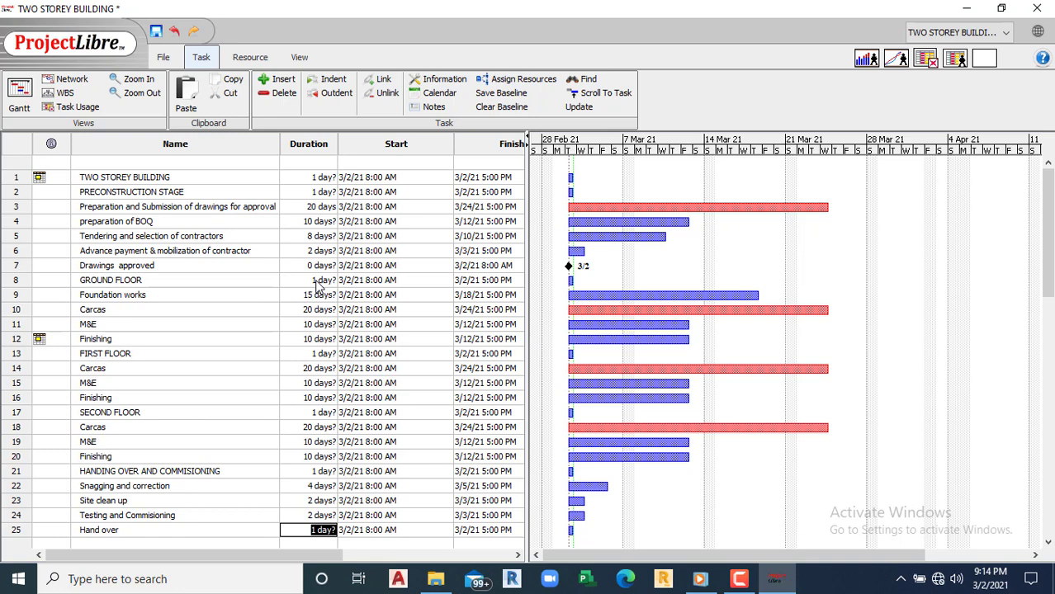
click(322, 223)
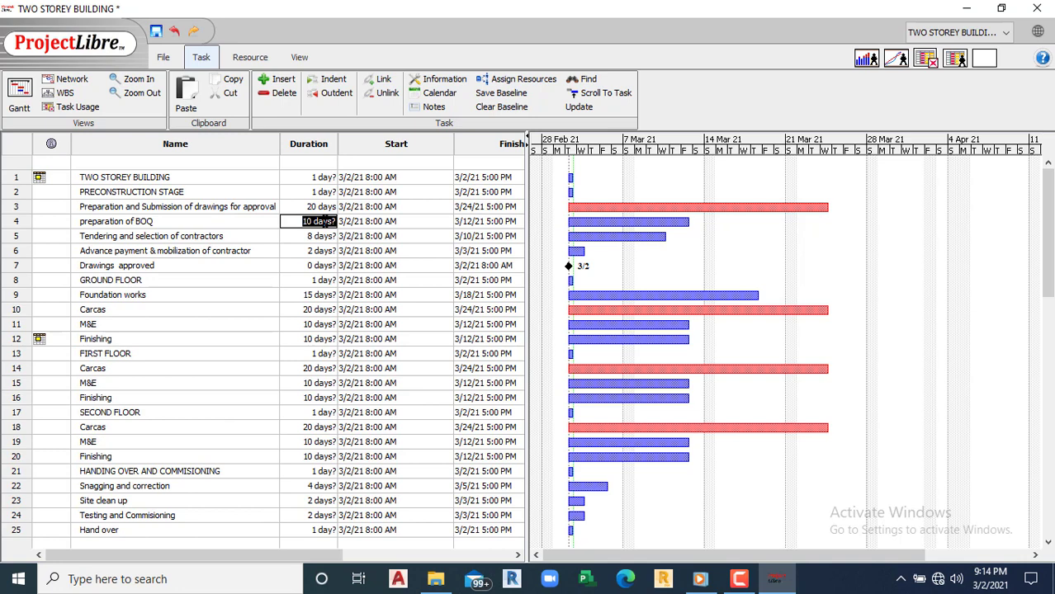
click(319, 238)
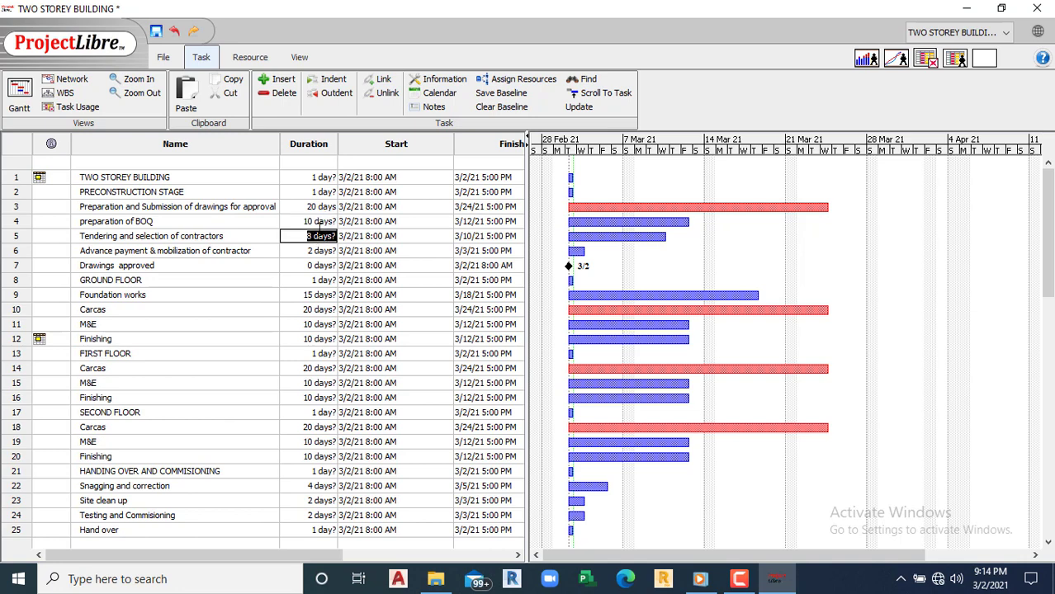
click(321, 221)
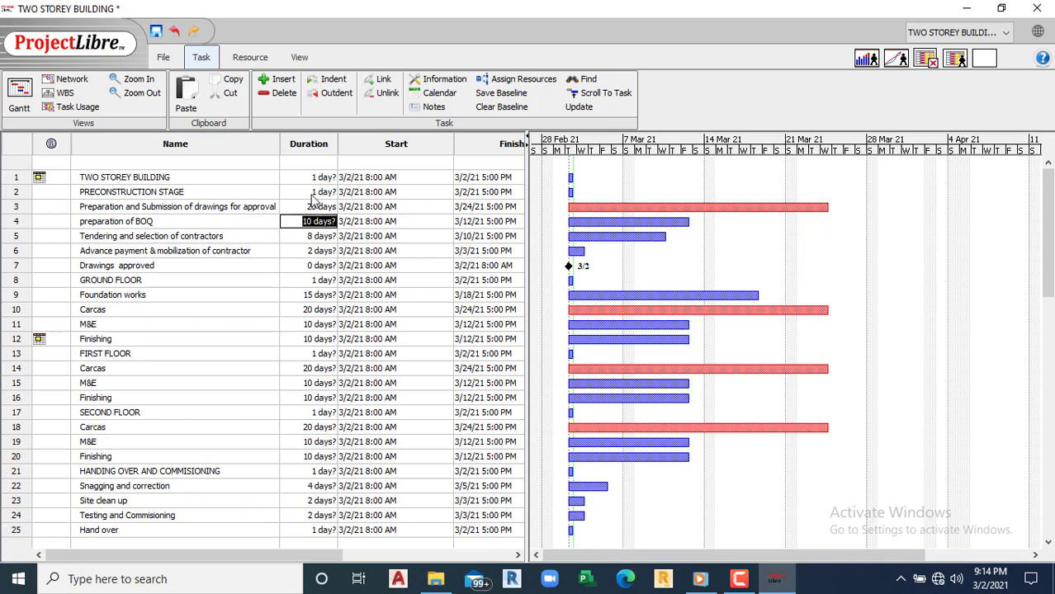
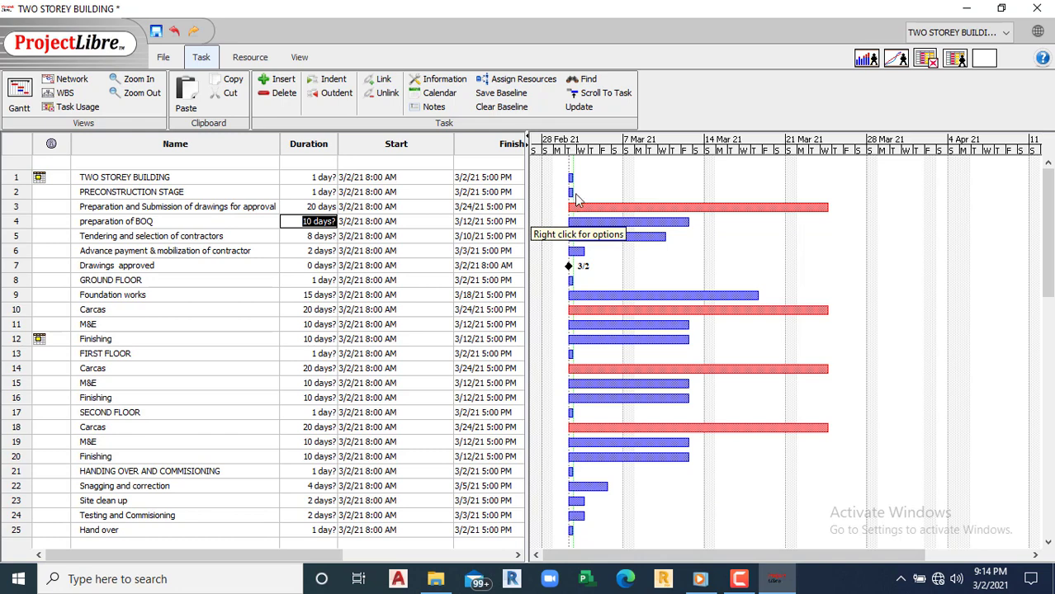
Step: Try linking row 2's bar to row 3, then undo the accidental lengthening of row 2
drag(570, 192, 582, 204)
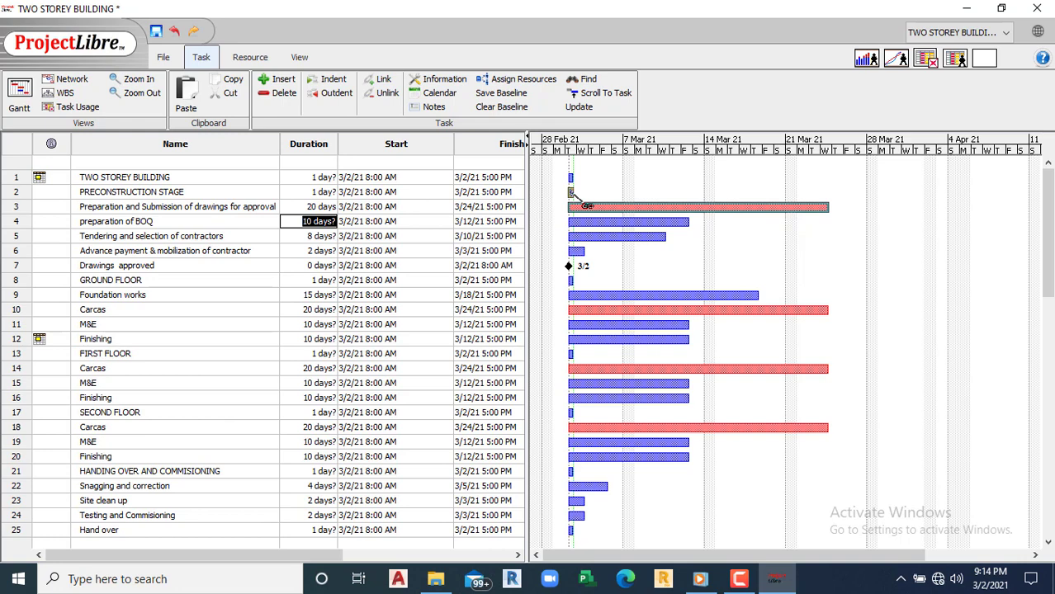
drag(582, 204, 583, 203)
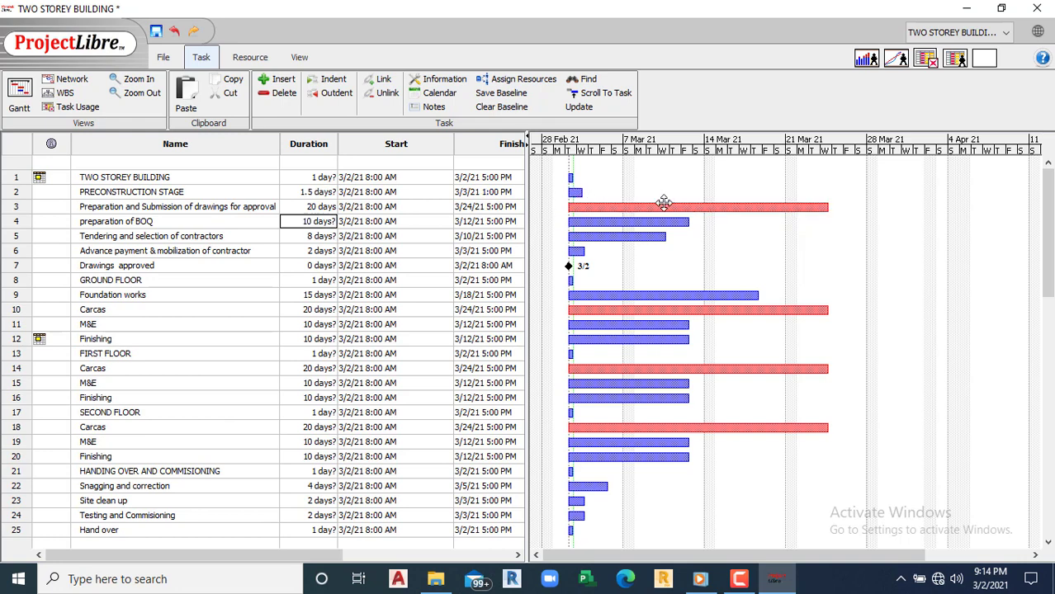
key(ctrl+z)
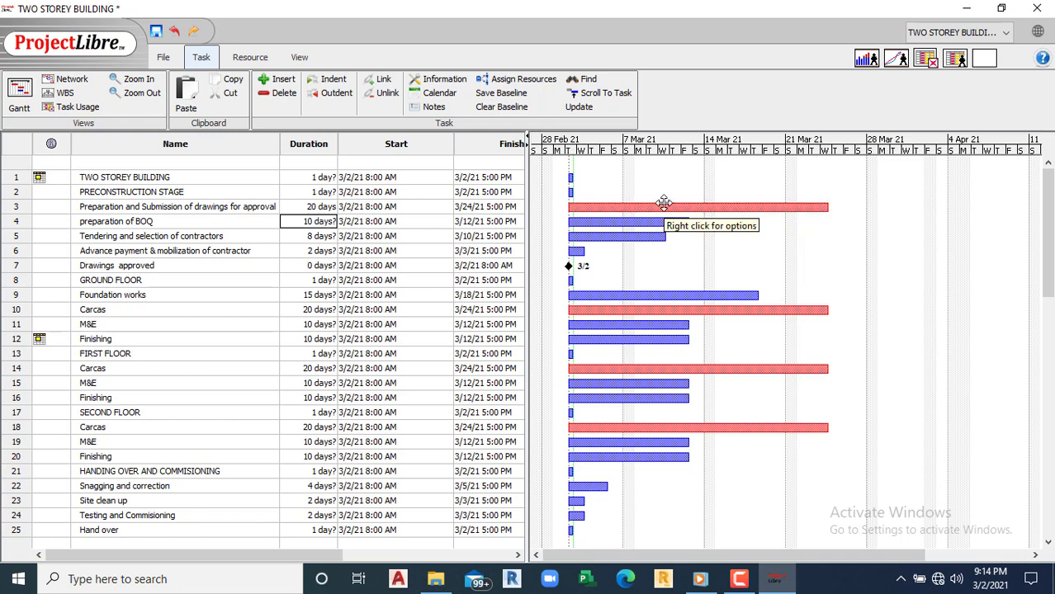
double_click(122, 209)
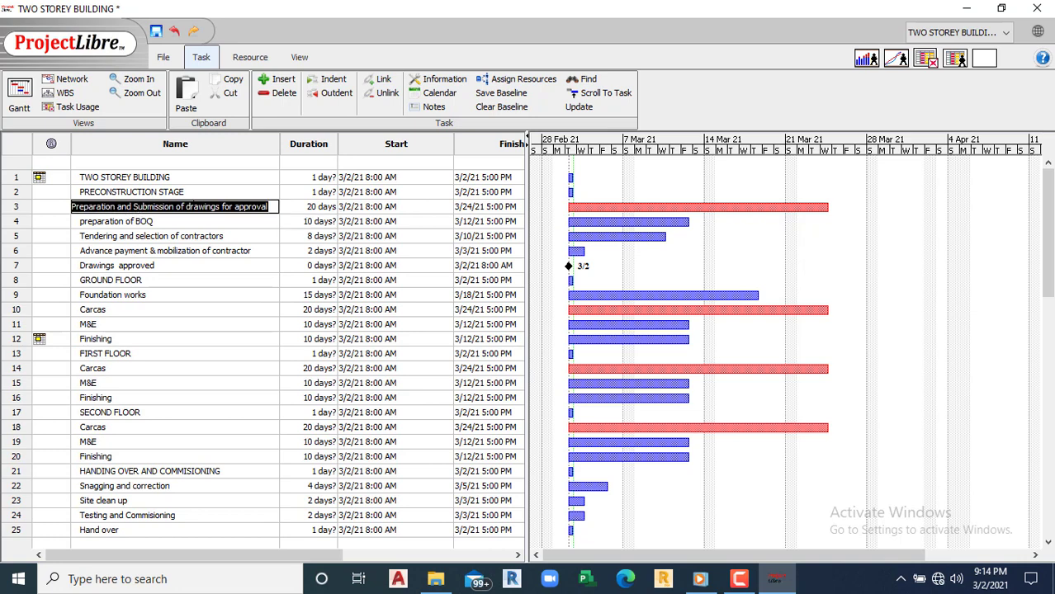
Step: Indent rows 3–7, 9–12, 14–16, 18–20 and 22–25 under their stage headings
drag(22, 212, 30, 279)
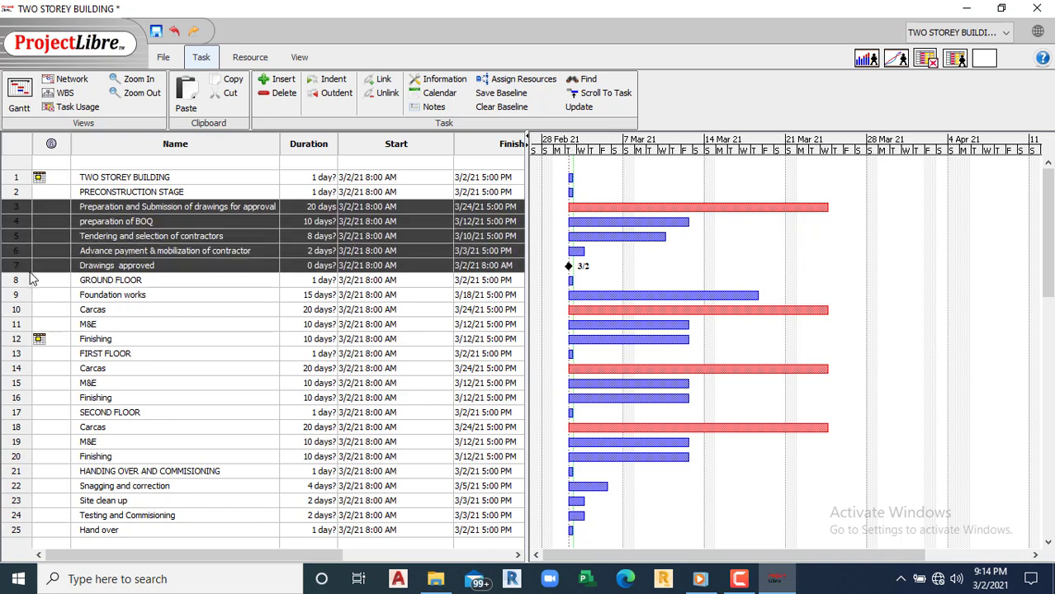
click(330, 83)
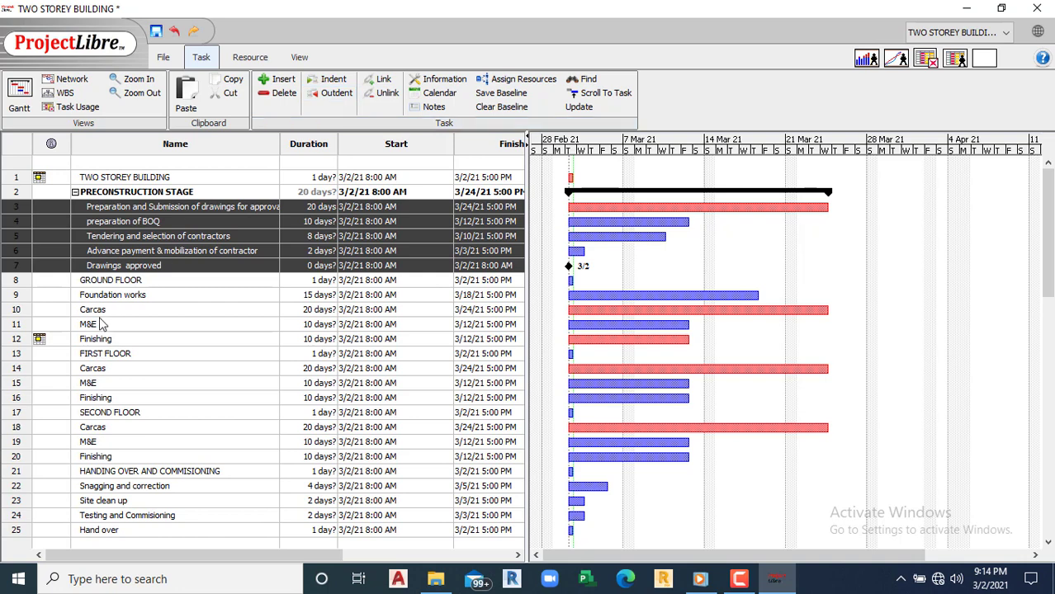
drag(13, 300, 11, 342)
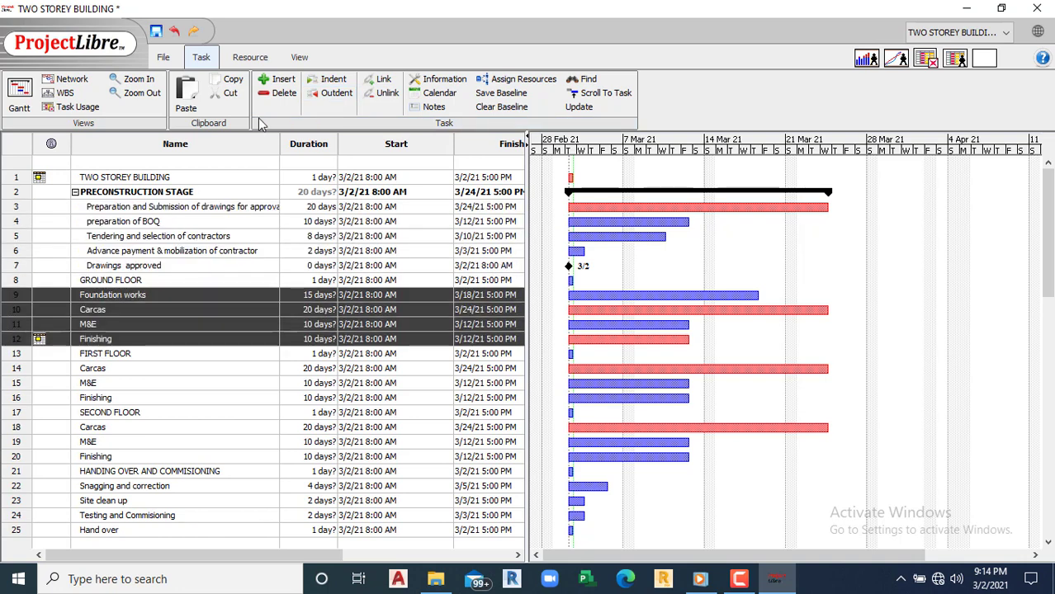
click(334, 83)
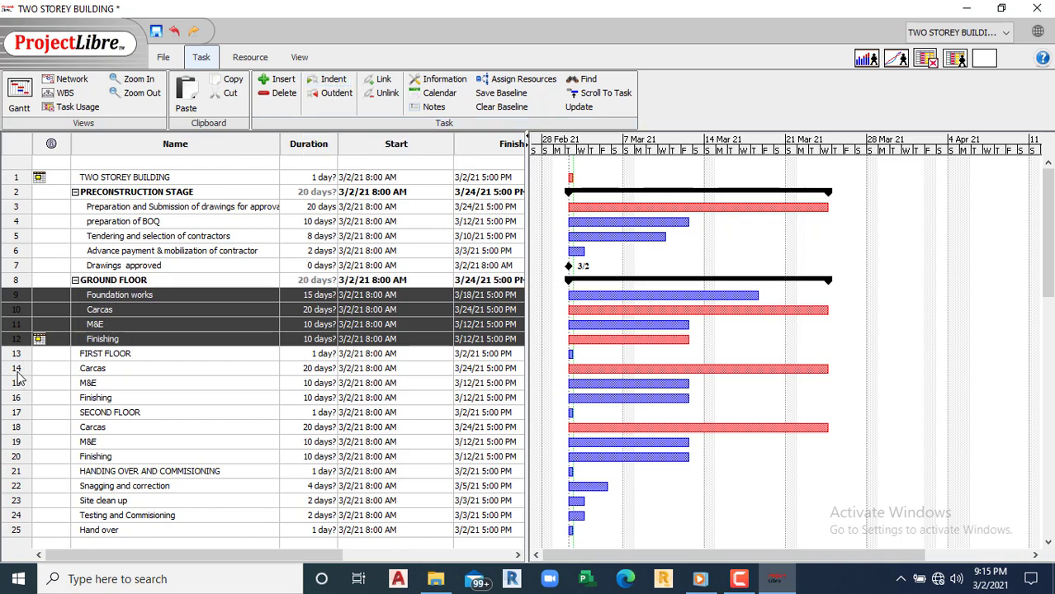
drag(17, 369, 20, 402)
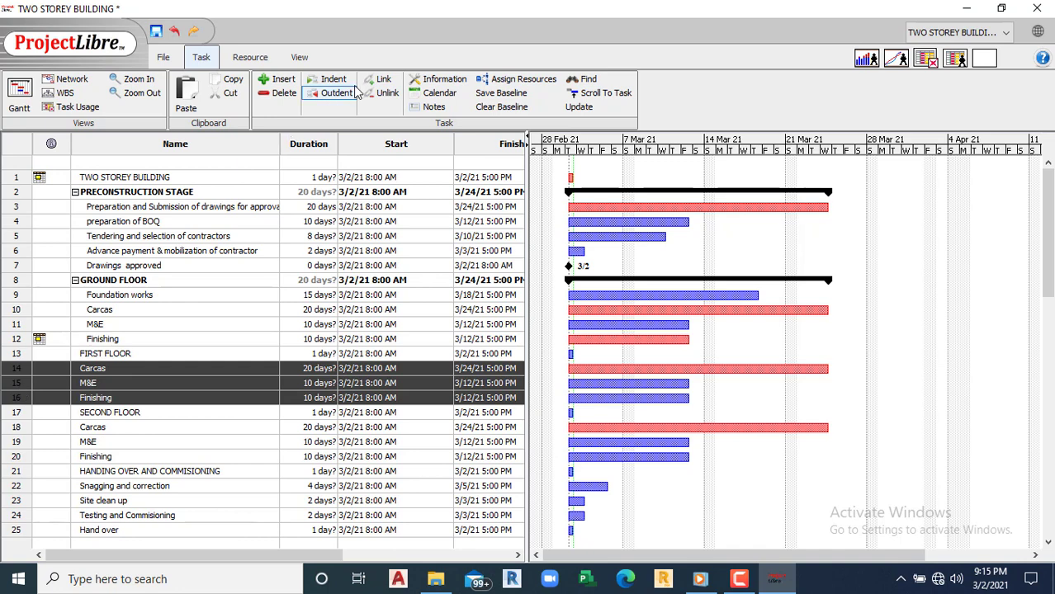
click(326, 82)
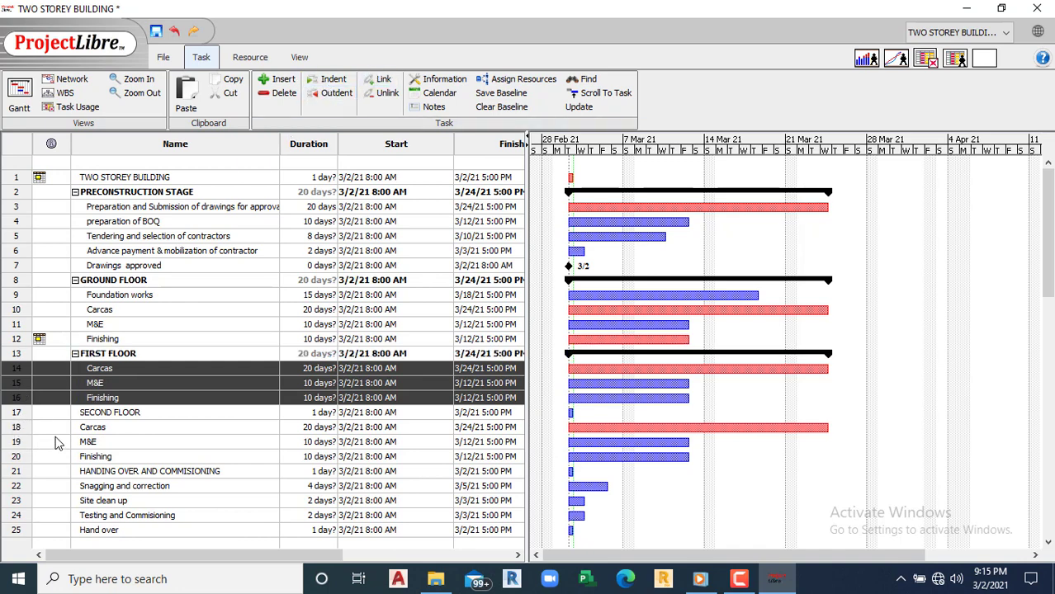
drag(19, 430, 19, 458)
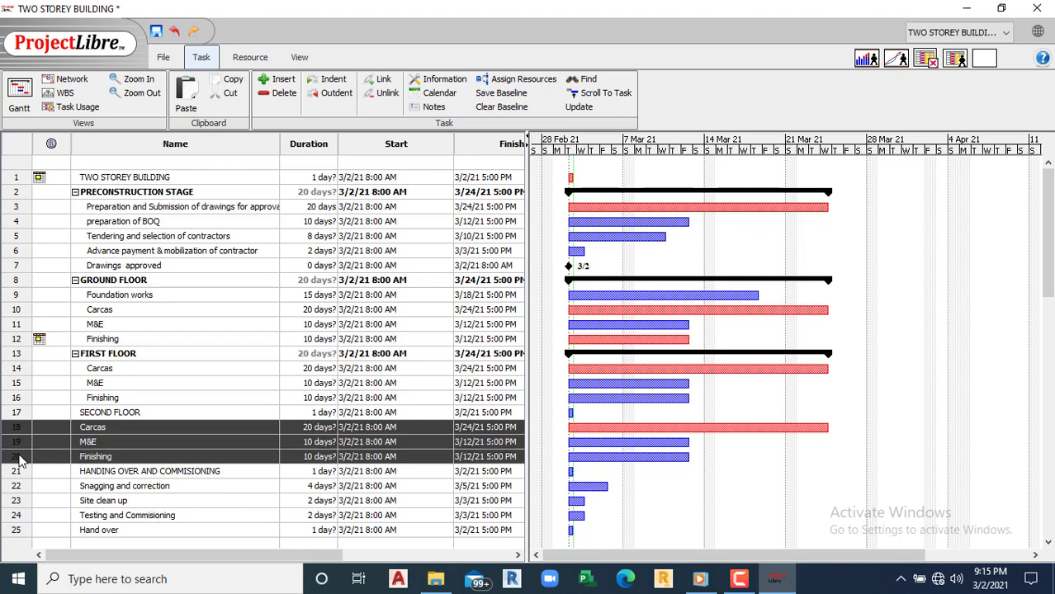
click(333, 80)
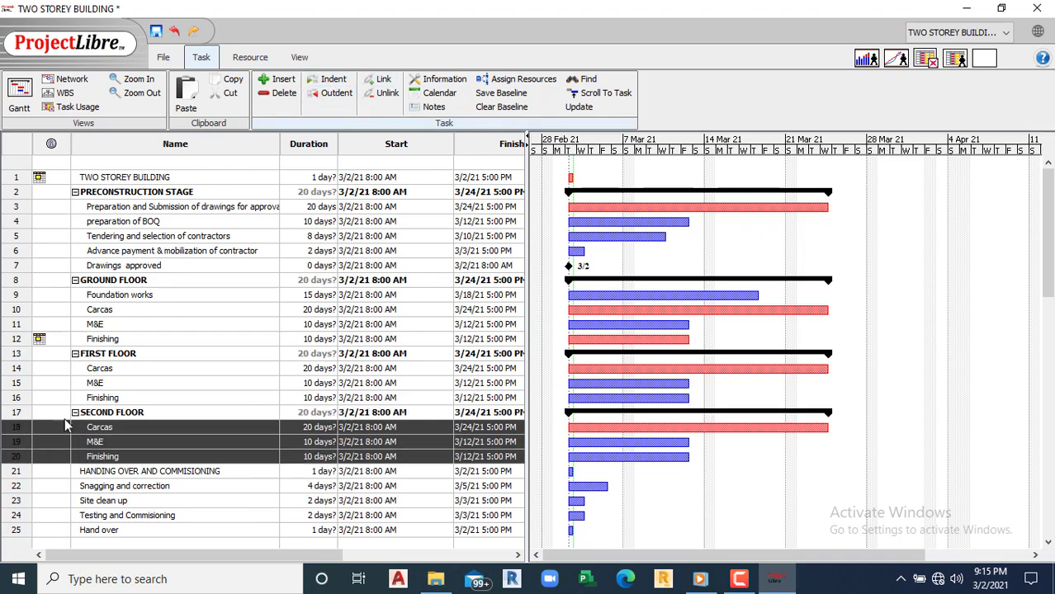
drag(20, 491, 20, 532)
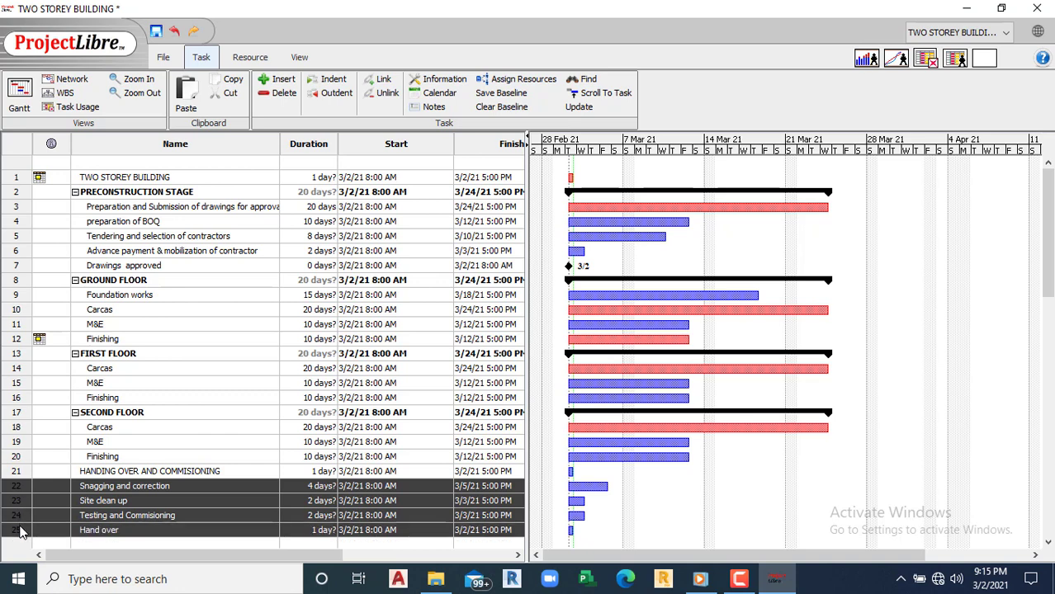
click(328, 80)
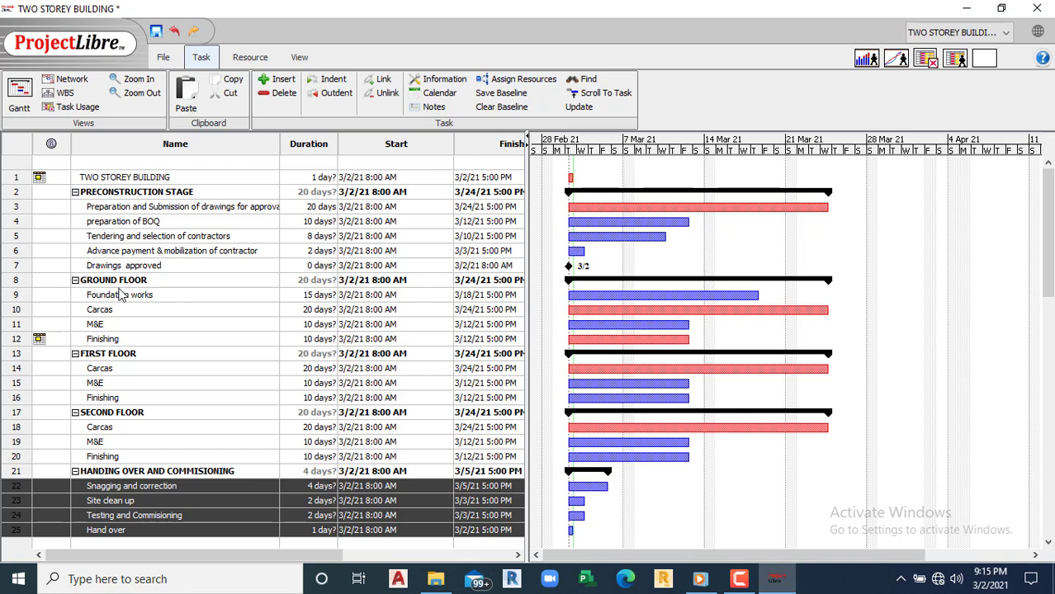
Step: Indent PRECONSTRUCTION STAGE, GROUND FLOOR, FIRST FLOOR, SECOND FLOOR and HANDING OVER AND COMMISIONING one by one
click(18, 195)
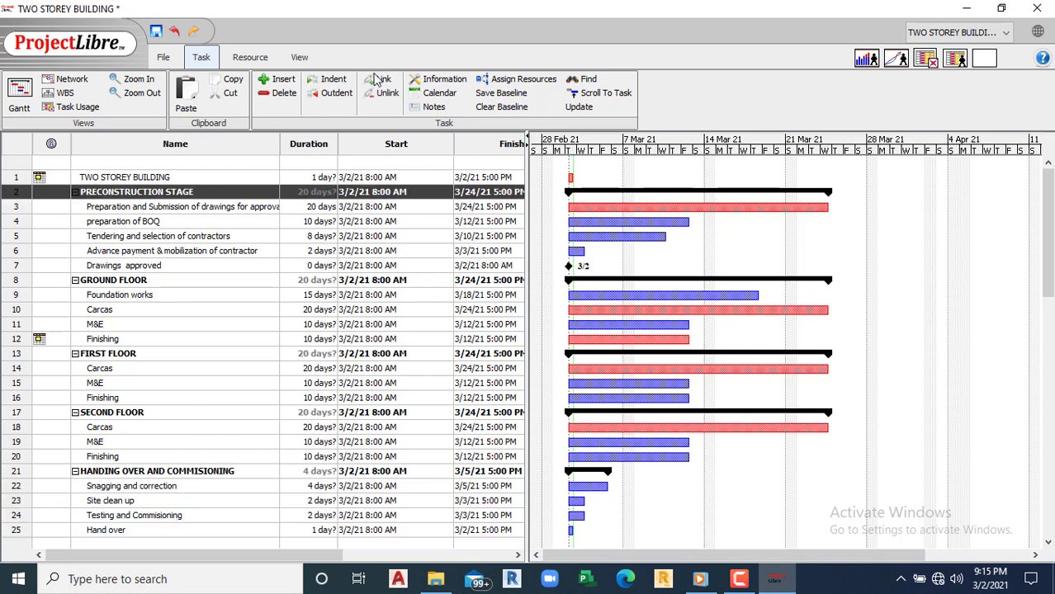
click(328, 80)
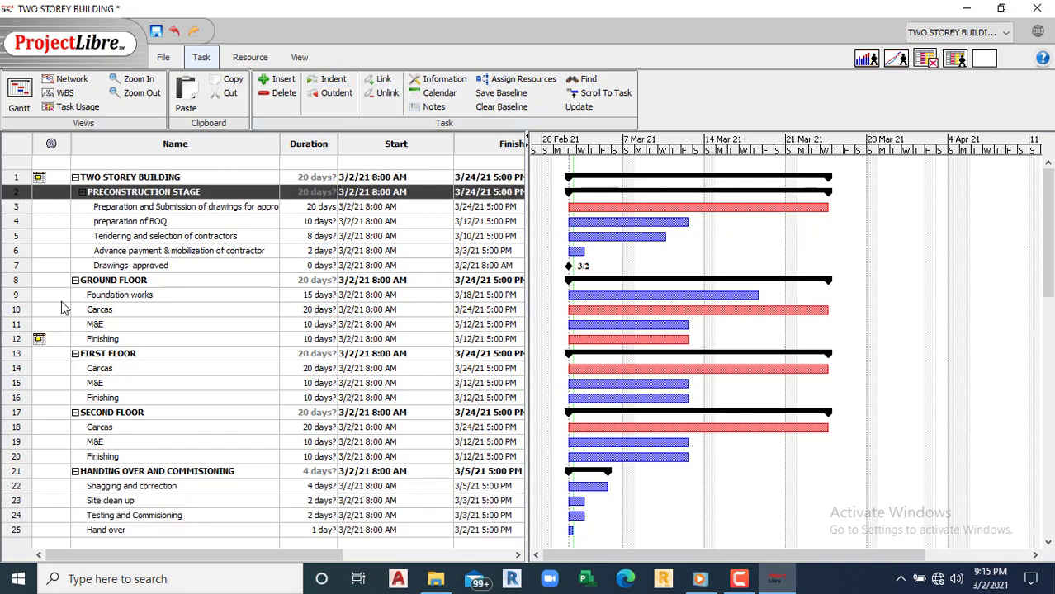
click(17, 281)
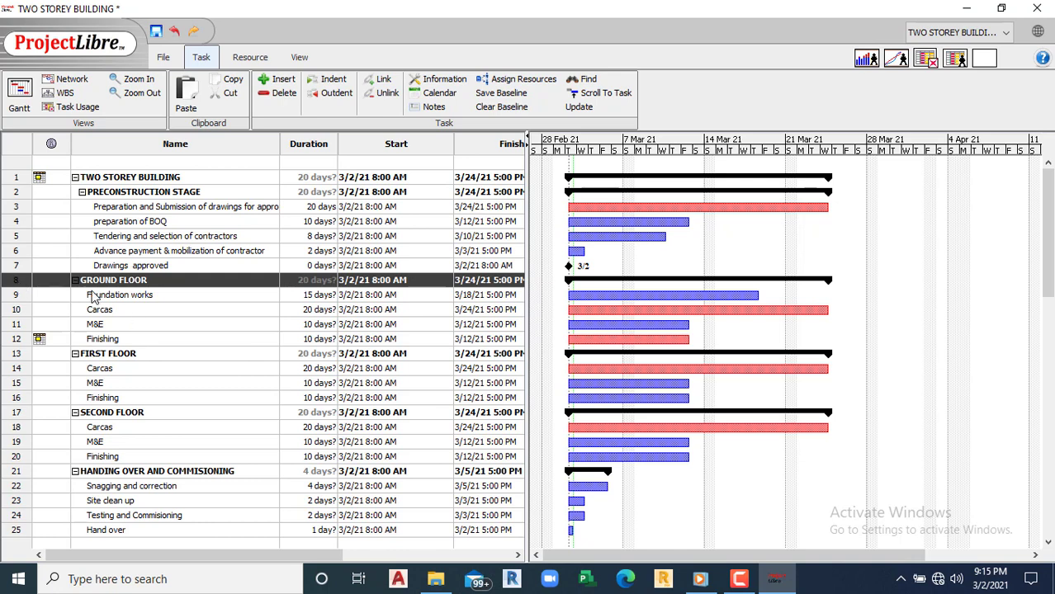
click(334, 82)
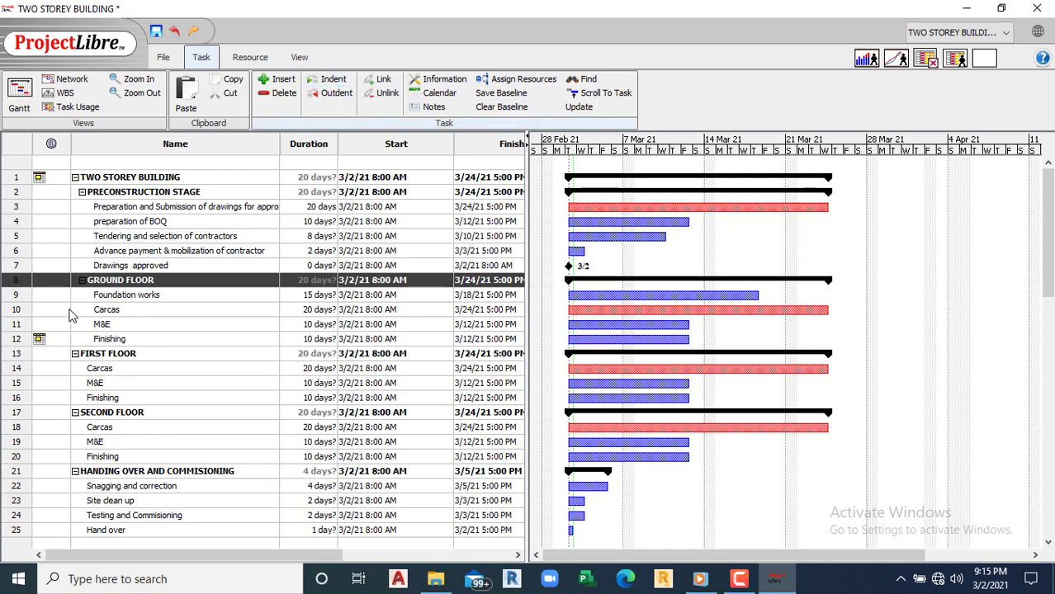
click(27, 354)
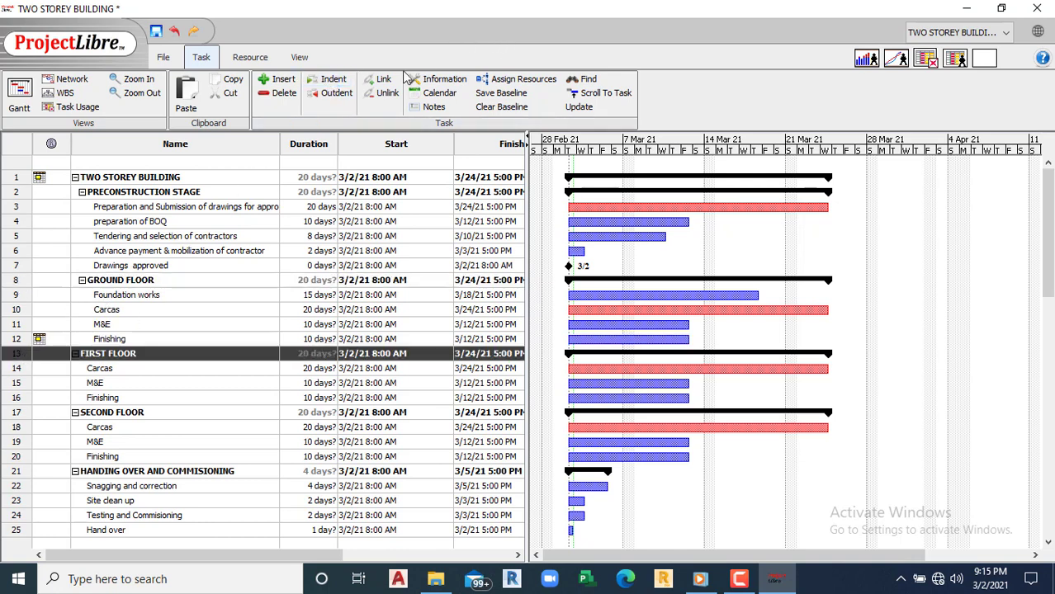
click(333, 82)
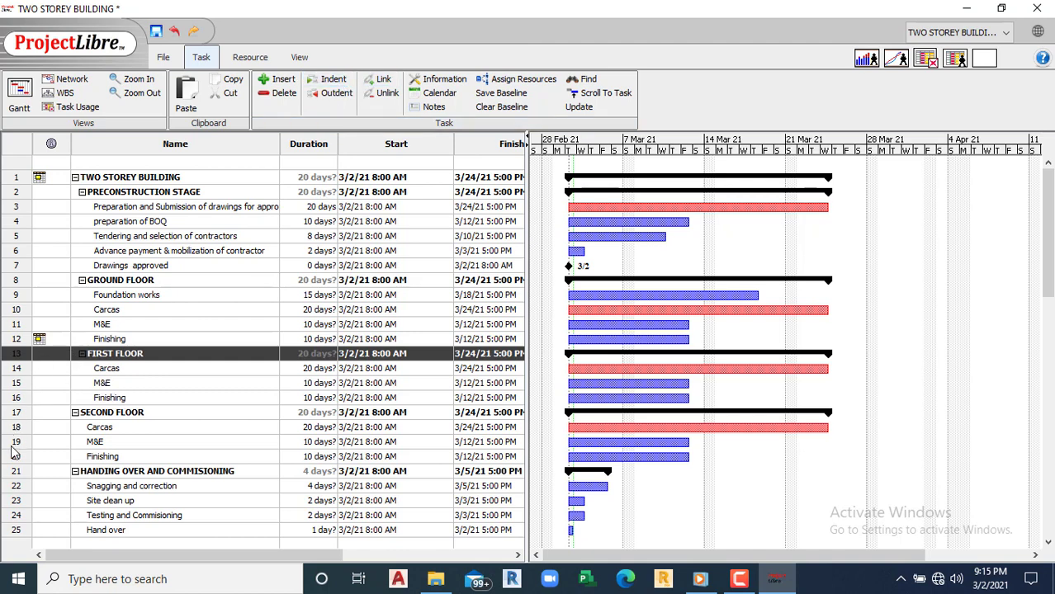
click(17, 415)
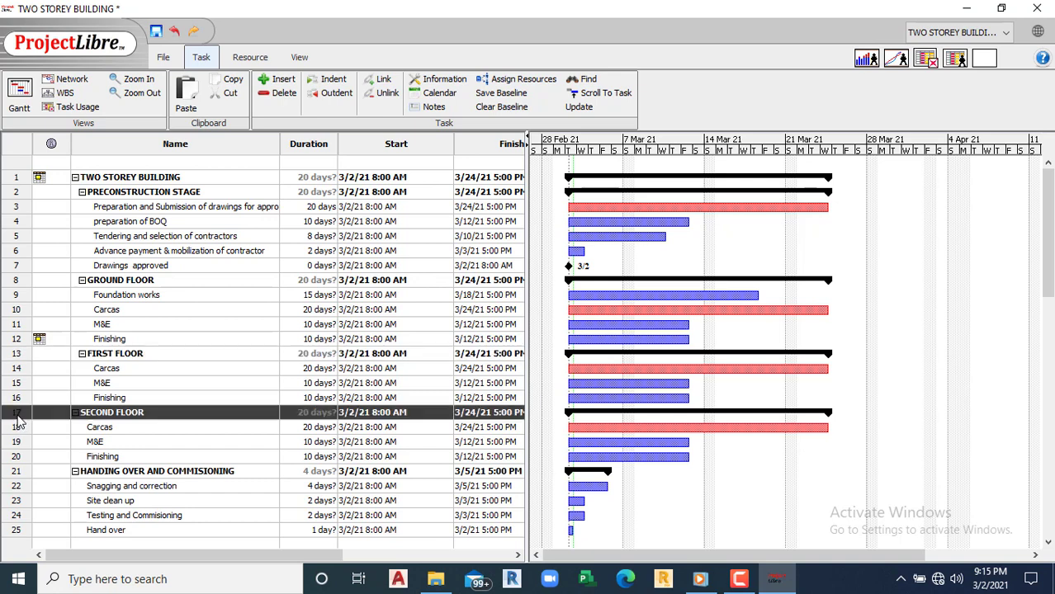
click(328, 83)
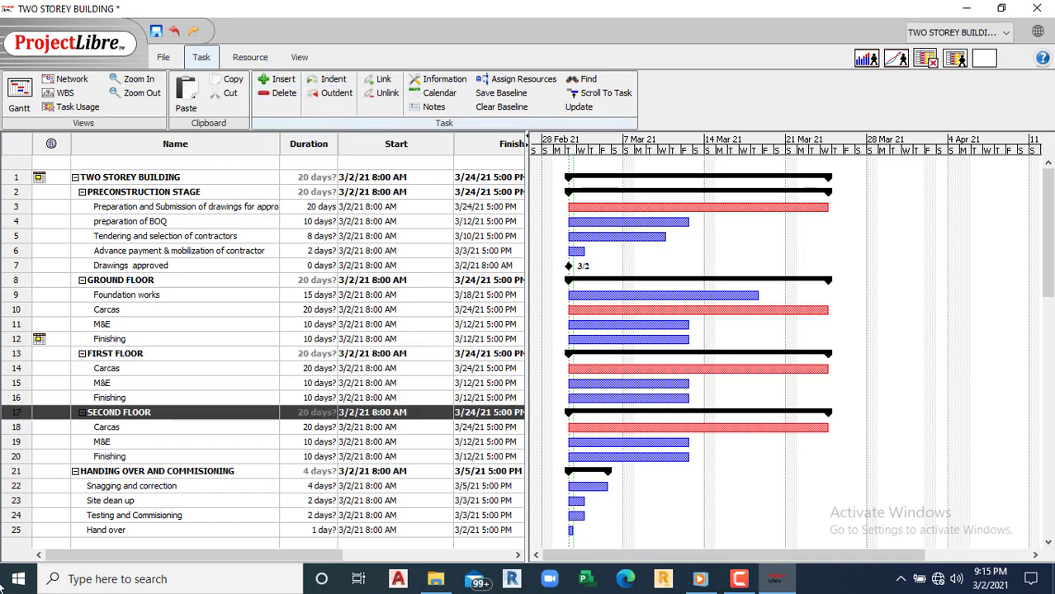
click(15, 472)
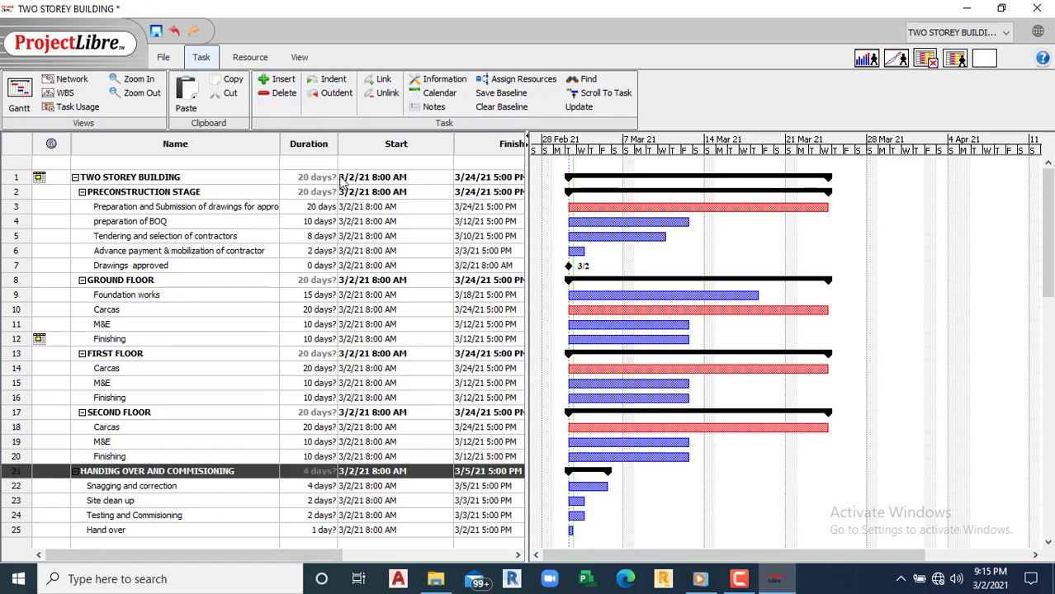
click(331, 83)
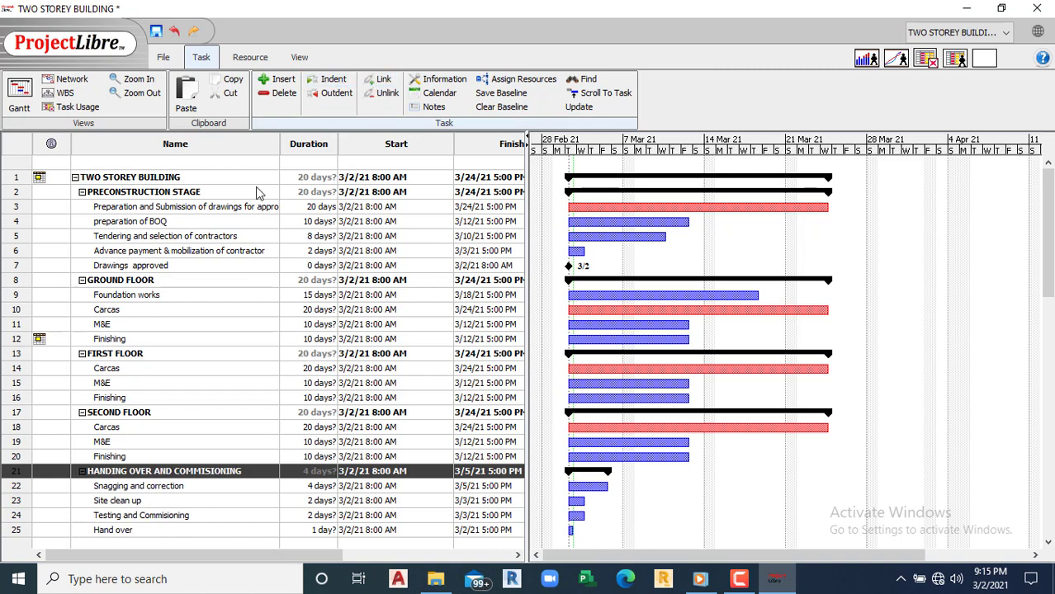
click(81, 471)
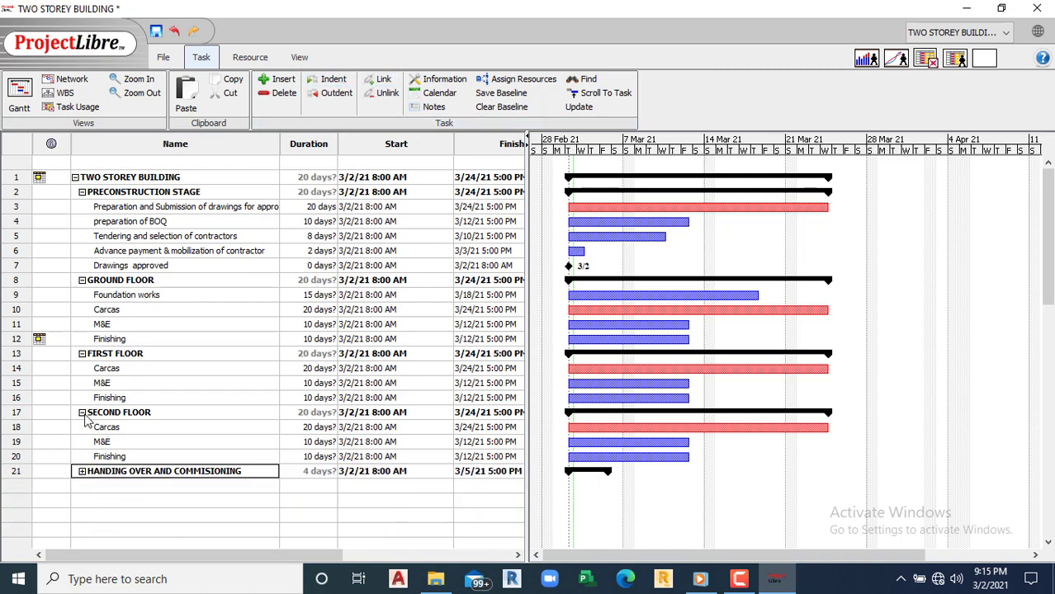
click(82, 413)
click(82, 354)
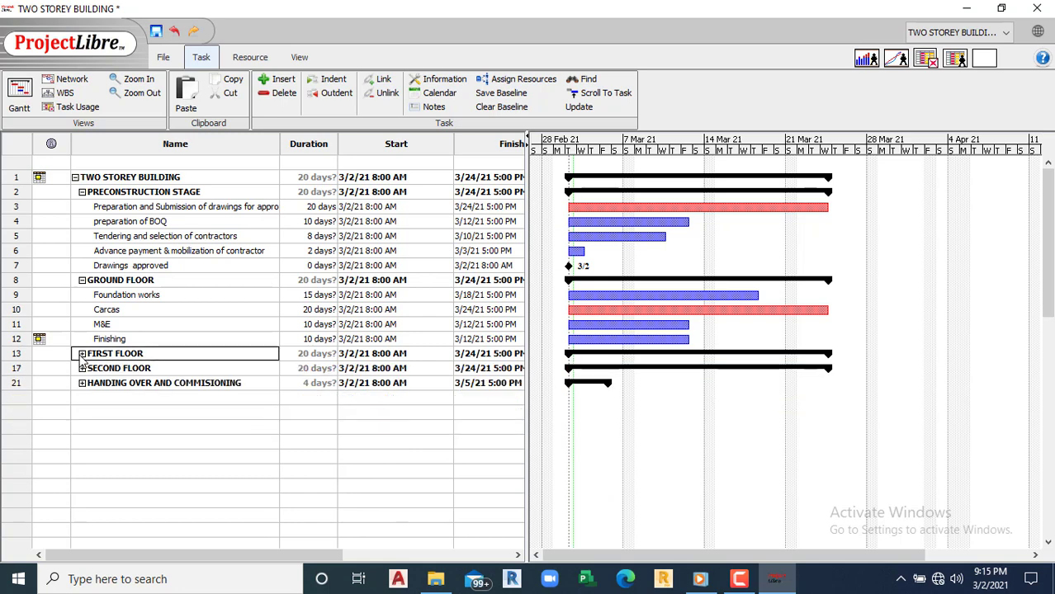
click(82, 280)
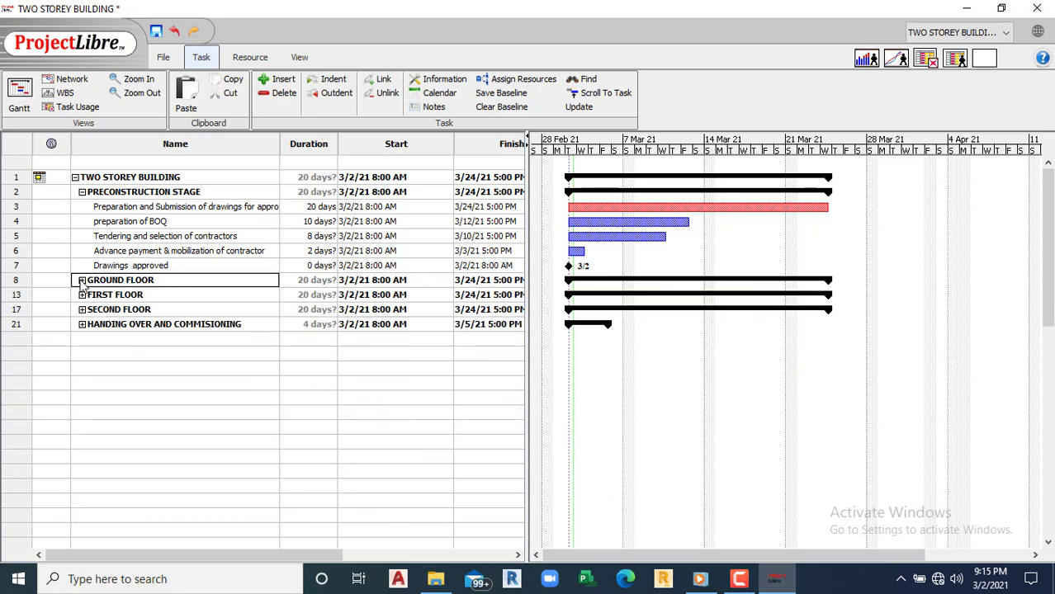
click(82, 192)
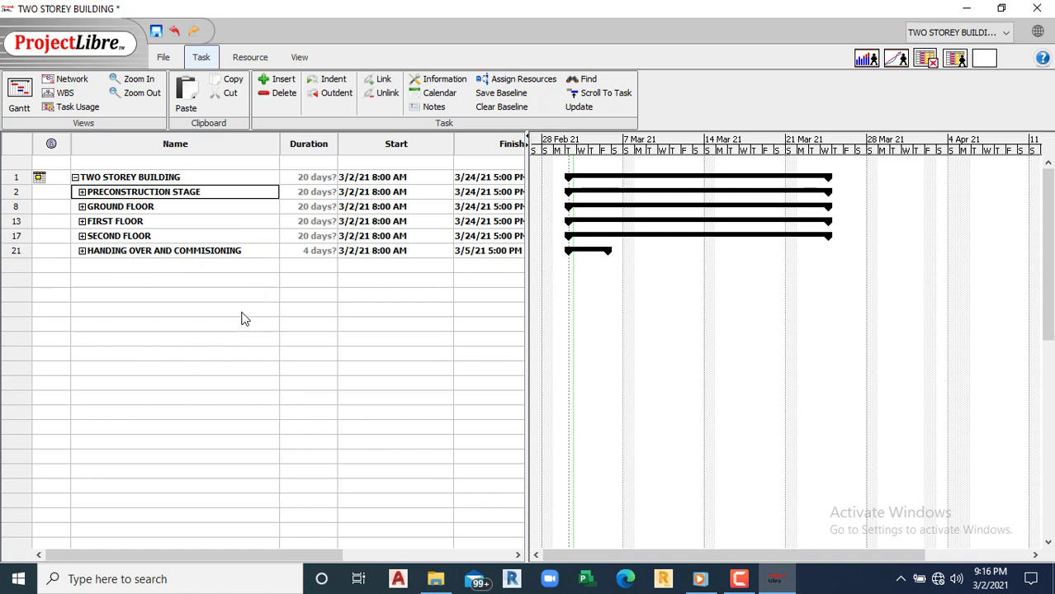
click(82, 192)
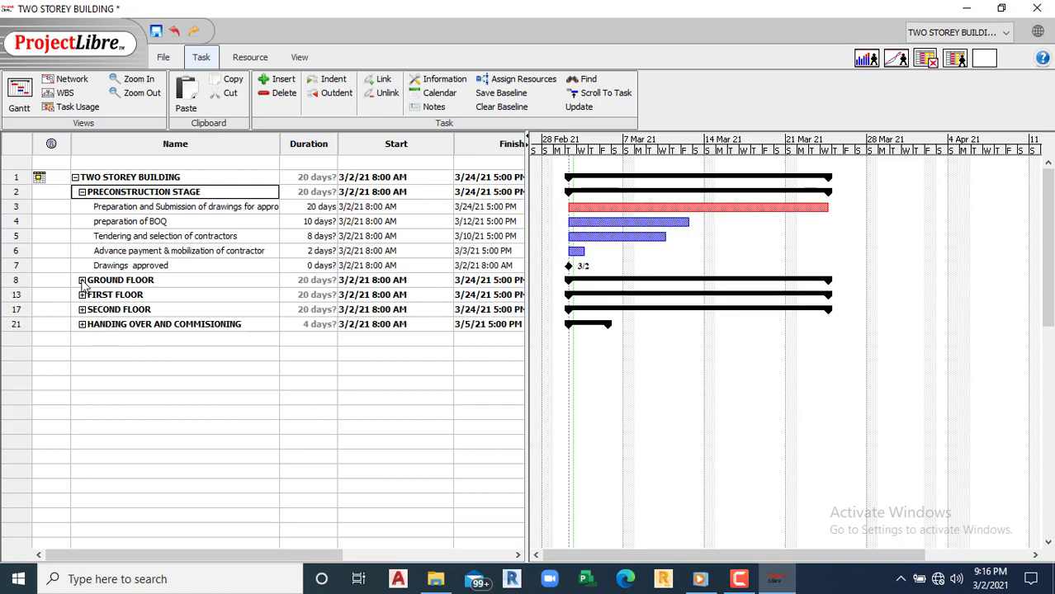
click(81, 280)
click(81, 353)
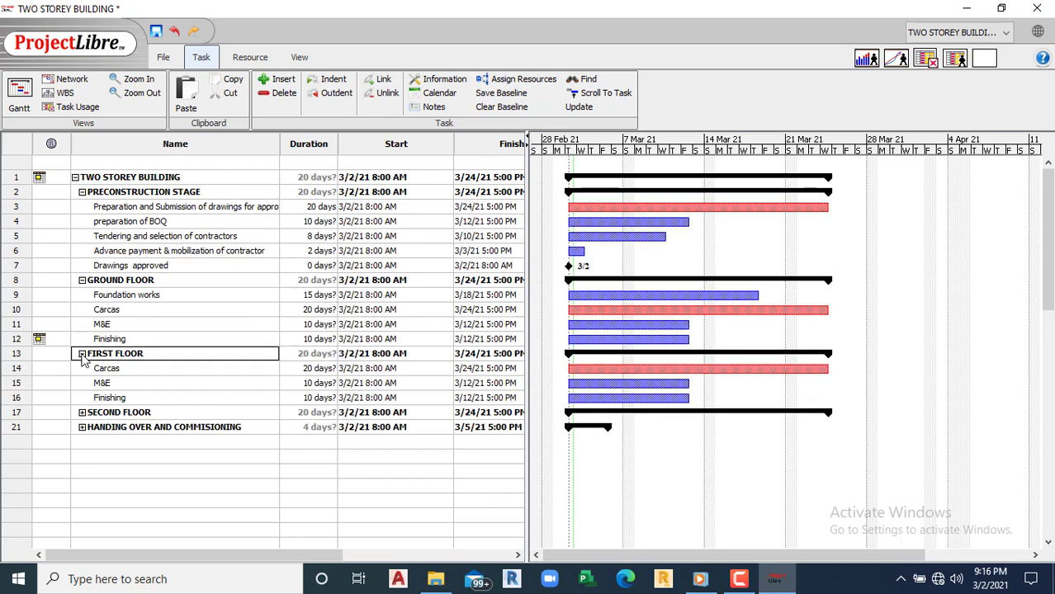
click(82, 412)
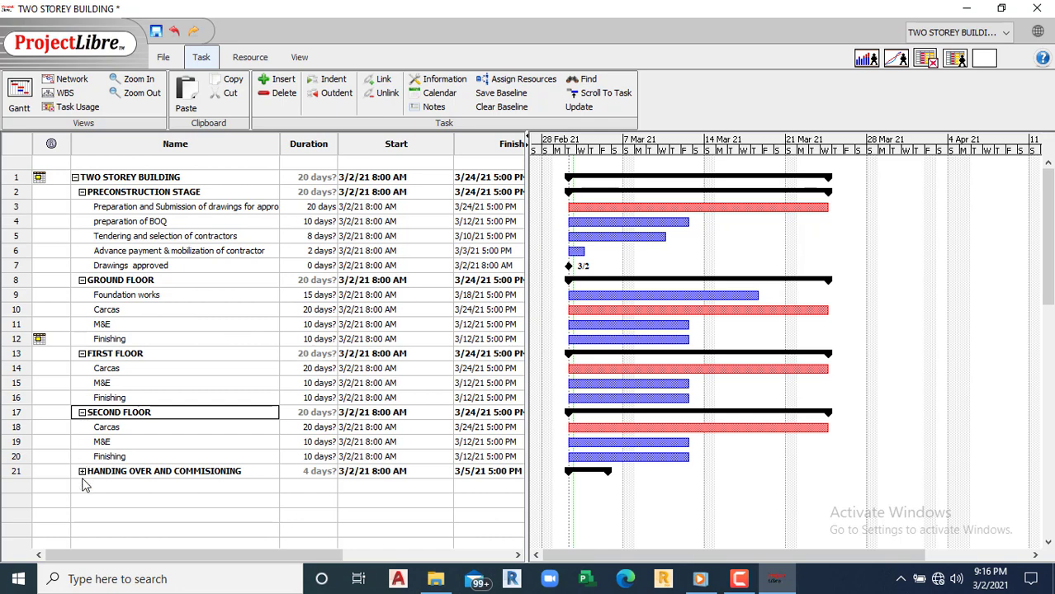
click(82, 471)
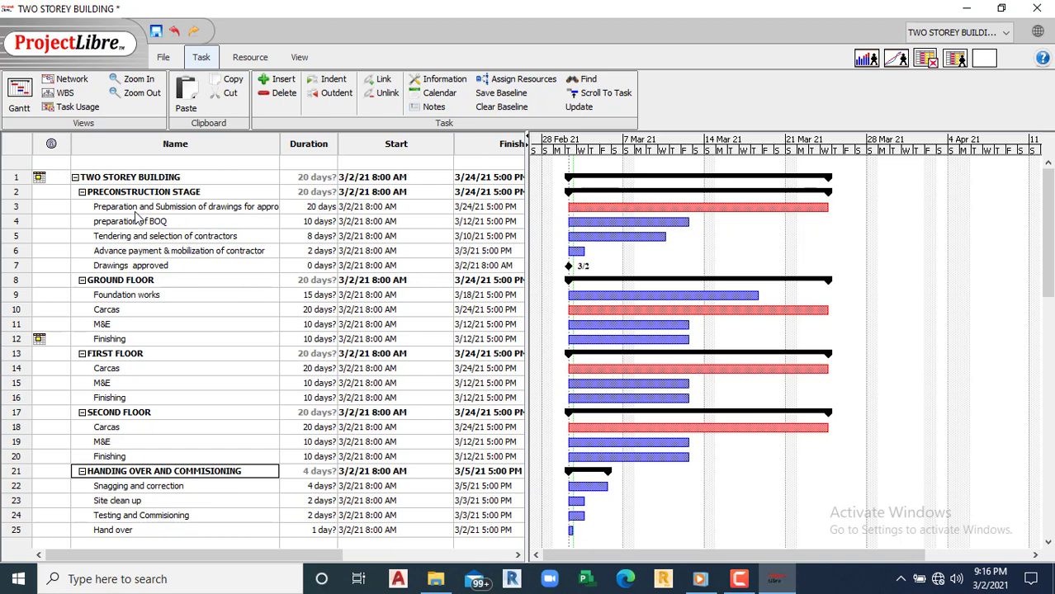
Step: Link preconstruction tasks in rows 3–7 finish-to-start and check the first link's settings
drag(27, 210, 24, 269)
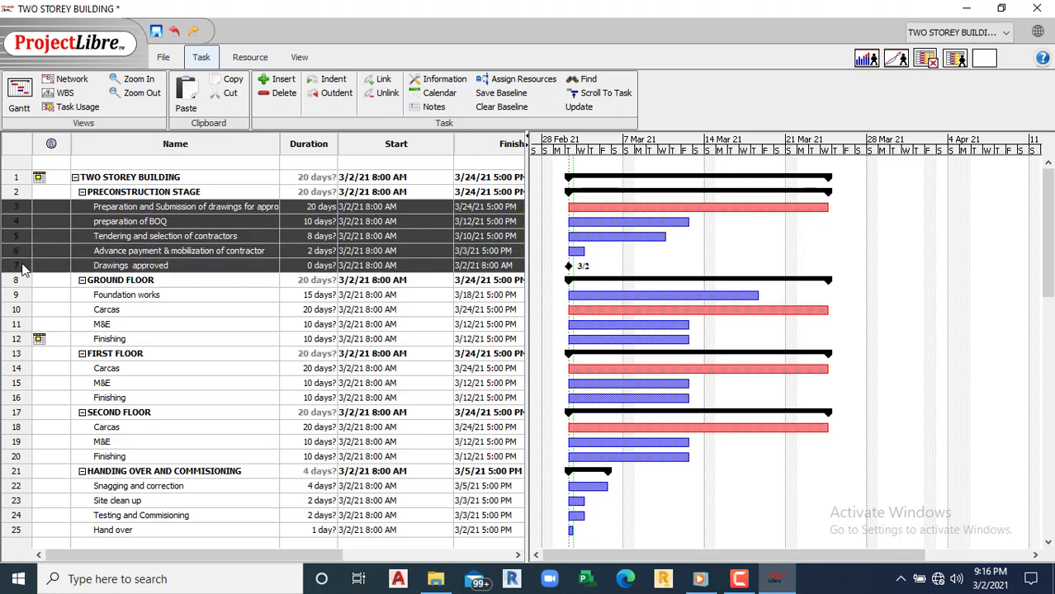
click(381, 80)
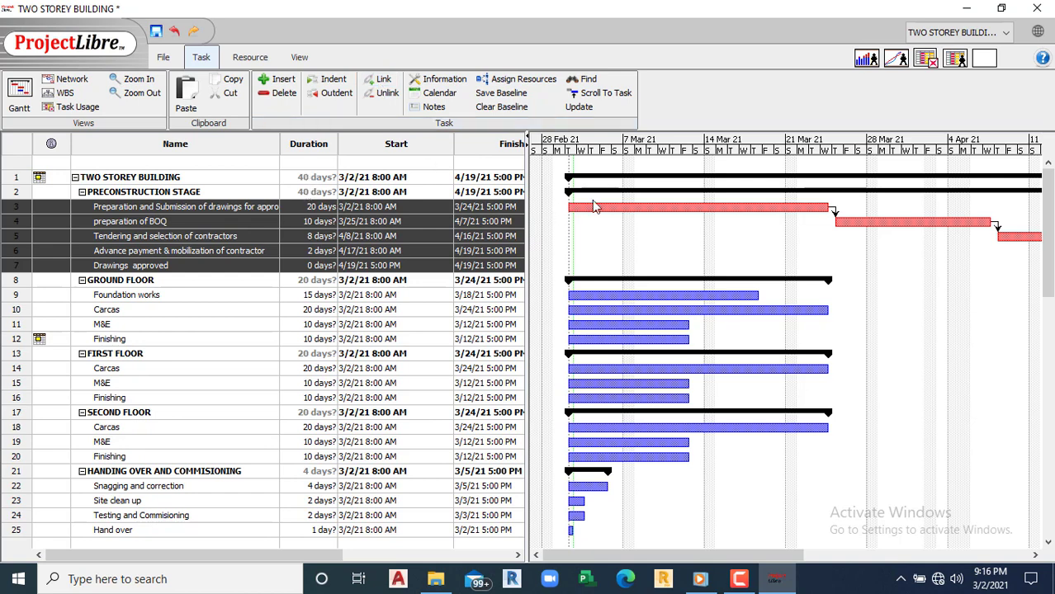
double_click(836, 210)
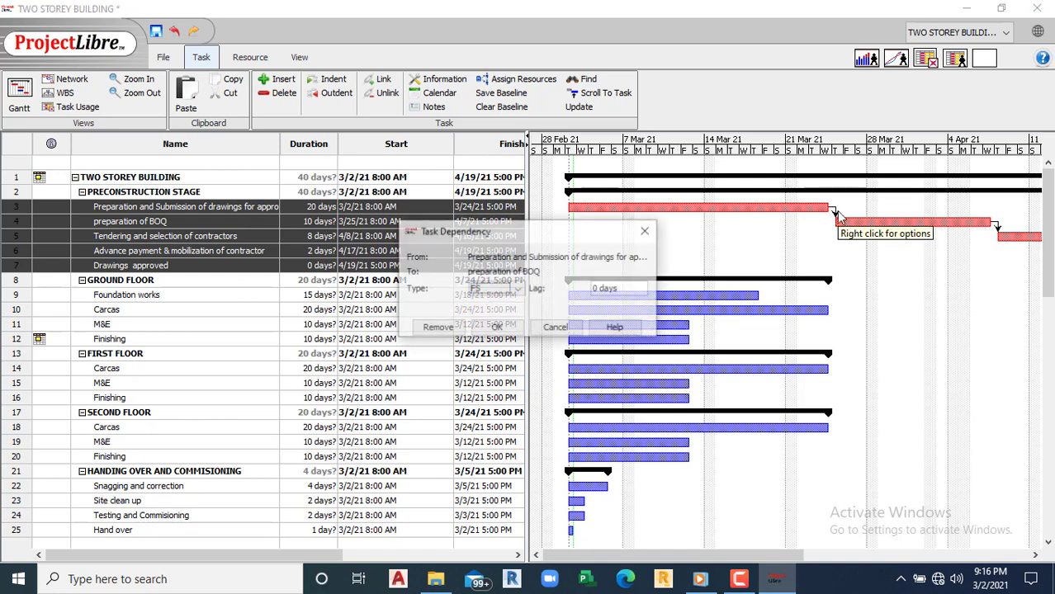
click(646, 231)
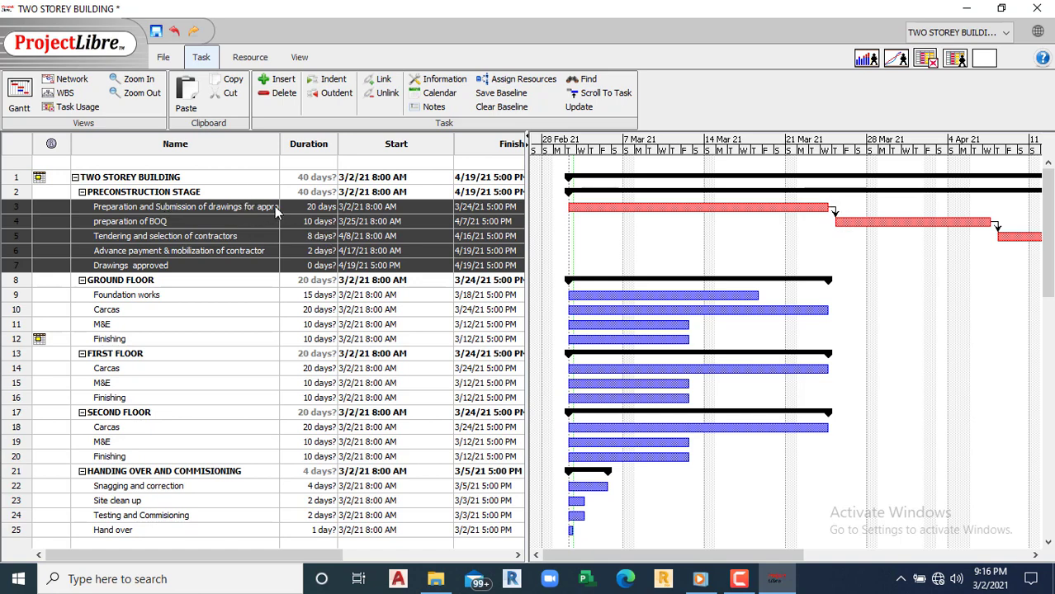
Step: Give the drawings-to-preparation of BOQ link a finish-to-start 15 day lag
double_click(834, 214)
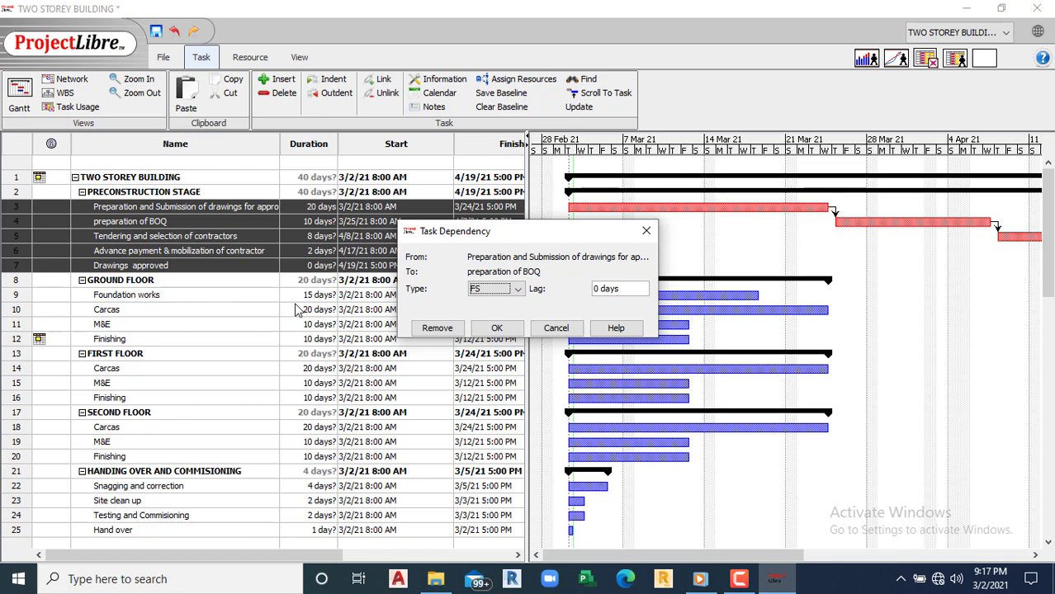
click(740, 581)
click(517, 290)
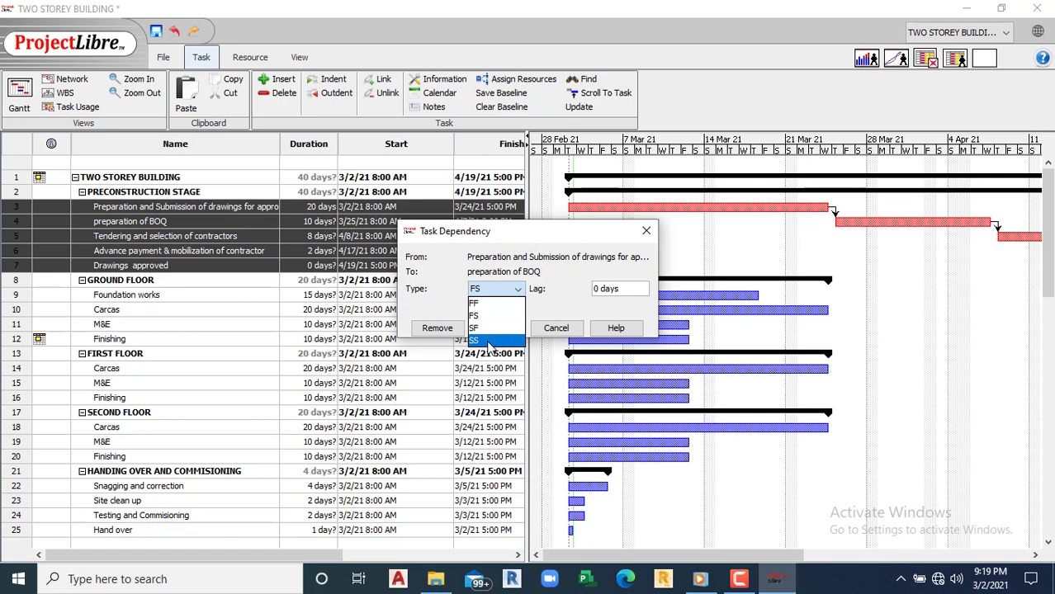
click(549, 303)
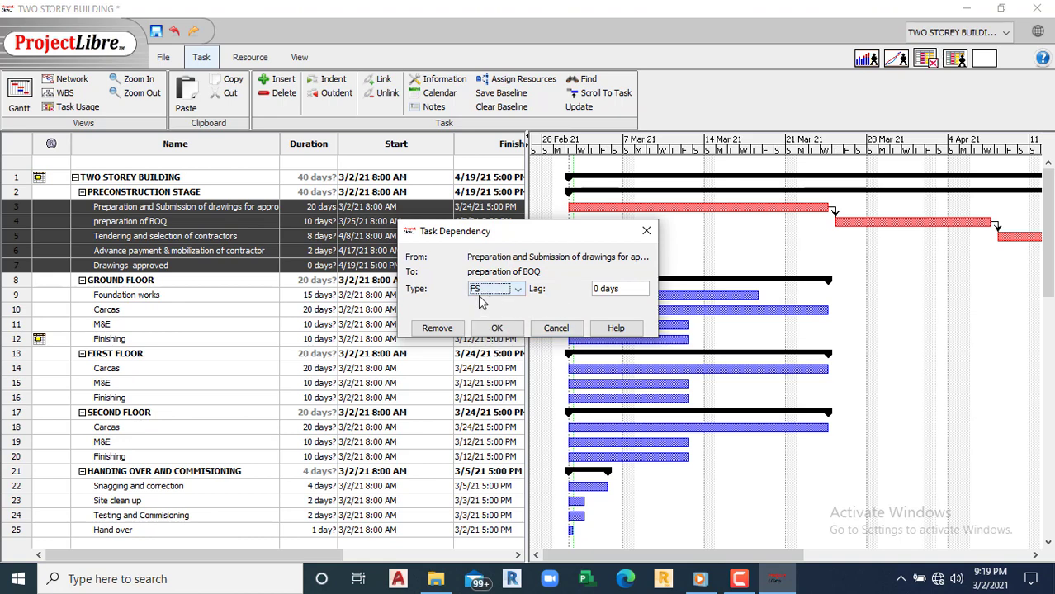
drag(561, 232, 635, 220)
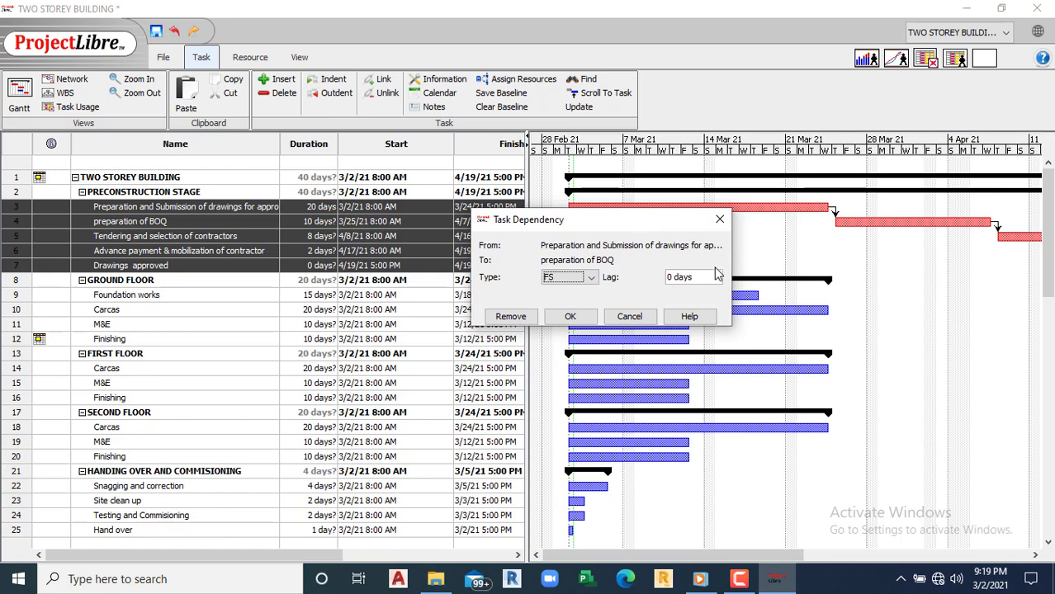
click(672, 277)
key(BackSpace)
text(15)
click(569, 318)
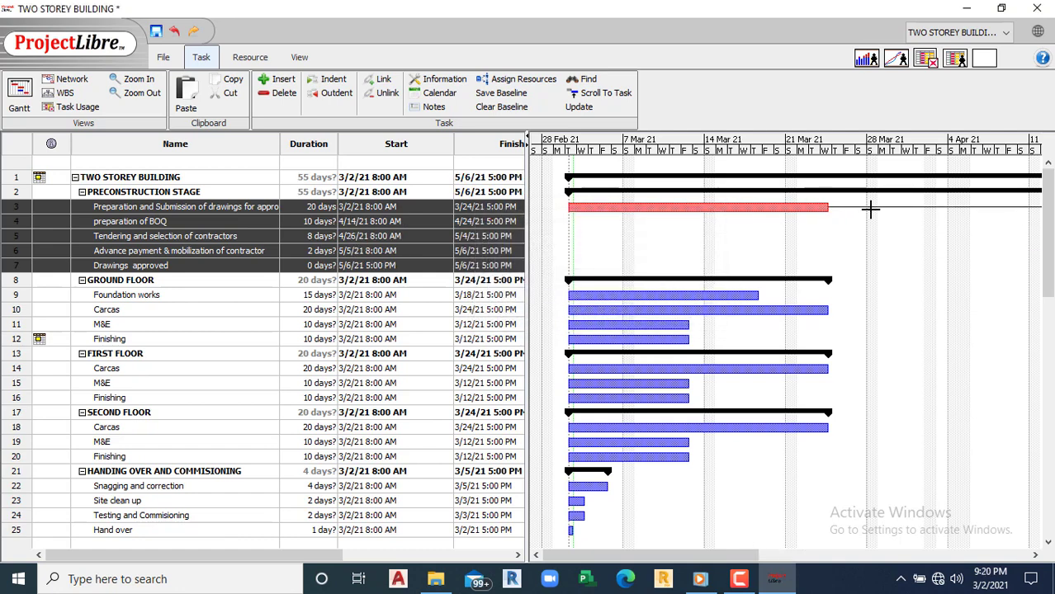
drag(695, 558, 789, 554)
Step: Change that link's lag to -15 days so BOQ starts earlier
double_click(770, 207)
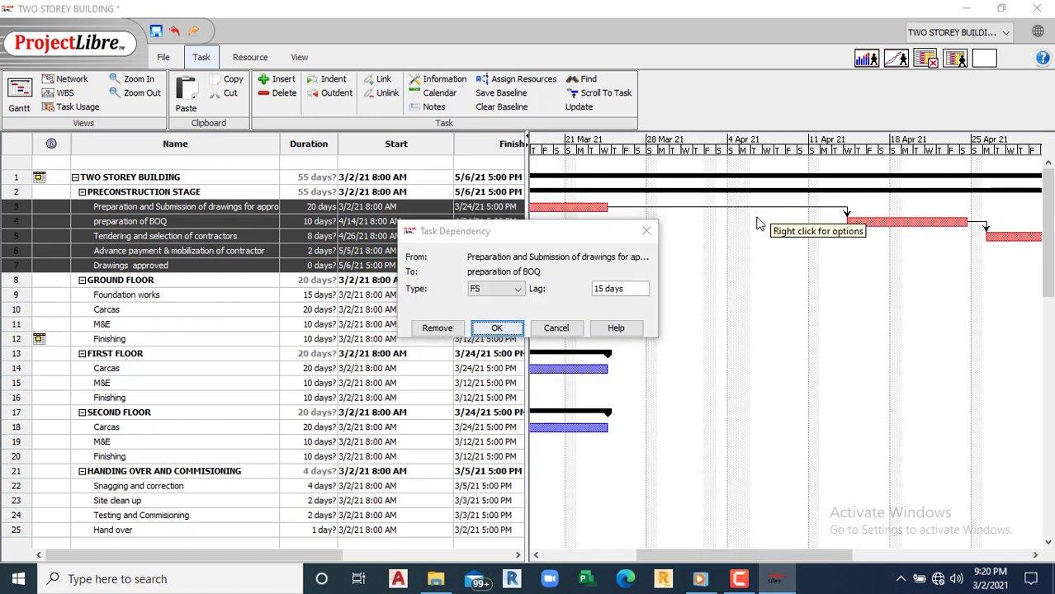
click(596, 289)
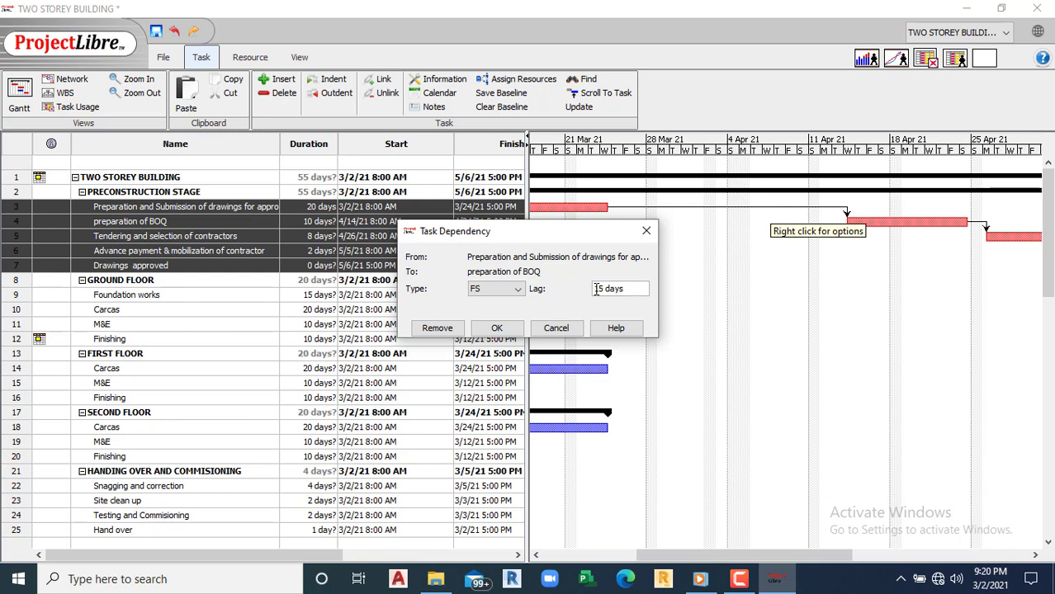
text(1)
text(-)
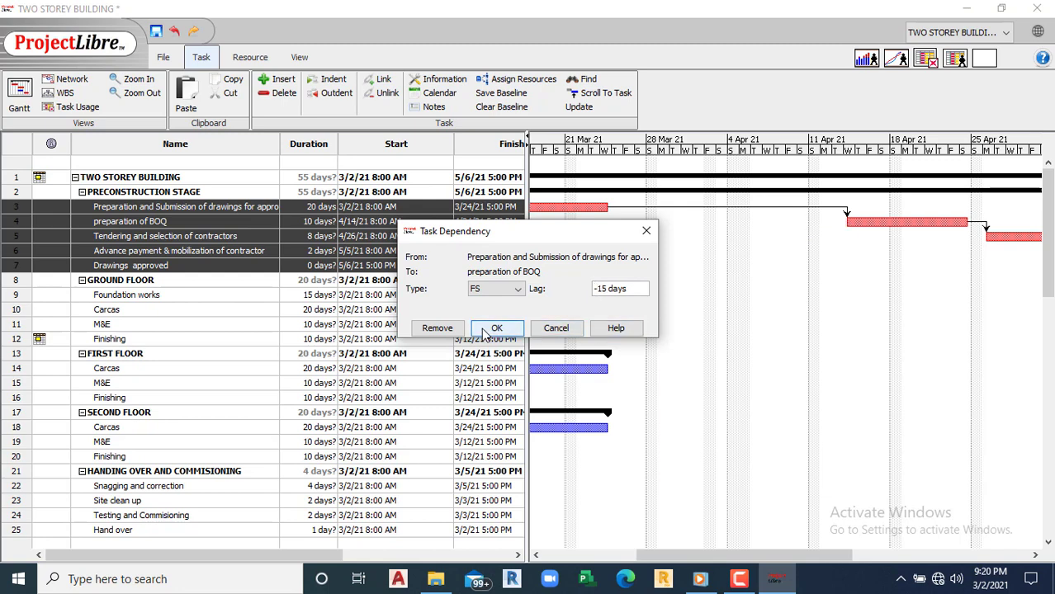
click(498, 328)
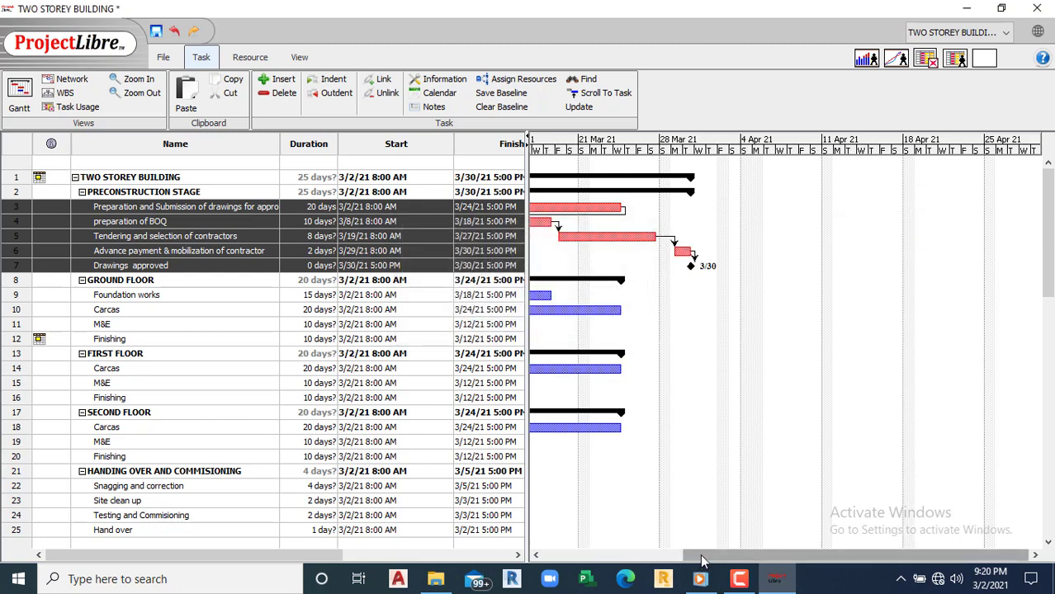
Step: Link the Drawings approved milestone bar to the Foundation works bar
drag(699, 555, 545, 555)
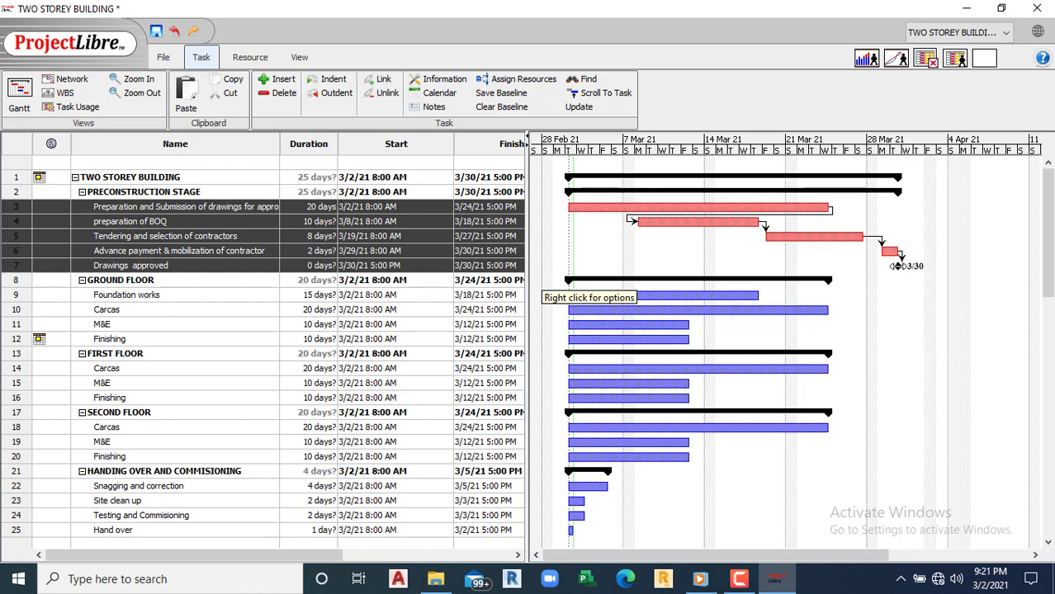
drag(897, 266, 575, 304)
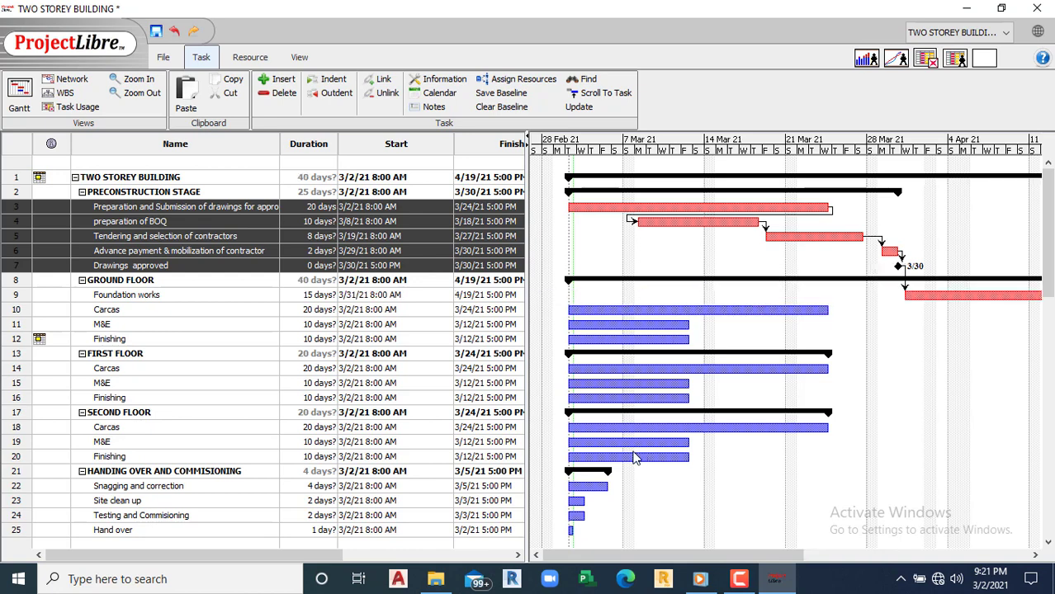
Step: Link rows 9–12, Foundation works through Finishing, end to end
mouse_move(642, 559)
mouse_down()
mouse_move(663, 559)
mouse_move(653, 559)
mouse_up()
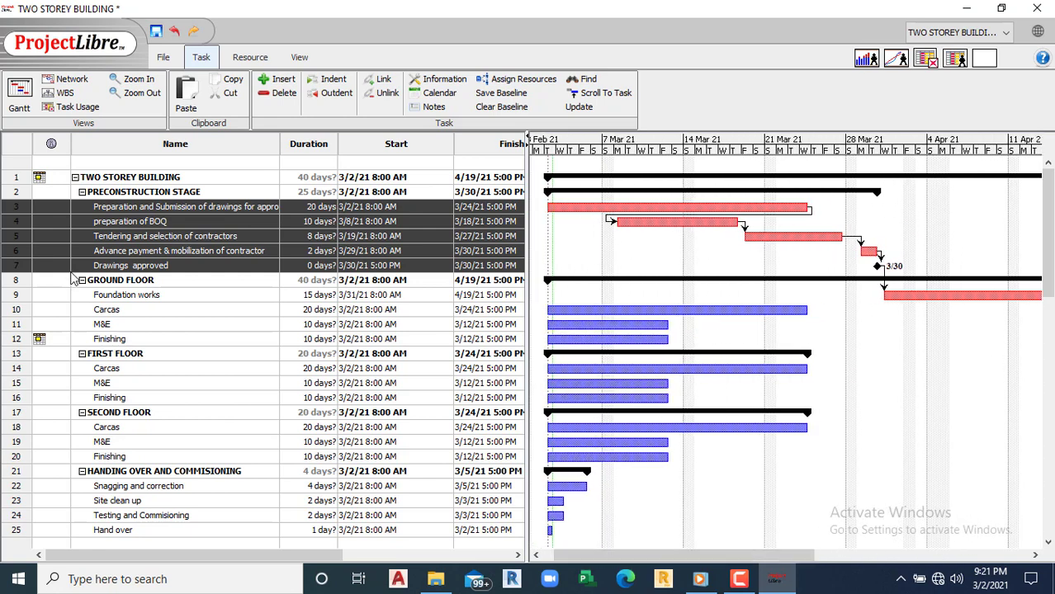
click(24, 296)
drag(24, 316, 22, 345)
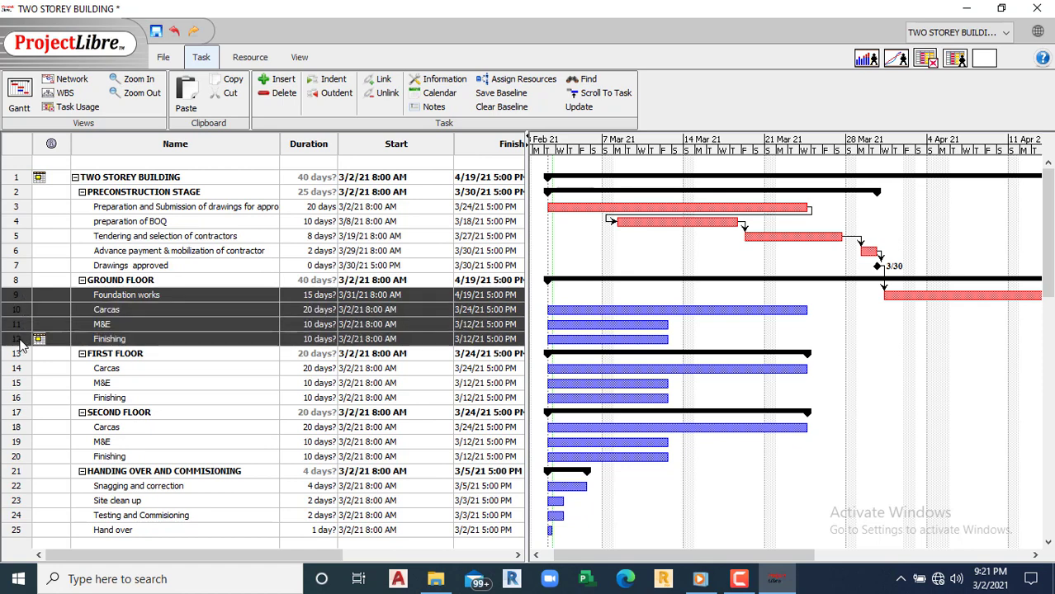
mouse_move(39, 342)
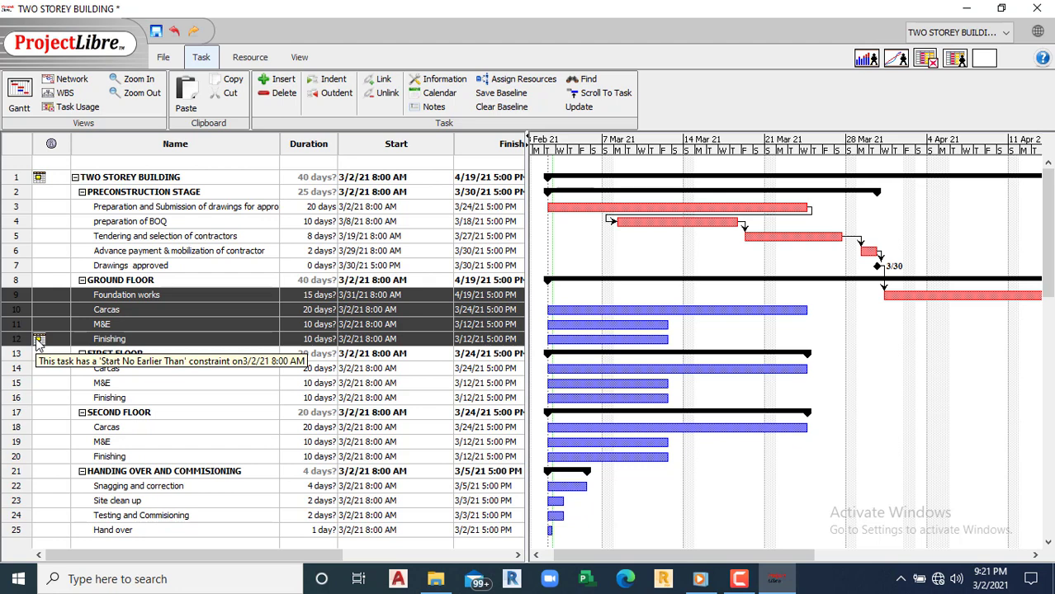
click(49, 383)
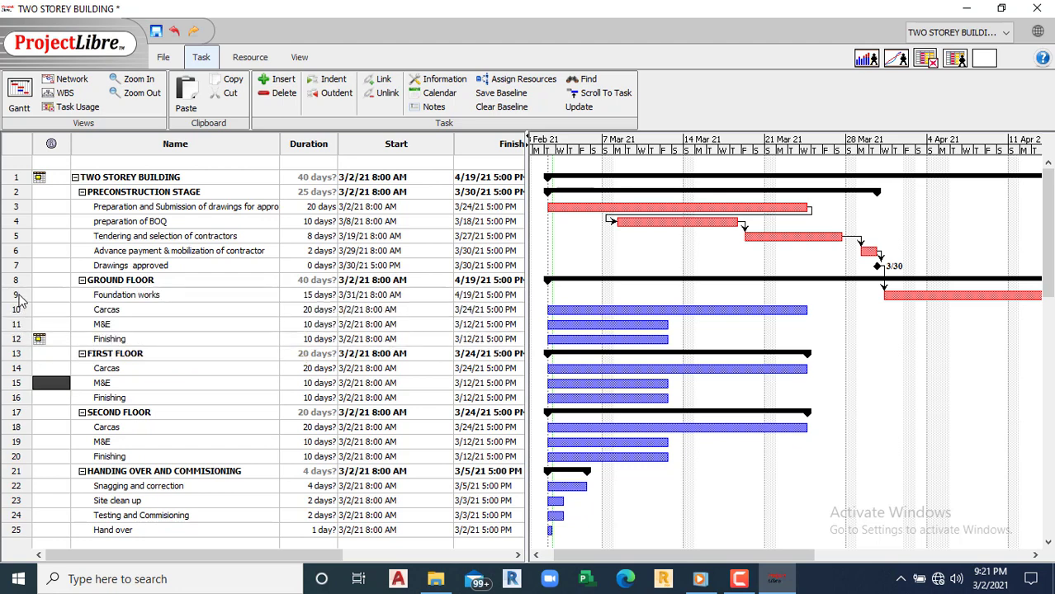
drag(18, 294, 15, 338)
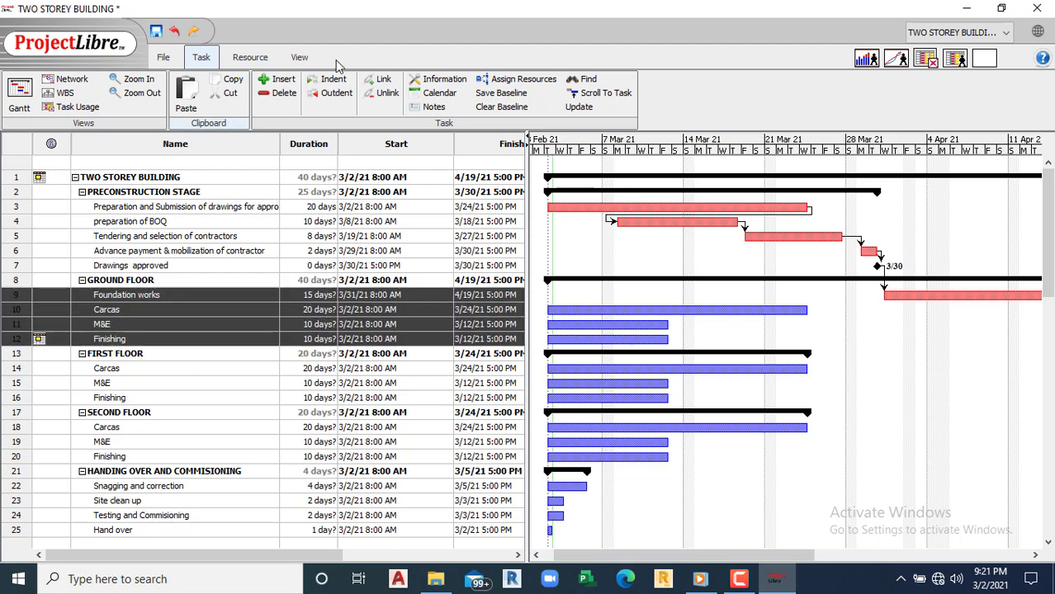
click(378, 83)
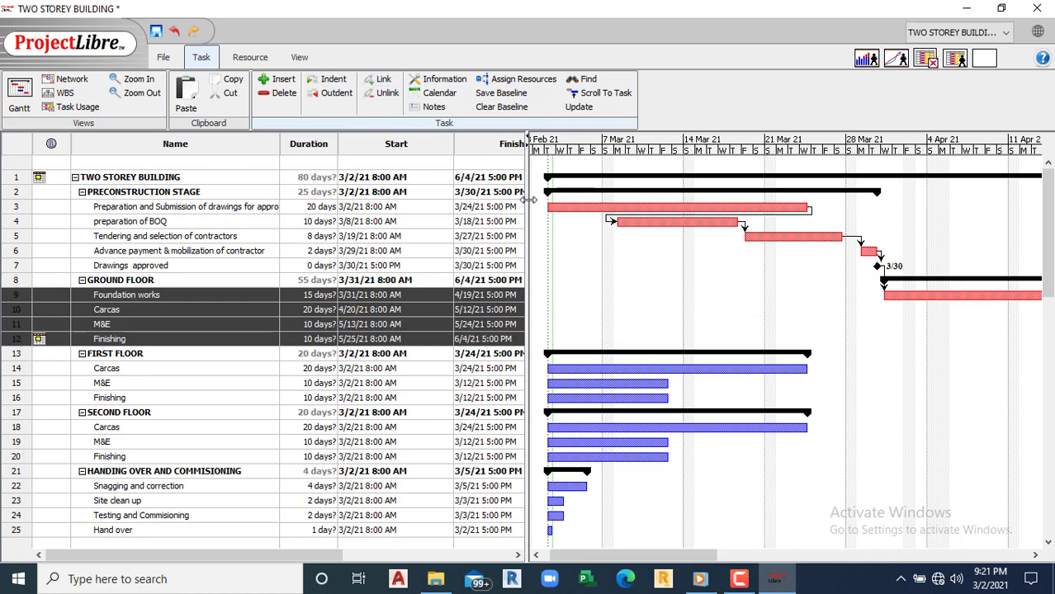
drag(706, 555, 871, 520)
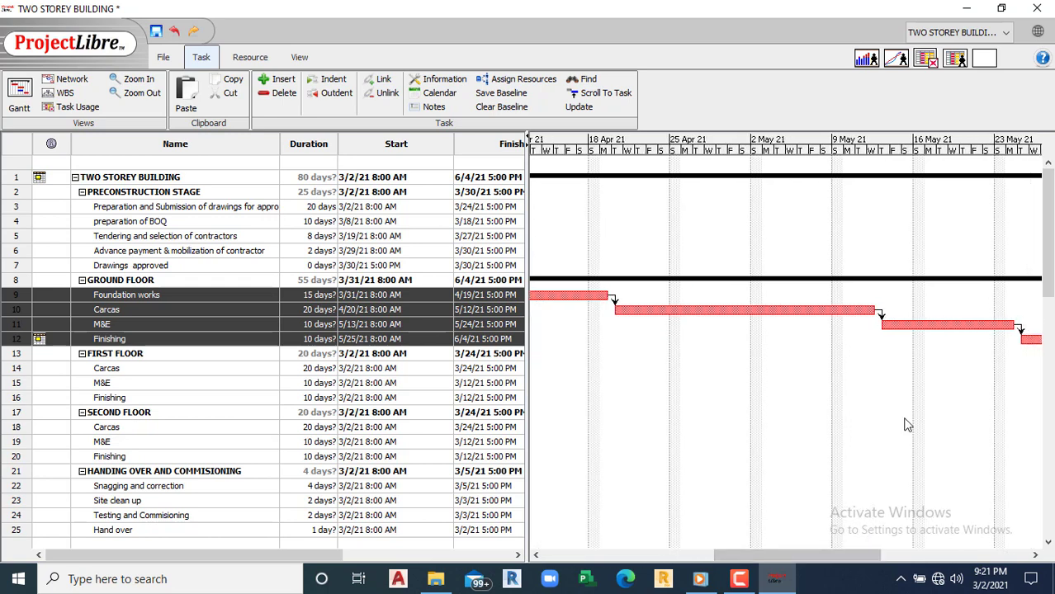
Step: Give the ground-floor Carcas-to-M&E link a -15 day lag
double_click(880, 314)
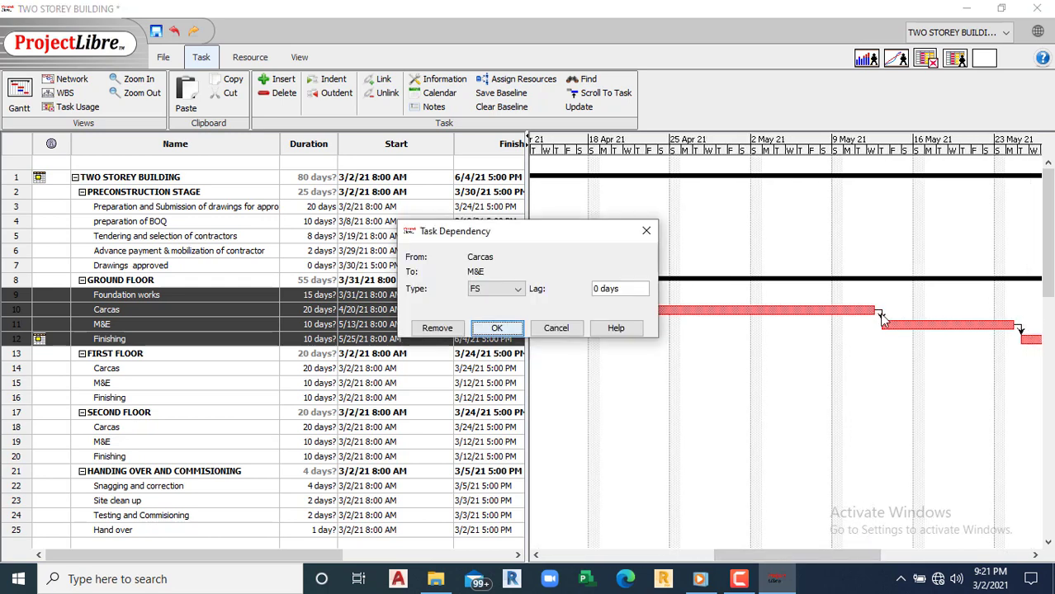
click(596, 288)
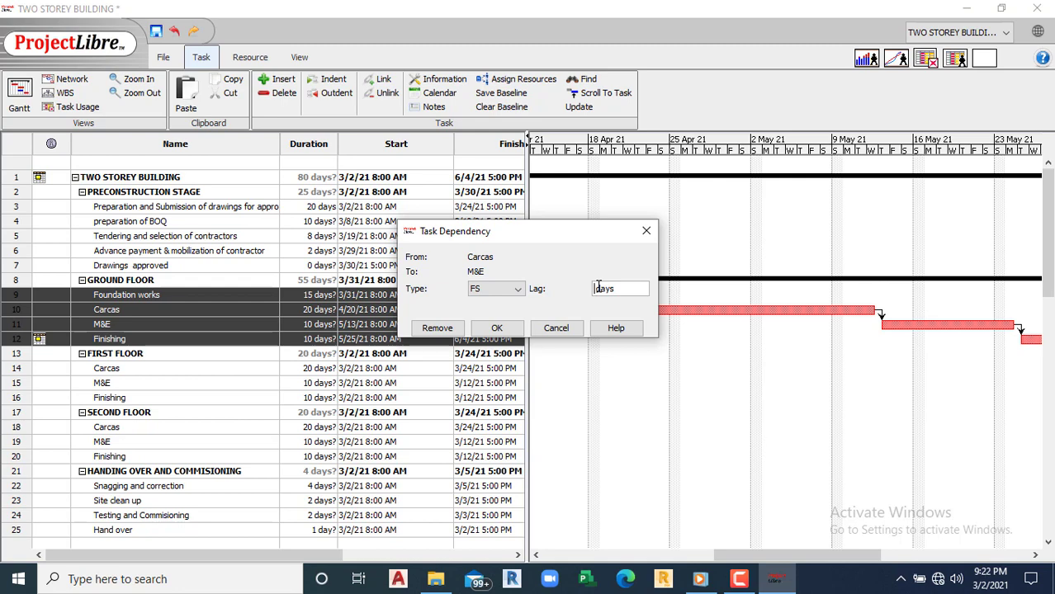
text(15)
click(498, 329)
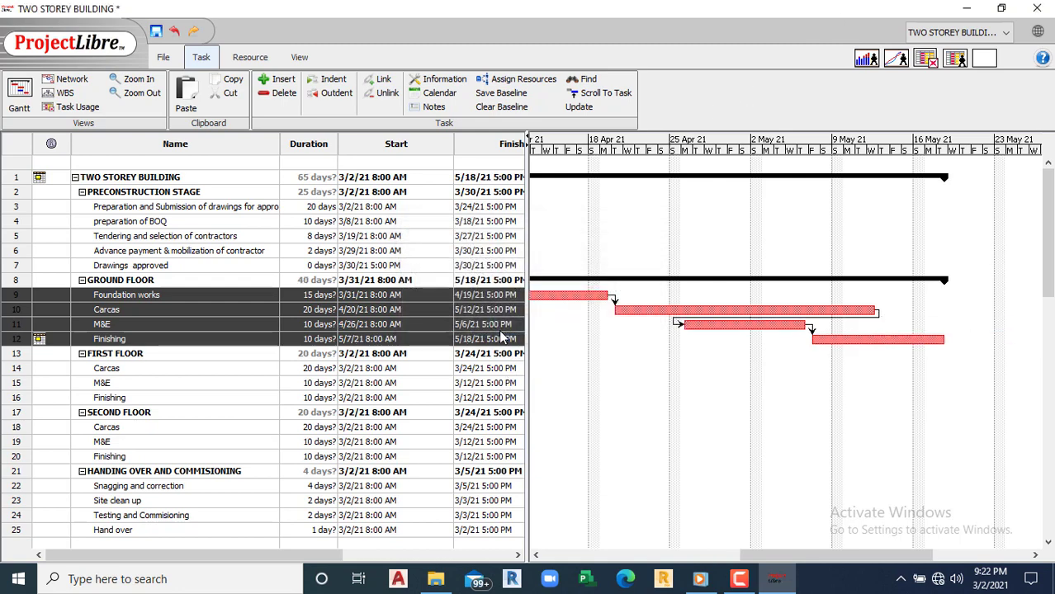
Step: Set a -5 day lag on the M&E-to-Finishing link
click(149, 383)
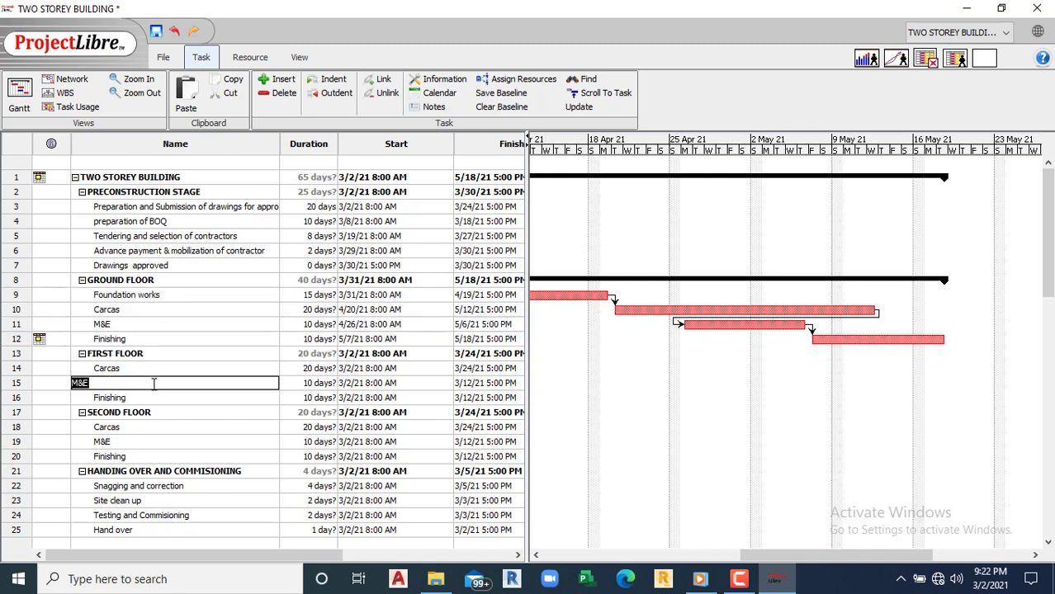
double_click(317, 398)
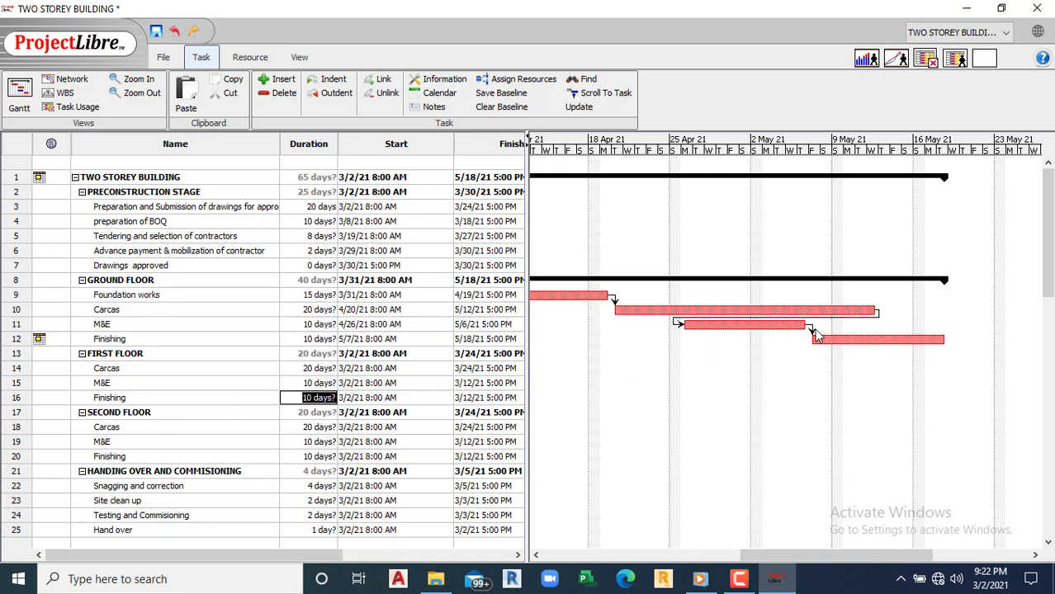
double_click(811, 330)
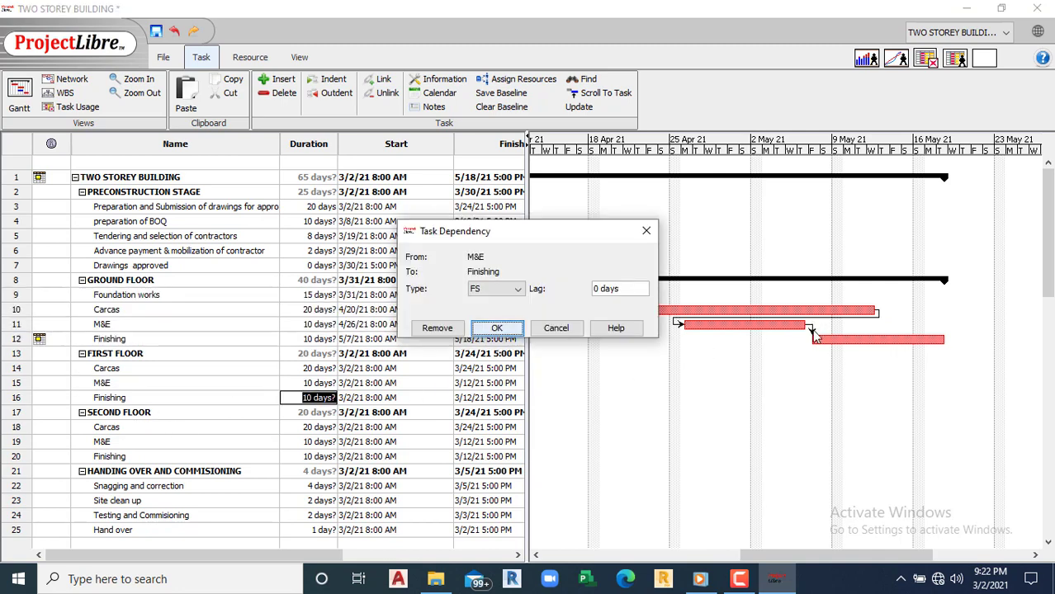
click(599, 288)
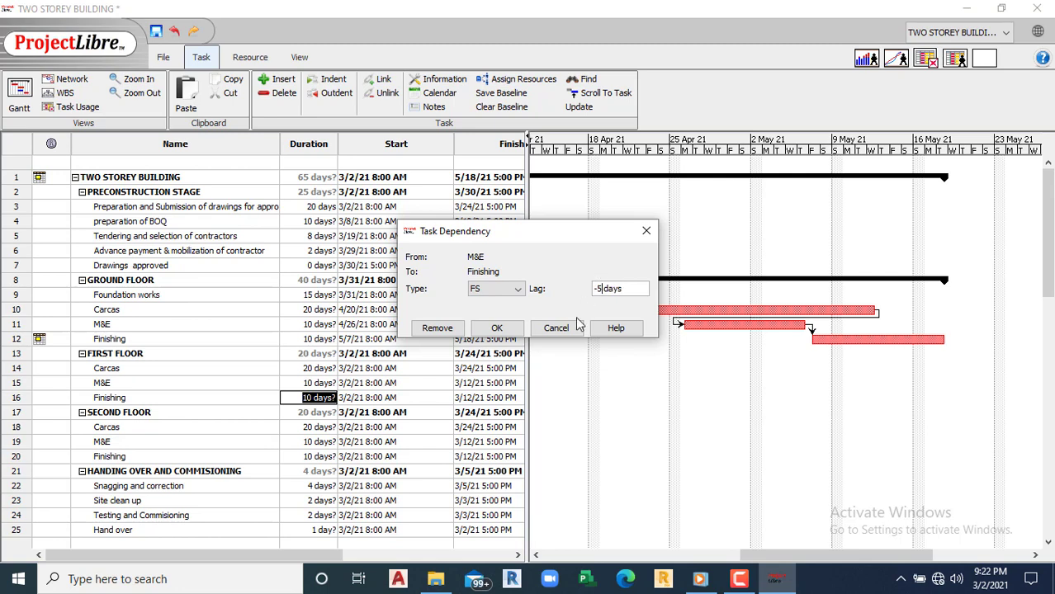
click(487, 330)
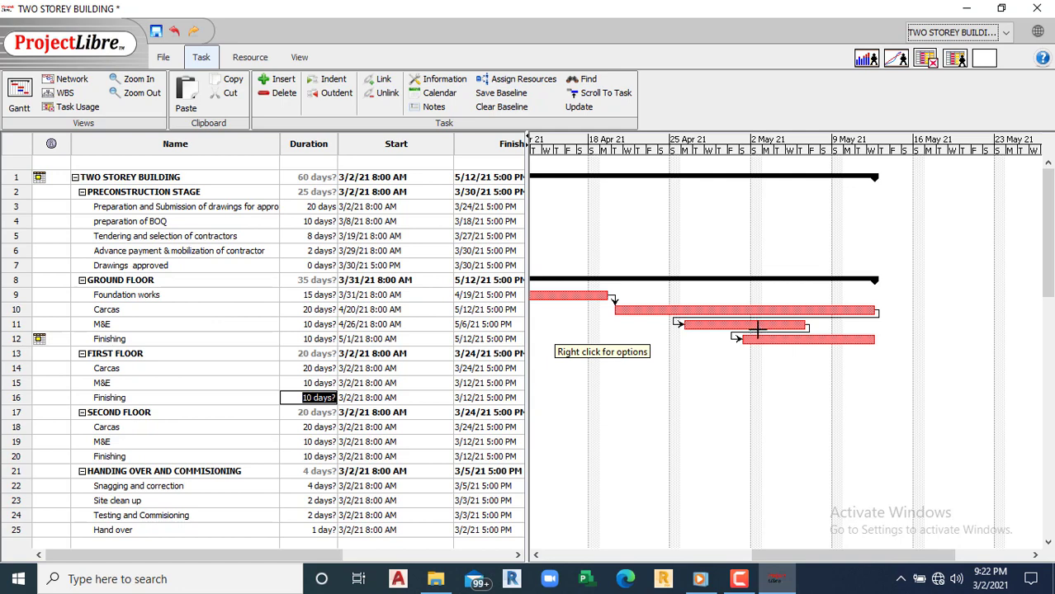
Step: Correct the Carcas-to-M&E lag to -5 days
double_click(677, 321)
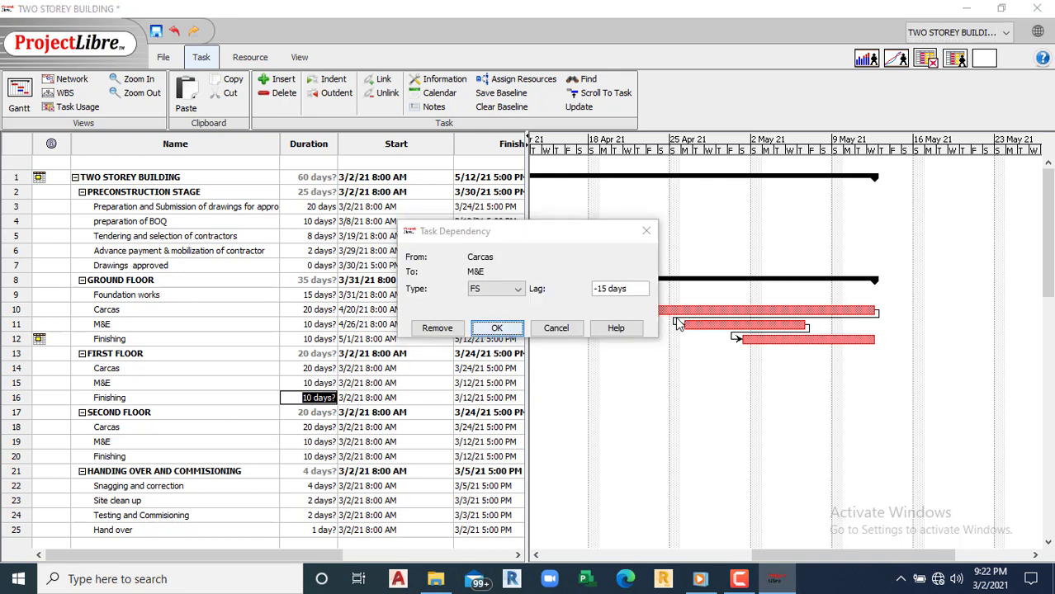
click(595, 293)
text(-)
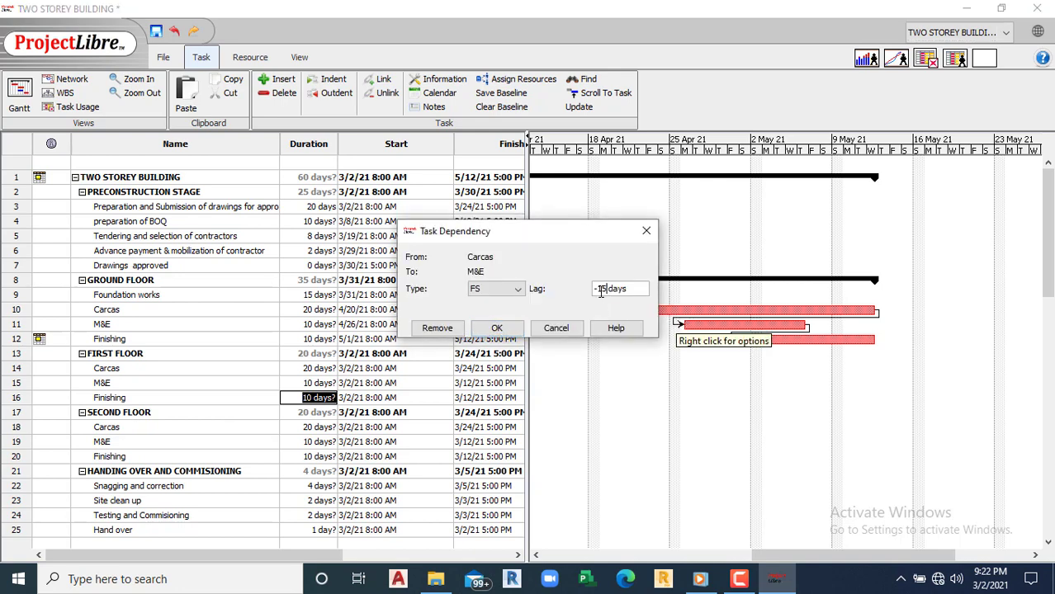
key(BackSpace)
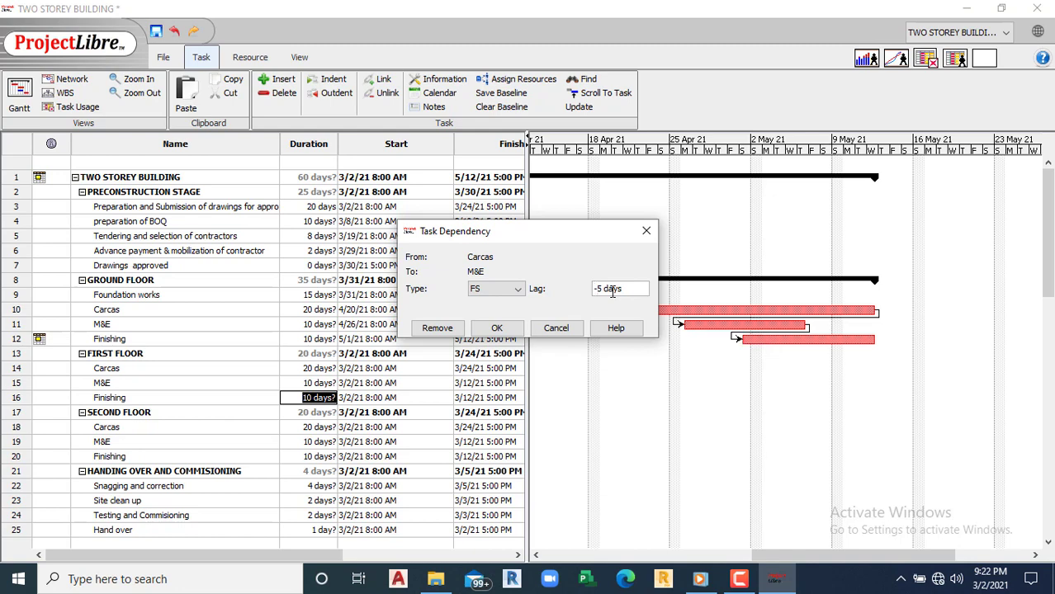
click(497, 327)
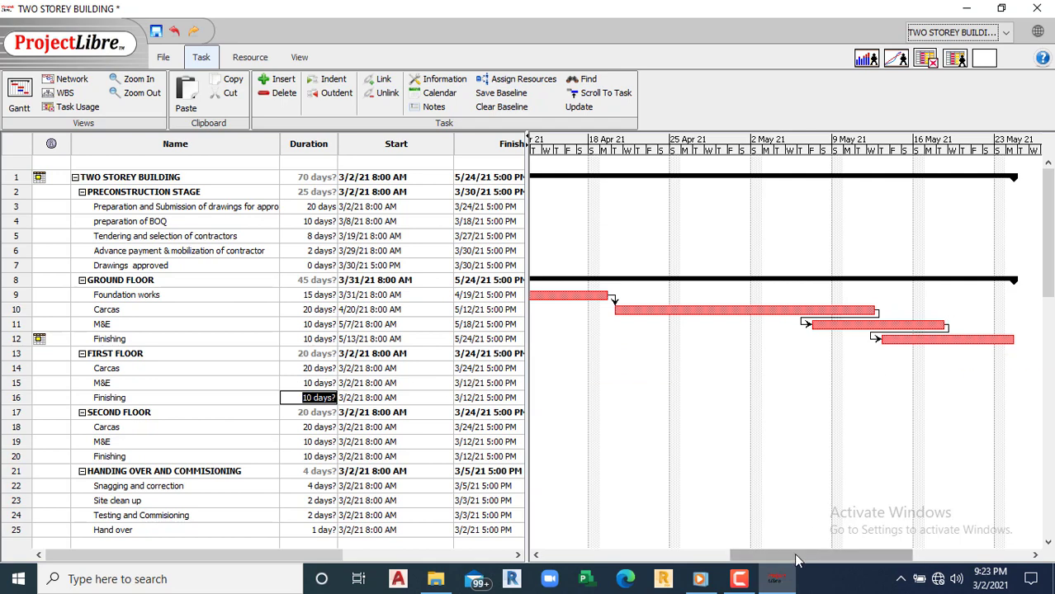
Step: Link ground-floor Finishing to first-floor Carcas
drag(788, 557, 742, 555)
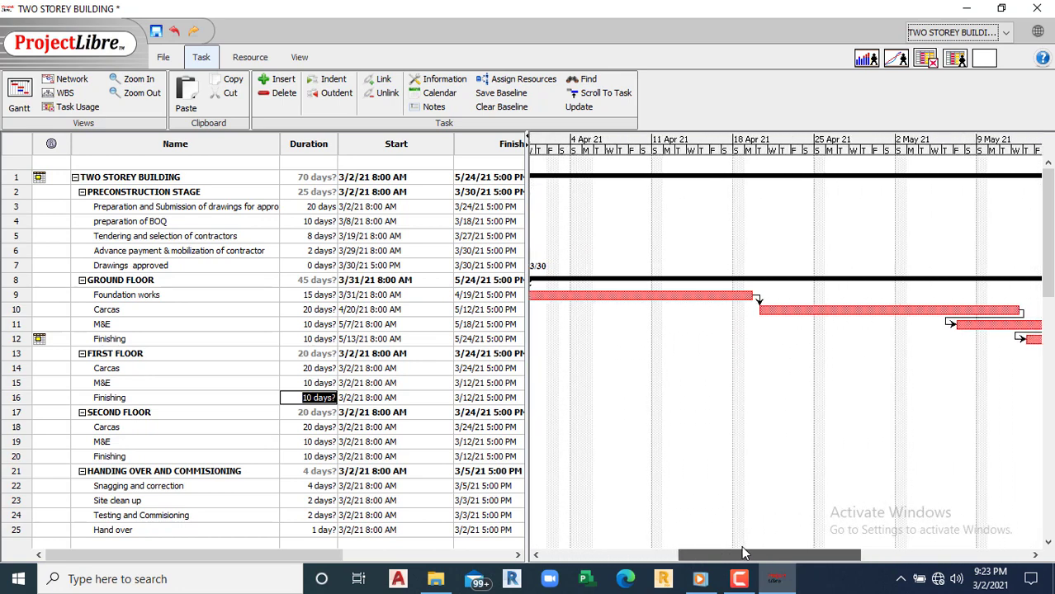
click(16, 339)
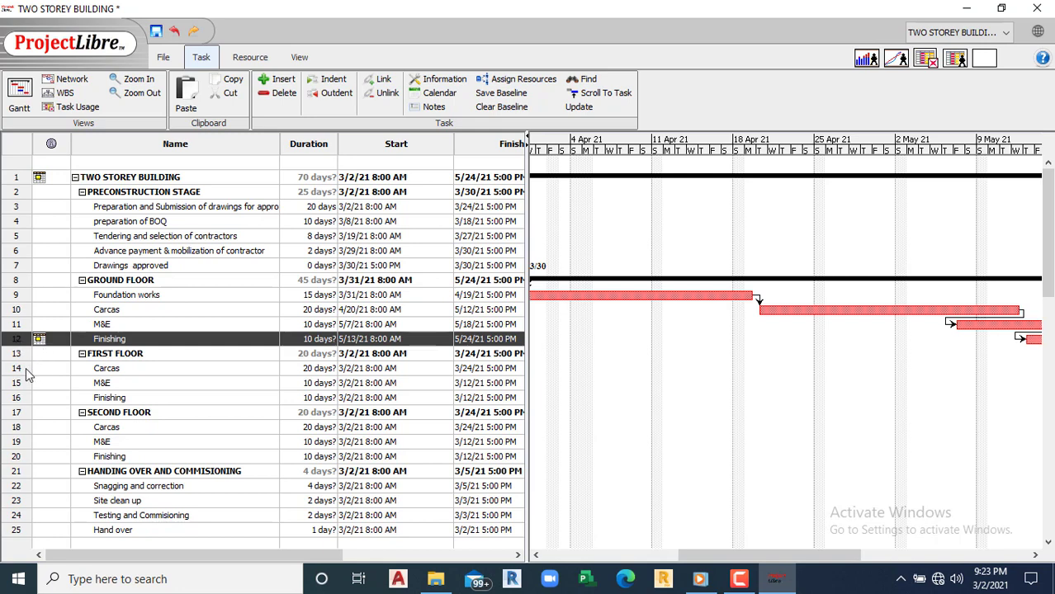
ctrl+click(21, 370)
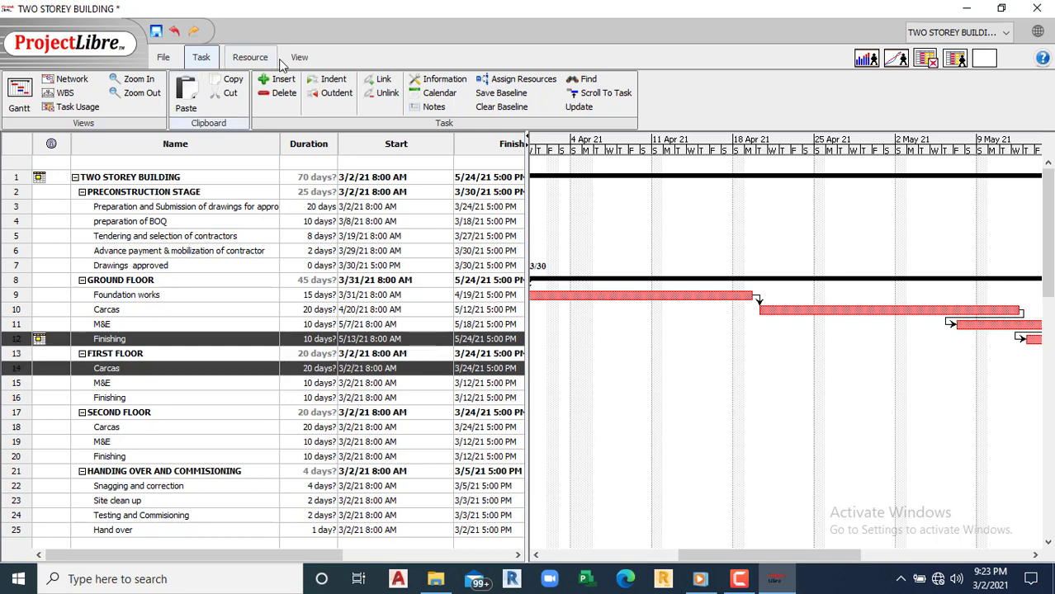
click(378, 82)
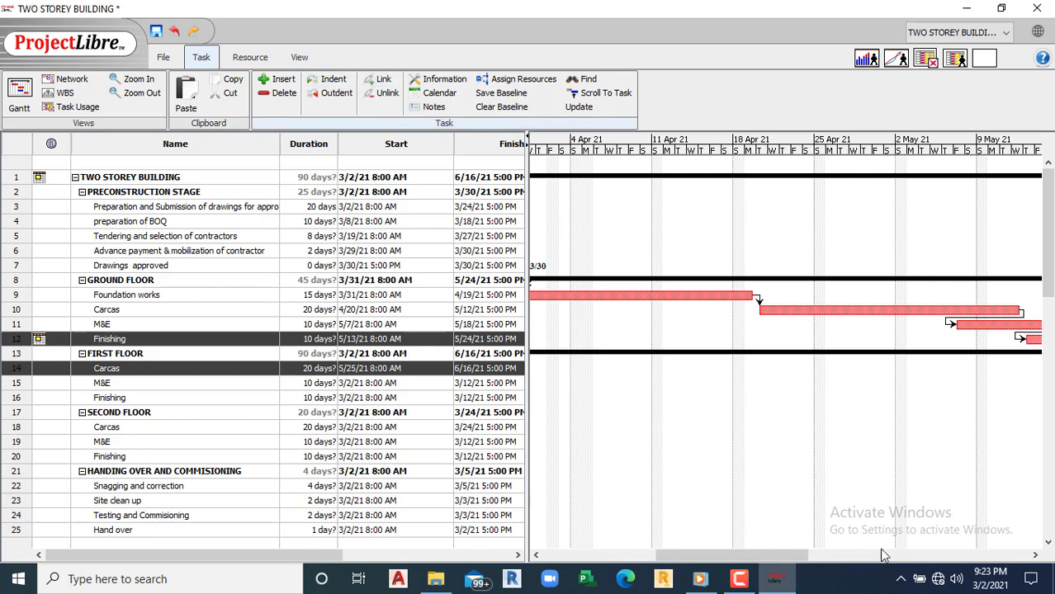
drag(695, 554, 723, 532)
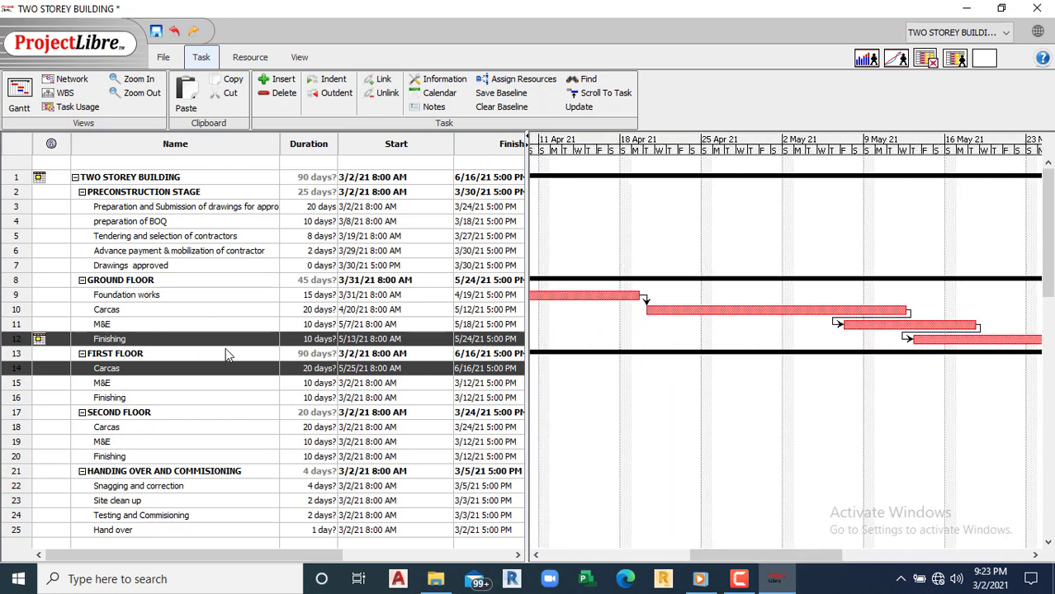
Step: Link the three first-floor tasks, Carcas through Finishing, in sequence
click(17, 371)
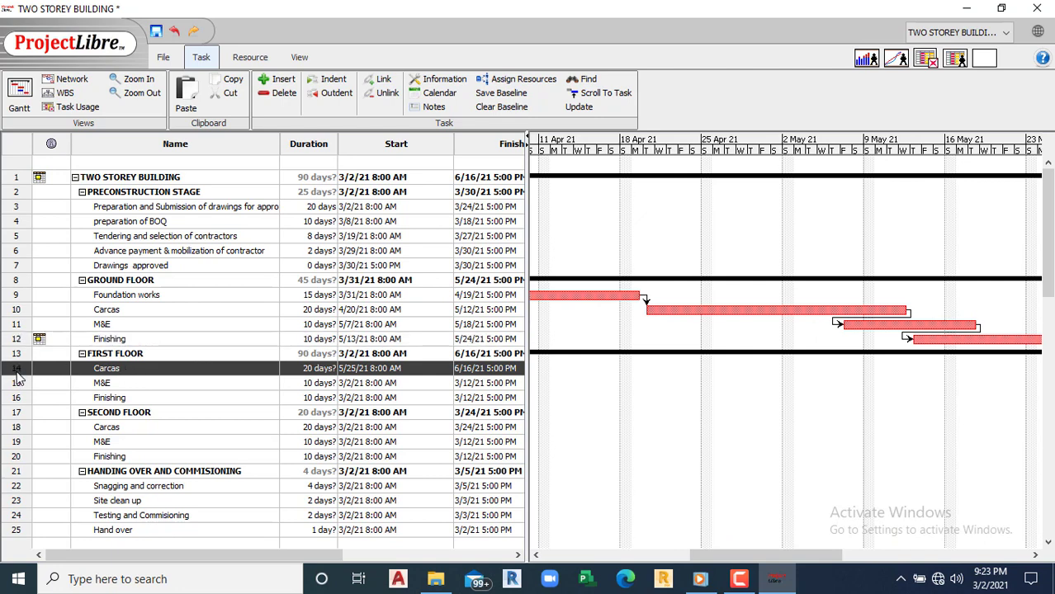
click(18, 396)
drag(17, 368, 20, 403)
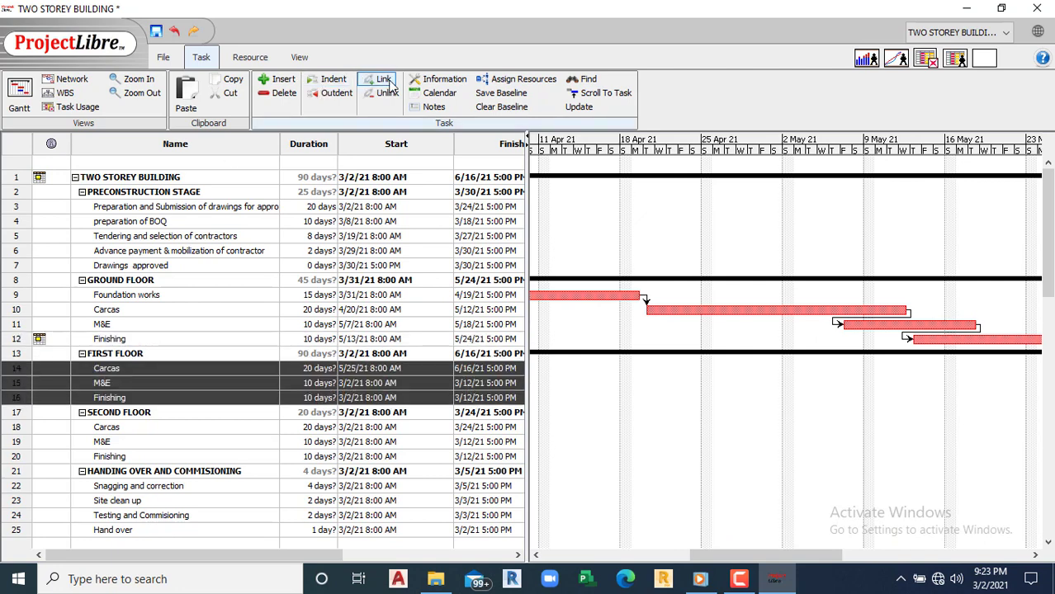
click(384, 80)
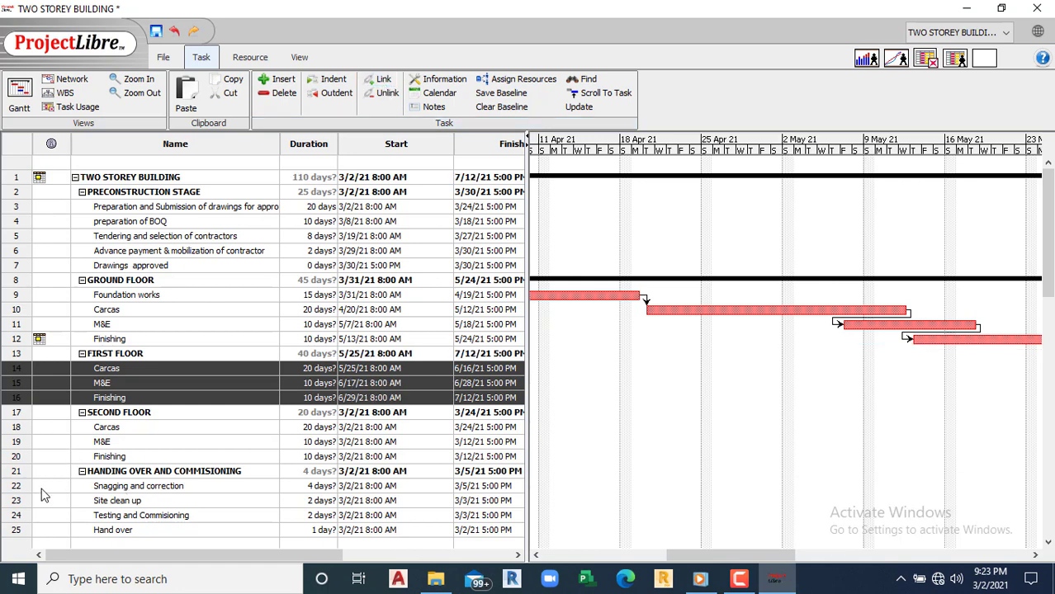
Step: Link the three second-floor tasks and the four handover tasks in sequence
click(17, 427)
drag(18, 434, 20, 462)
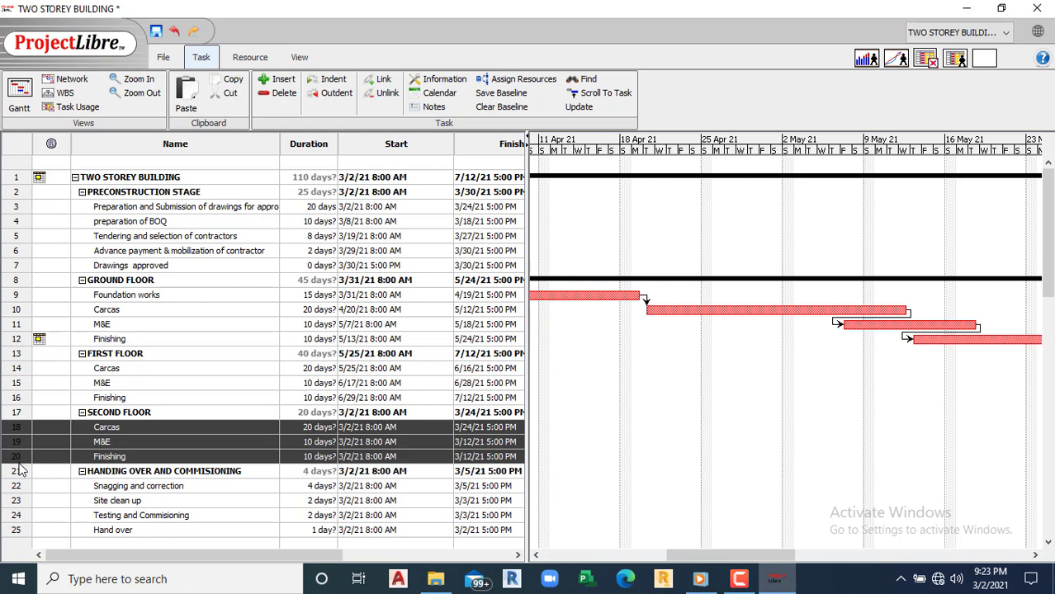
click(381, 79)
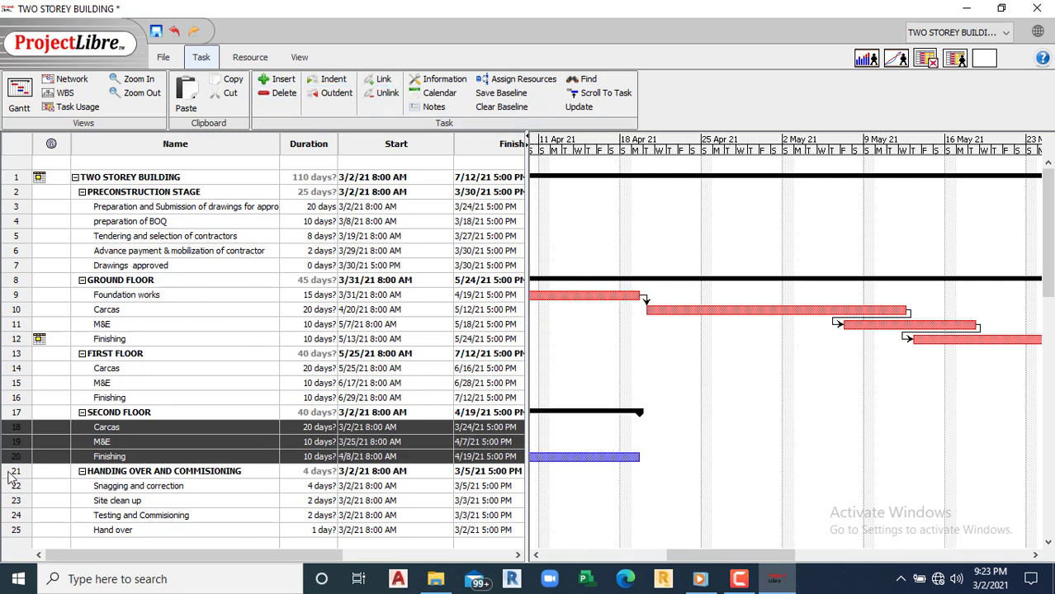
drag(23, 492, 23, 531)
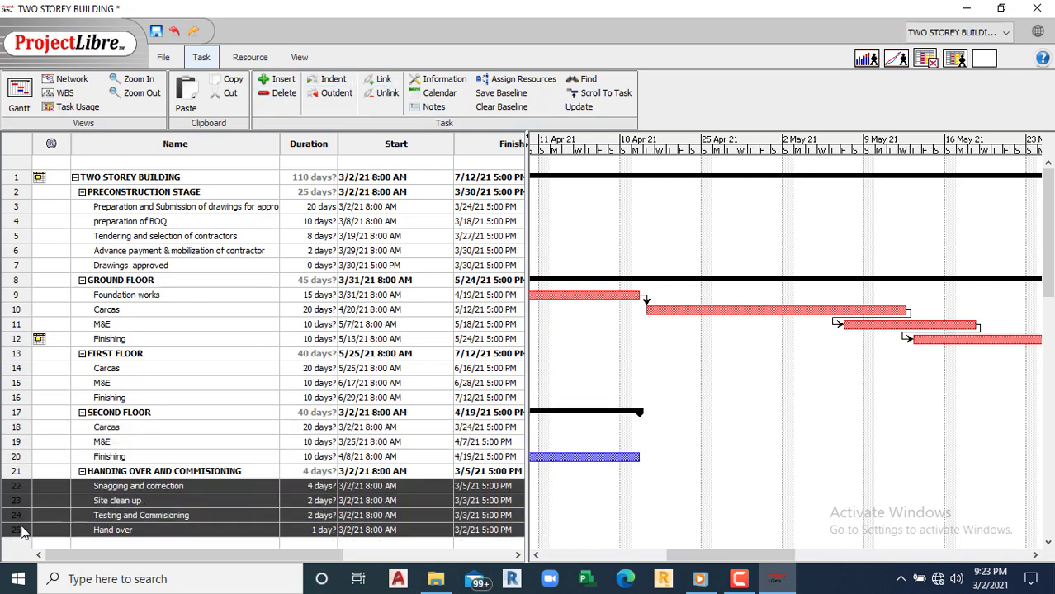
click(381, 80)
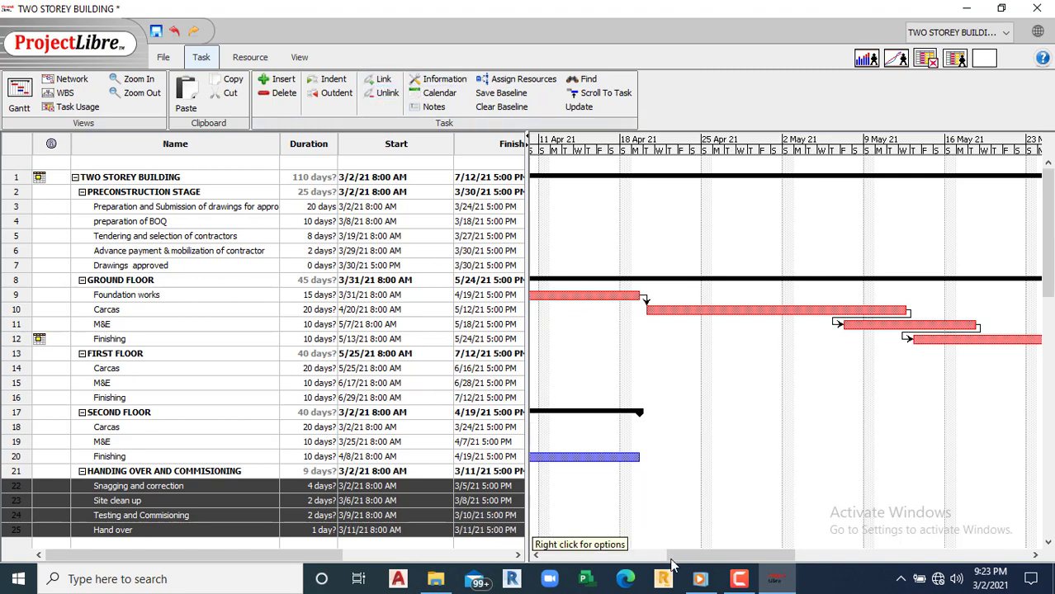
drag(683, 563, 795, 543)
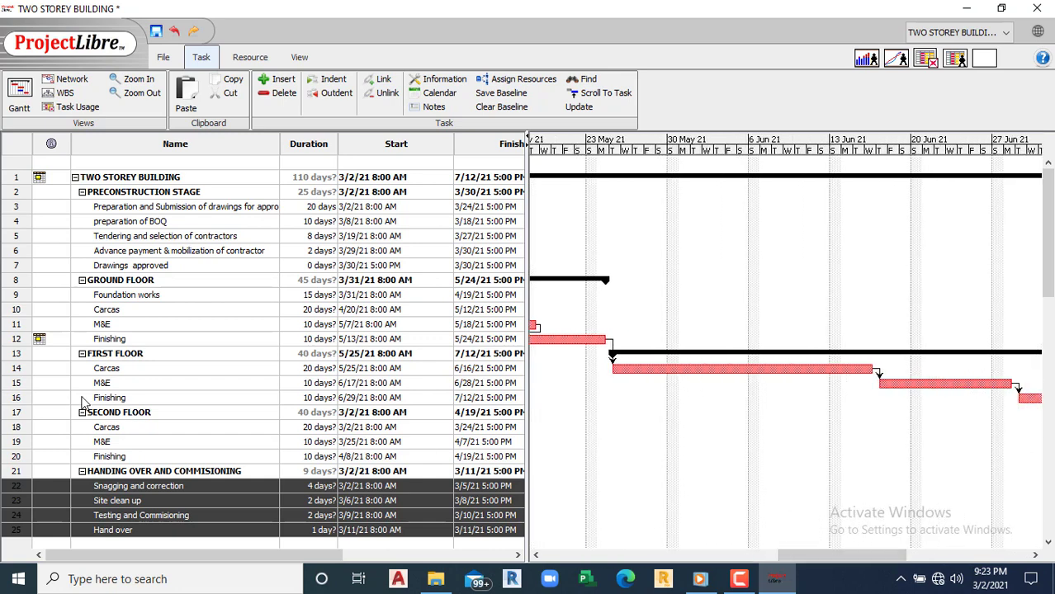
Step: Link first-floor Finishing to second-floor Carcas
click(23, 399)
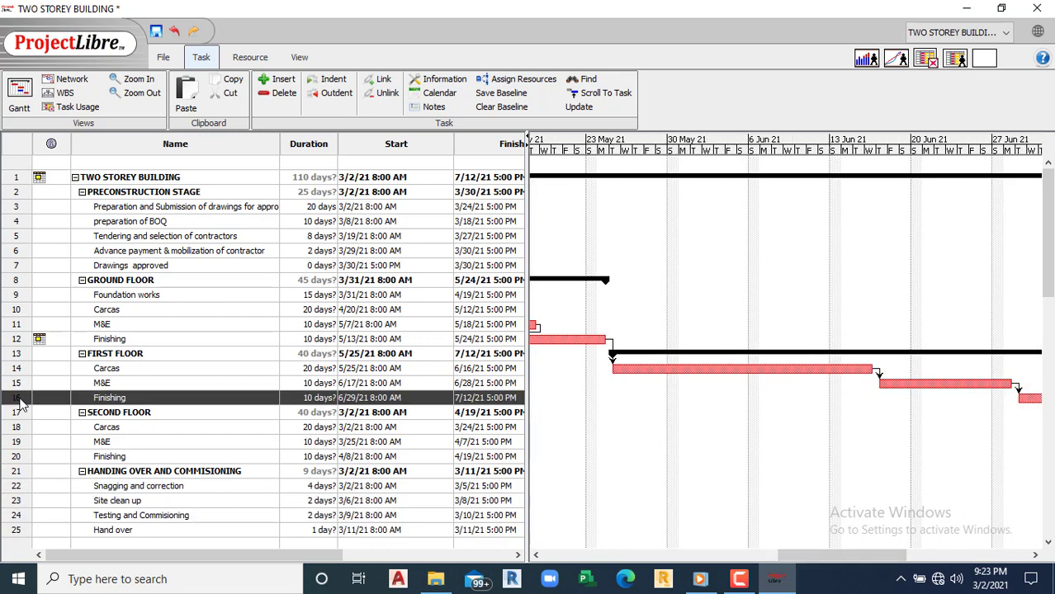
ctrl+click(25, 427)
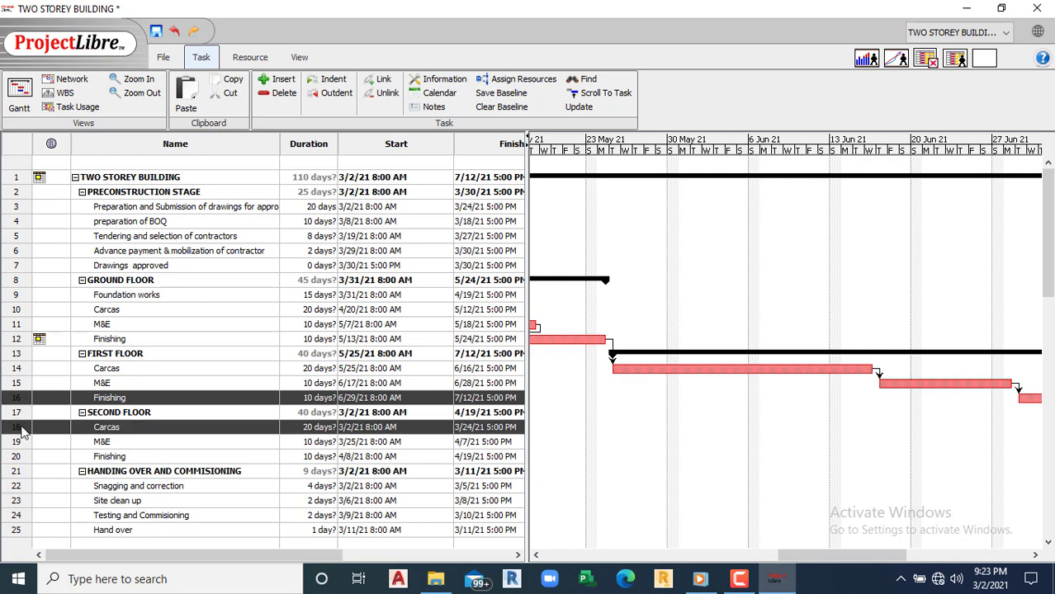
click(383, 79)
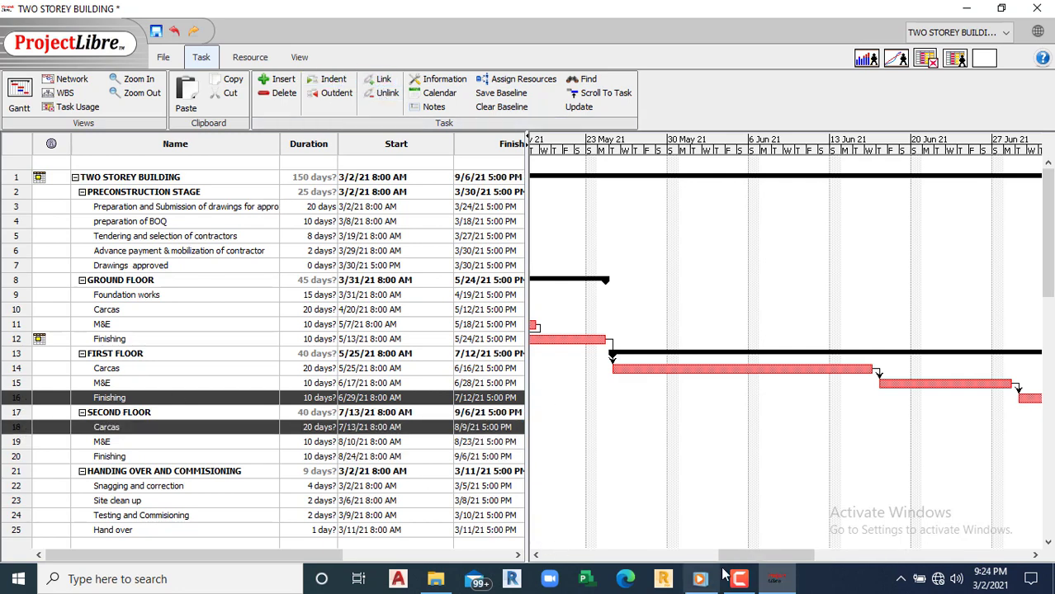
drag(727, 562, 917, 543)
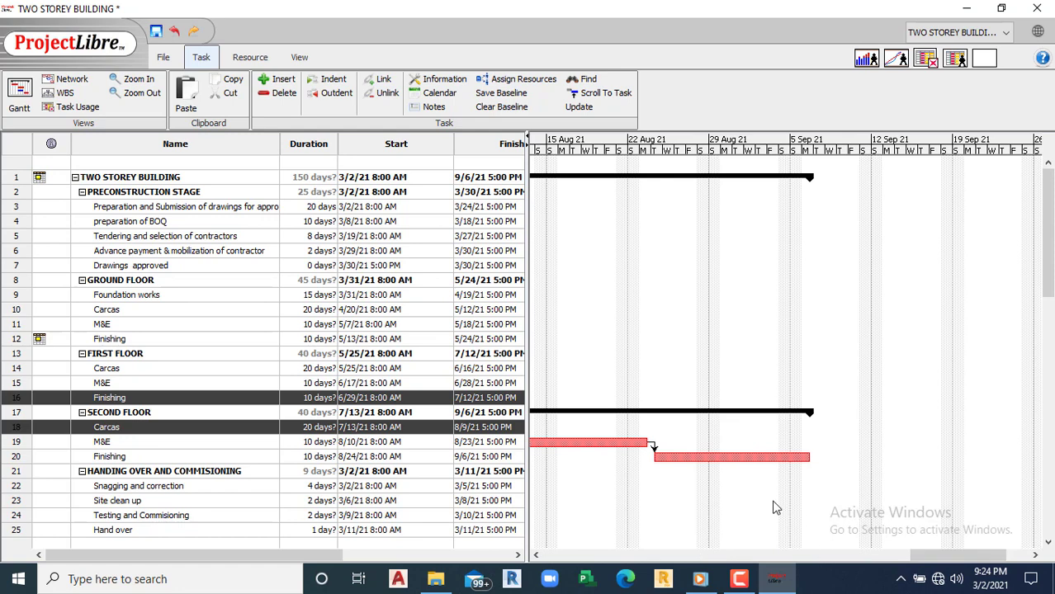
mouse_move(289, 555)
mouse_down()
mouse_move(459, 553)
mouse_move(295, 554)
mouse_up()
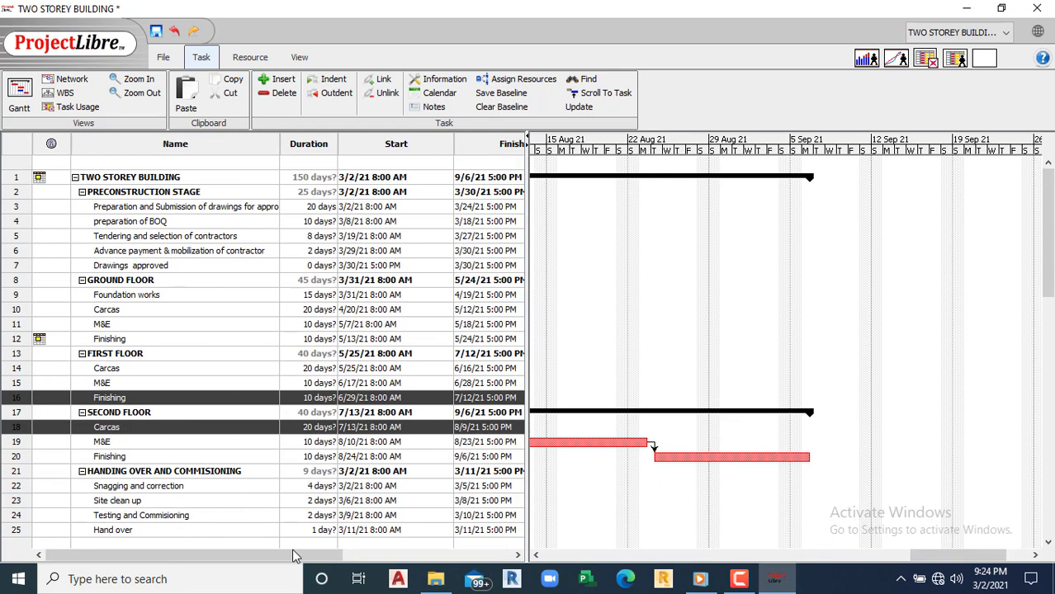
Step: Link second-floor Finishing to Snagging and correction
double_click(118, 458)
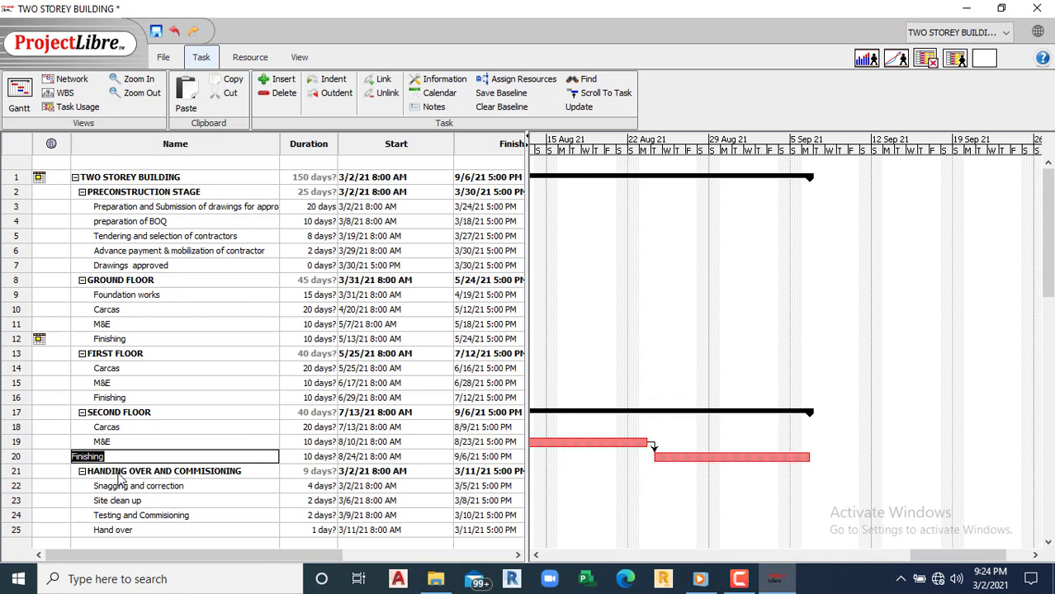
ctrl+click(159, 490)
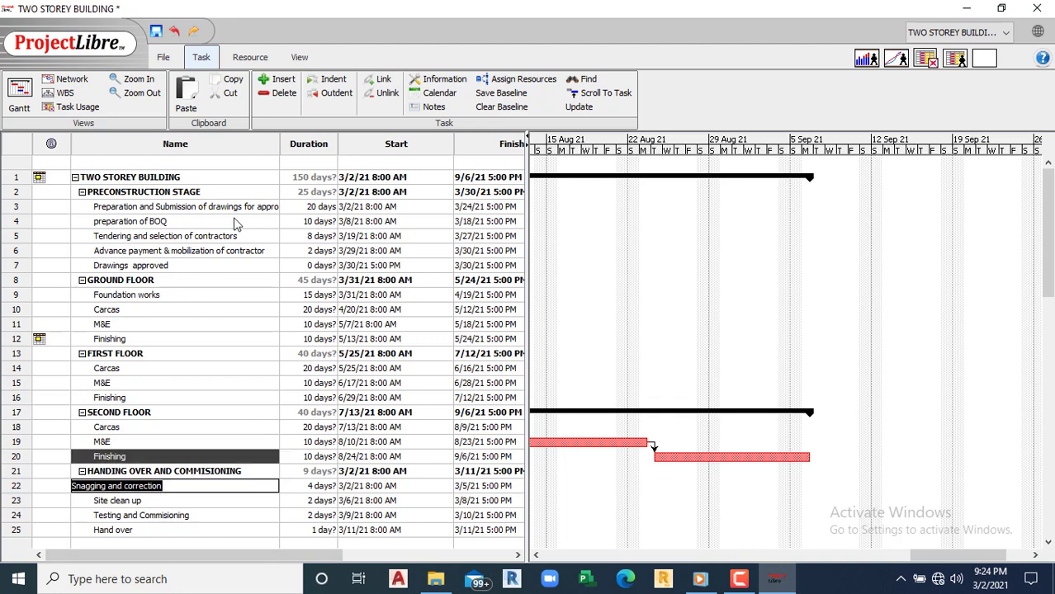
click(371, 82)
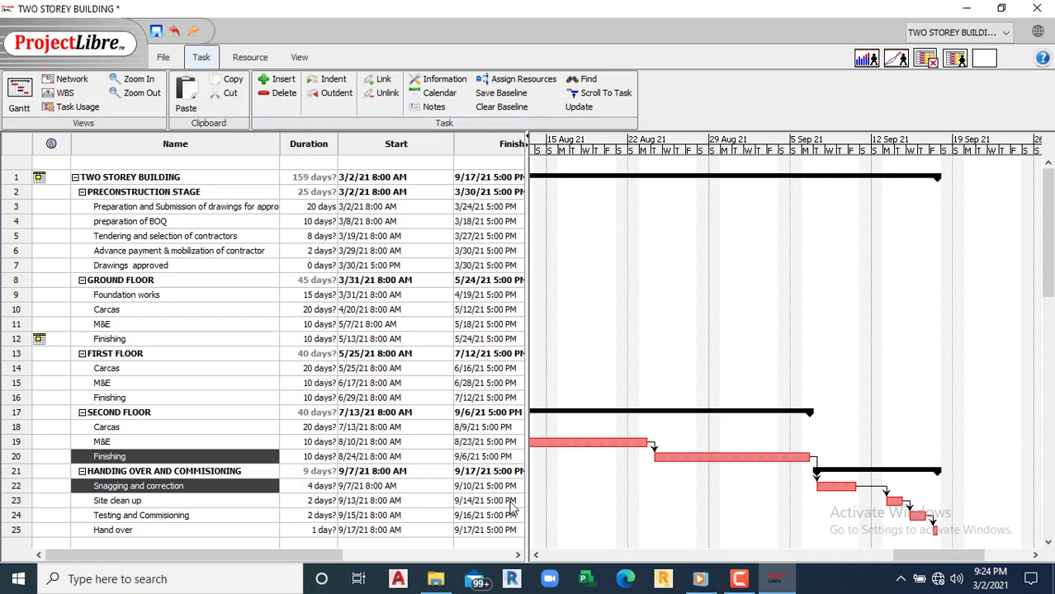
Step: Review the ground-floor Carcas-to-M&E and M&E-to-Finishing links without changing them
drag(896, 555, 736, 524)
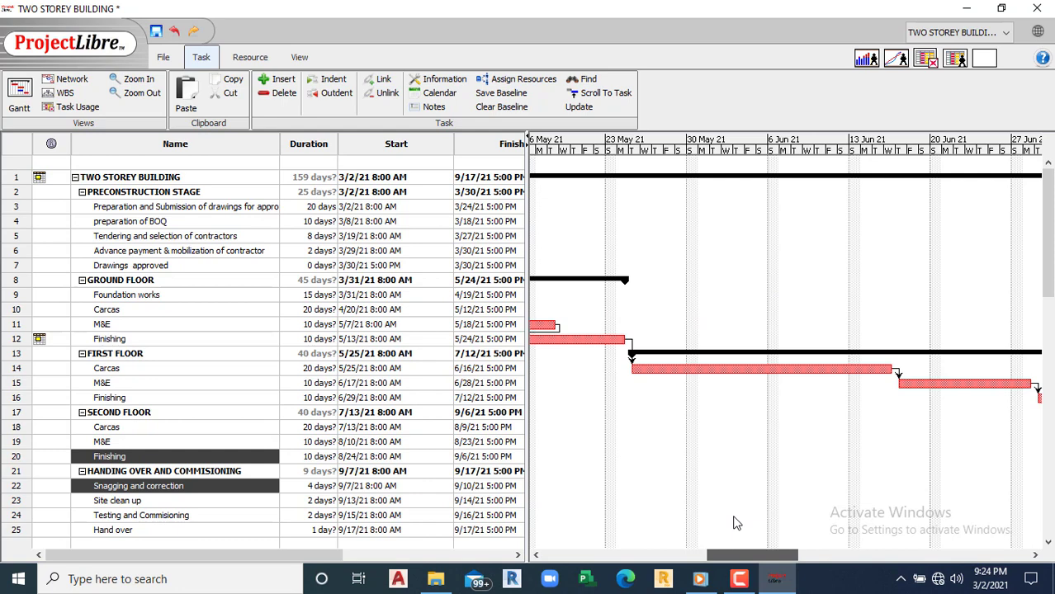
drag(736, 523, 686, 525)
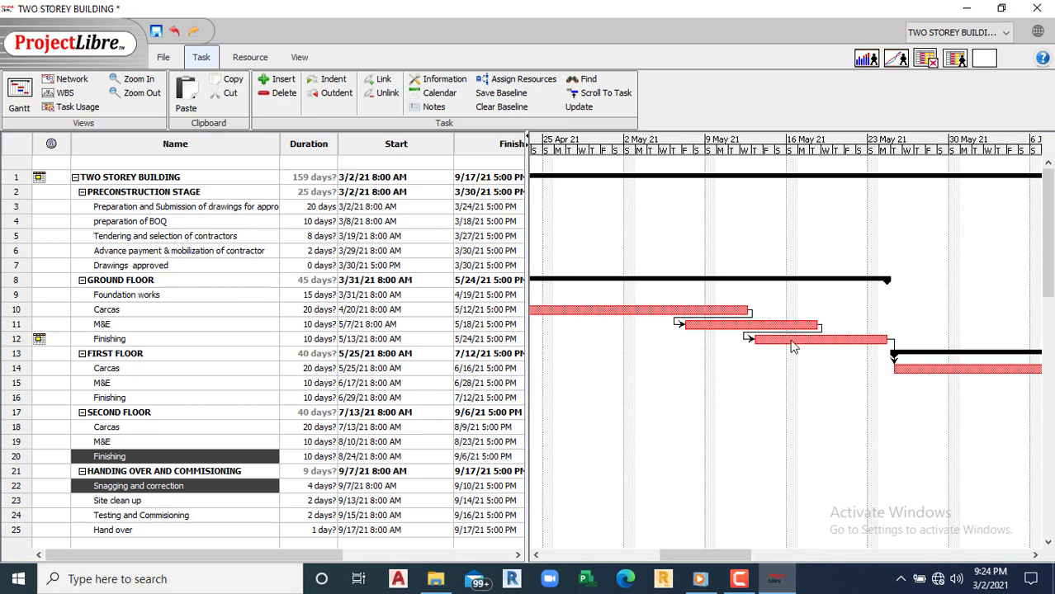
double_click(749, 317)
click(645, 234)
double_click(815, 330)
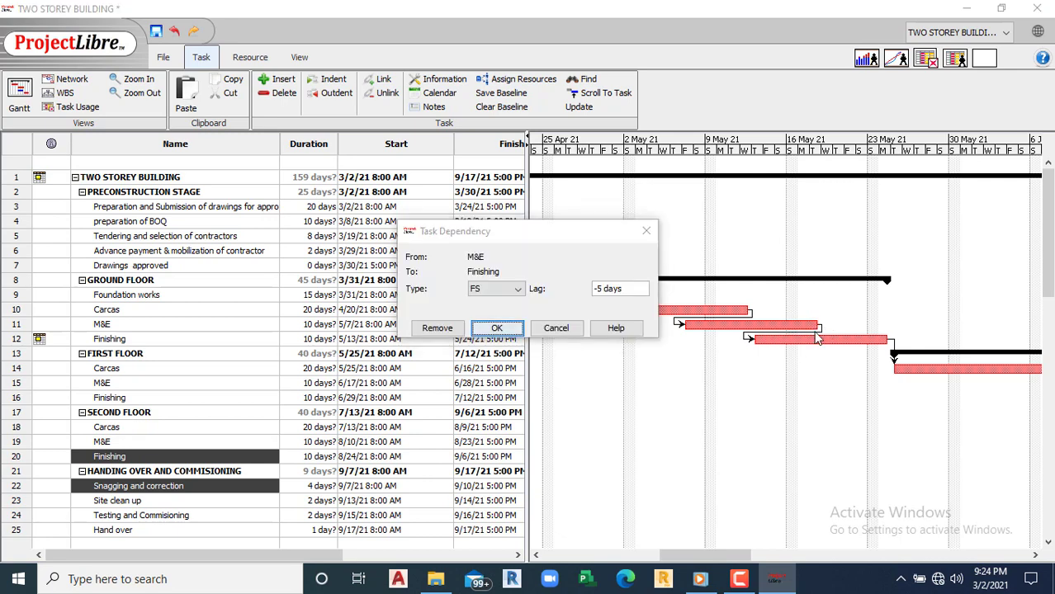
key(Escape)
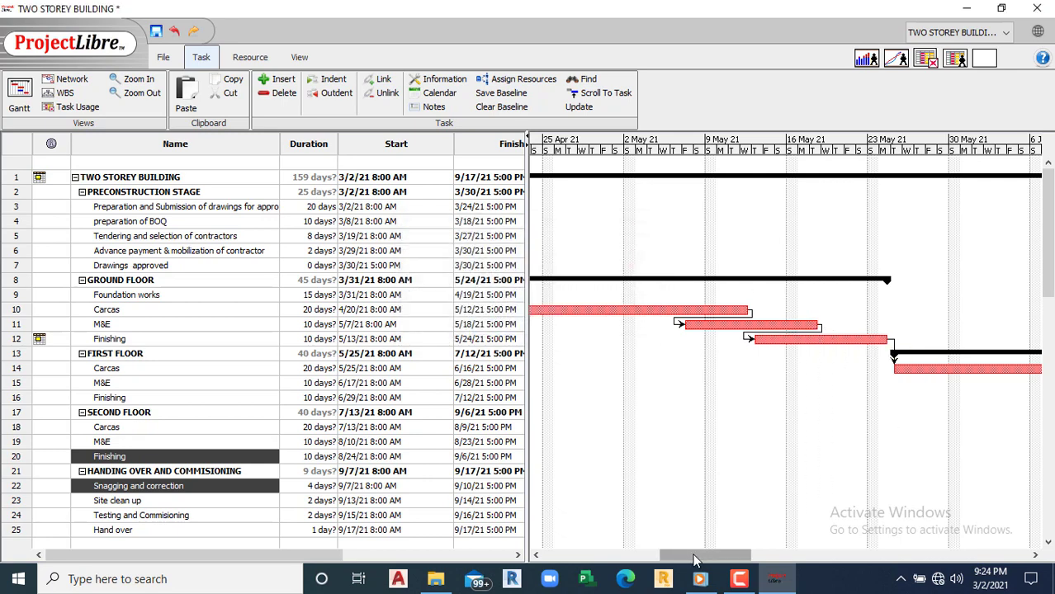
drag(699, 558, 761, 560)
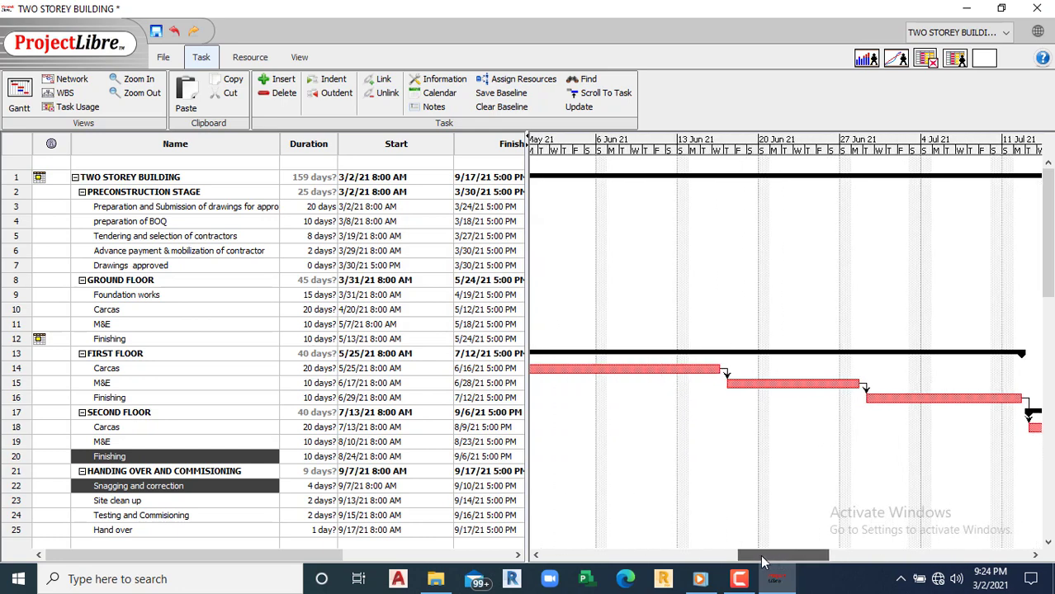
Step: Set a -5 day lag on the first-floor Carcas-to-M&E link
double_click(726, 376)
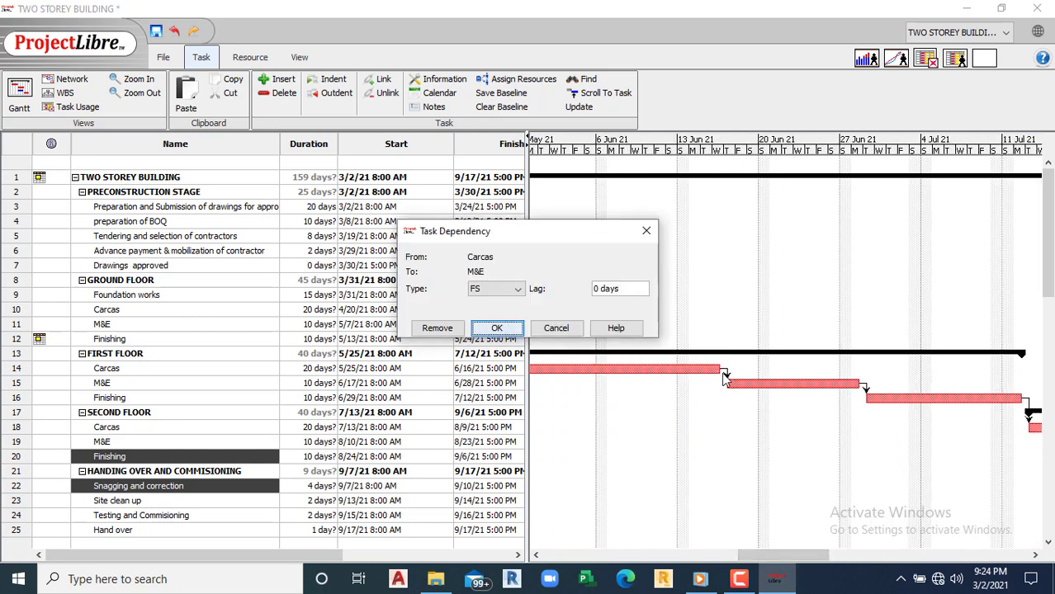
click(596, 290)
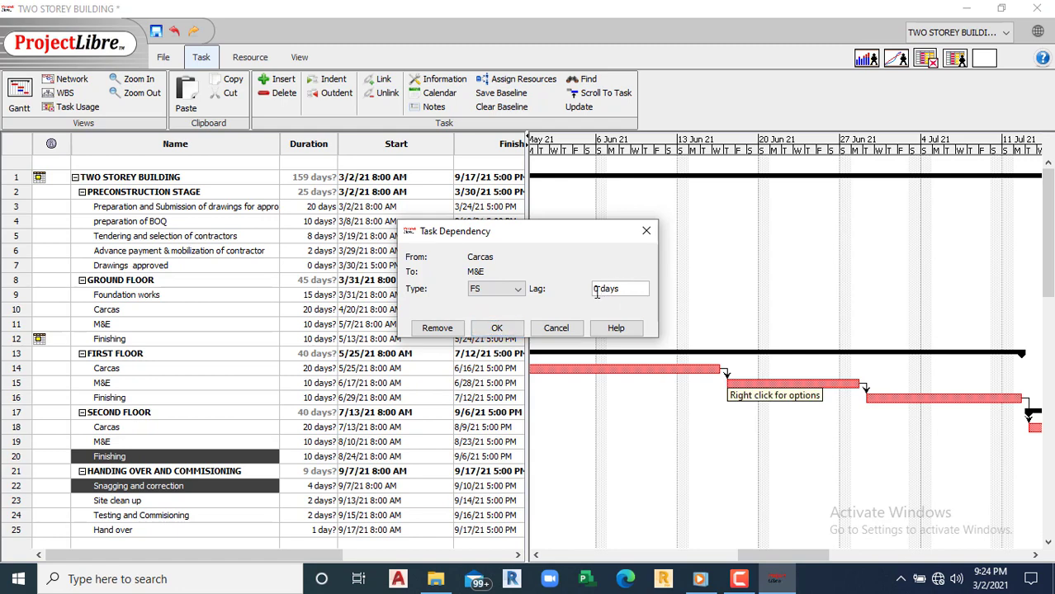
text(5)
click(495, 327)
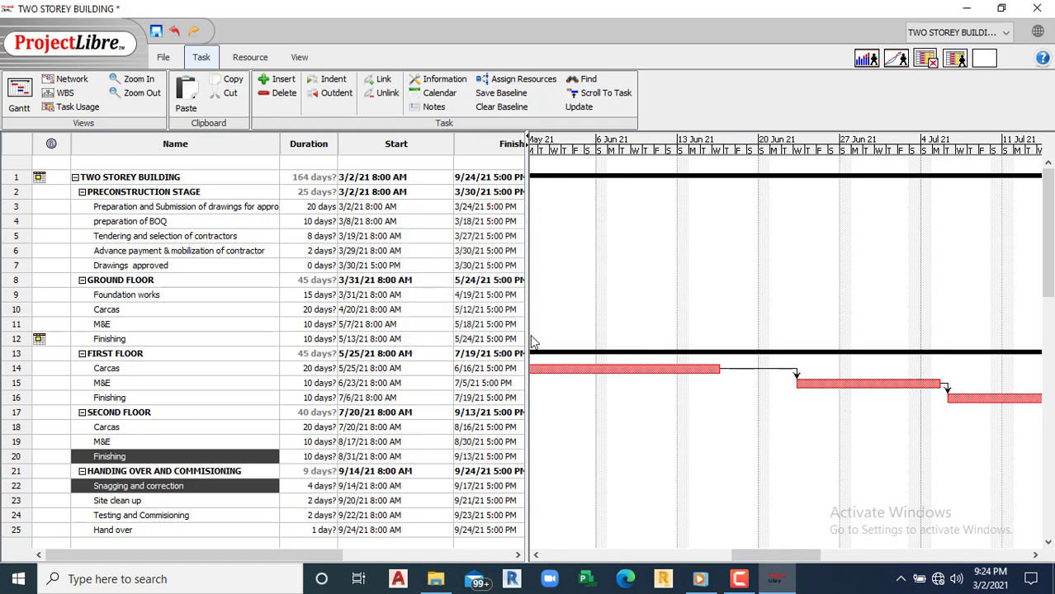
double_click(784, 369)
click(595, 289)
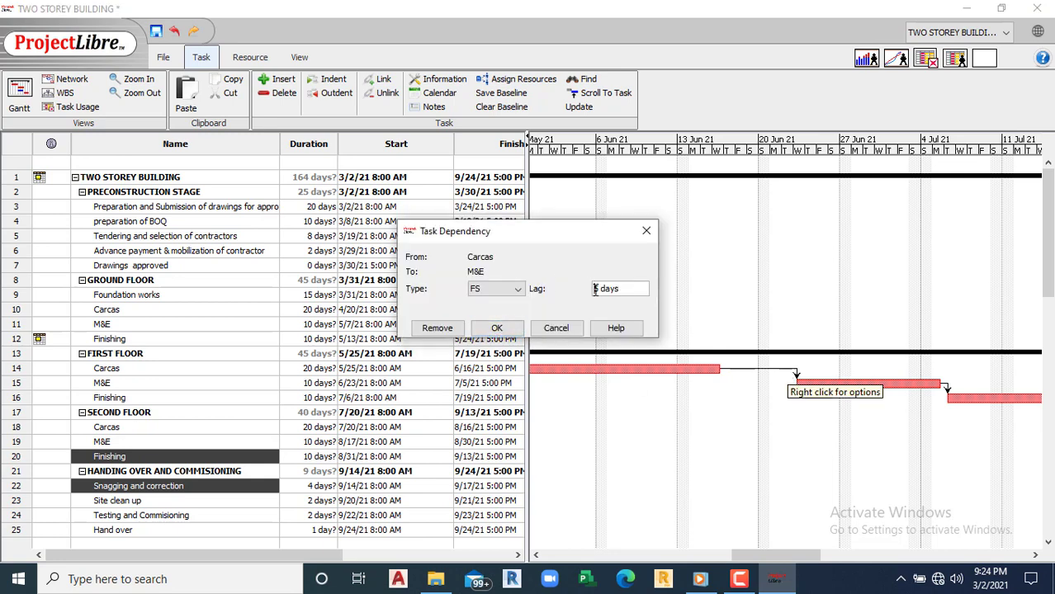
text(-)
click(496, 327)
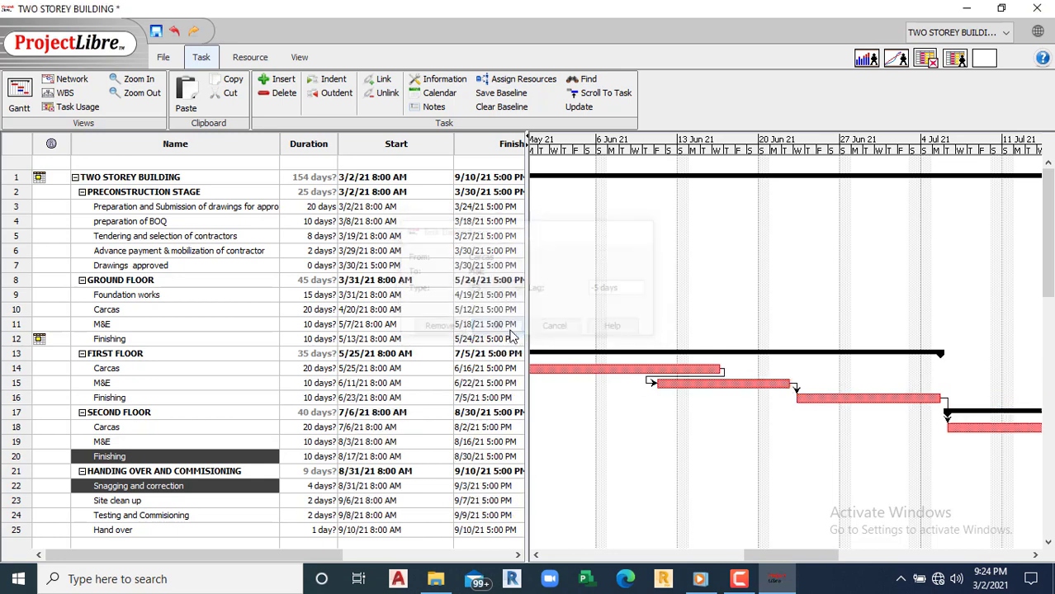
Step: Give the first-floor M&E-to-Finishing link a -5 day lag
double_click(793, 388)
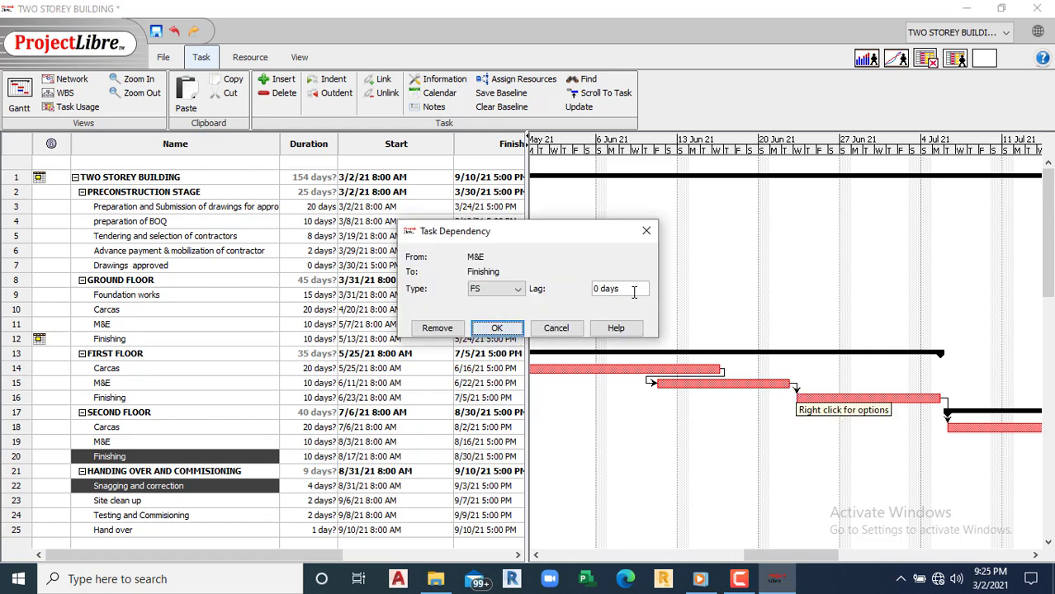
click(599, 289)
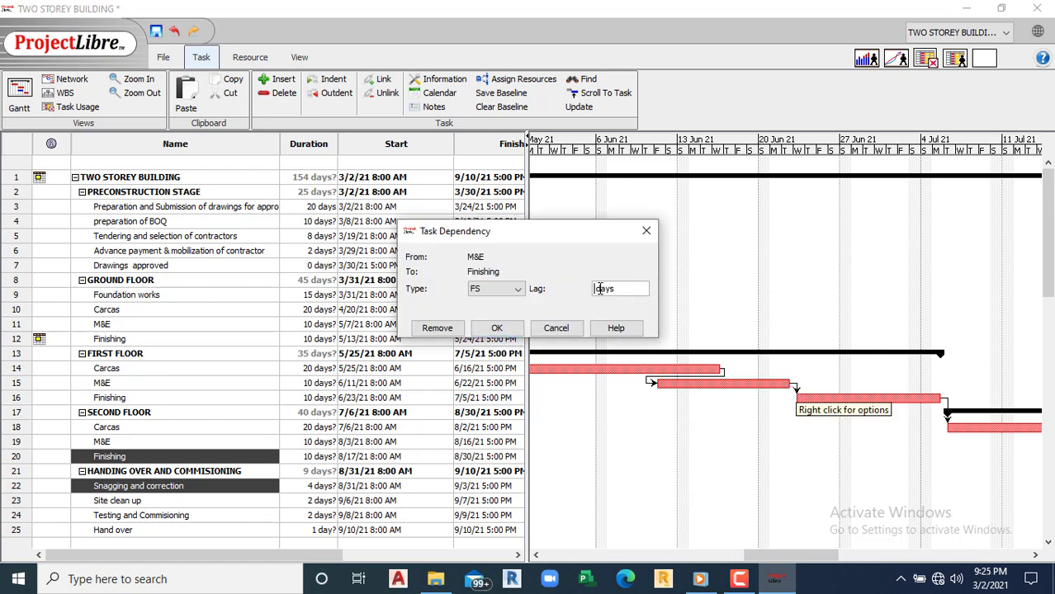
click(497, 328)
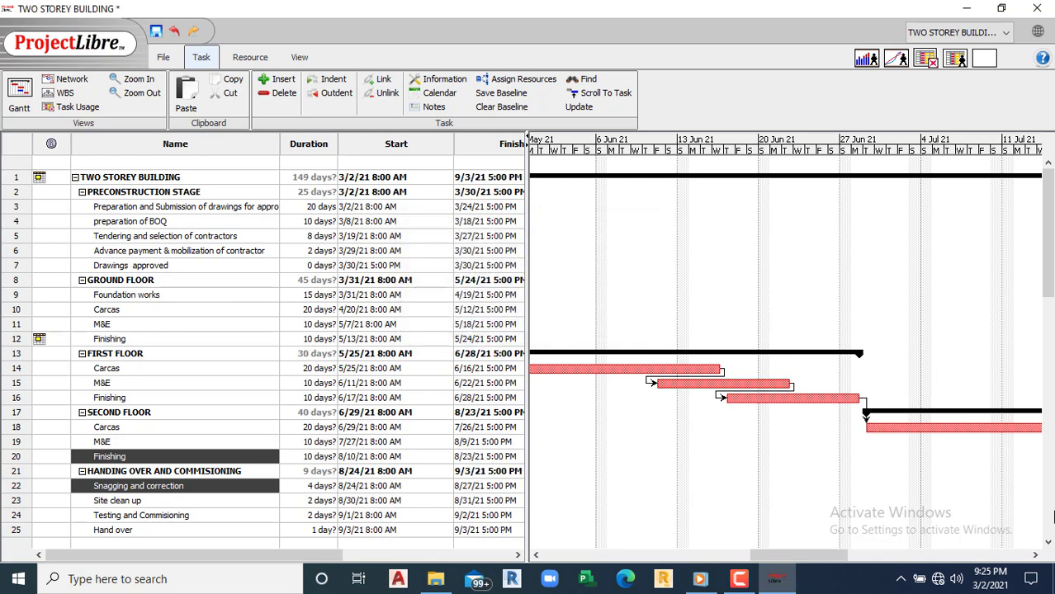
click(1048, 543)
click(1048, 543)
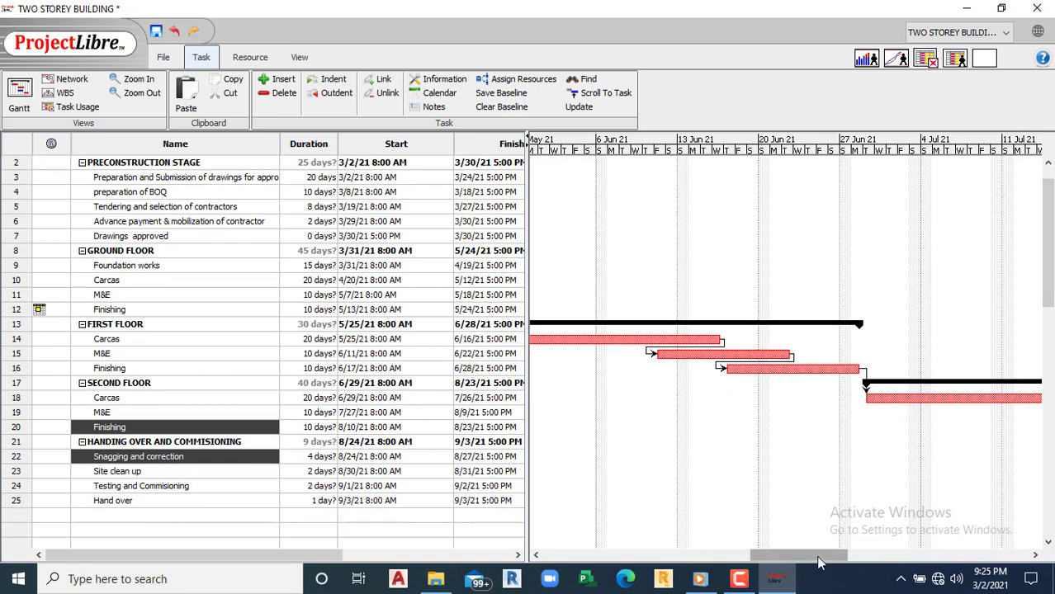
Step: Set -5 day lags on the second-floor Carcas-to-M&E and M&E-to-Finishing links
drag(825, 554, 874, 553)
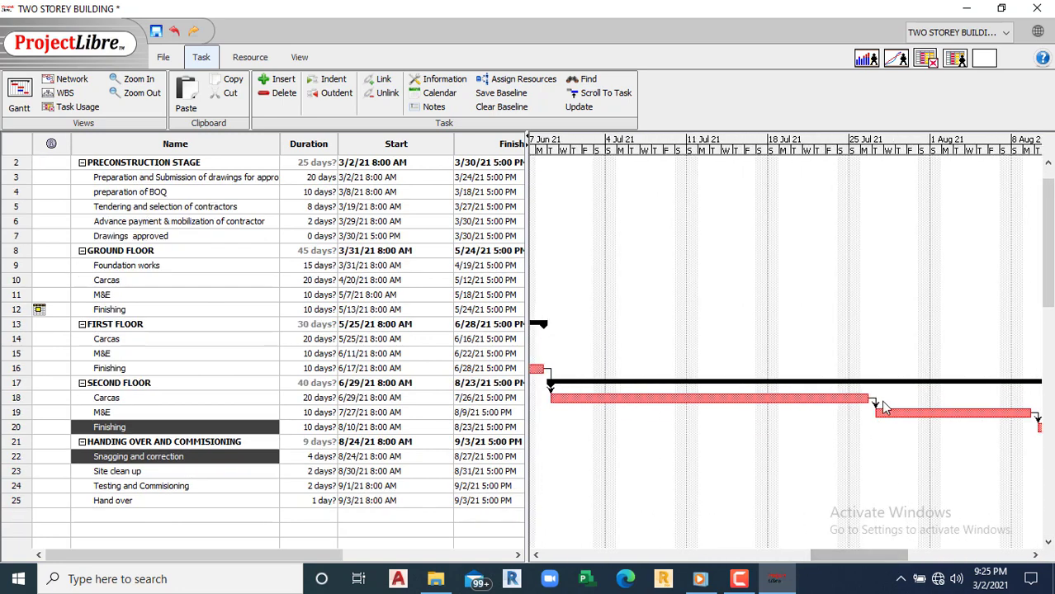
double_click(875, 404)
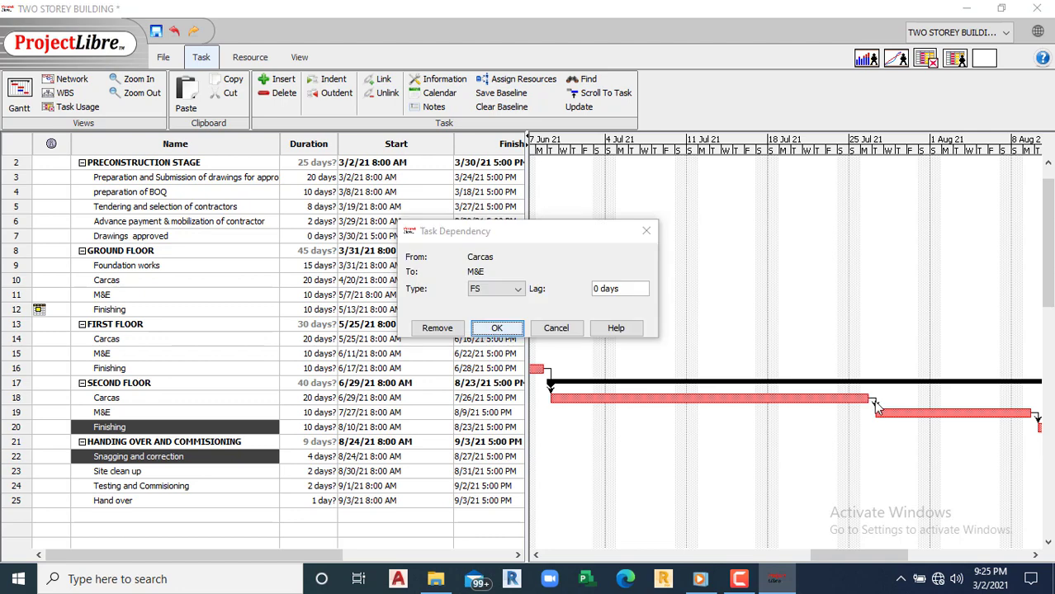
click(596, 288)
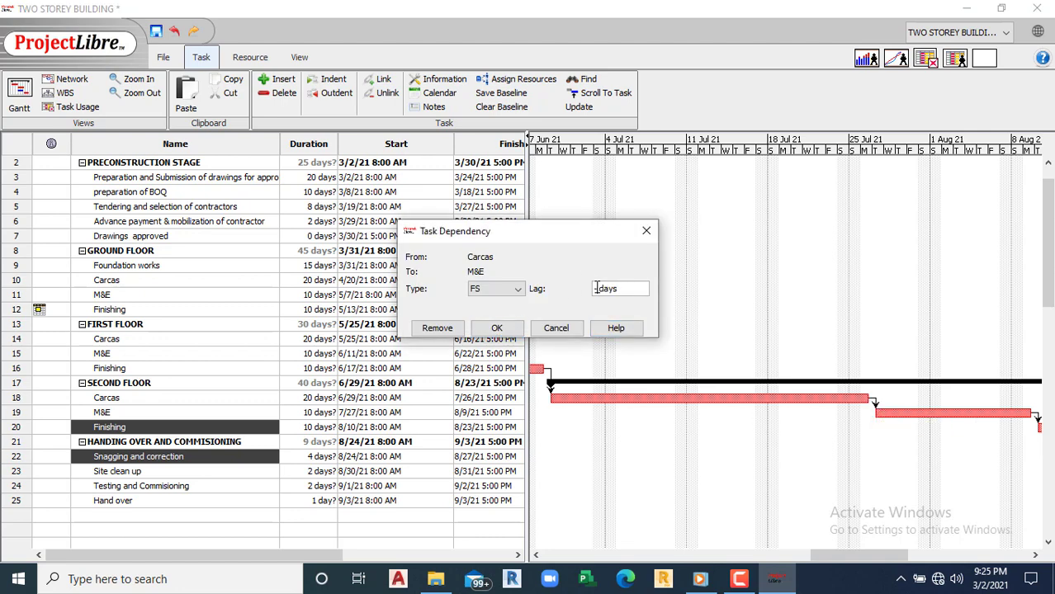
text(-5)
click(496, 328)
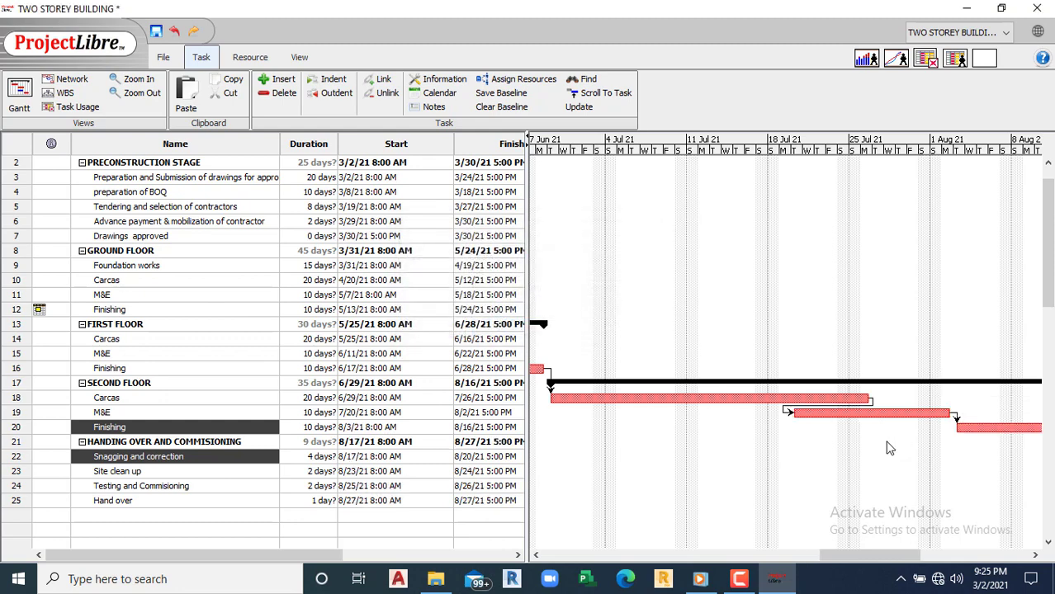
double_click(955, 417)
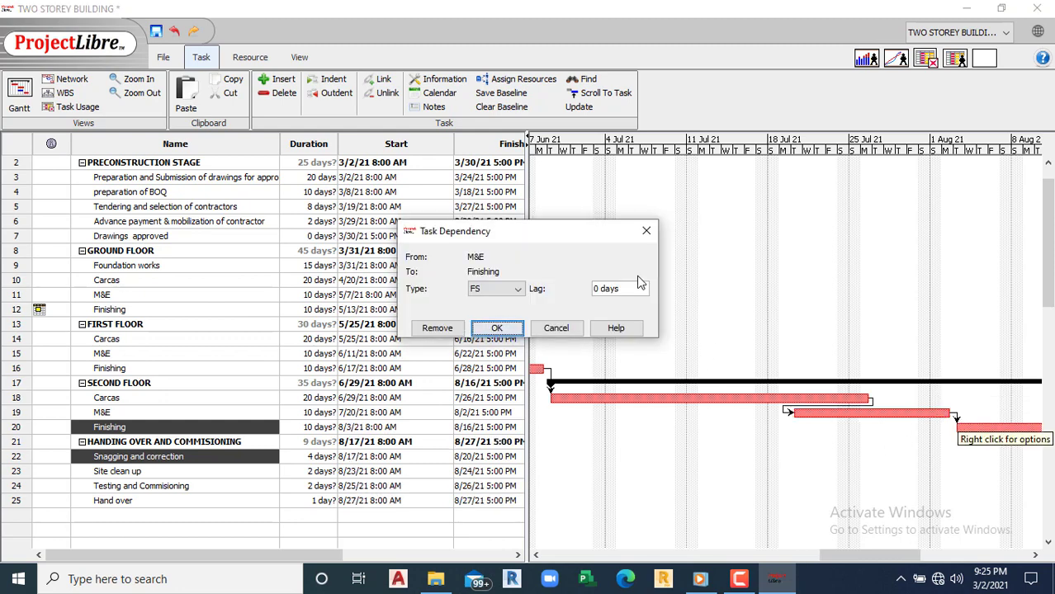
click(598, 289)
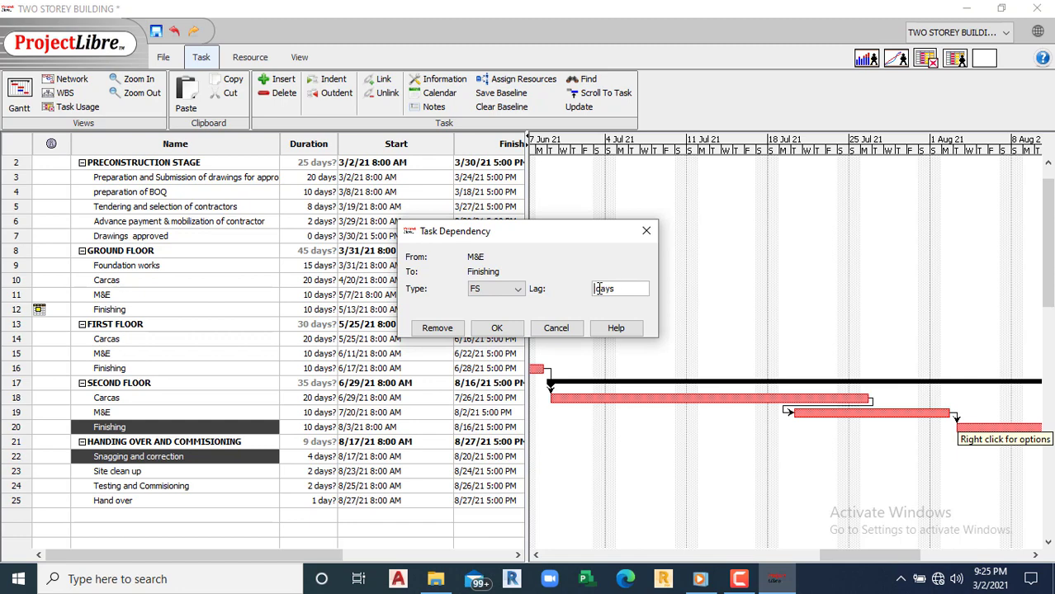
text(-5)
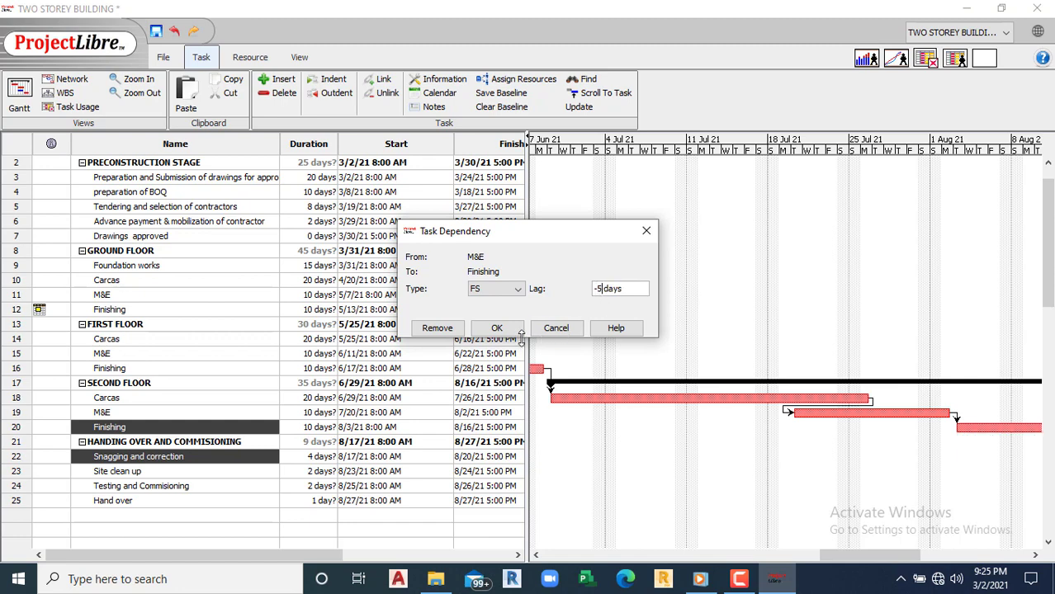
click(496, 328)
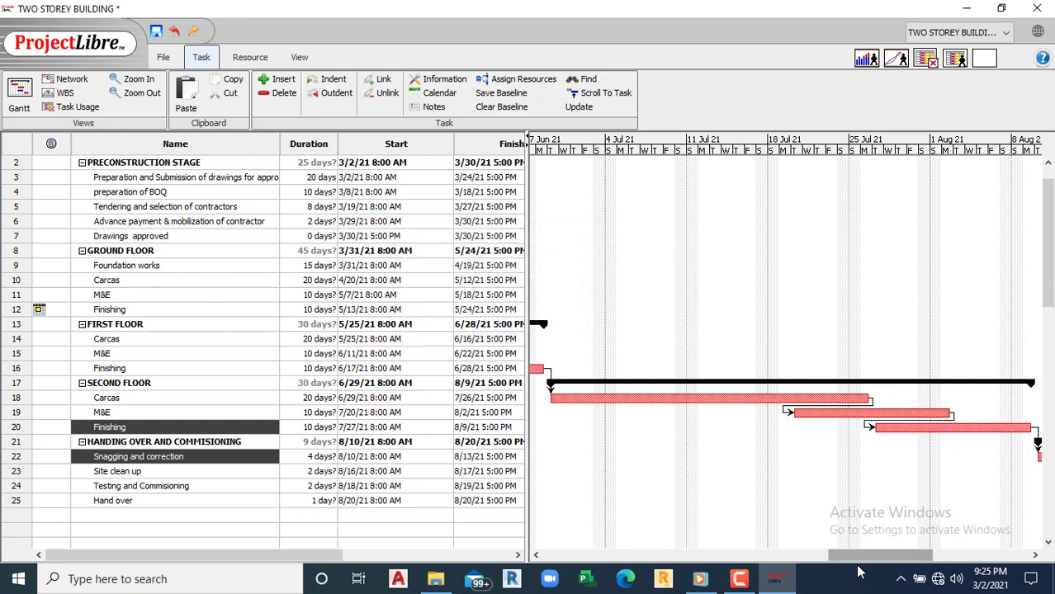
drag(859, 556, 895, 559)
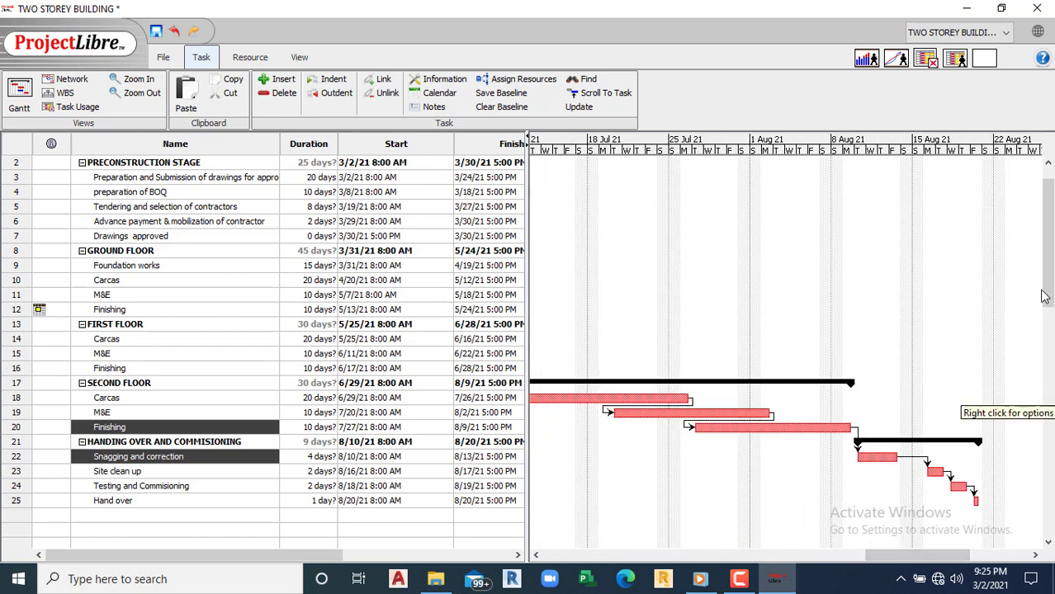
Step: Check the new Gantt dates, then show the network diagram: 139 days, 3/2/21 to 8/20/21
drag(1044, 296, 1048, 316)
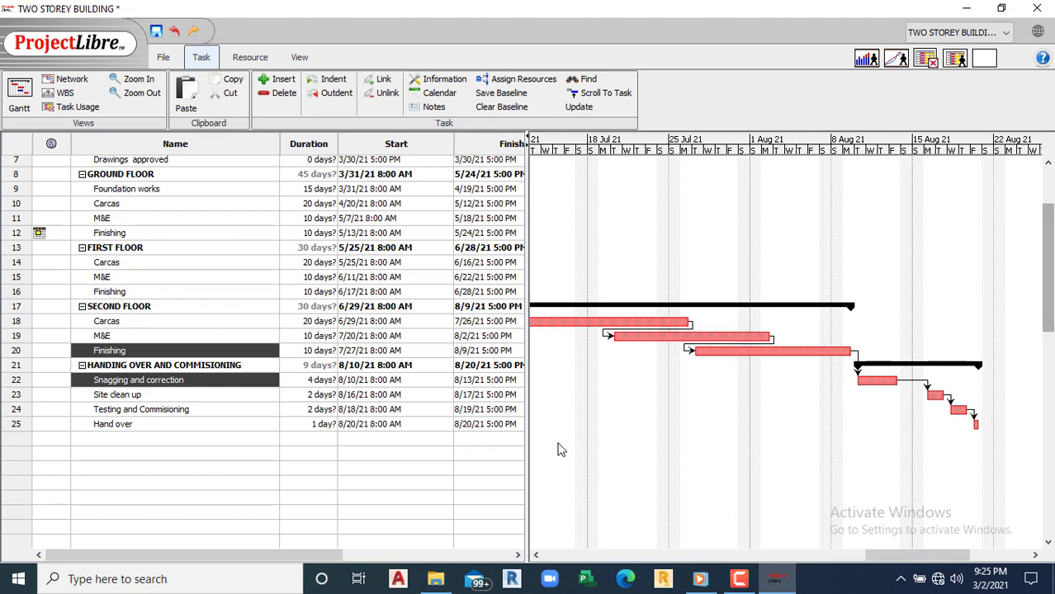
drag(916, 555, 610, 540)
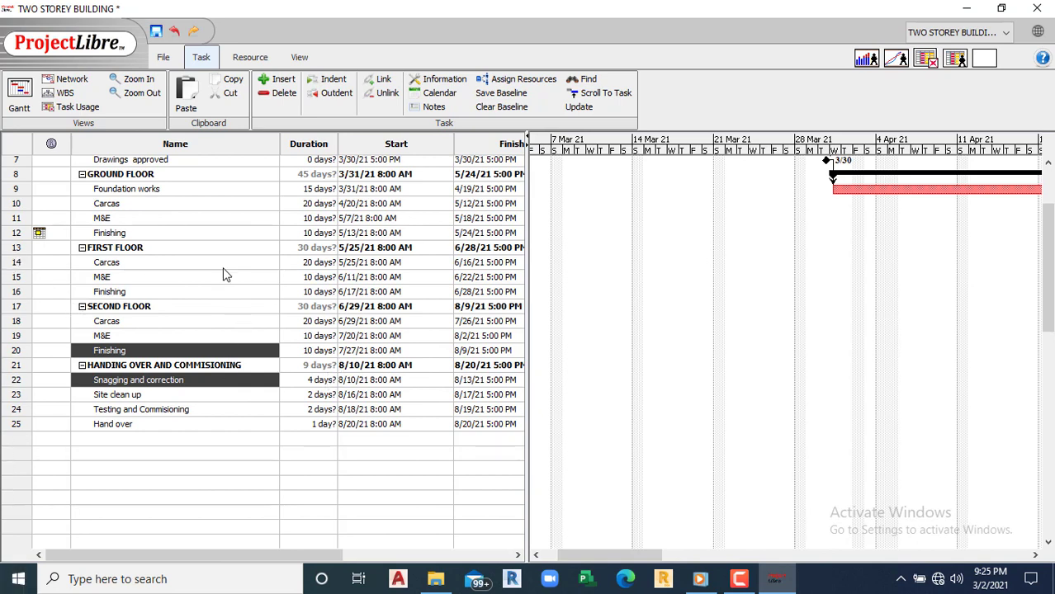
scroll(1046, 225, up, 3)
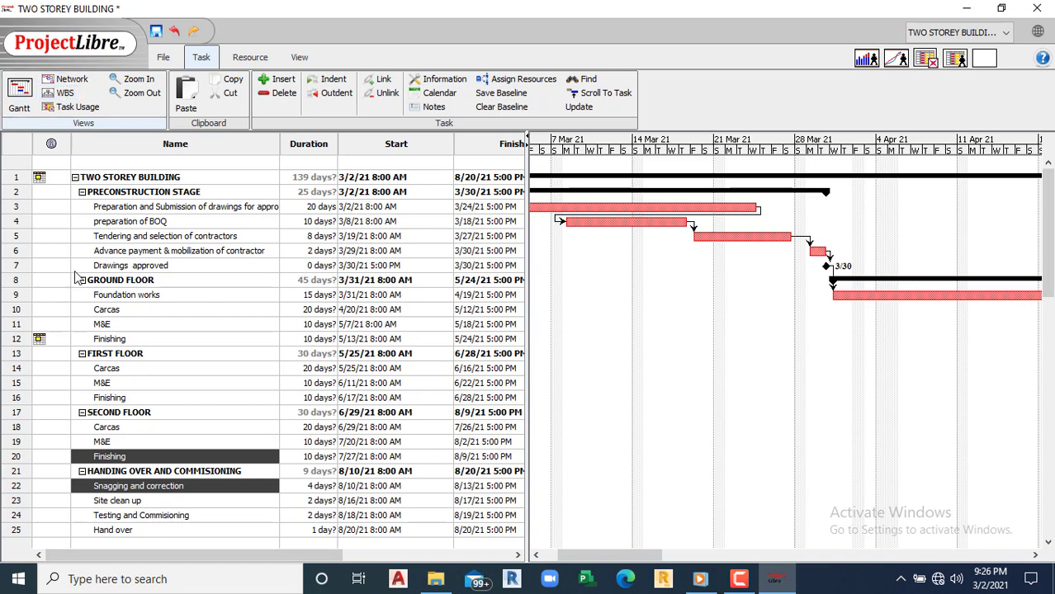
click(66, 79)
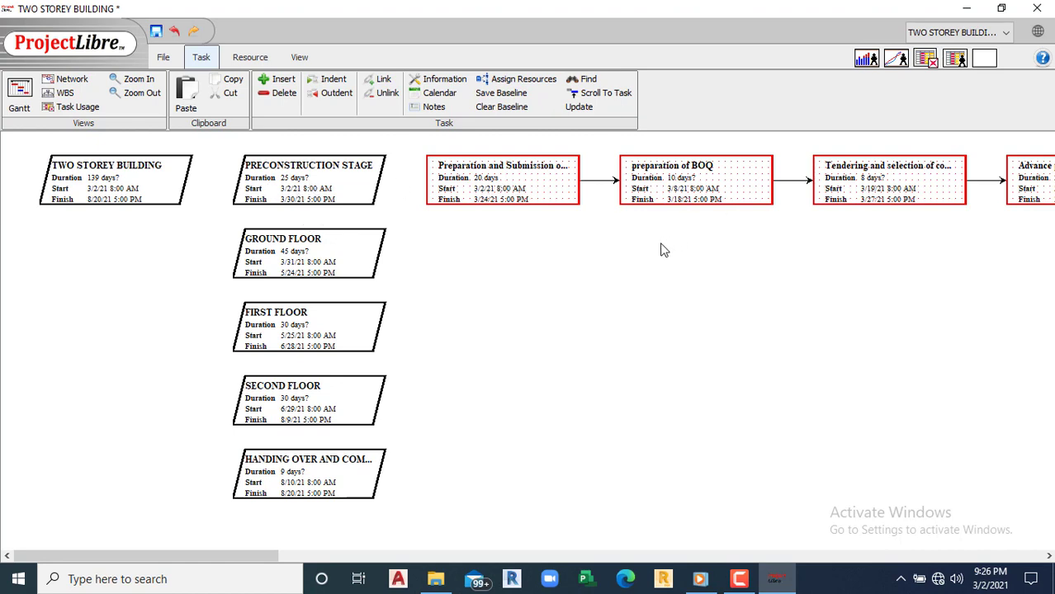
Step: Cycle through the WBS, Gantt, Network, WBS and Task Usage views, ending in the Gantt chart
click(66, 93)
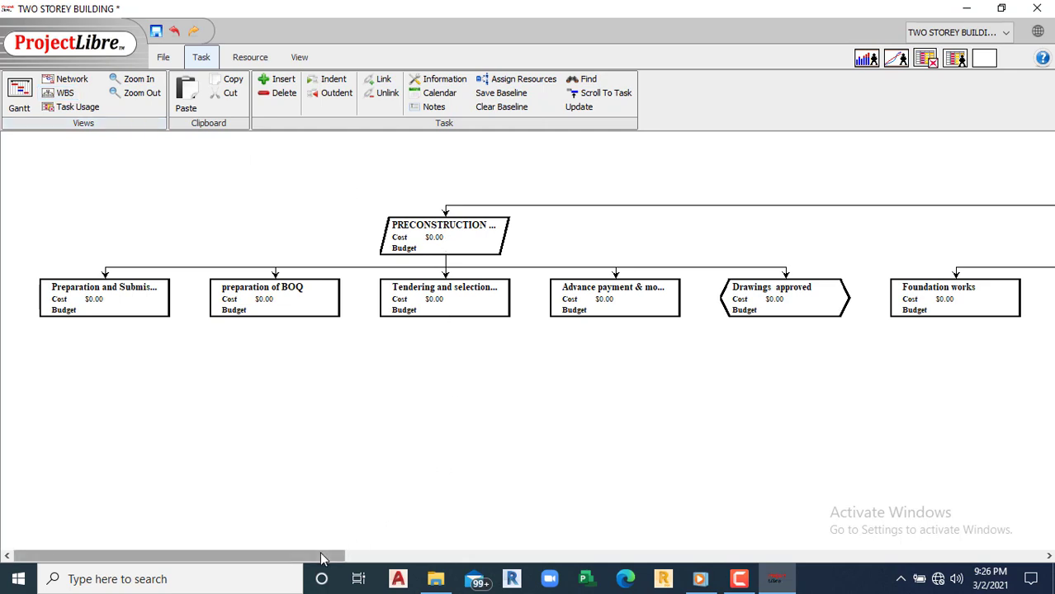
drag(322, 559, 174, 392)
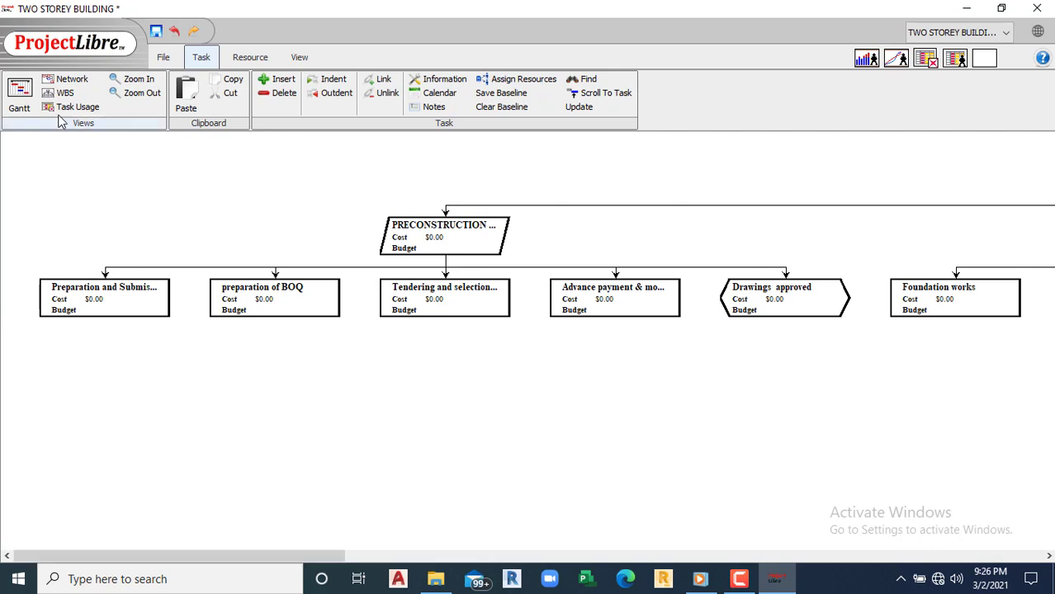
click(21, 94)
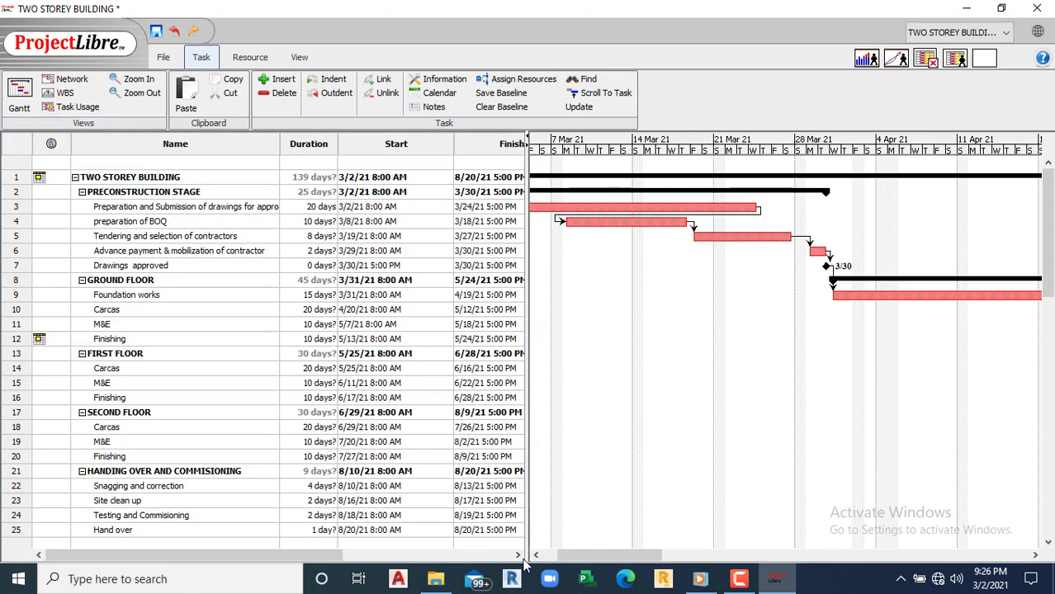
drag(587, 555, 643, 557)
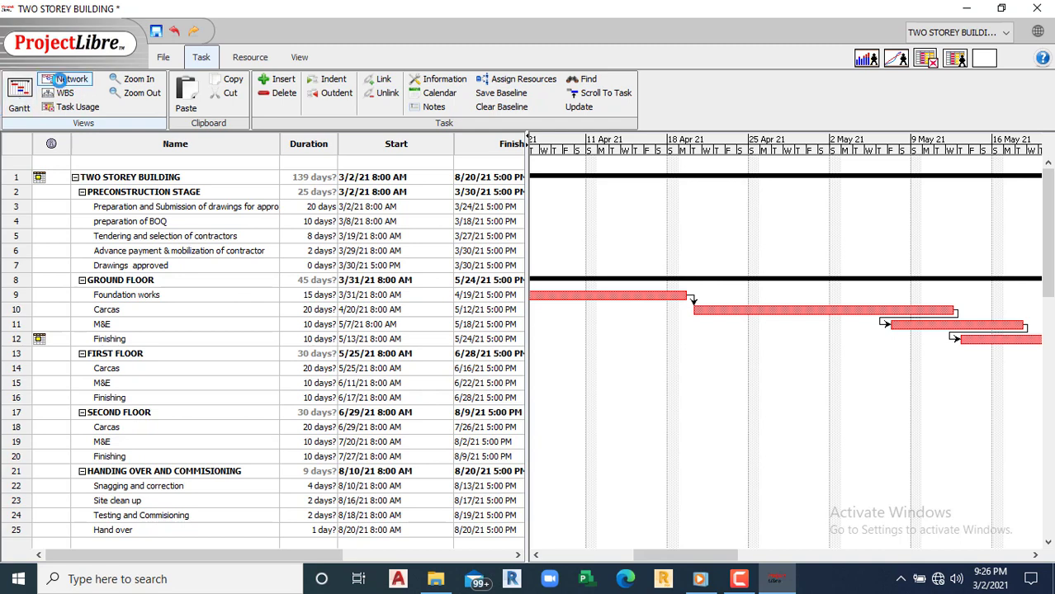
click(61, 80)
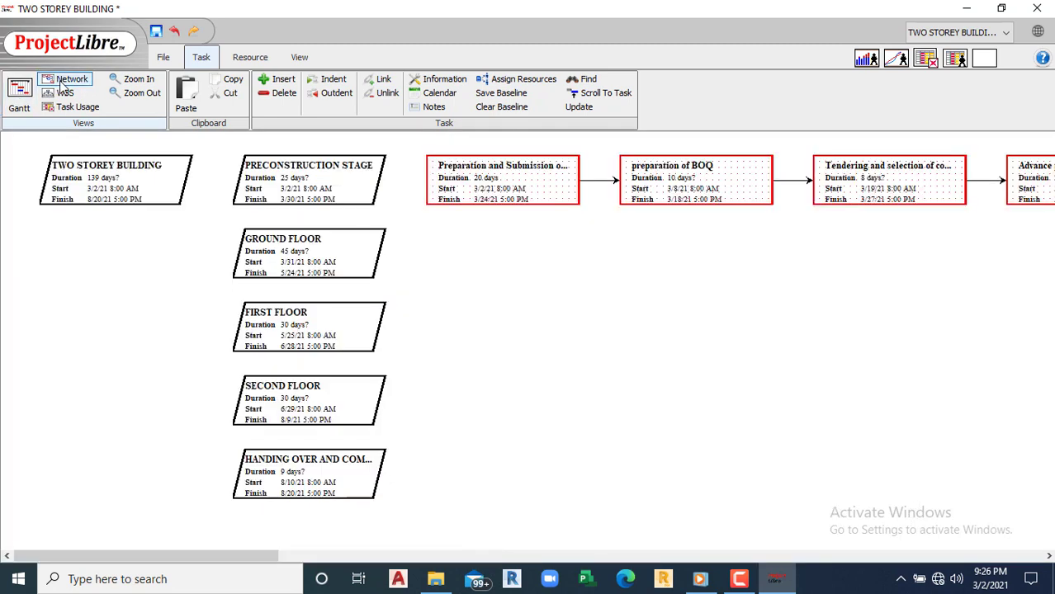
click(62, 93)
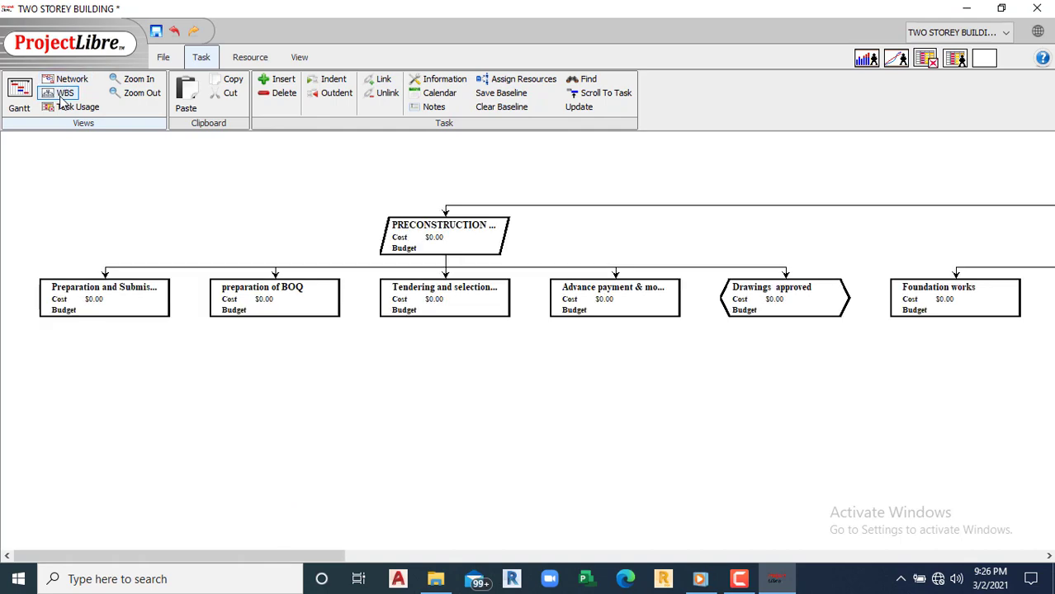
click(82, 107)
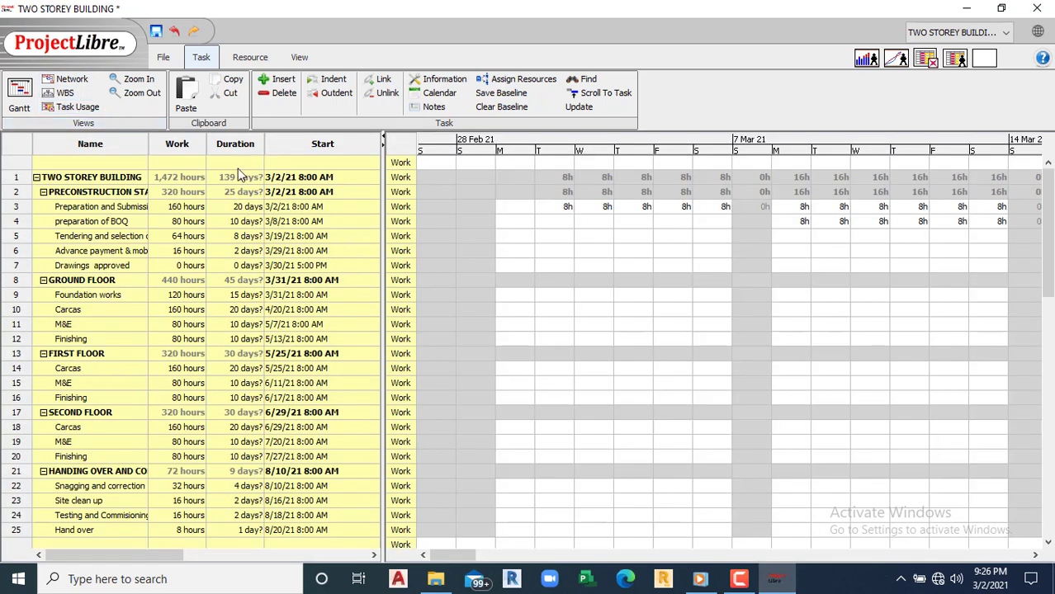
click(18, 95)
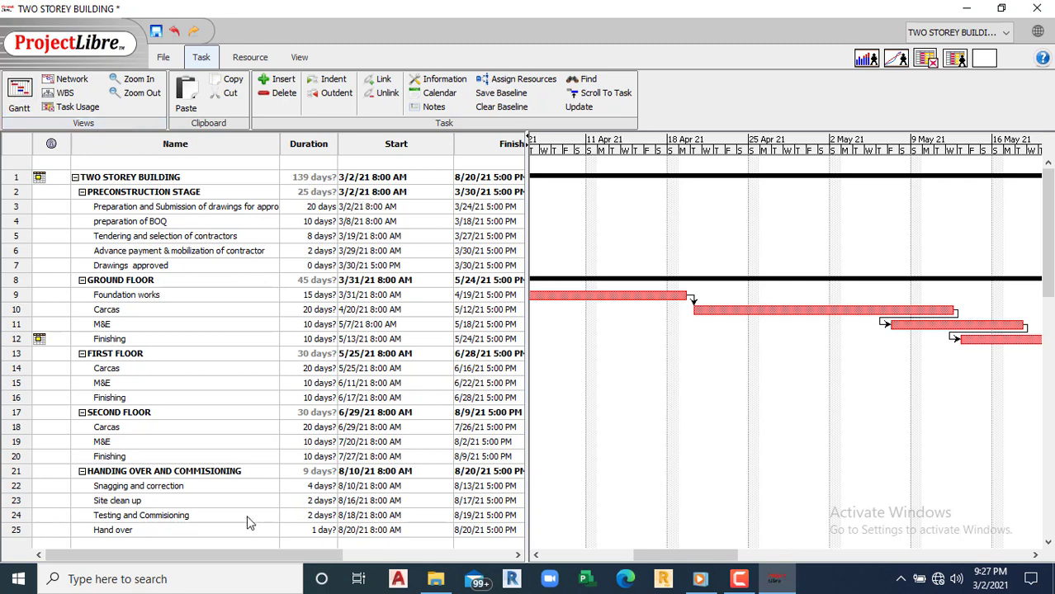
Step: Widen the task table, then insert and remove a blank row above task row 11
drag(193, 555, 363, 555)
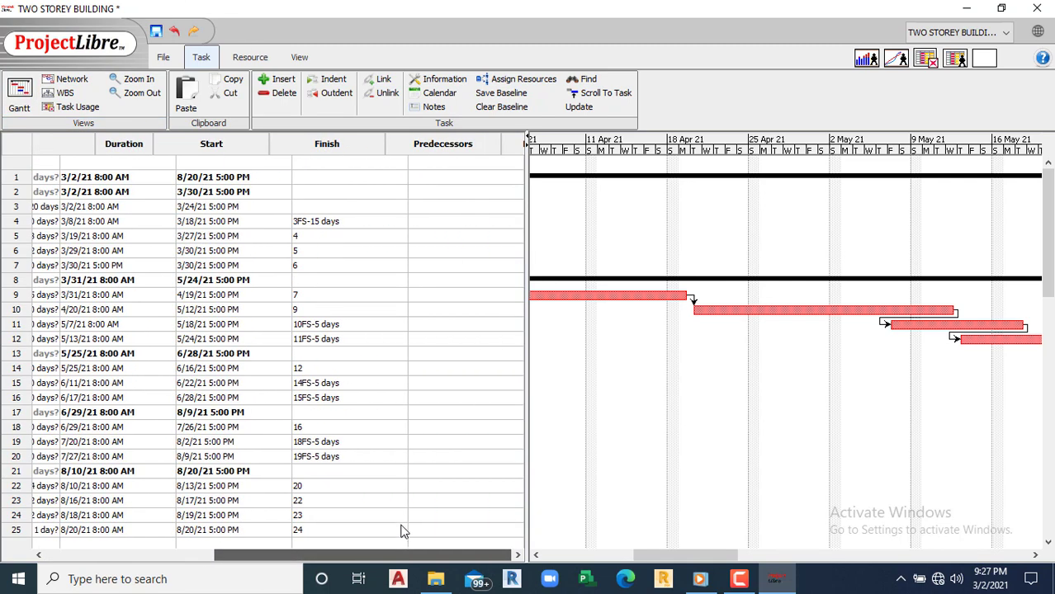
drag(527, 202, 686, 207)
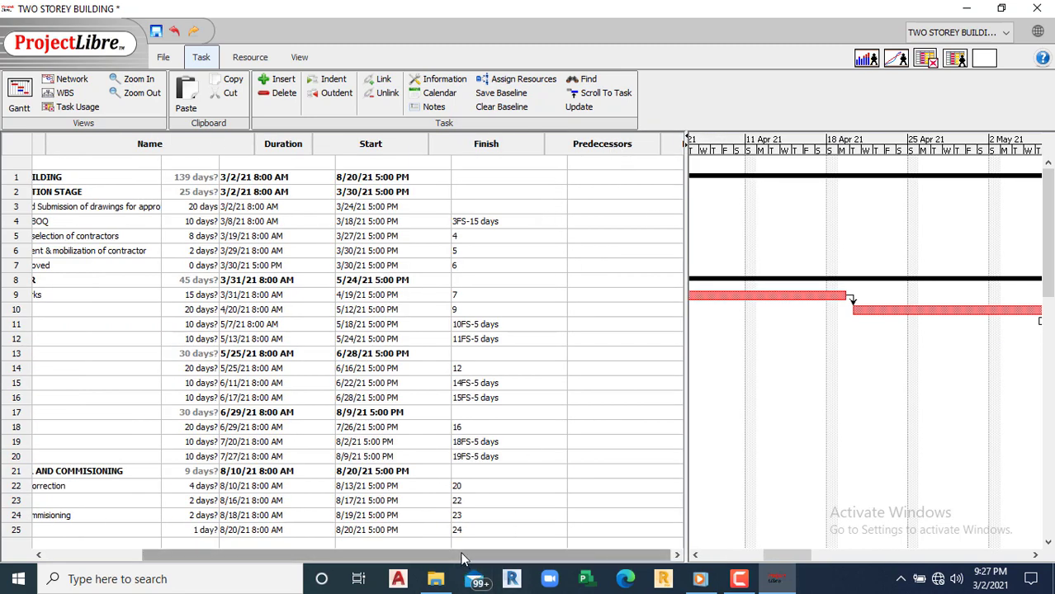
double_click(371, 324)
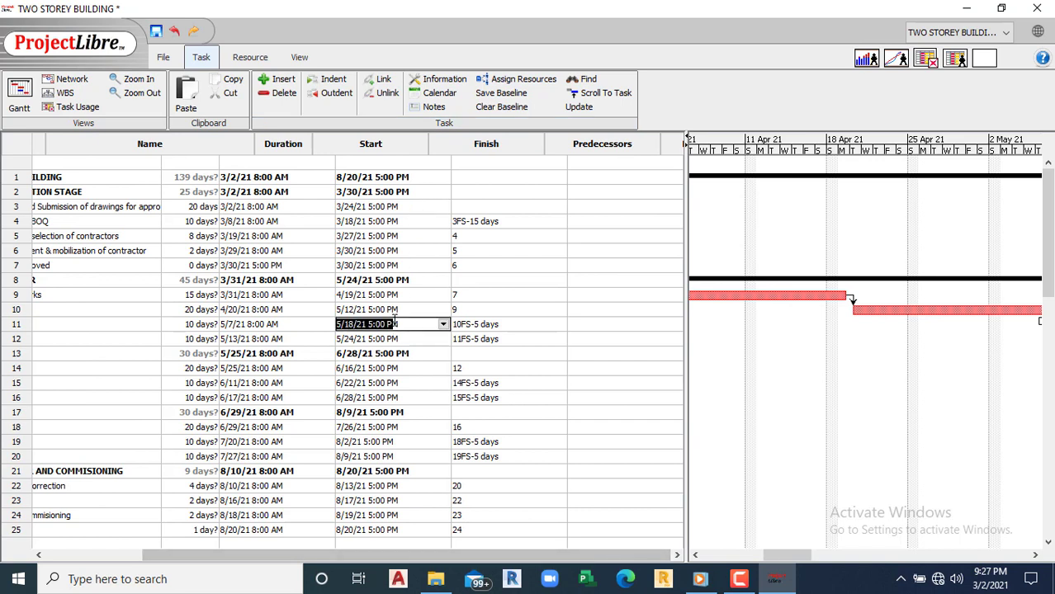
right_click(638, 171)
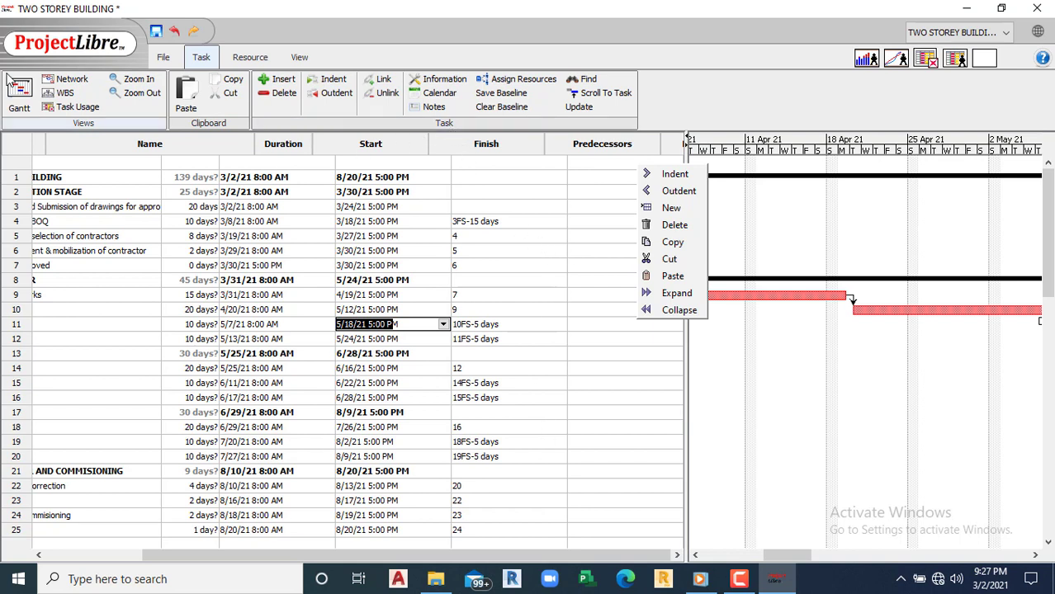
click(165, 60)
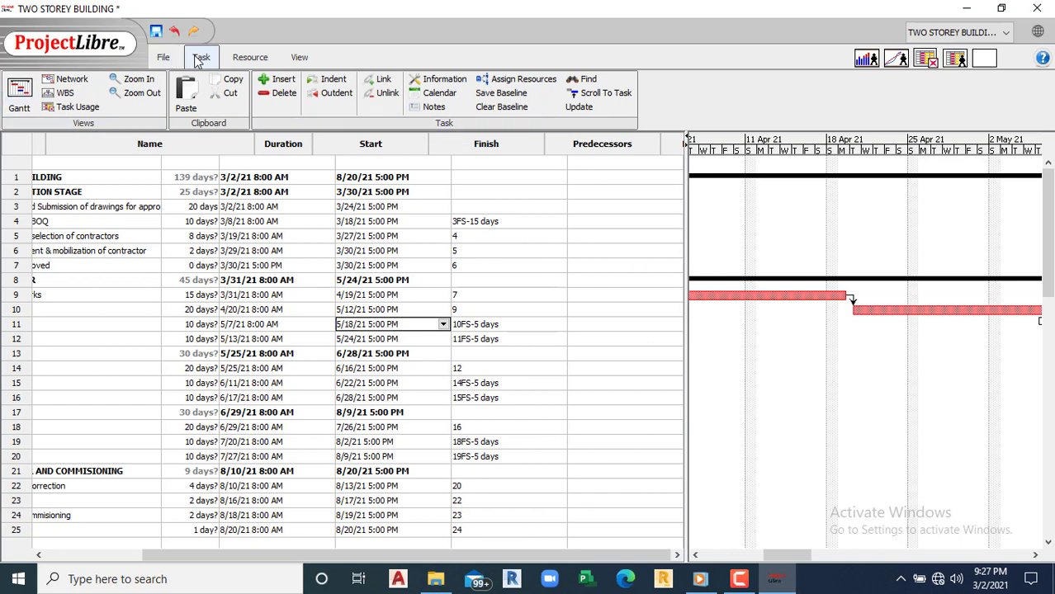
click(283, 80)
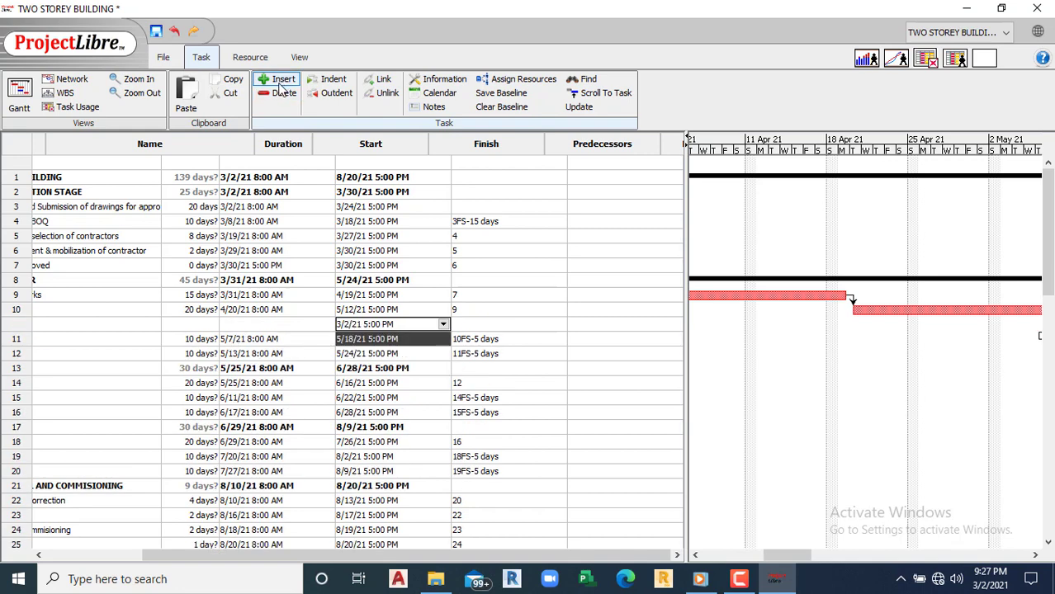
click(283, 93)
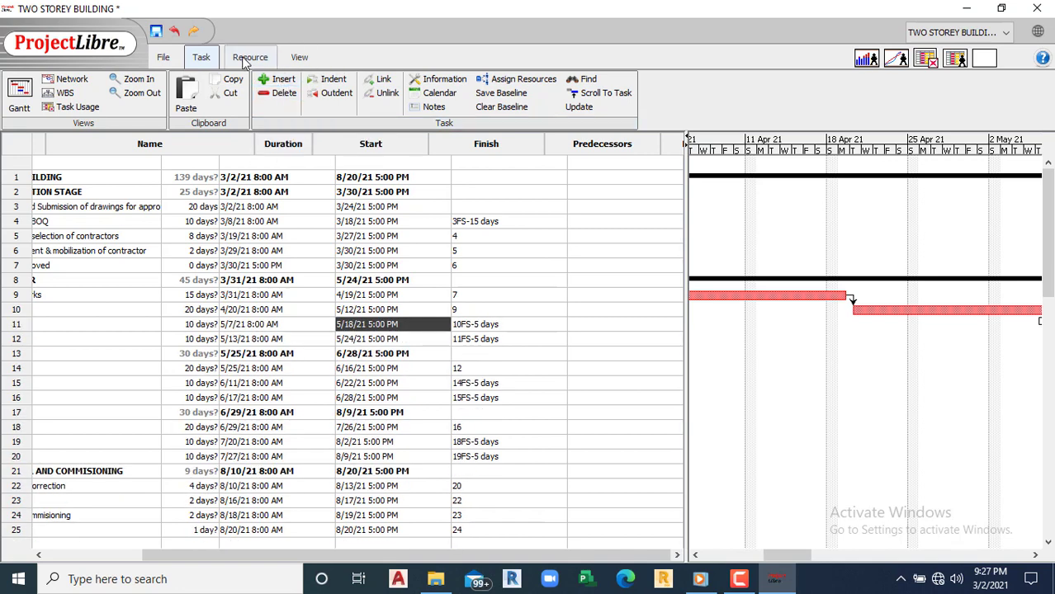
Step: Look through the Resource, View and File ribbon command sets
click(249, 58)
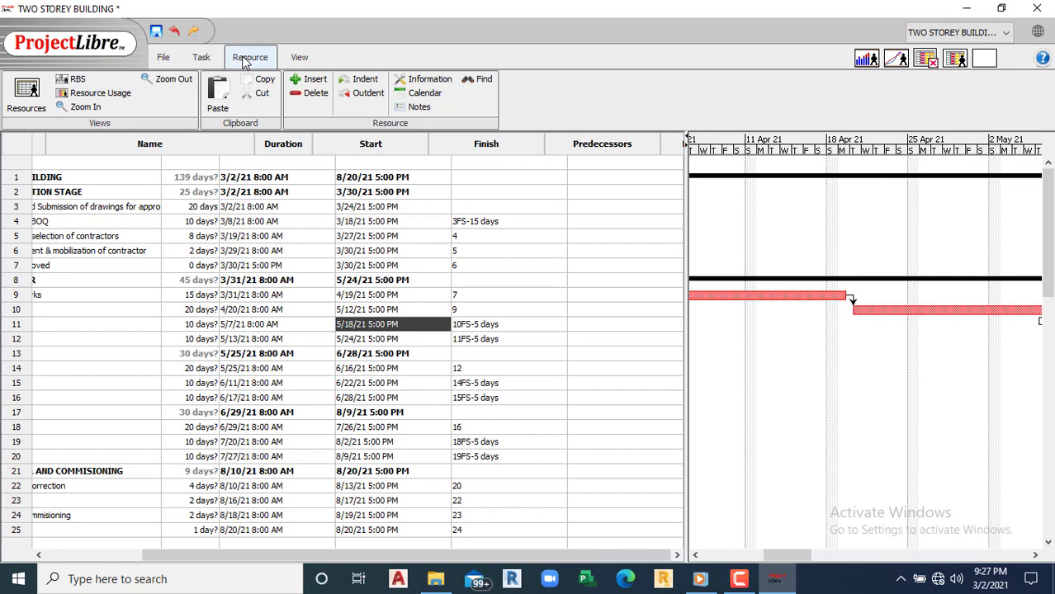
click(298, 59)
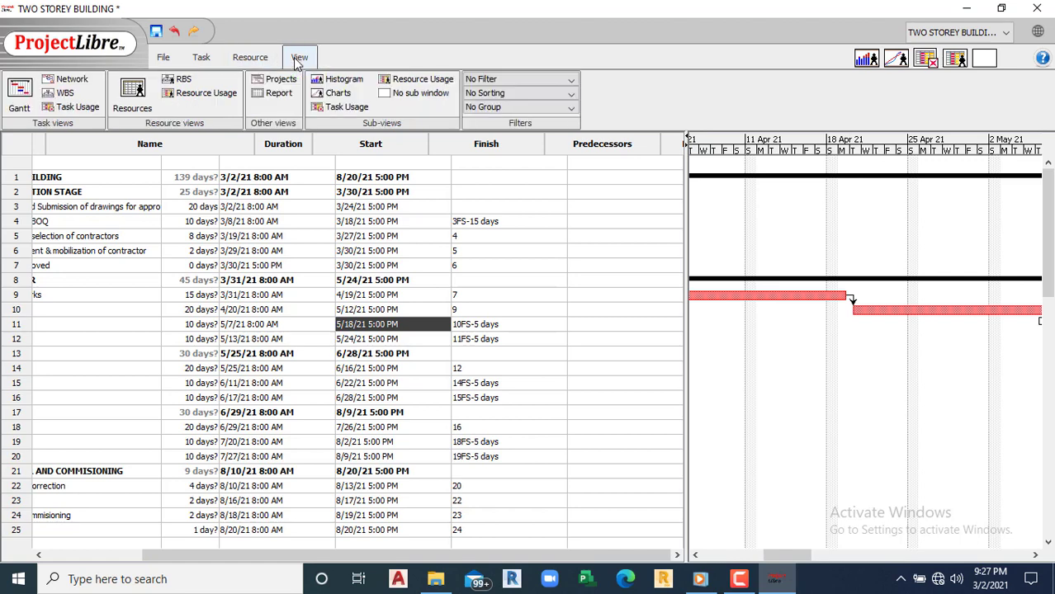
click(162, 57)
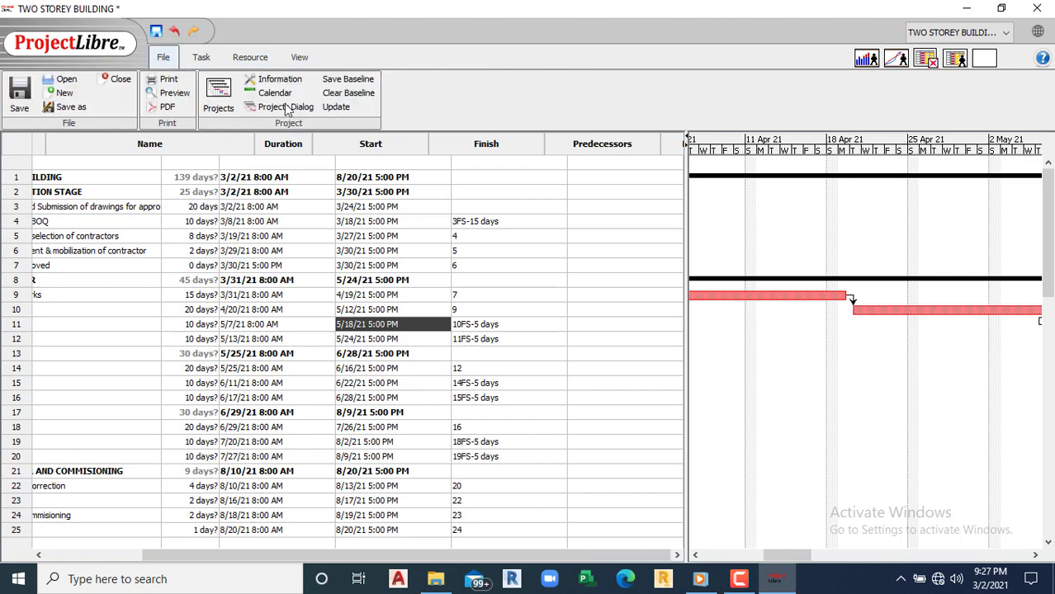
click(776, 578)
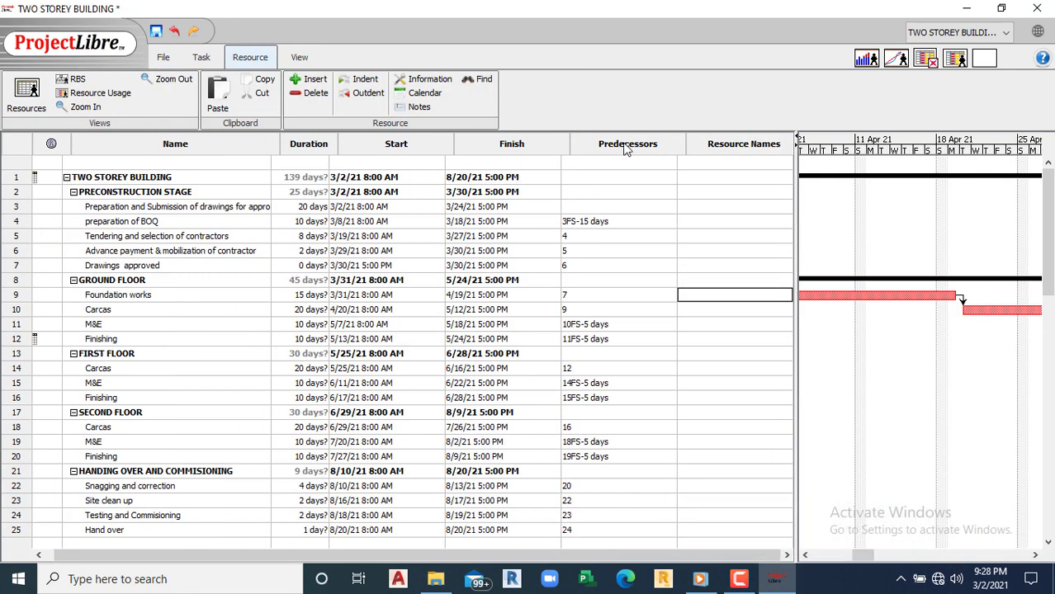
Step: Hide the Predecessors column in the task table
right_click(625, 148)
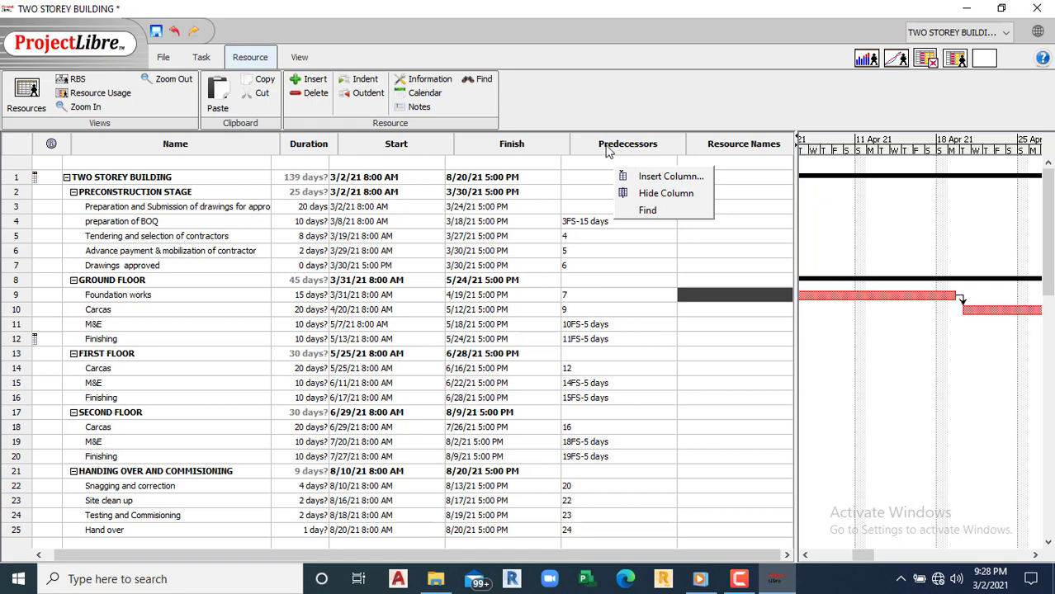
click(589, 150)
click(591, 149)
right_click(591, 149)
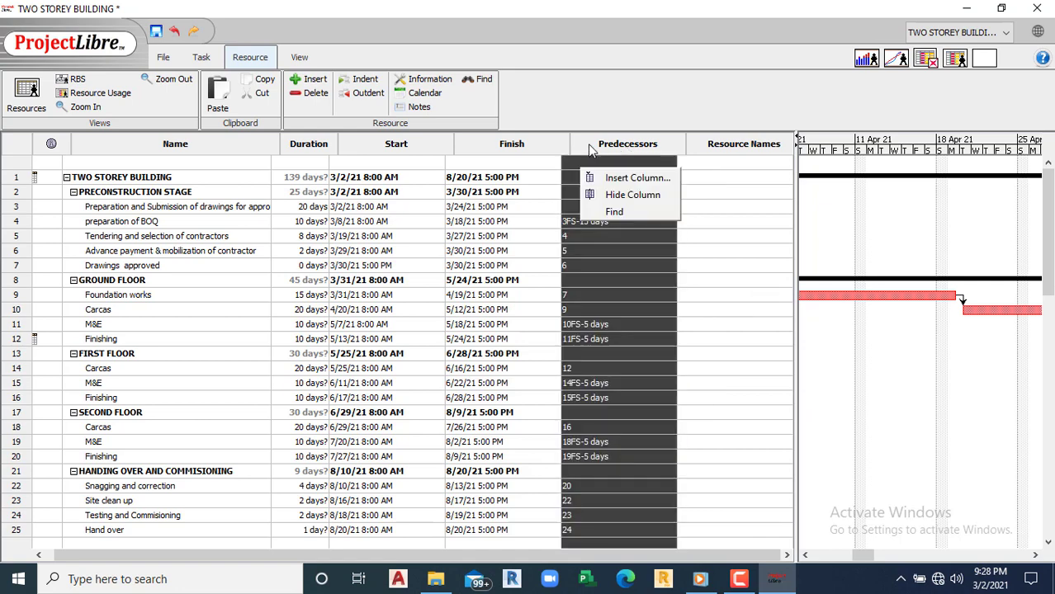
click(629, 196)
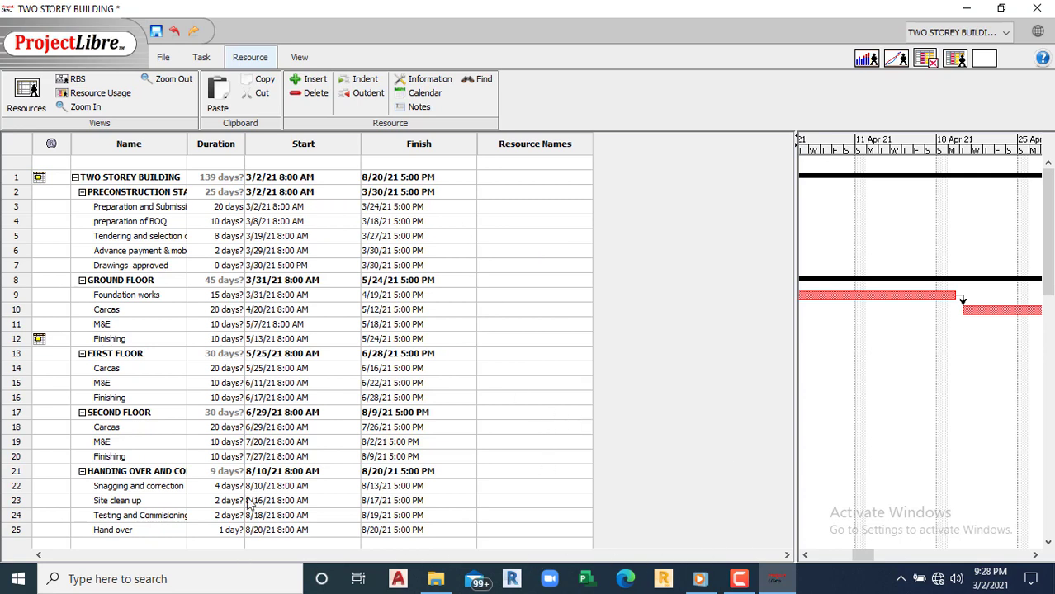
Step: Insert a Percent Complete column before Resource Names
click(491, 150)
right_click(501, 149)
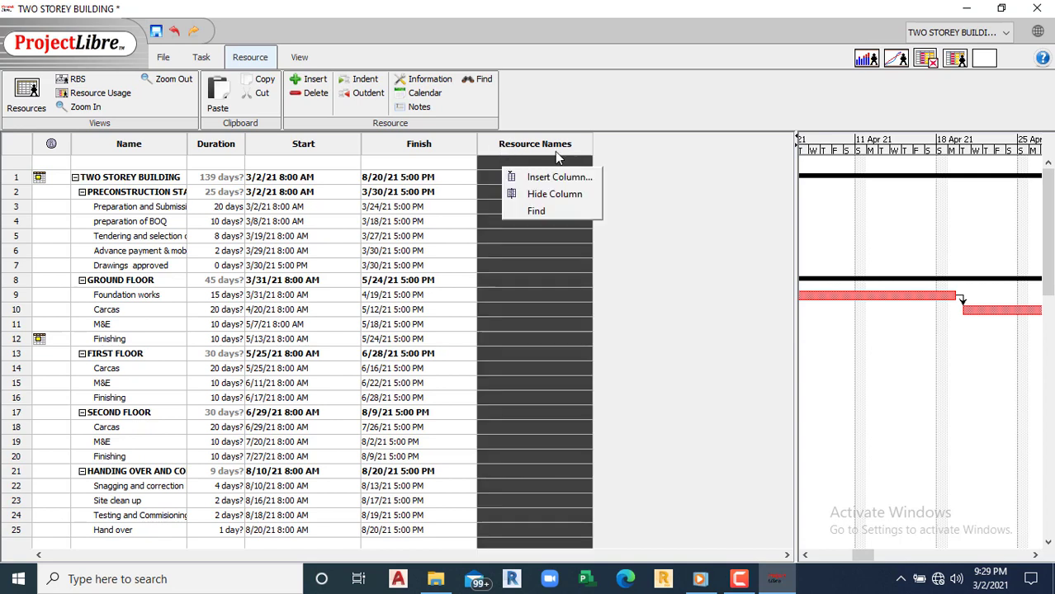
click(561, 176)
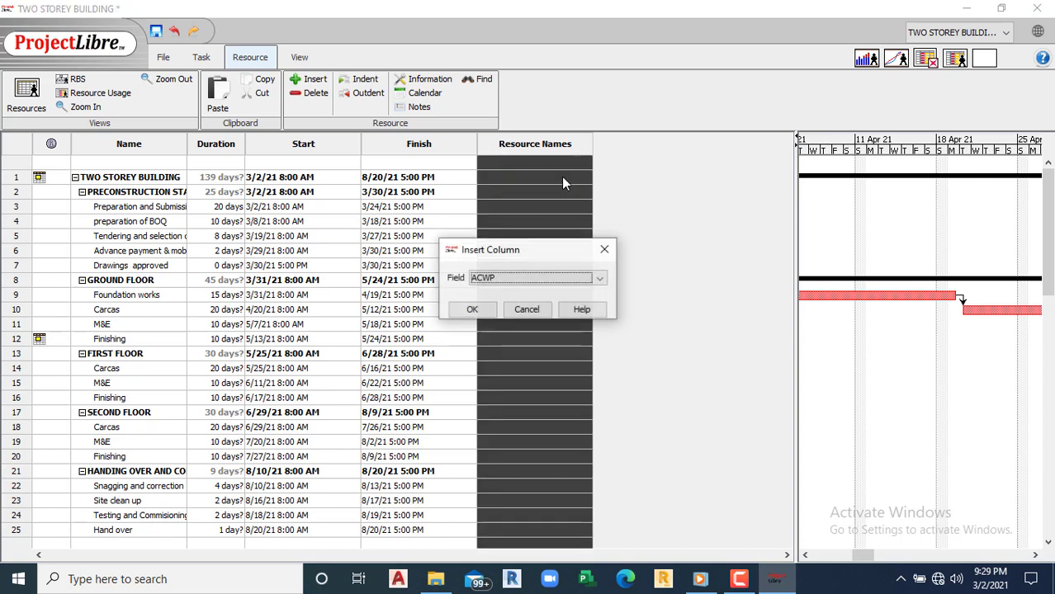
click(600, 279)
scroll(603, 334, down, 10)
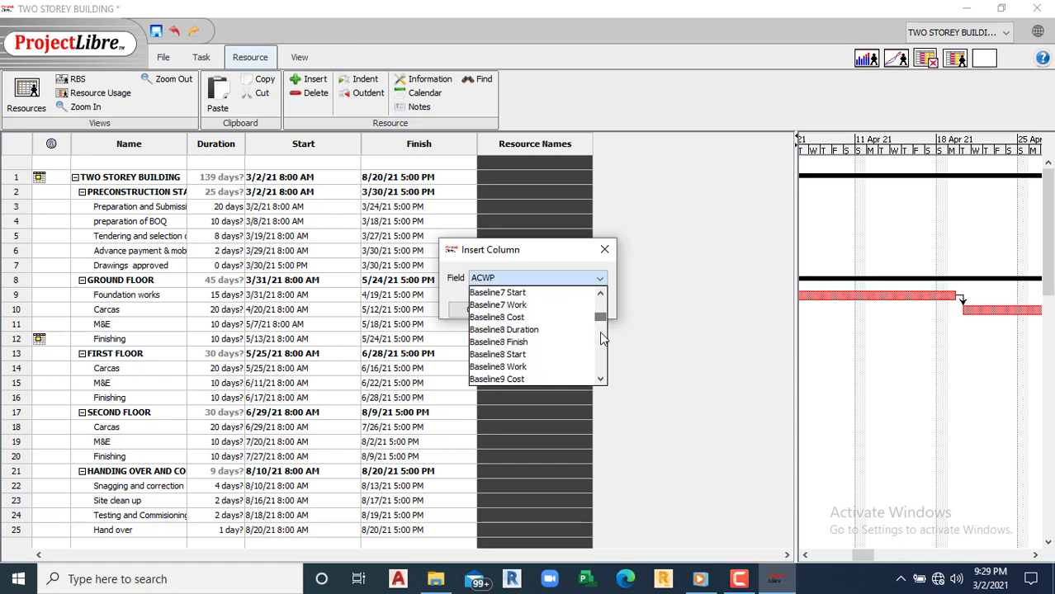
drag(601, 332, 615, 388)
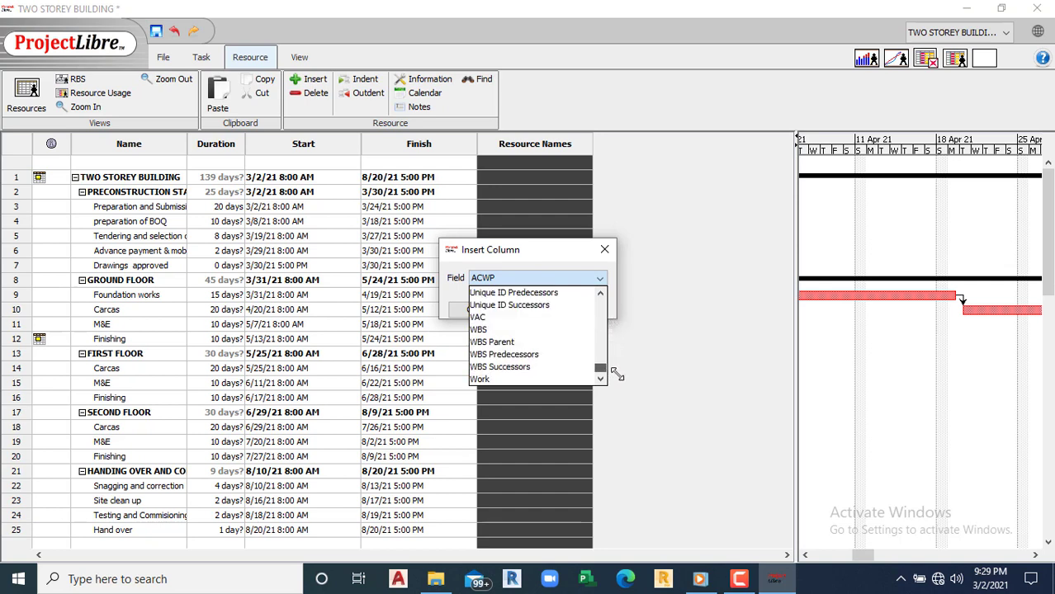
drag(617, 375, 612, 353)
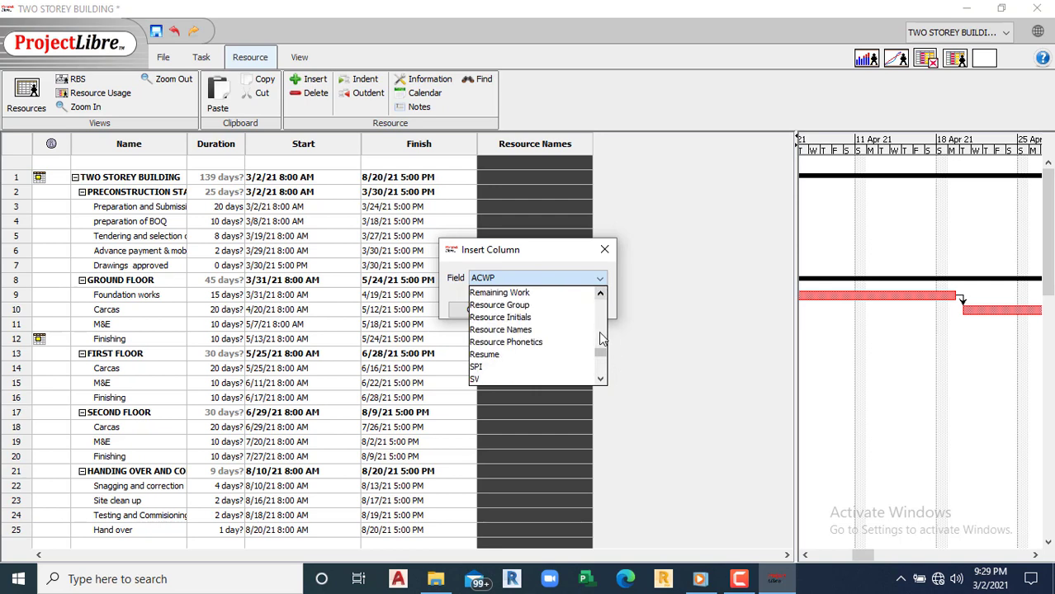
click(601, 297)
click(601, 297)
click(601, 297)
click(600, 297)
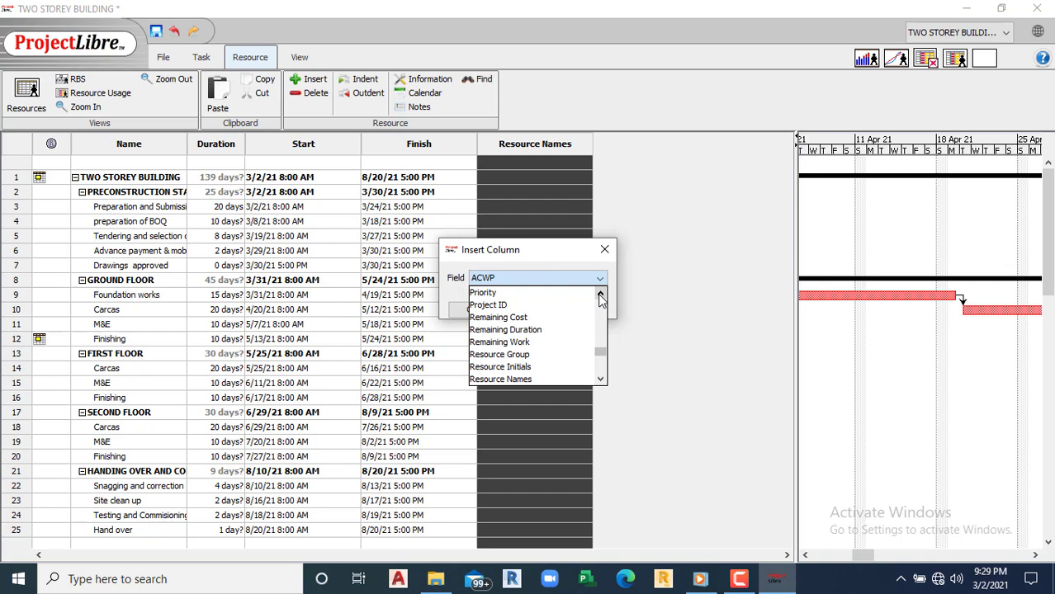
click(600, 298)
click(601, 297)
click(601, 298)
click(600, 297)
click(601, 297)
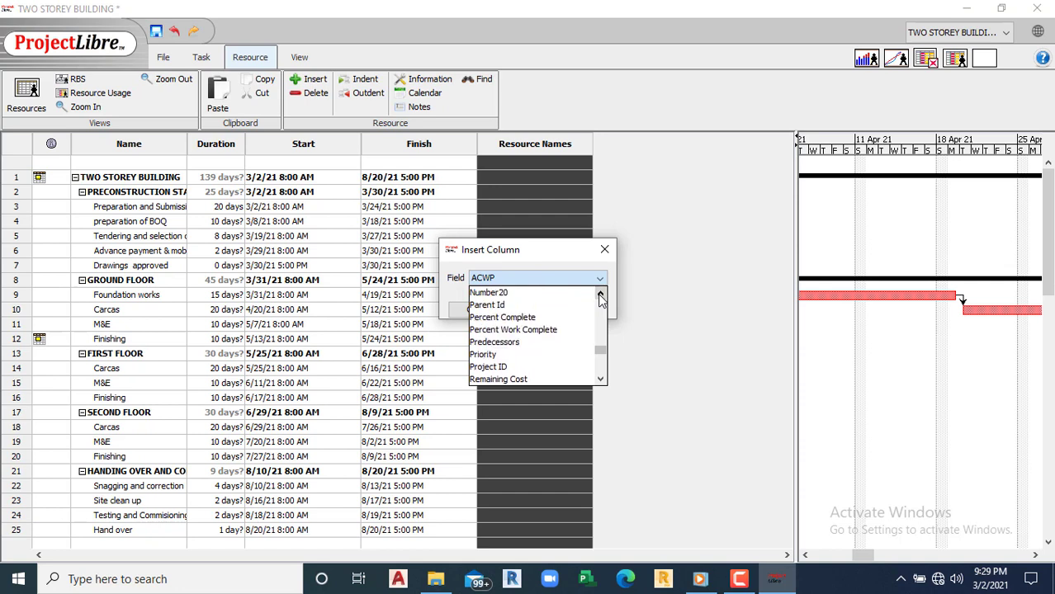
click(509, 320)
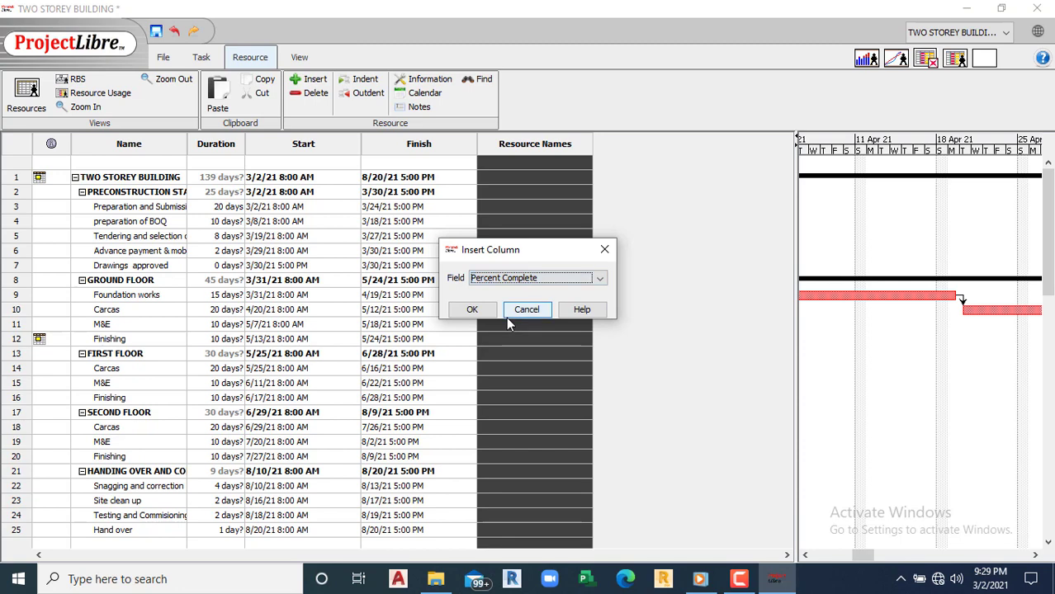
click(472, 309)
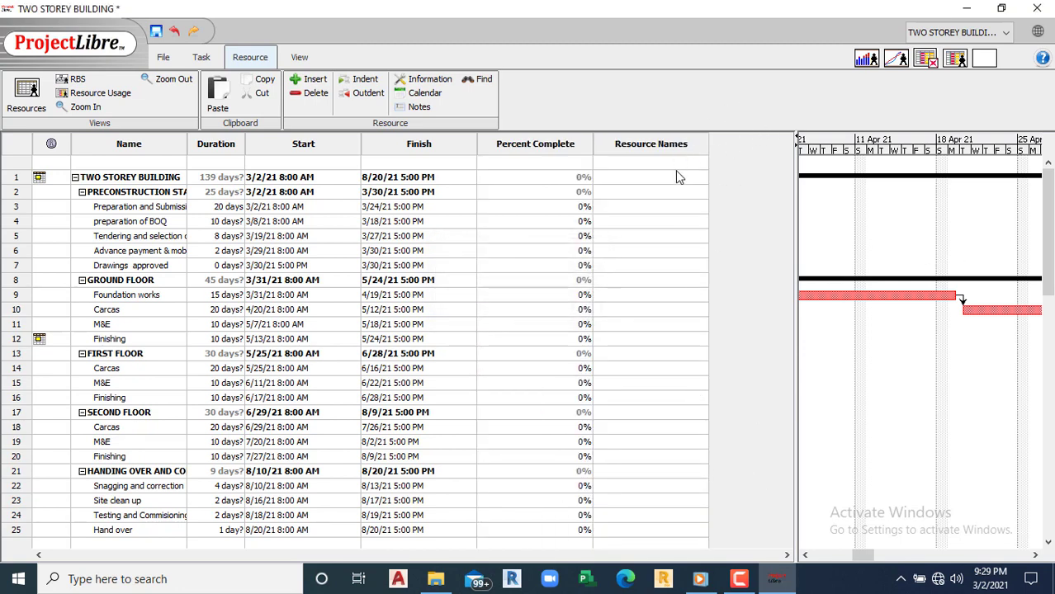
Step: Add a Cost column before Resource Names, then hide it again
click(610, 153)
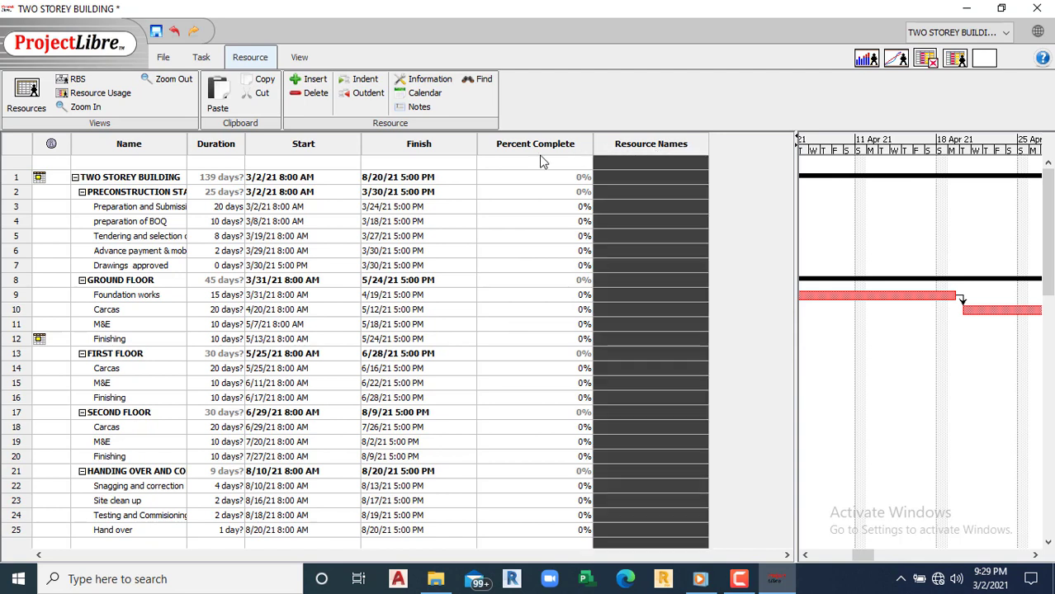
right_click(643, 145)
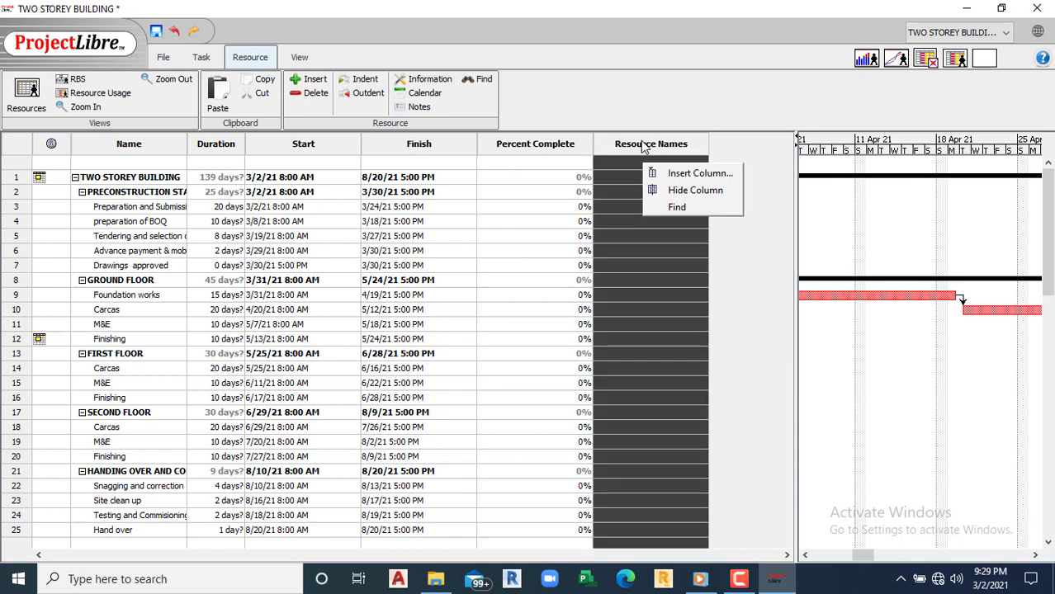
click(689, 173)
click(605, 284)
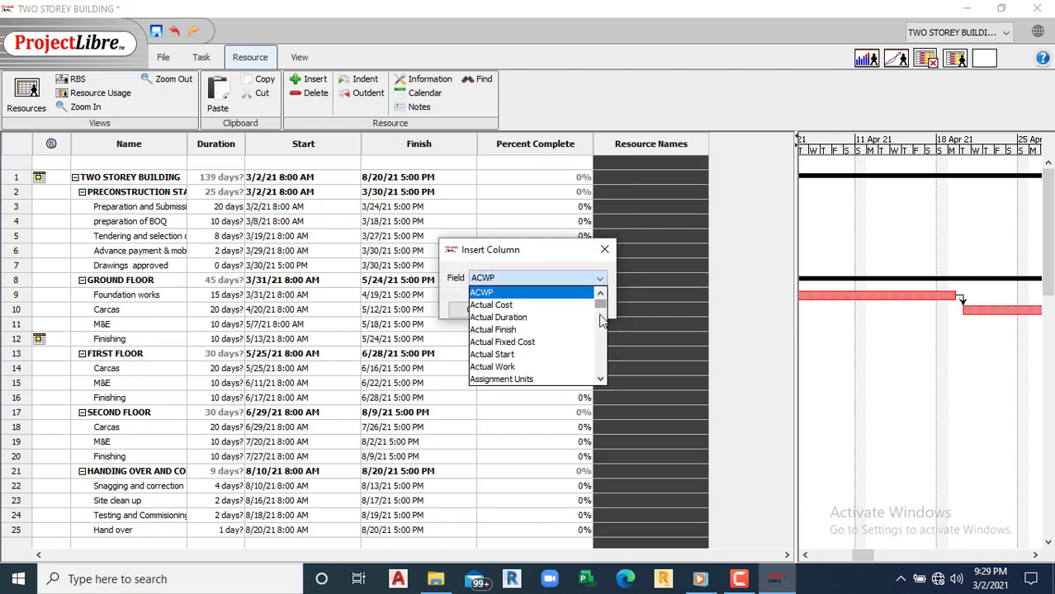
click(601, 380)
click(601, 379)
click(601, 379)
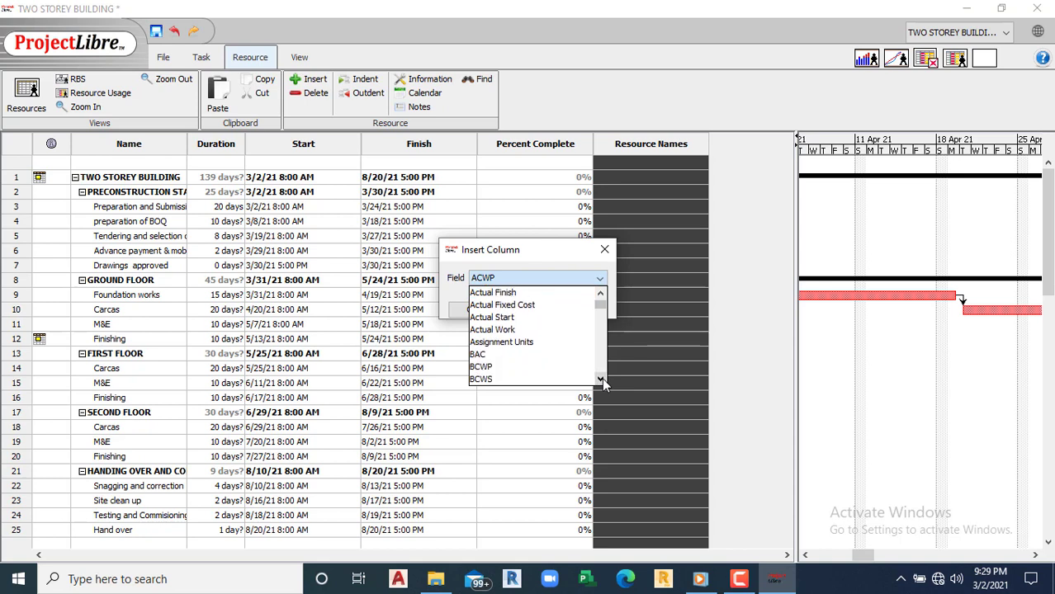
click(601, 380)
click(600, 380)
click(600, 380)
click(601, 379)
click(601, 380)
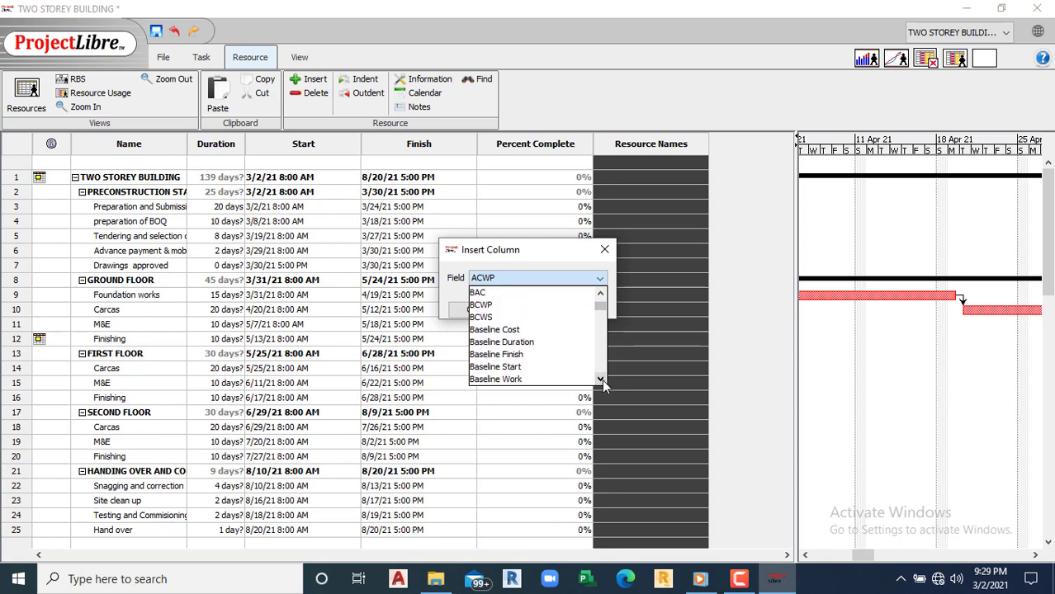
click(602, 382)
click(602, 381)
click(602, 382)
click(603, 381)
click(602, 382)
click(602, 381)
click(603, 381)
click(603, 381)
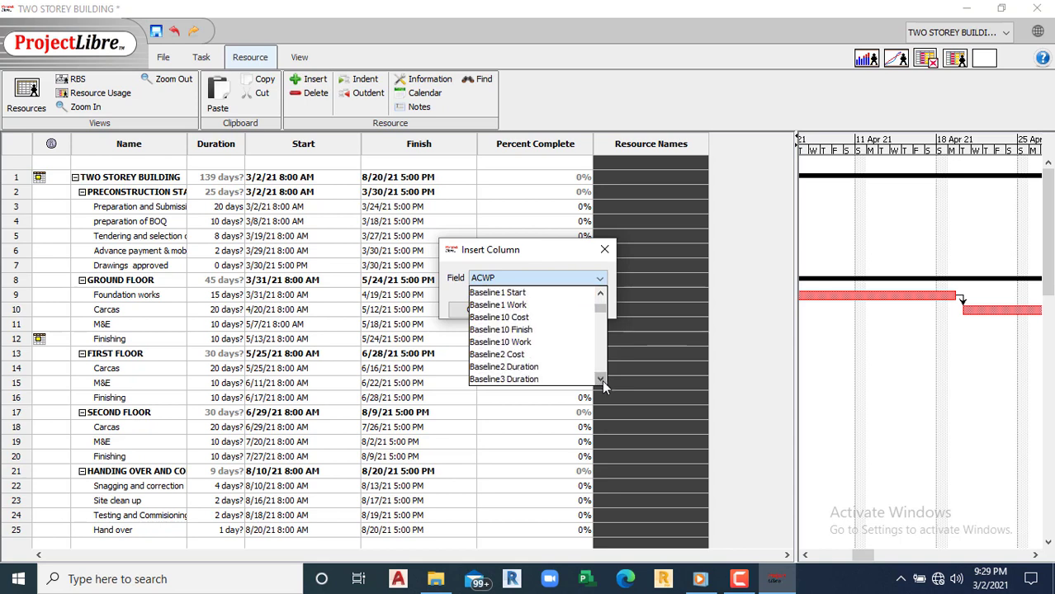
click(601, 379)
click(601, 380)
click(601, 380)
click(600, 380)
click(601, 380)
click(601, 380)
click(601, 379)
click(601, 379)
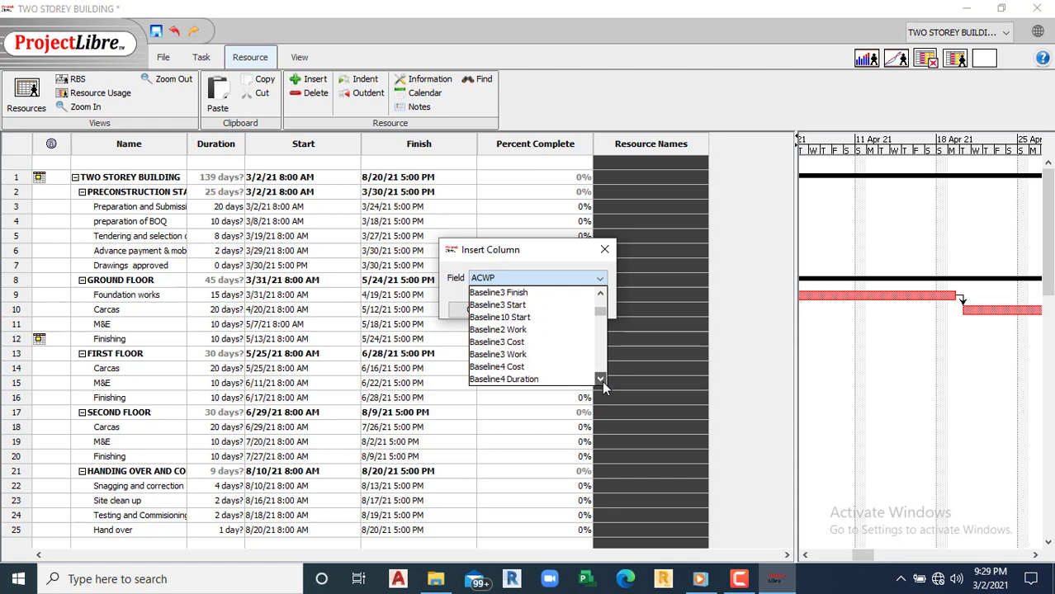
click(601, 380)
click(601, 380)
click(600, 379)
click(601, 379)
click(600, 380)
click(601, 379)
click(601, 380)
click(601, 379)
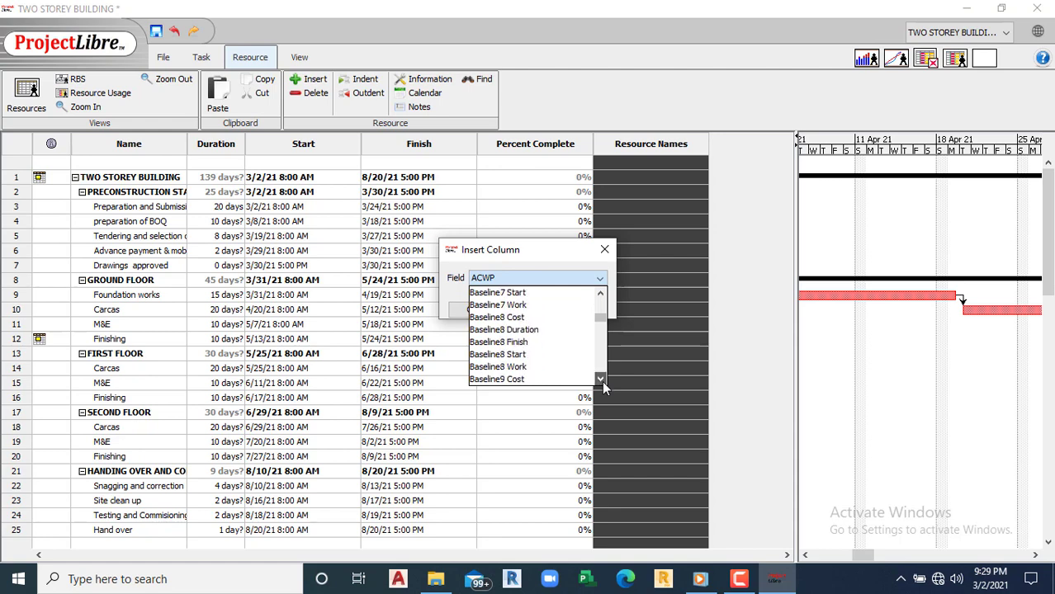
click(600, 380)
click(601, 380)
click(601, 380)
click(601, 380)
click(601, 380)
click(601, 379)
click(600, 379)
click(601, 379)
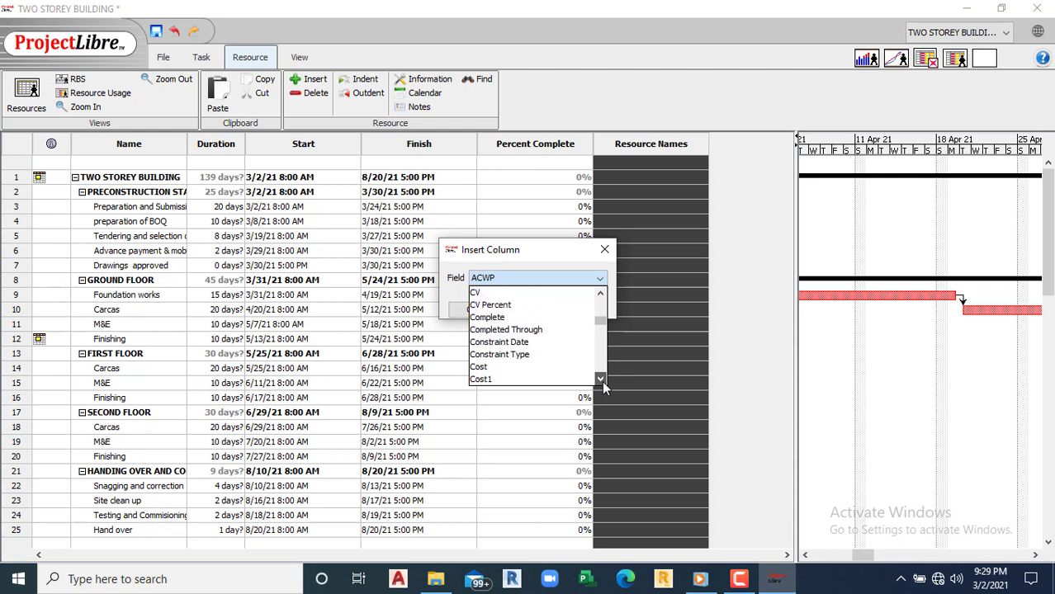
click(601, 380)
click(601, 380)
click(601, 379)
click(530, 330)
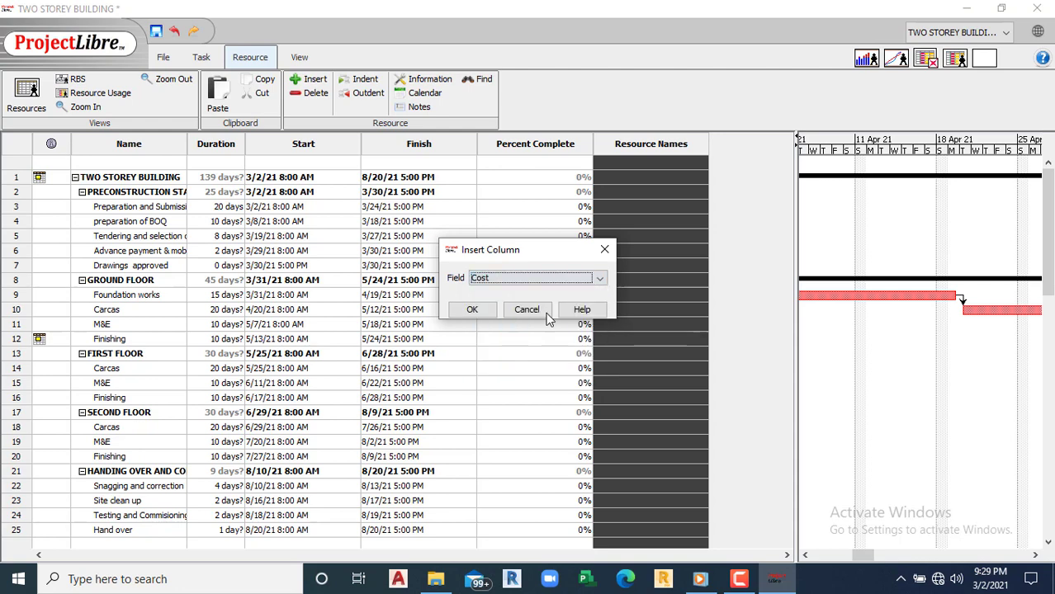
click(485, 310)
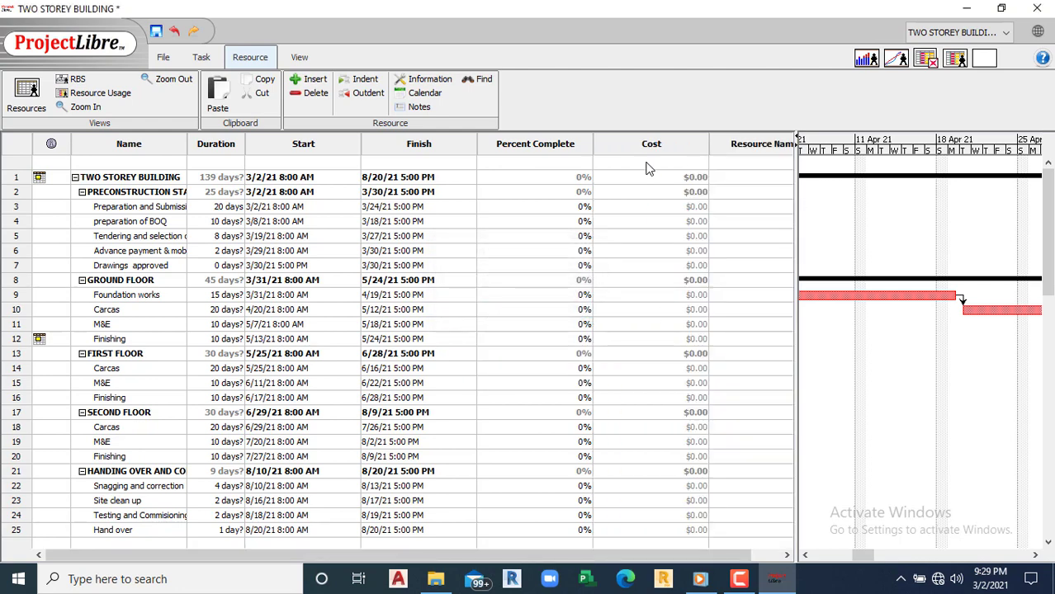
right_click(663, 146)
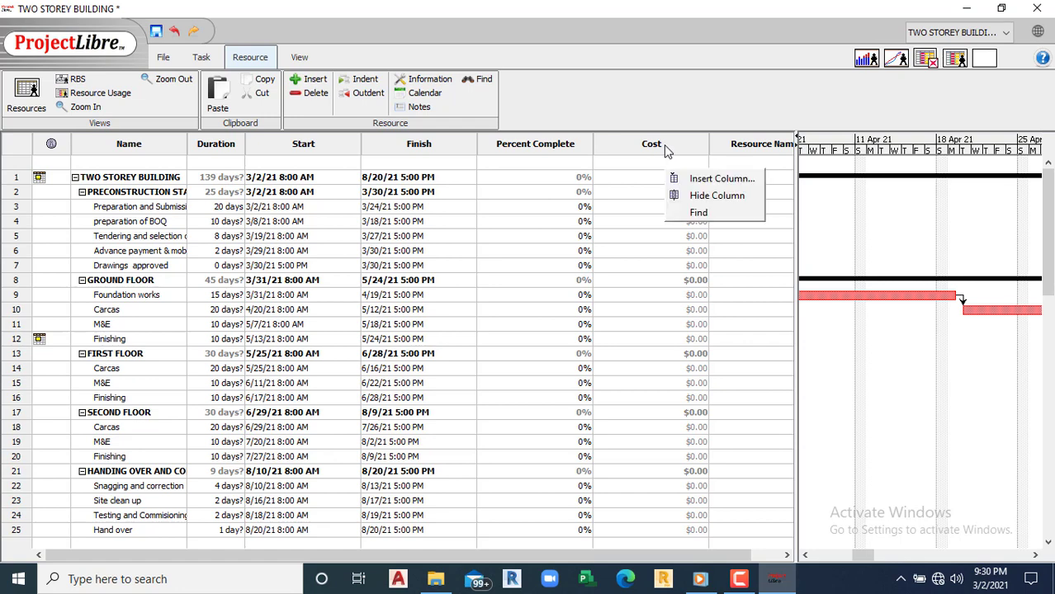
click(714, 198)
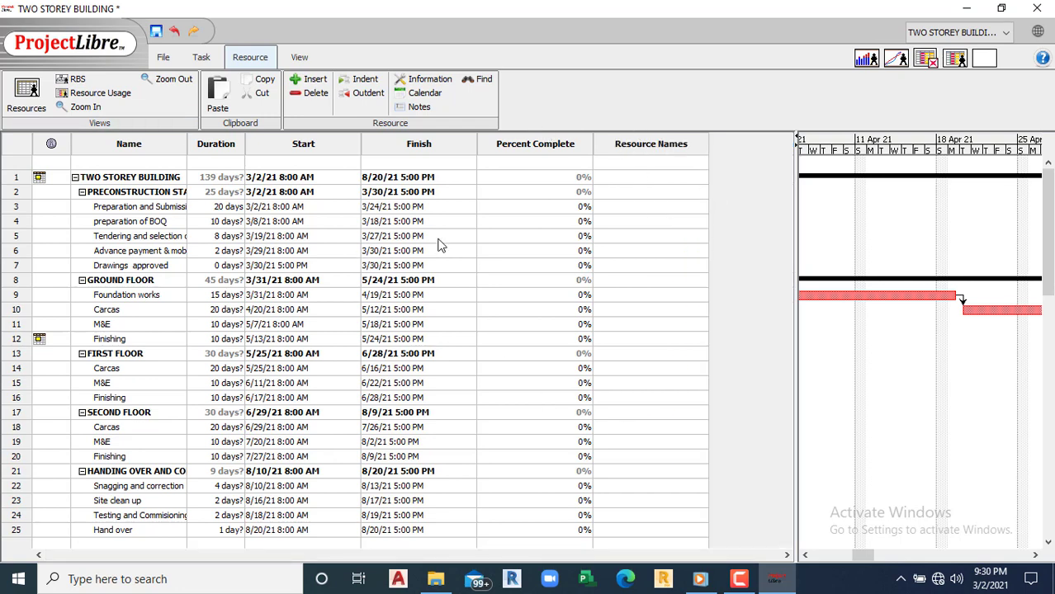
Step: Narrow the Percent Complete column and the task table so the Gantt chart gets more room
double_click(521, 233)
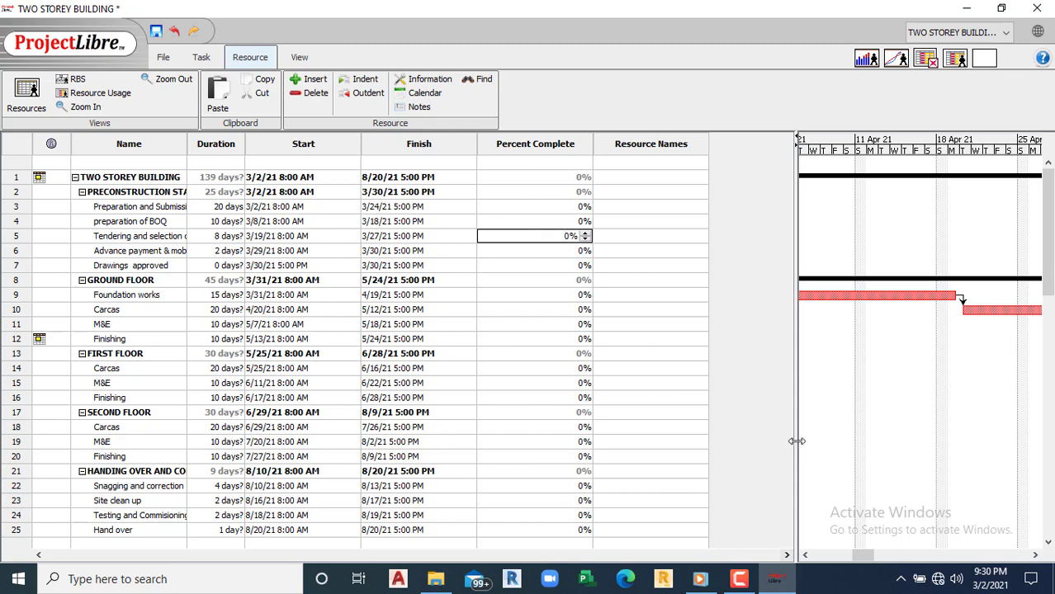
drag(792, 444, 609, 433)
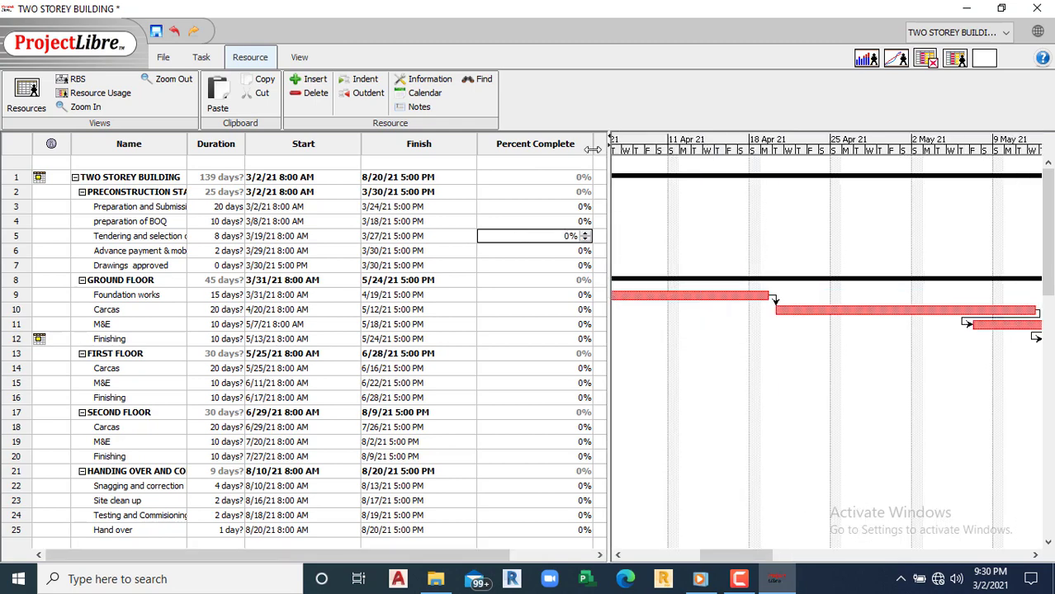
drag(593, 145, 521, 172)
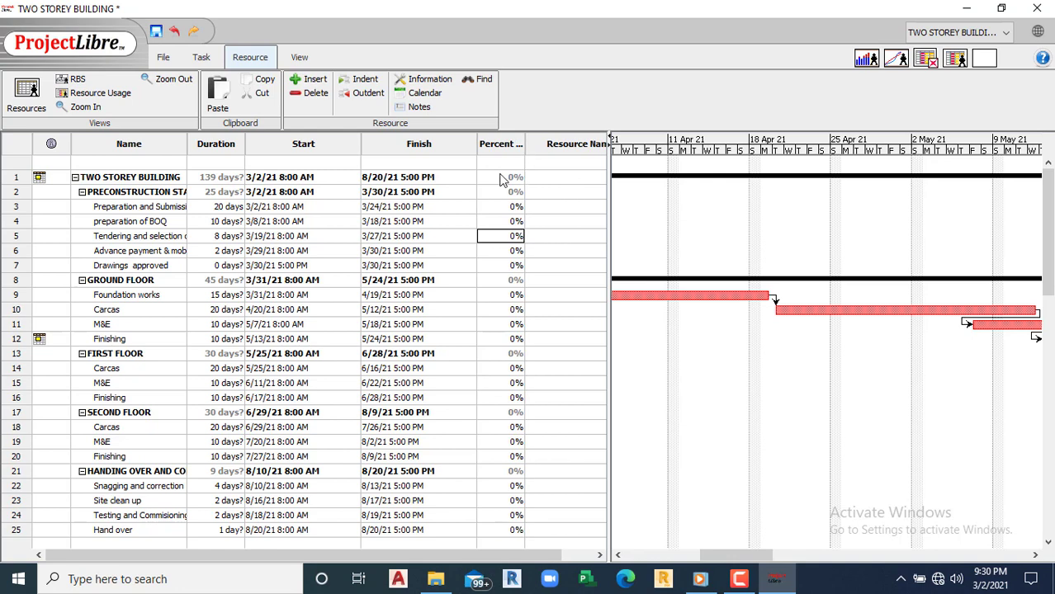
drag(607, 223, 565, 225)
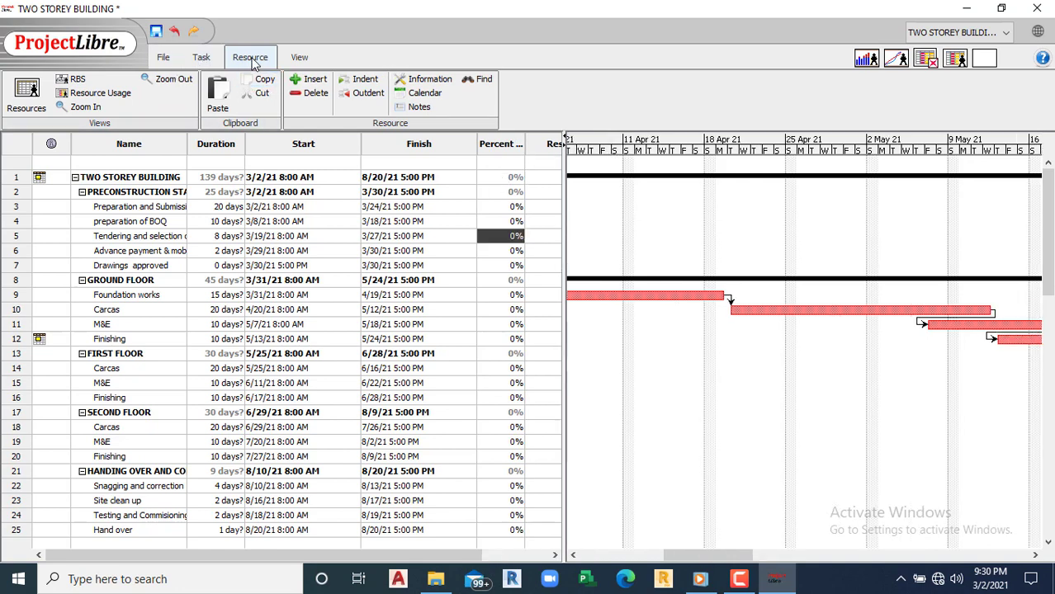
Step: Open the resource sheet and enter Engineer as a Work resource in row 1
click(19, 97)
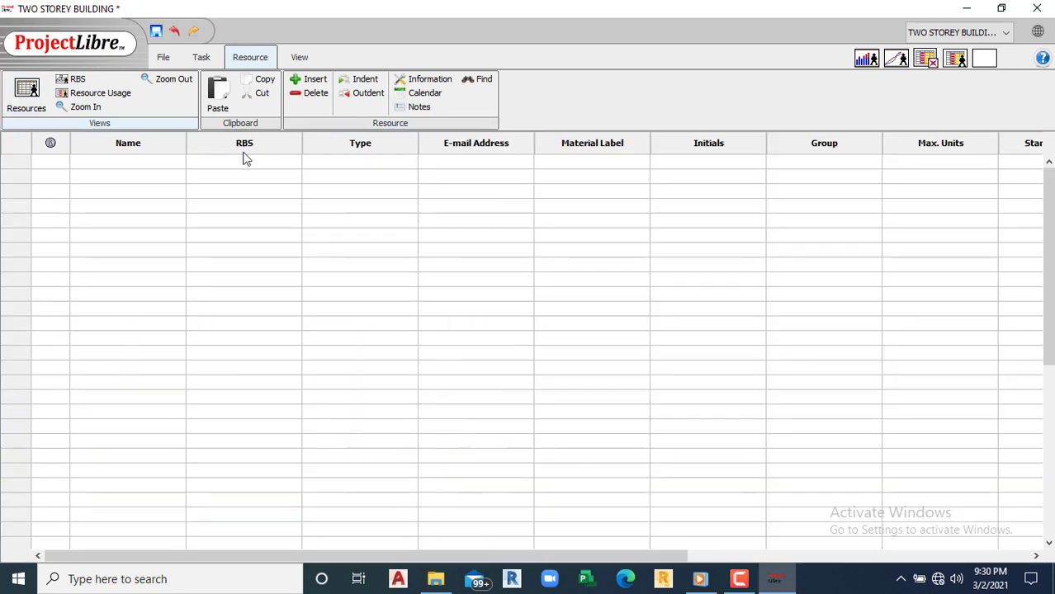
click(142, 163)
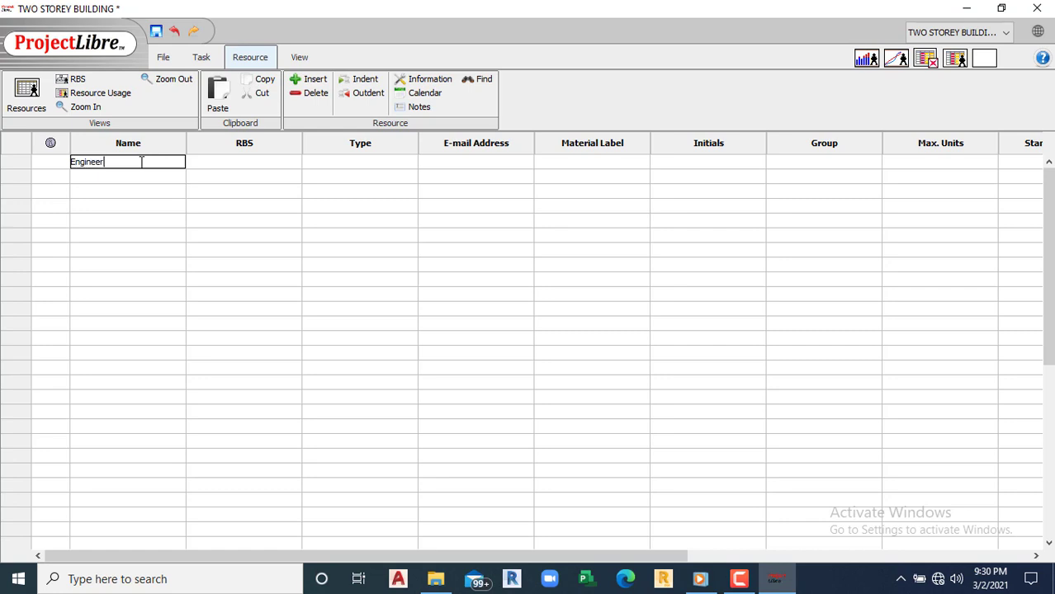
click(213, 161)
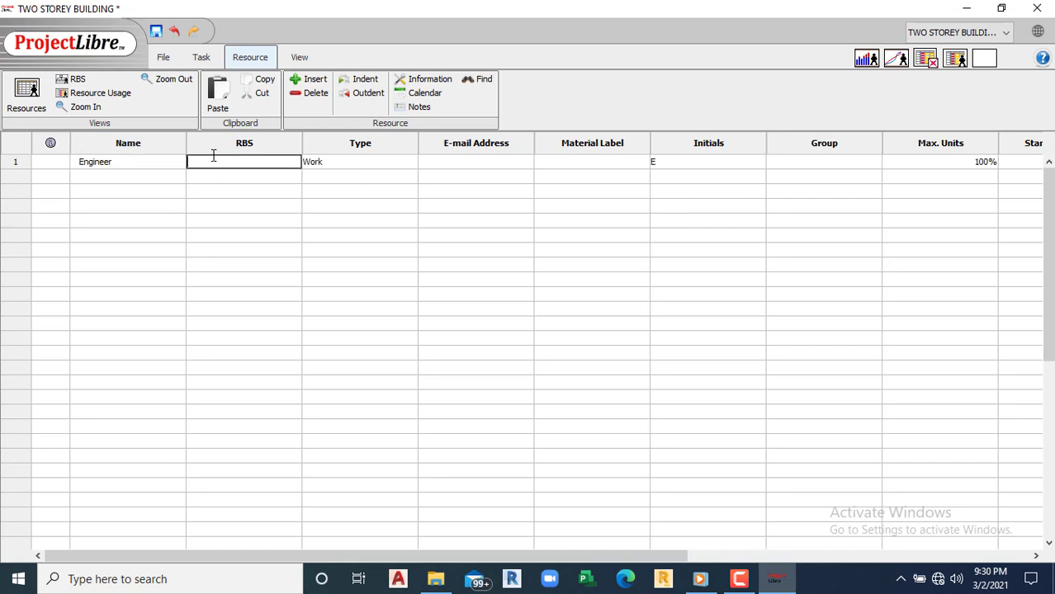
click(364, 164)
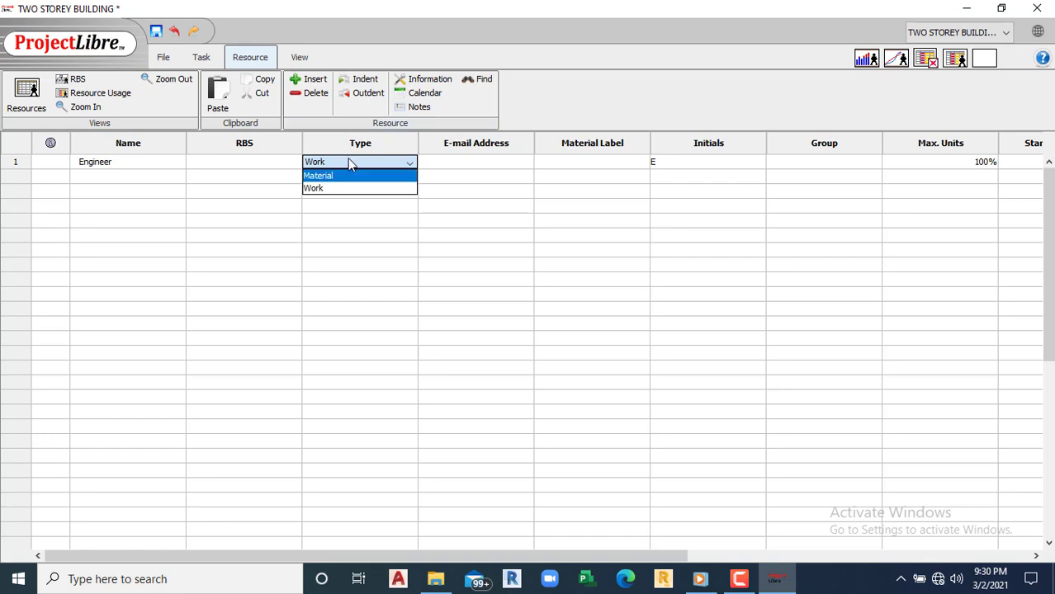
click(334, 247)
click(406, 165)
click(468, 161)
Step: Give Engineer the initials E
click(468, 162)
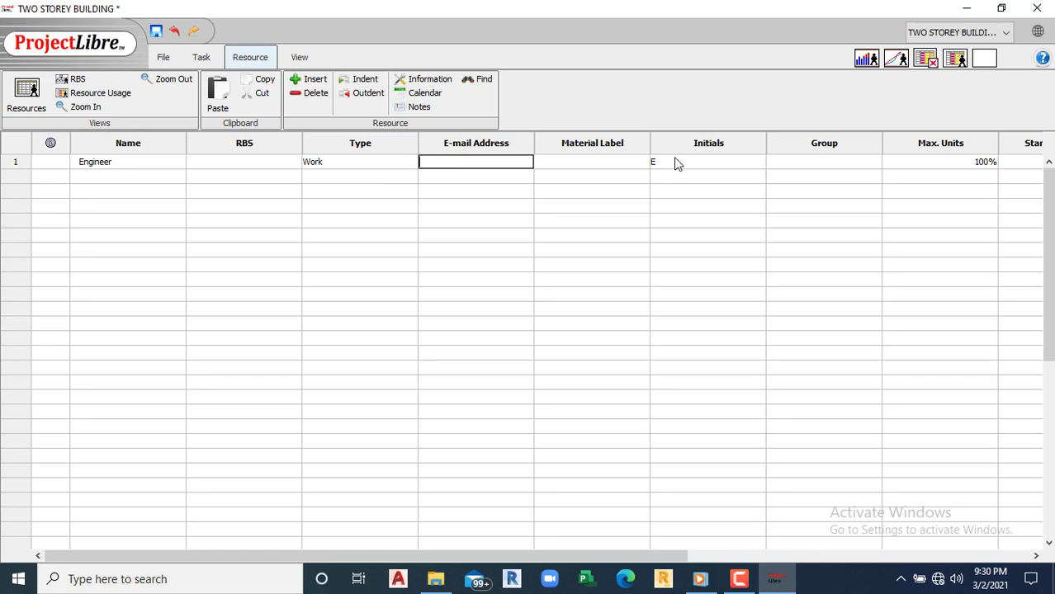
click(589, 165)
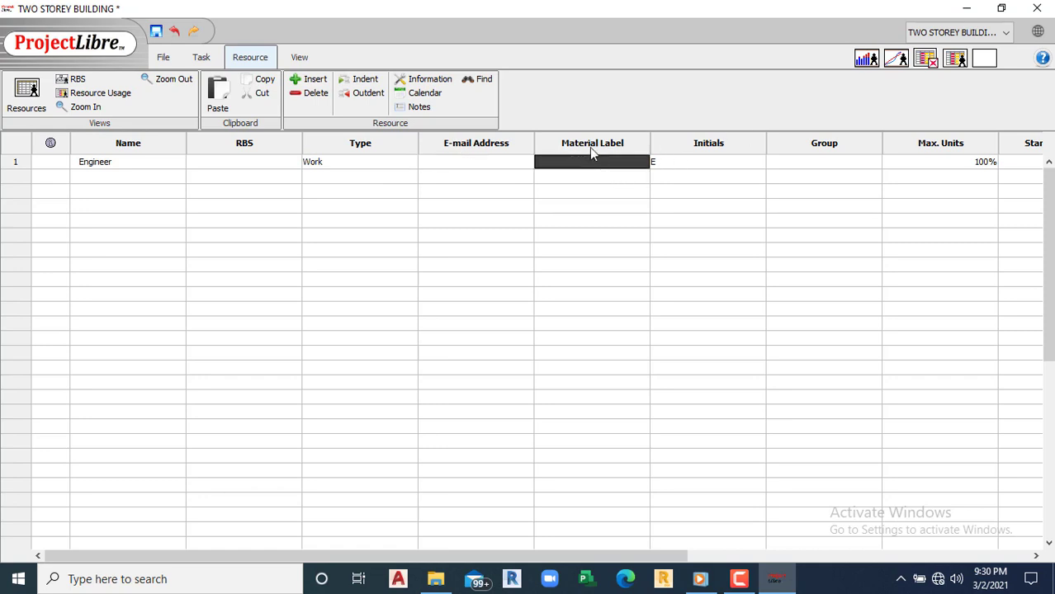
double_click(706, 165)
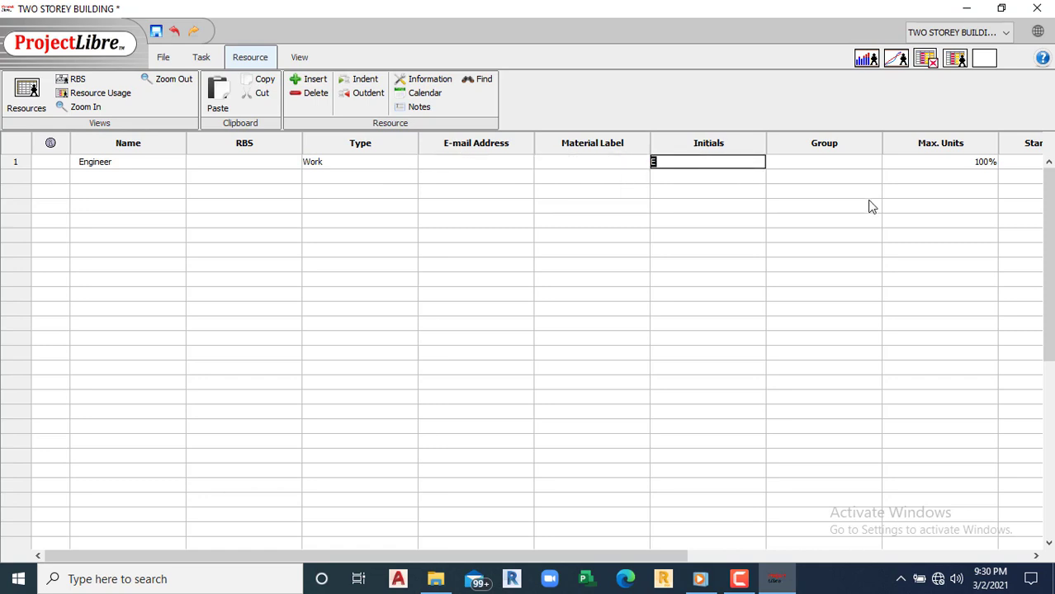
click(604, 544)
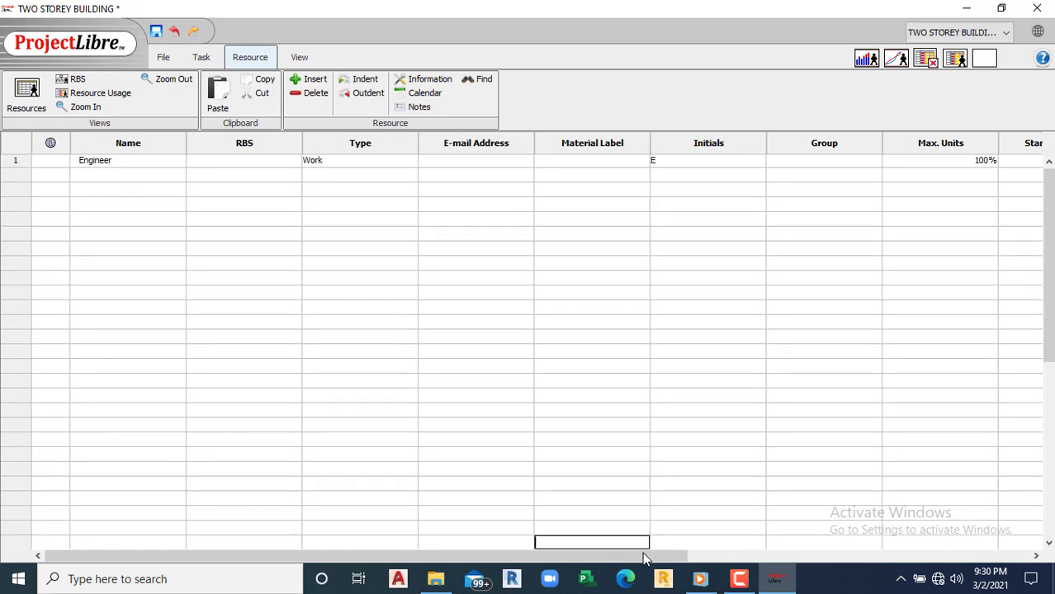
drag(661, 556, 840, 568)
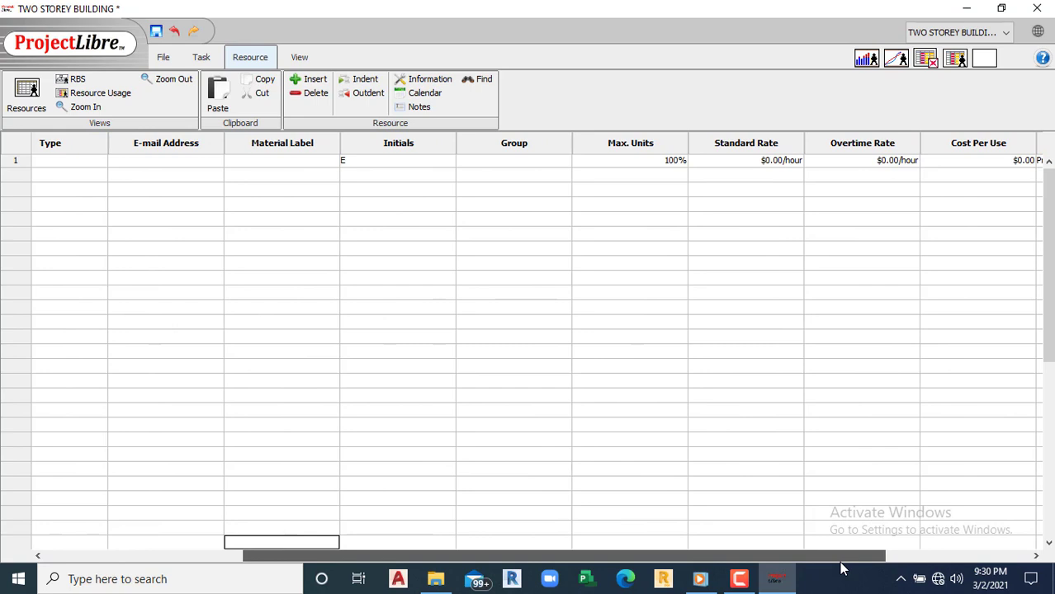
Step: Set Engineer's max units to 50% and change its standard rate unit from hour to day
click(634, 166)
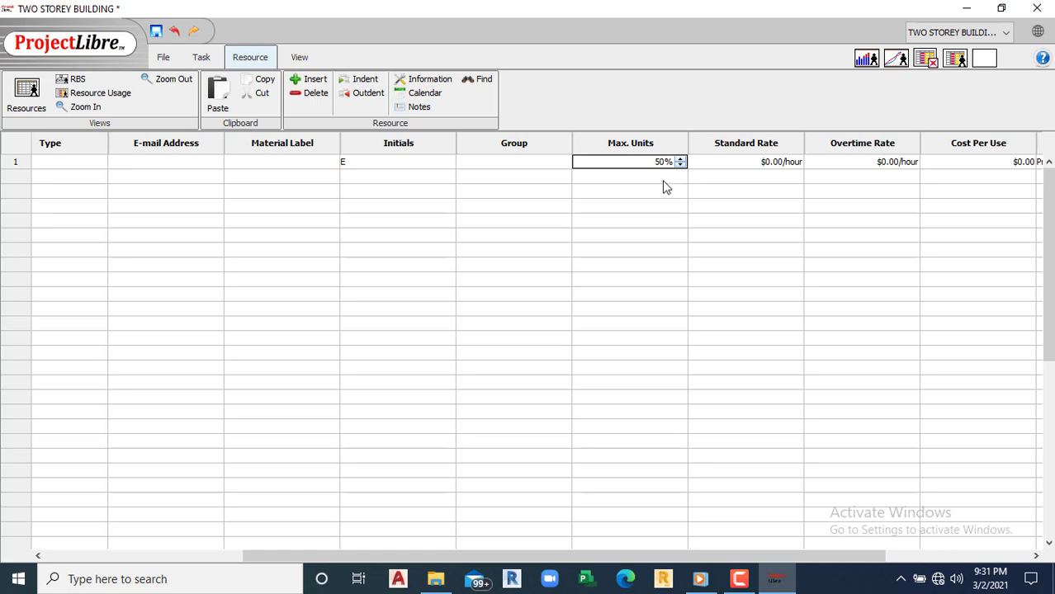
click(669, 181)
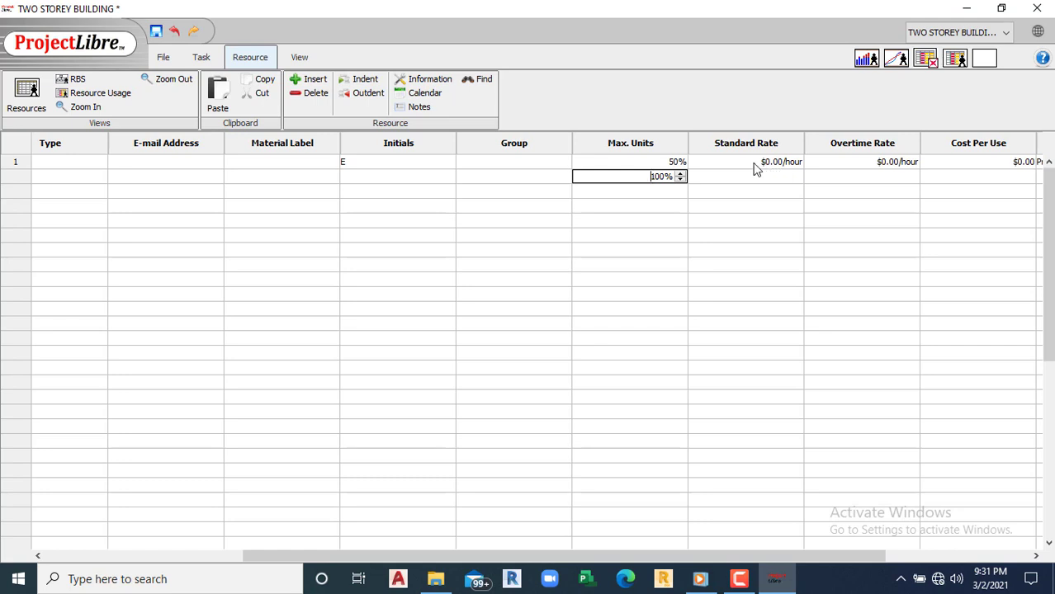
double_click(800, 162)
click(804, 164)
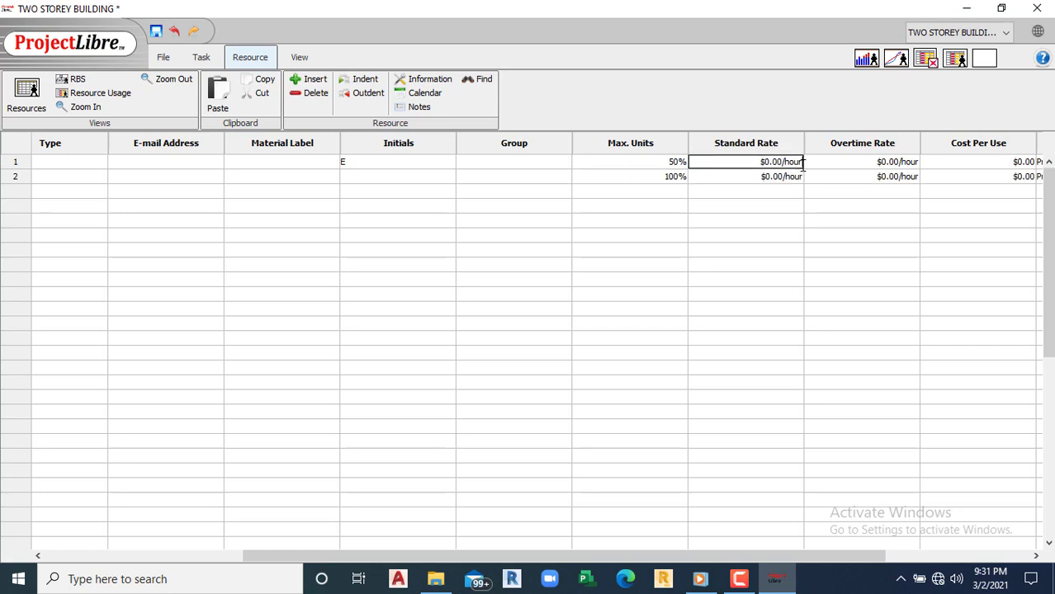
key(BackSpace)
key(BackSpace)
key(BackSpace)
key(BackSpace)
text(day)
click(781, 190)
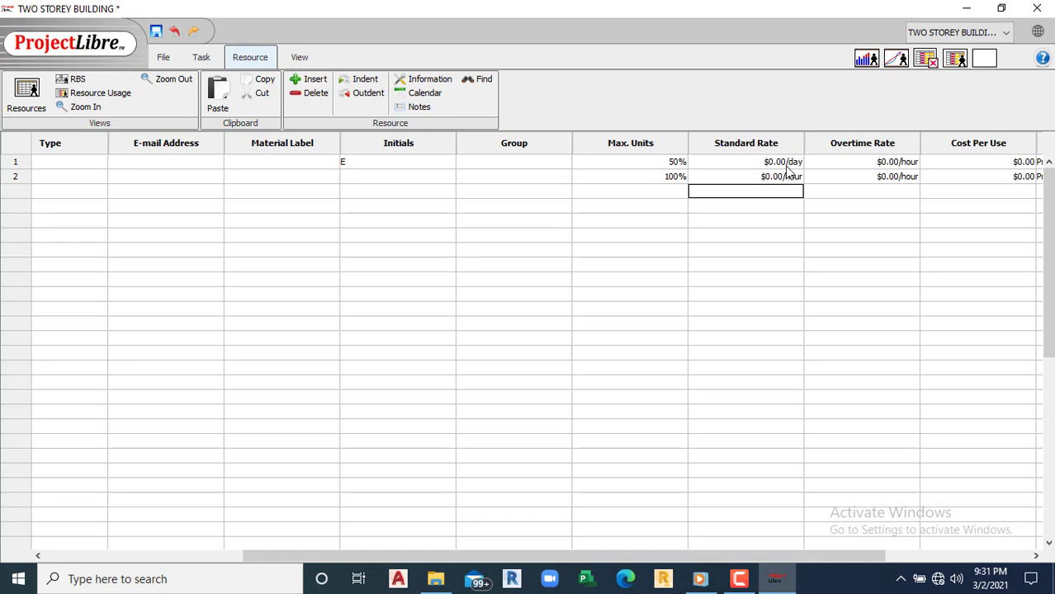
double_click(769, 162)
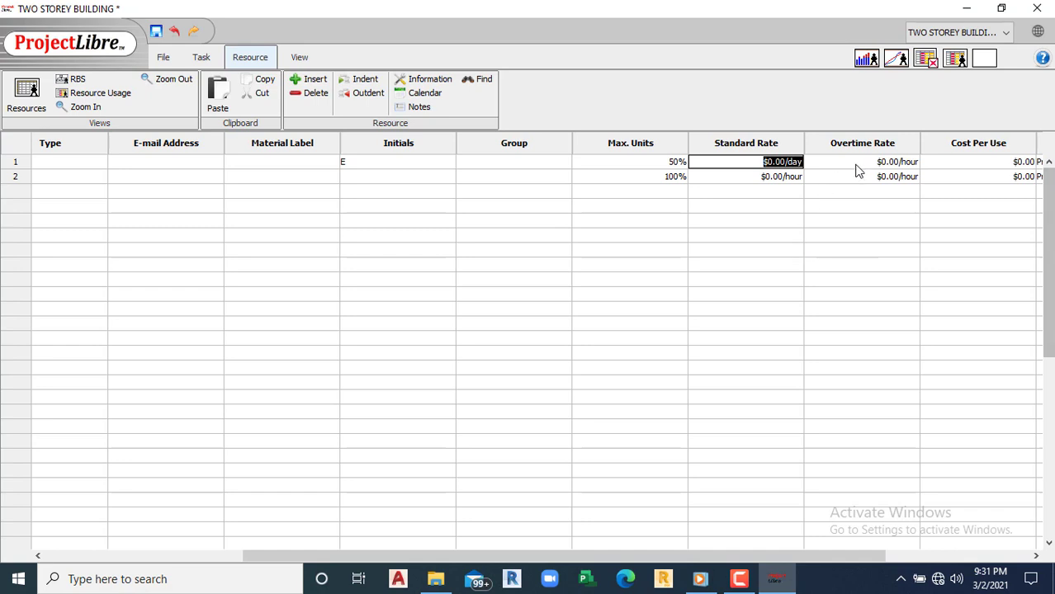
drag(532, 560, 708, 558)
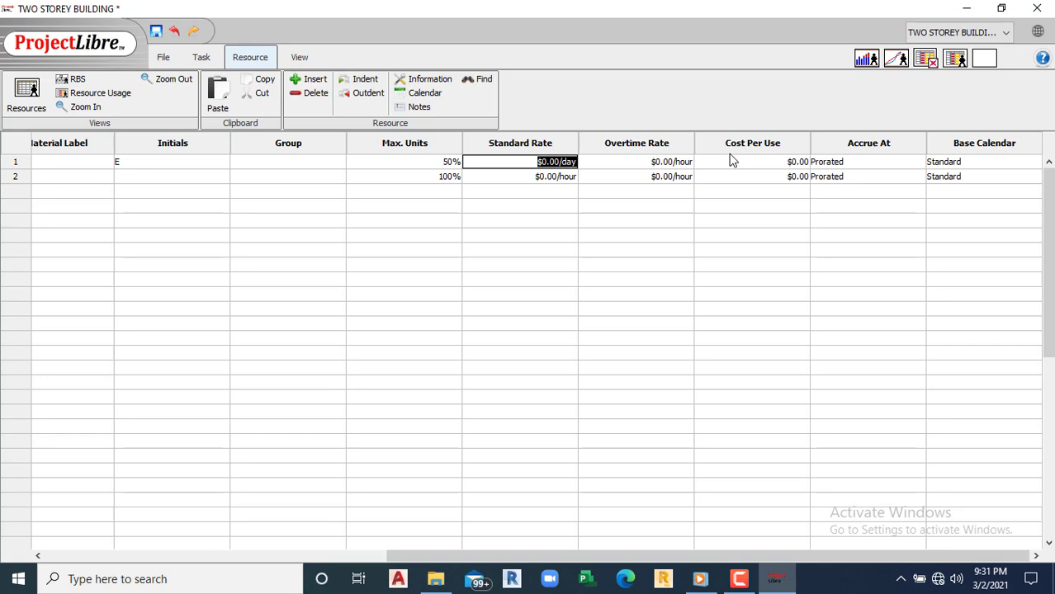
Step: Keep Prorated as Engineer's Accrue At setting
click(895, 165)
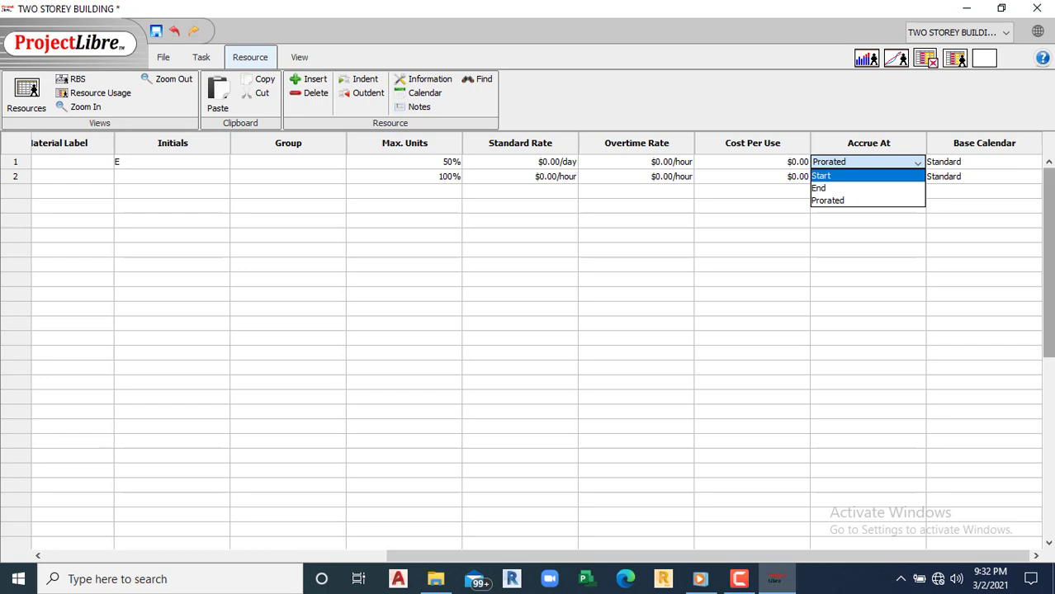
click(964, 163)
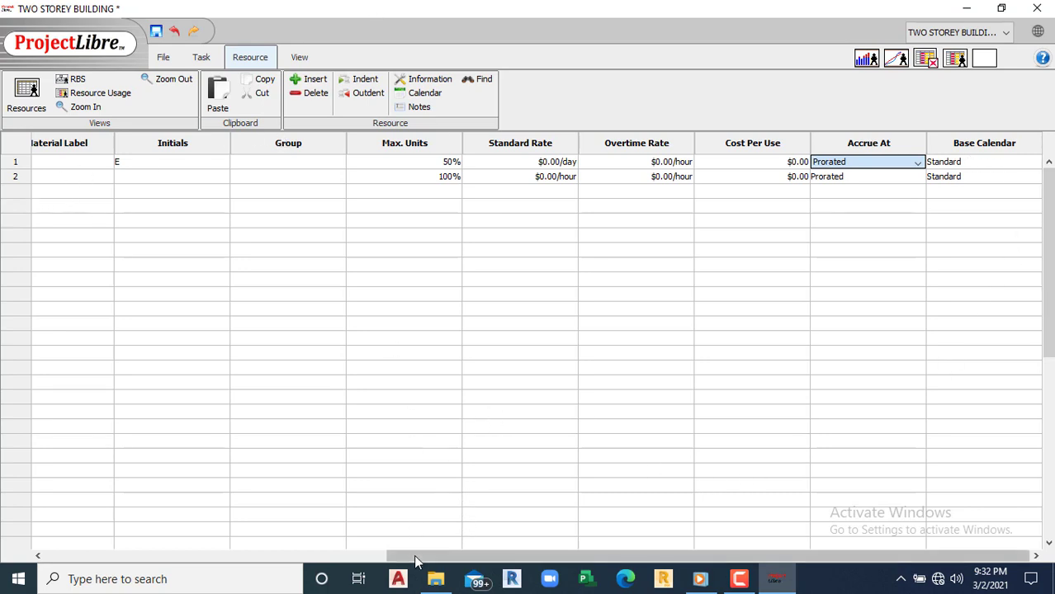
drag(396, 557, 24, 490)
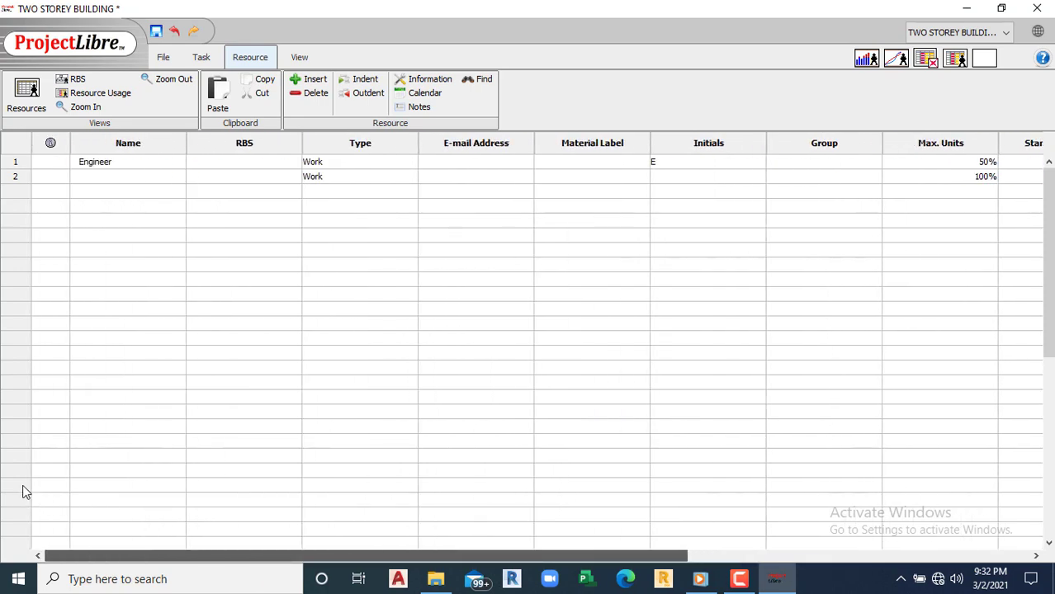
Step: Name the second resource Supervisor
click(107, 178)
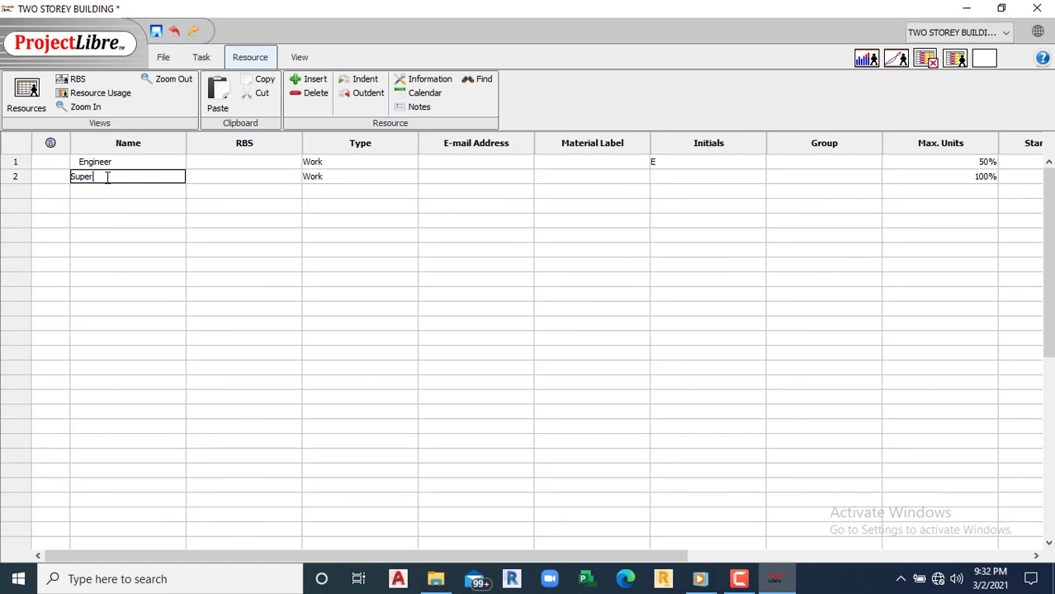
text(Supervisor)
click(627, 192)
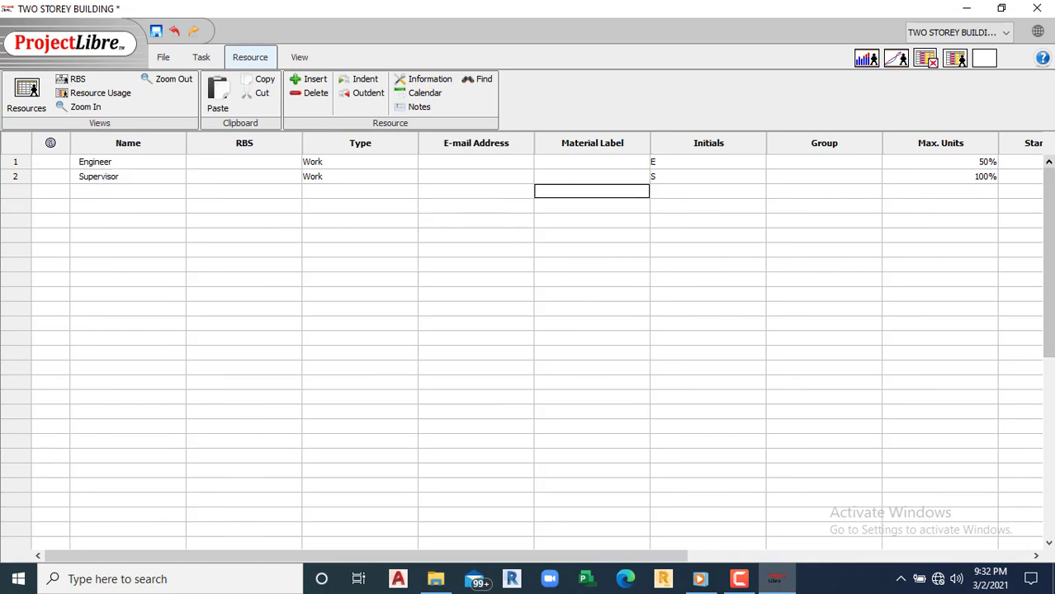
drag(654, 557, 846, 545)
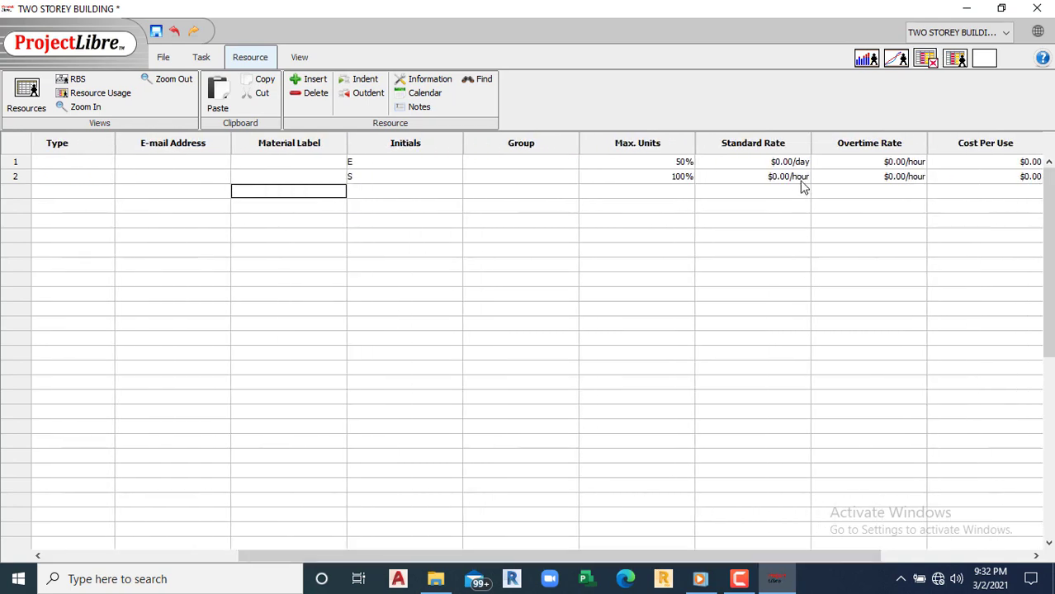
Step: Set standard rates of $100.00/day for Engineer and $50.00/day for Supervisor
click(788, 161)
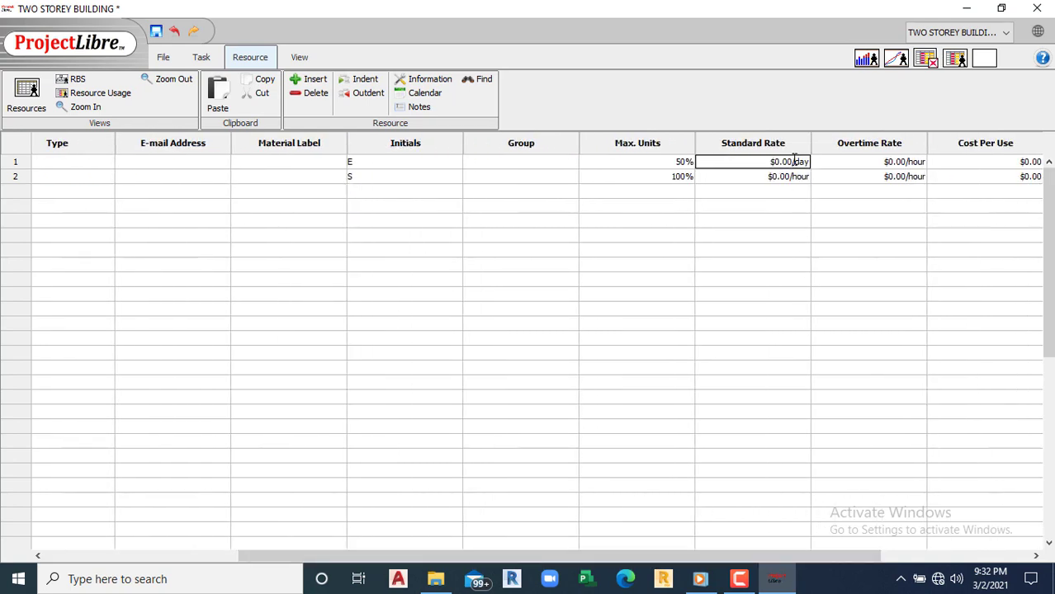
key(BackSpace)
text(100)
click(787, 178)
double_click(787, 179)
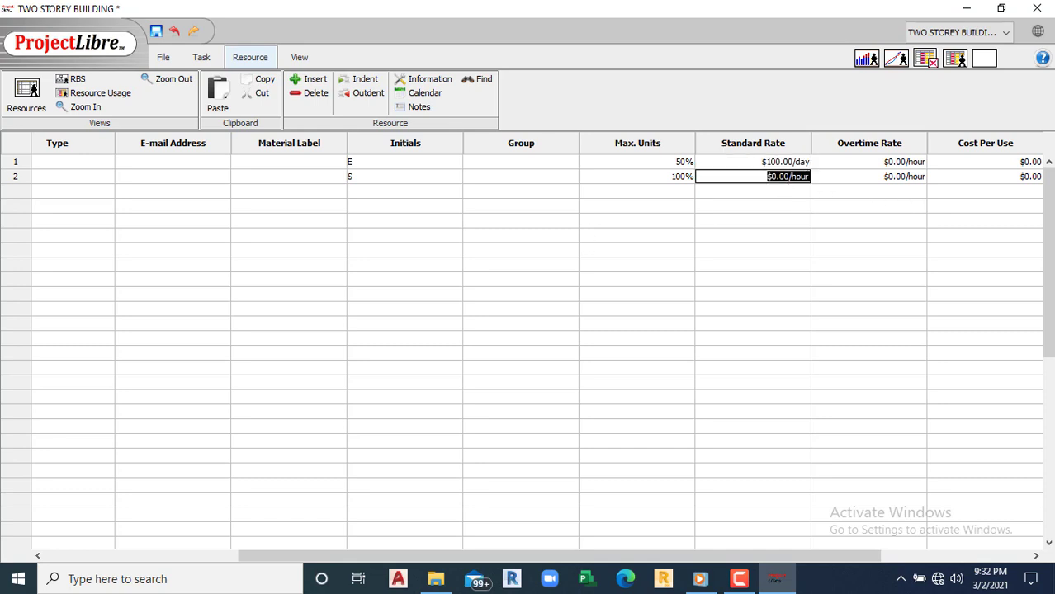
click(809, 176)
key(BackSpace)
key(BackSpace)
key(BackSpace)
key(BackSpace)
text(day)
click(785, 250)
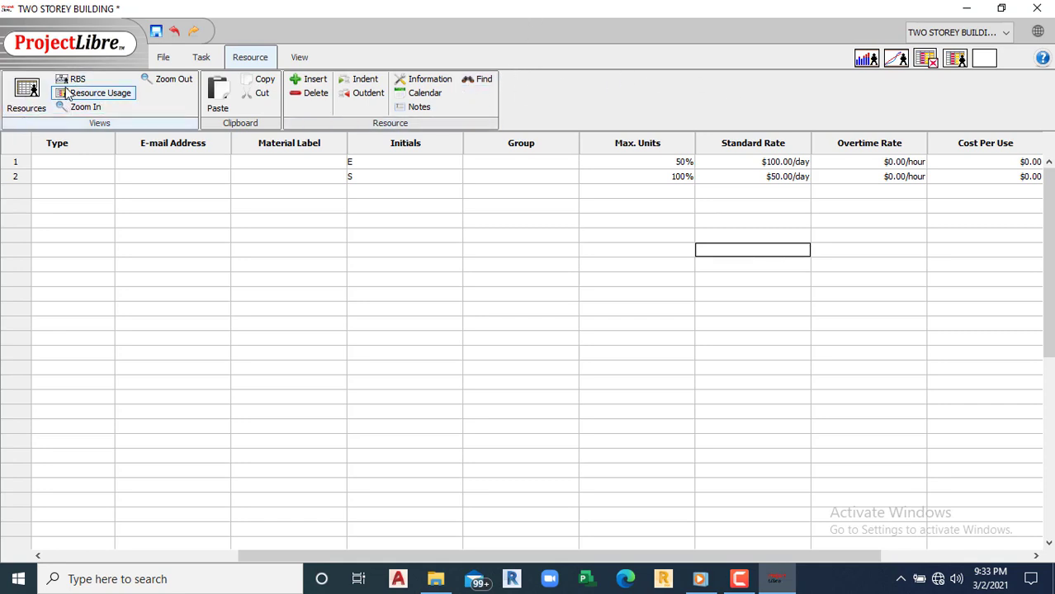
Step: Return to the Gantt view, widen the task table, and open Task Information for TWO STOREY BUILDING
click(202, 58)
click(19, 92)
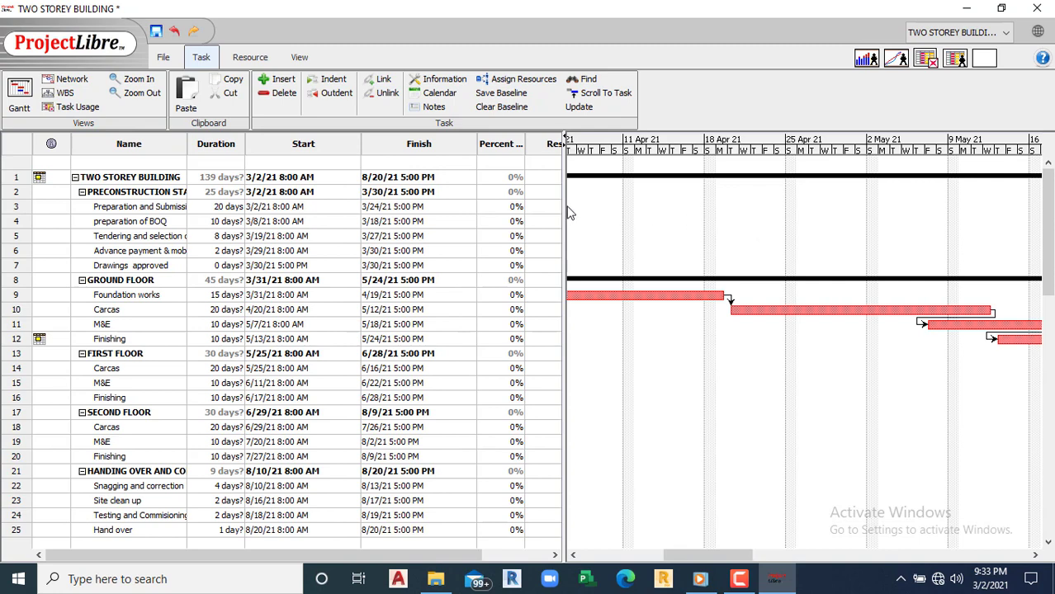
drag(568, 209, 707, 219)
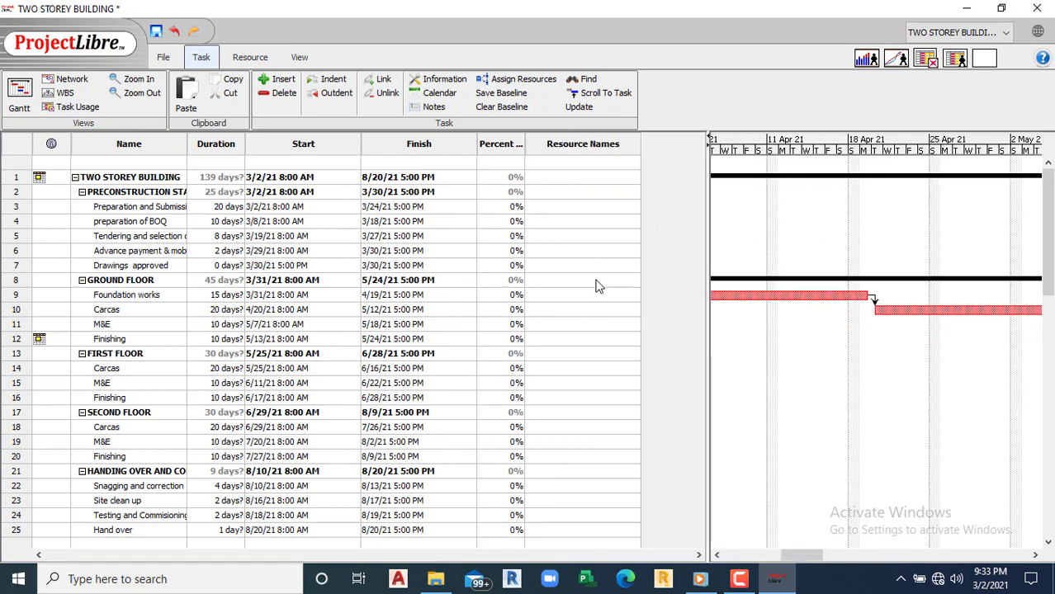
click(578, 182)
double_click(604, 181)
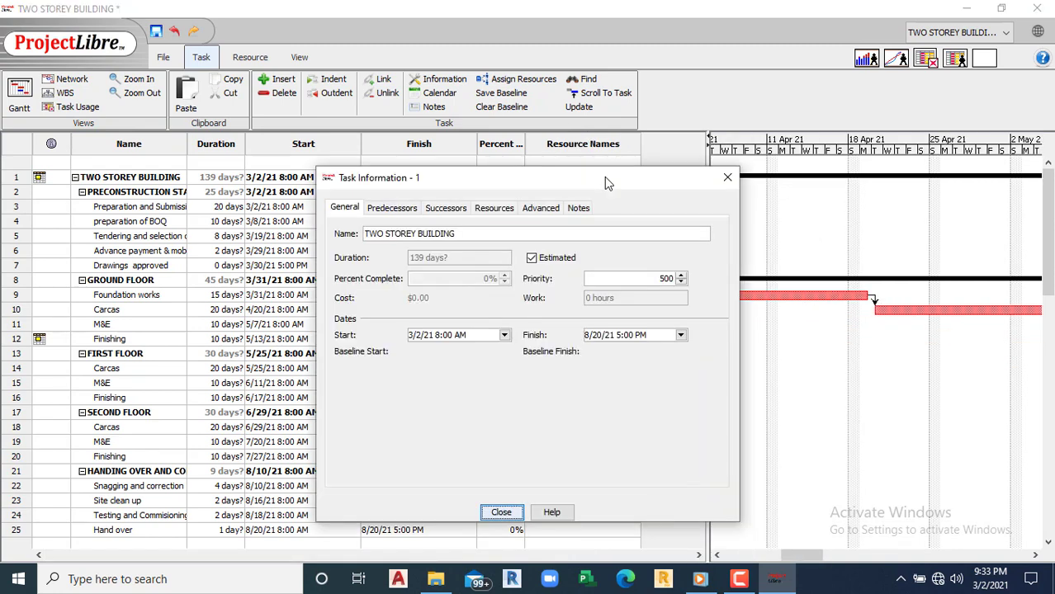
Step: Assign Engineer and Supervisor at 100% units to TWO STOREY BUILDING and close Task Information
click(492, 212)
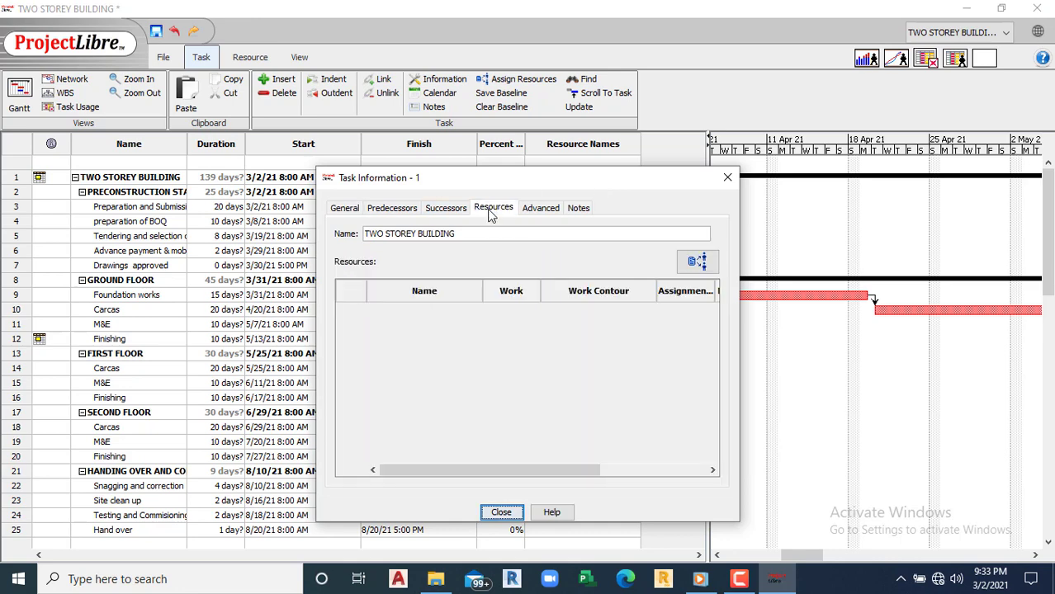
click(698, 263)
click(462, 279)
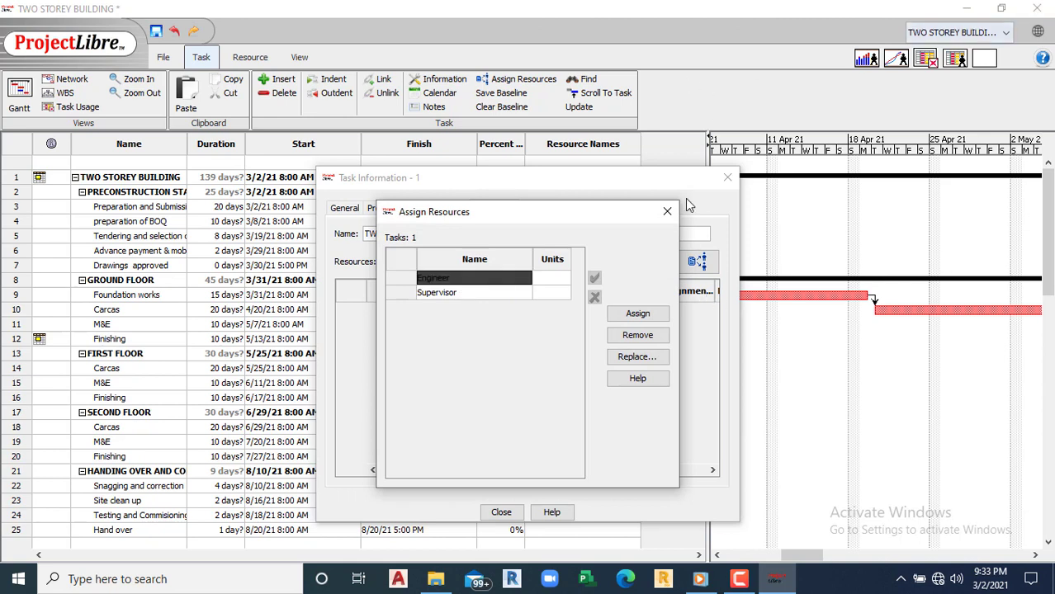
click(632, 316)
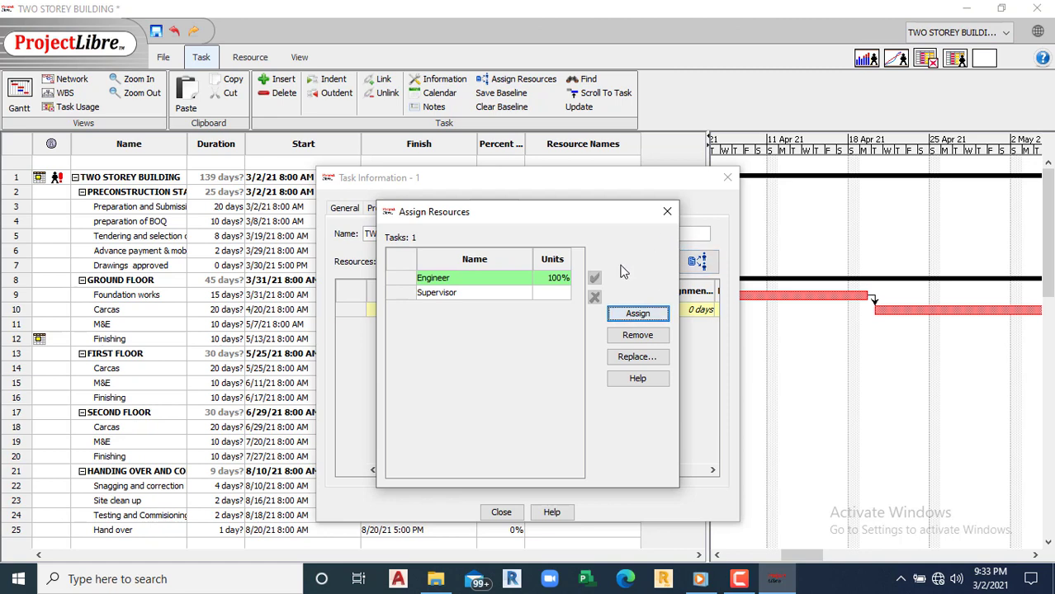
click(554, 295)
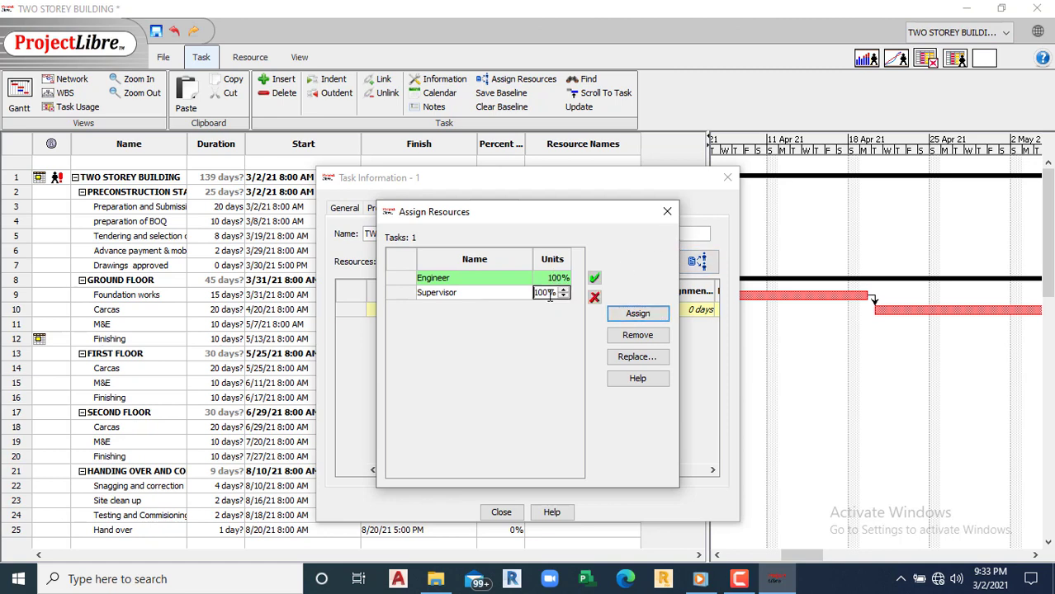
click(593, 278)
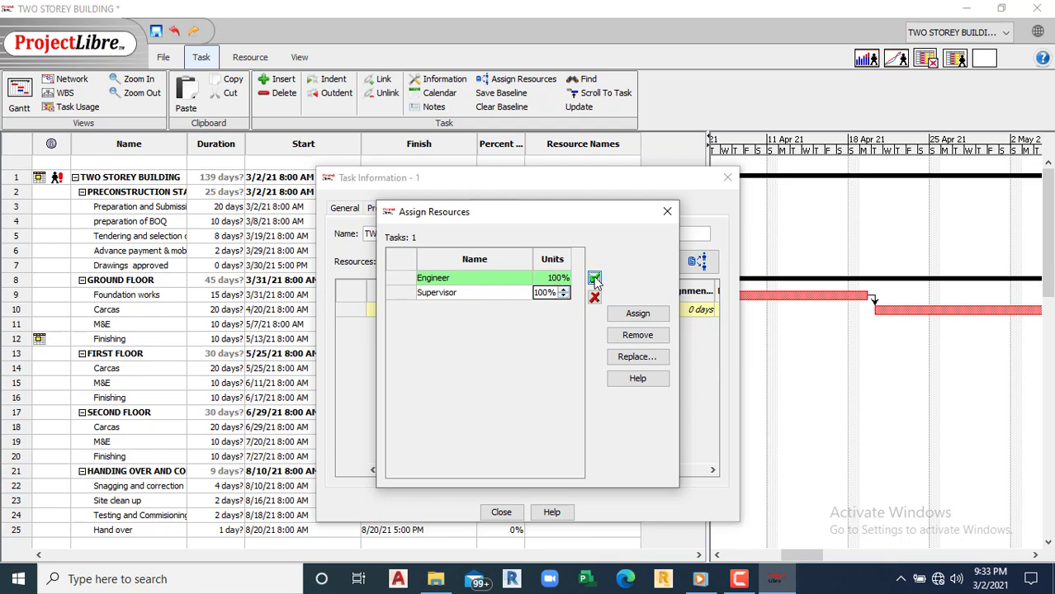
click(642, 315)
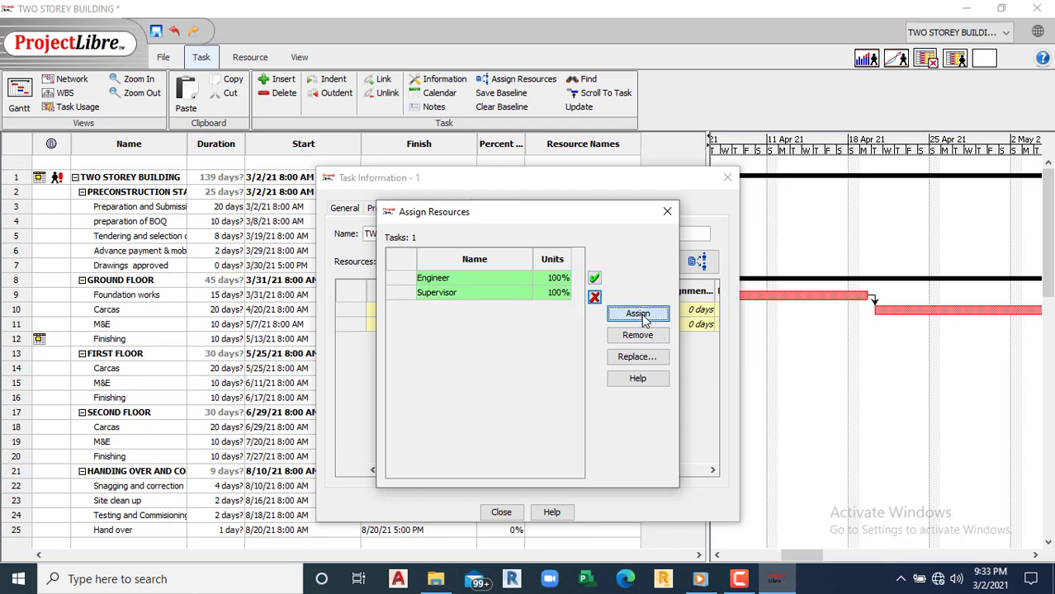
click(666, 212)
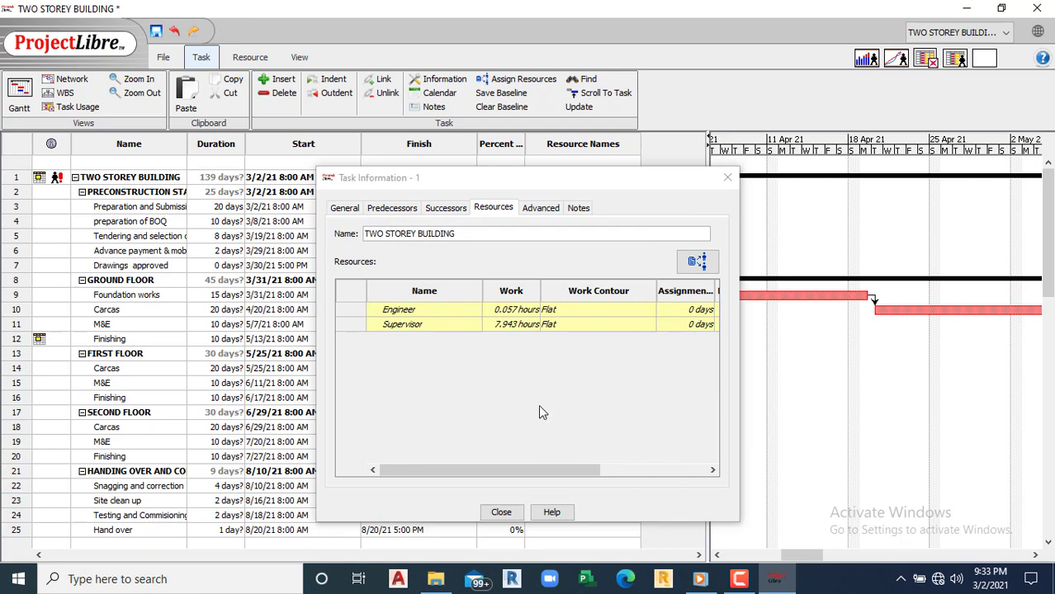
click(501, 512)
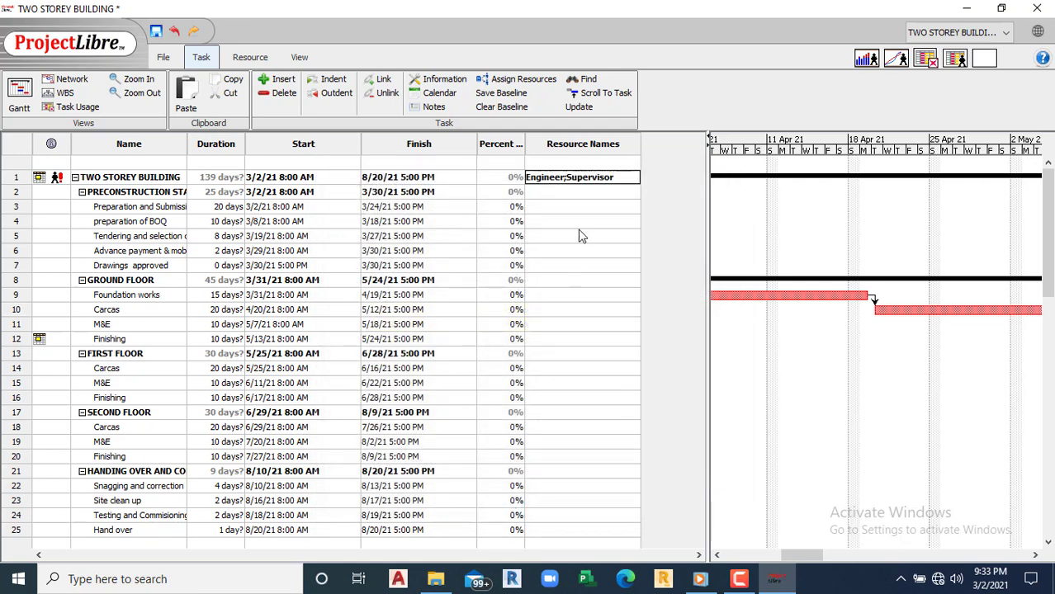
Step: Open Task Information for PRECONSTRUCTION STAGE (row 2) to see its empty resource list
click(429, 312)
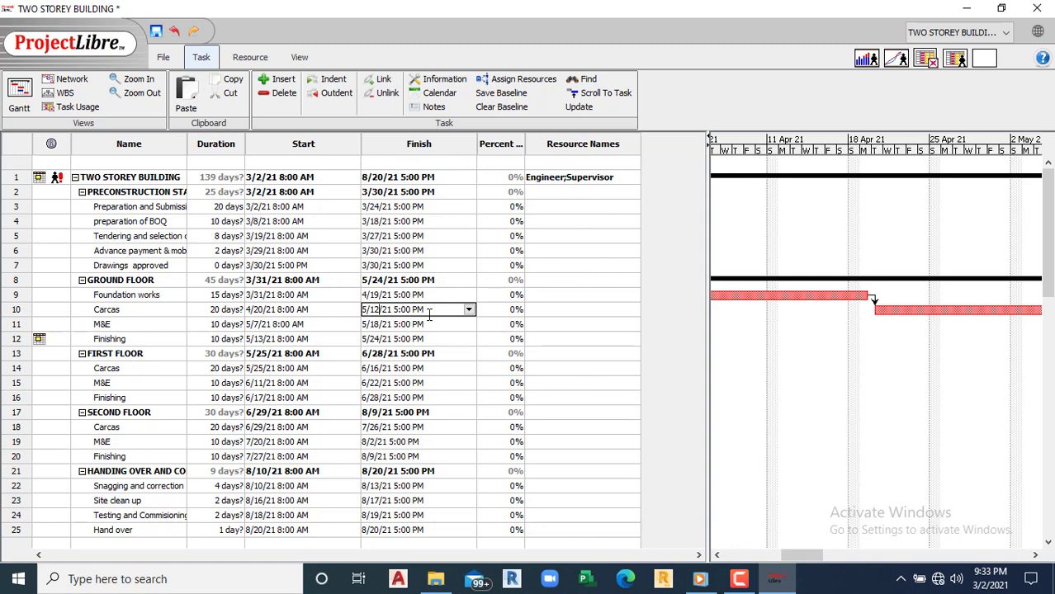
click(552, 238)
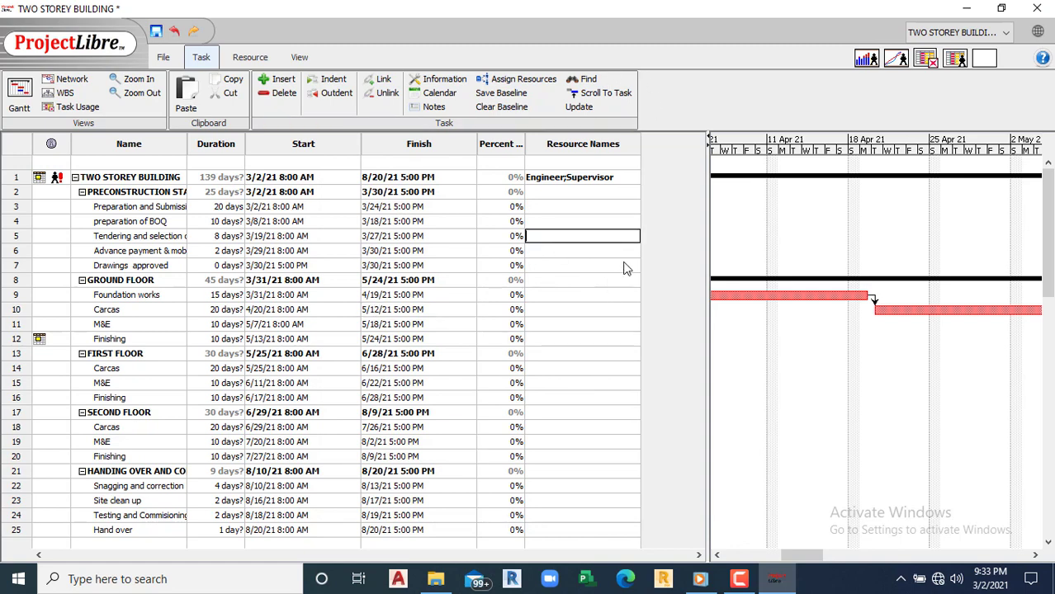
click(602, 207)
click(624, 161)
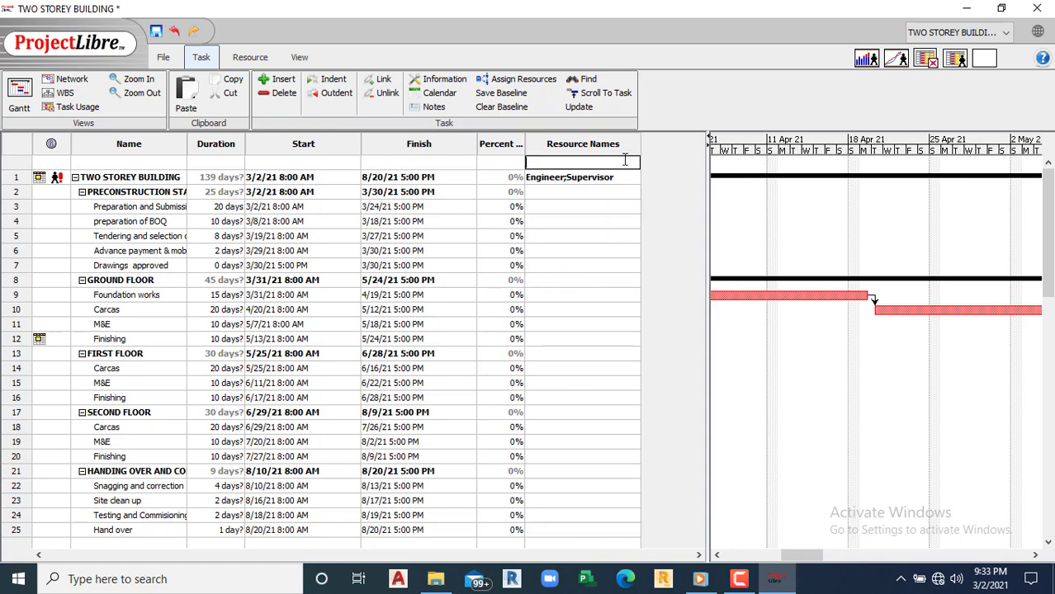
click(553, 193)
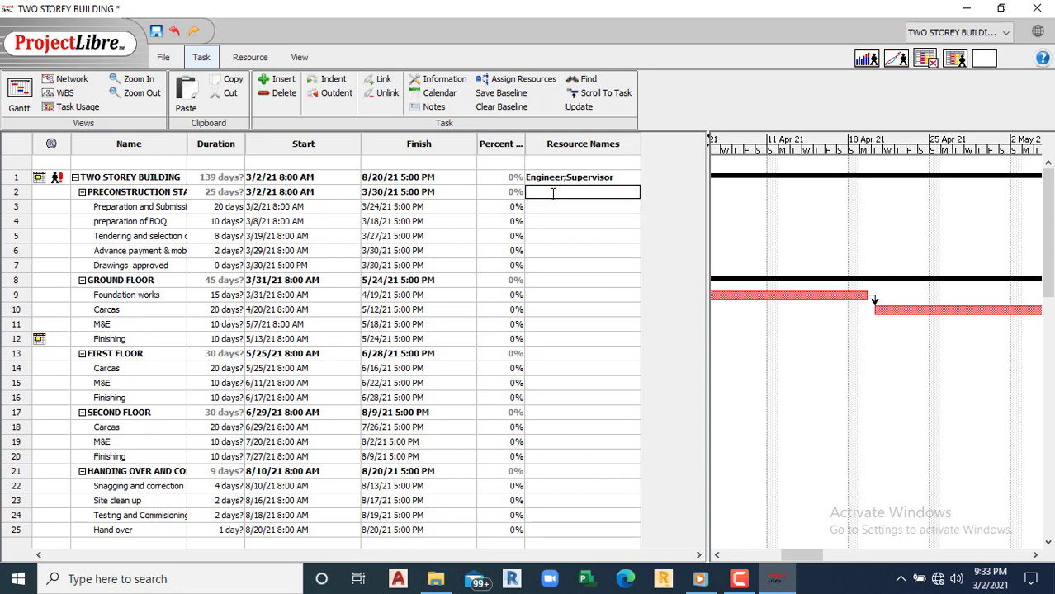
click(506, 195)
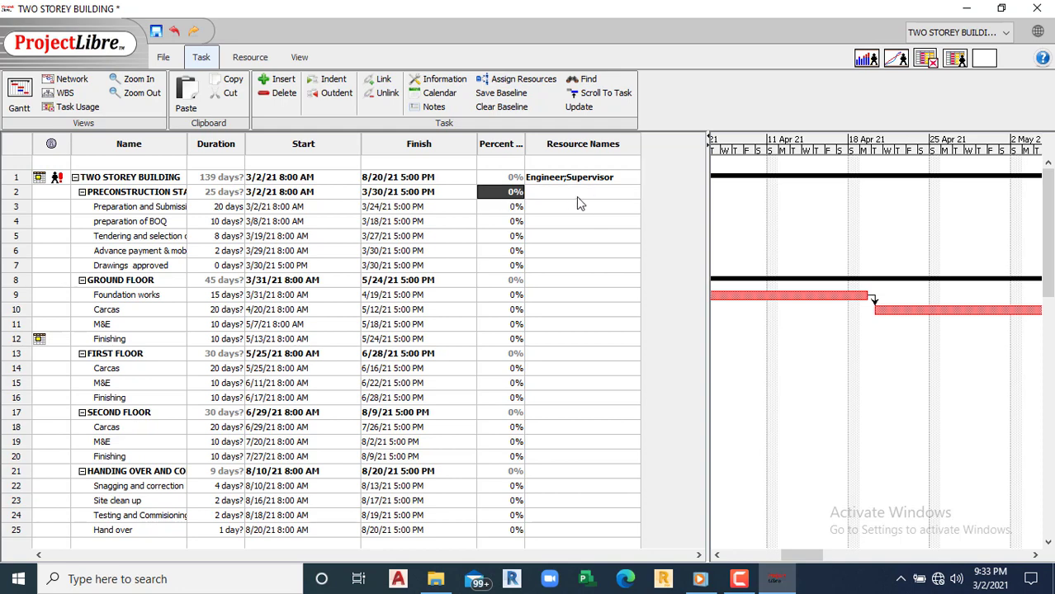
click(569, 192)
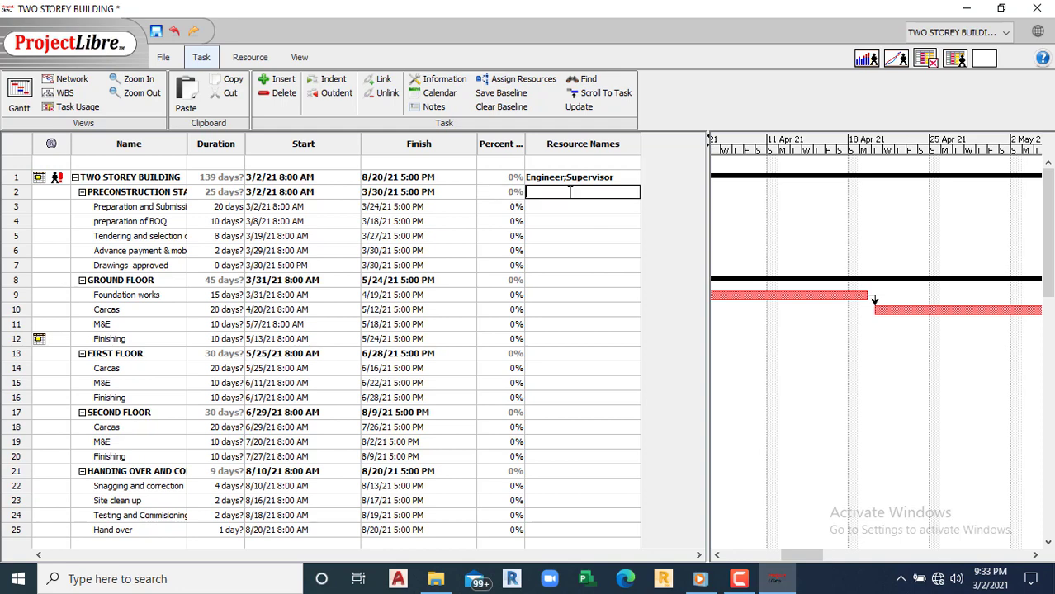
double_click(411, 198)
double_click(329, 202)
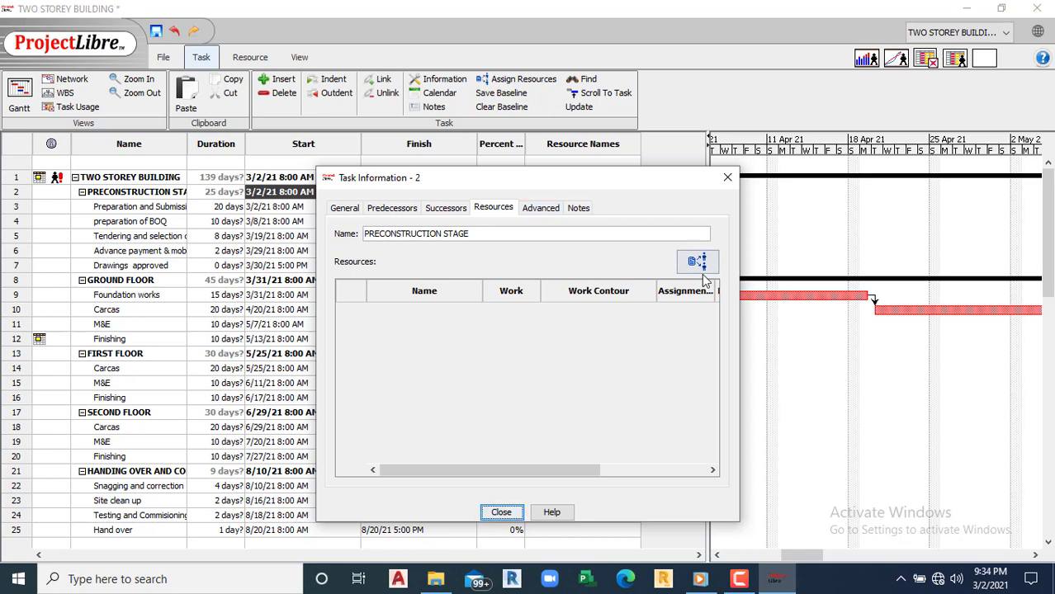
Step: Assign the Engineer resource to PRECONSTRUCTION STAGE at 100% and close Task Information
click(699, 261)
click(444, 282)
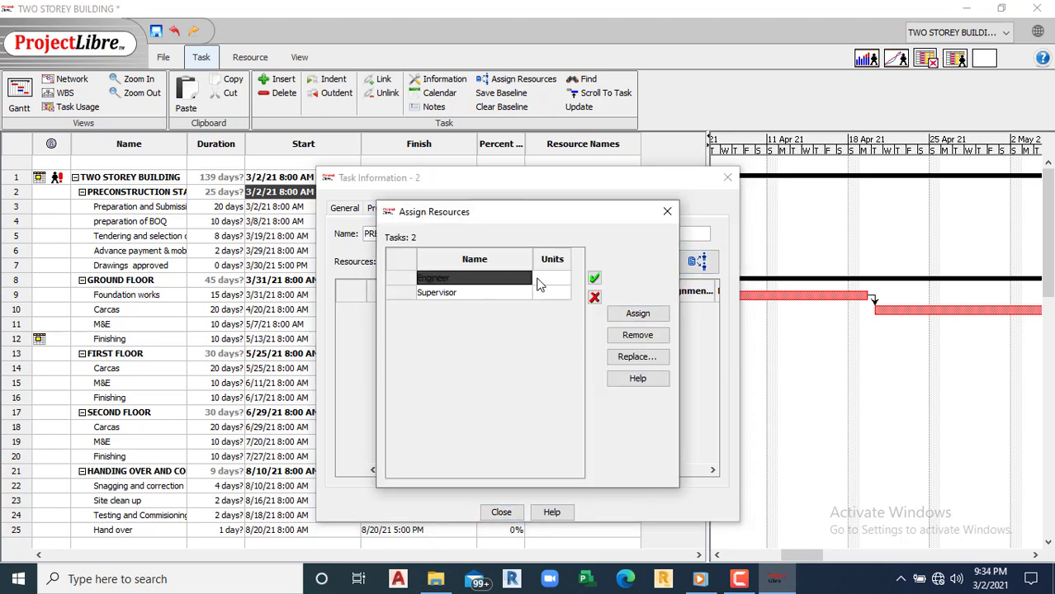
click(643, 317)
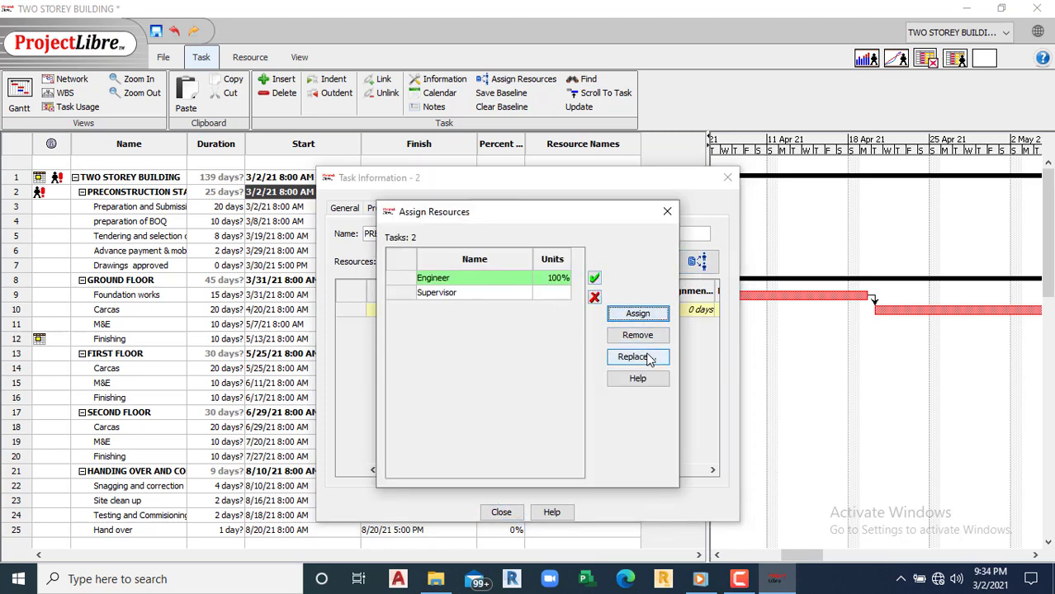
click(666, 211)
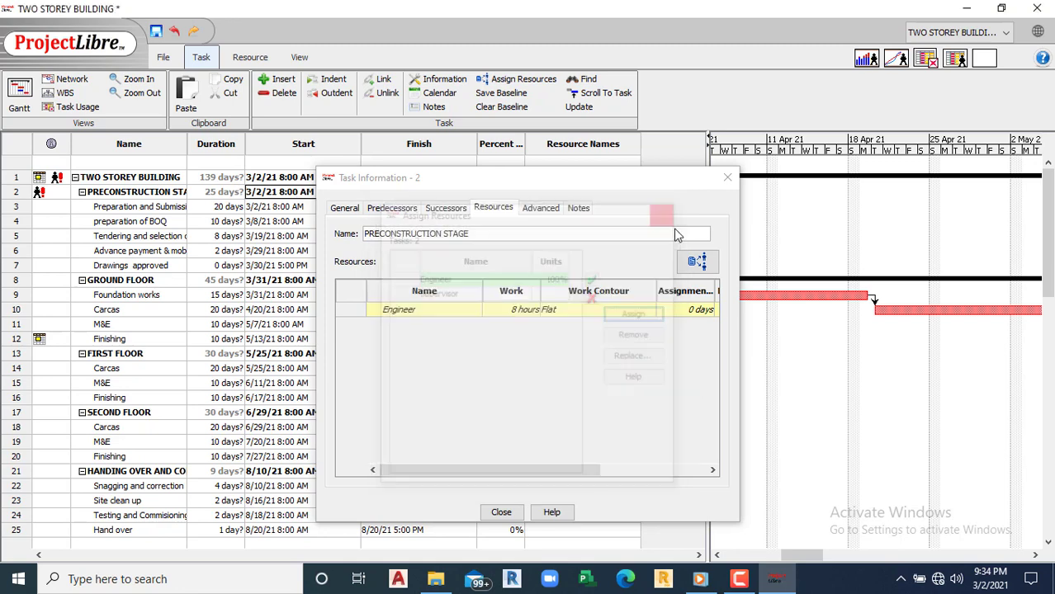
click(501, 512)
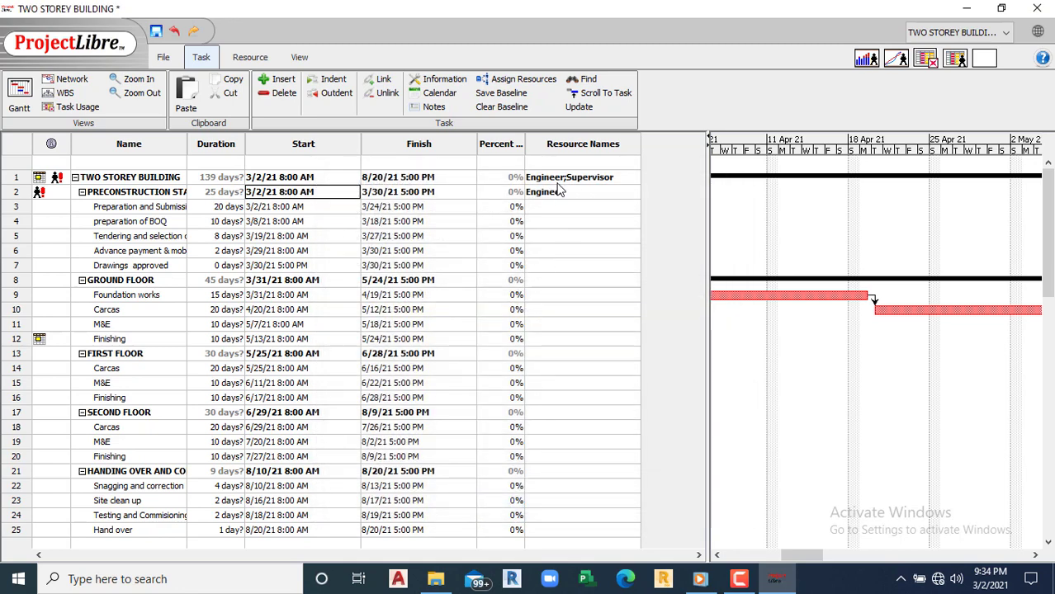
Step: Set Preparation and Submission of drawings to 10% complete
click(501, 206)
click(498, 195)
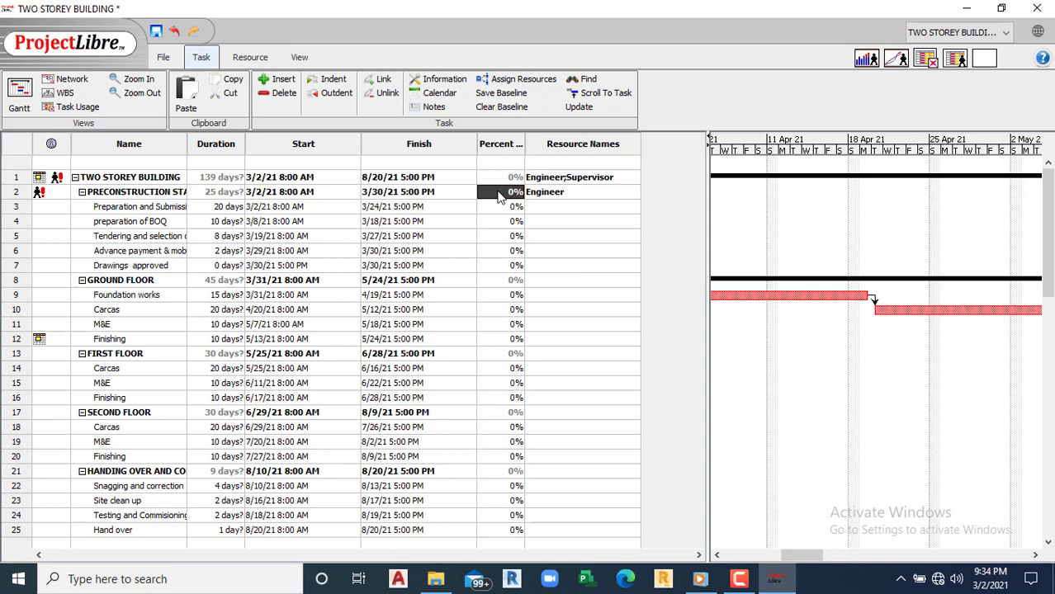
double_click(505, 209)
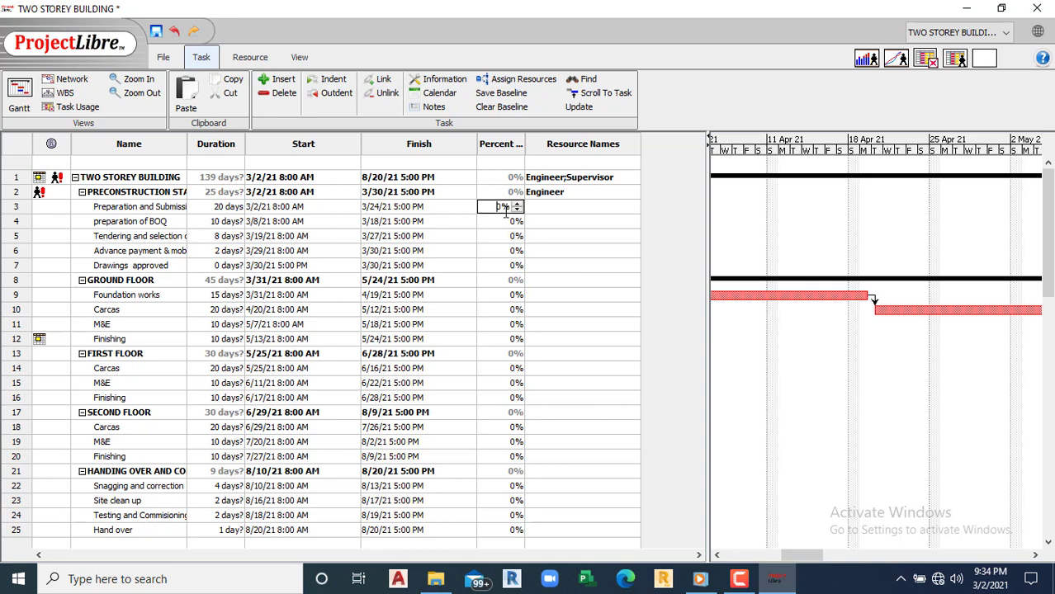
text(10)
double_click(507, 238)
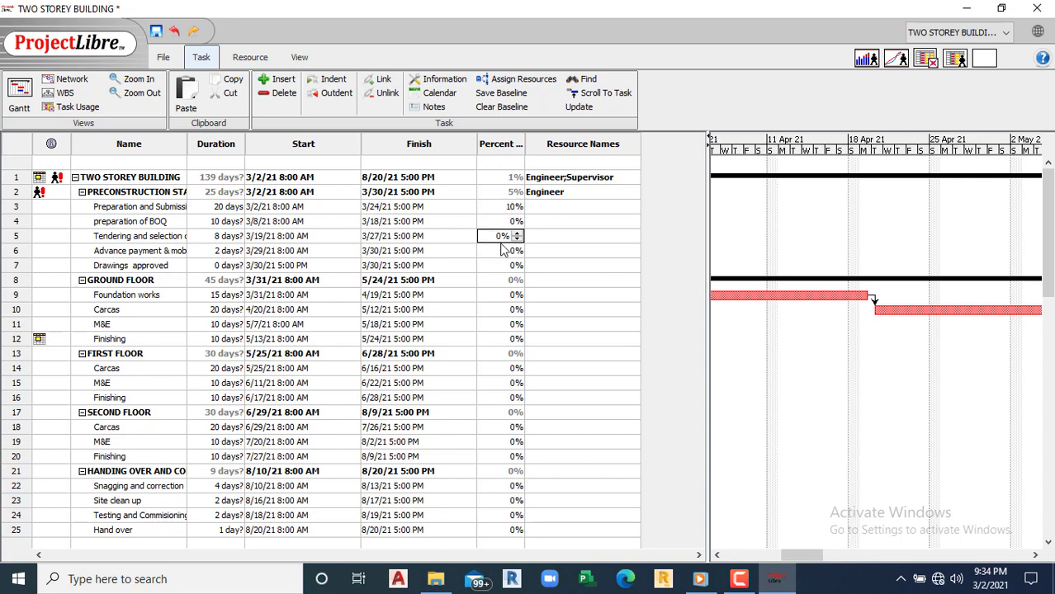
double_click(513, 218)
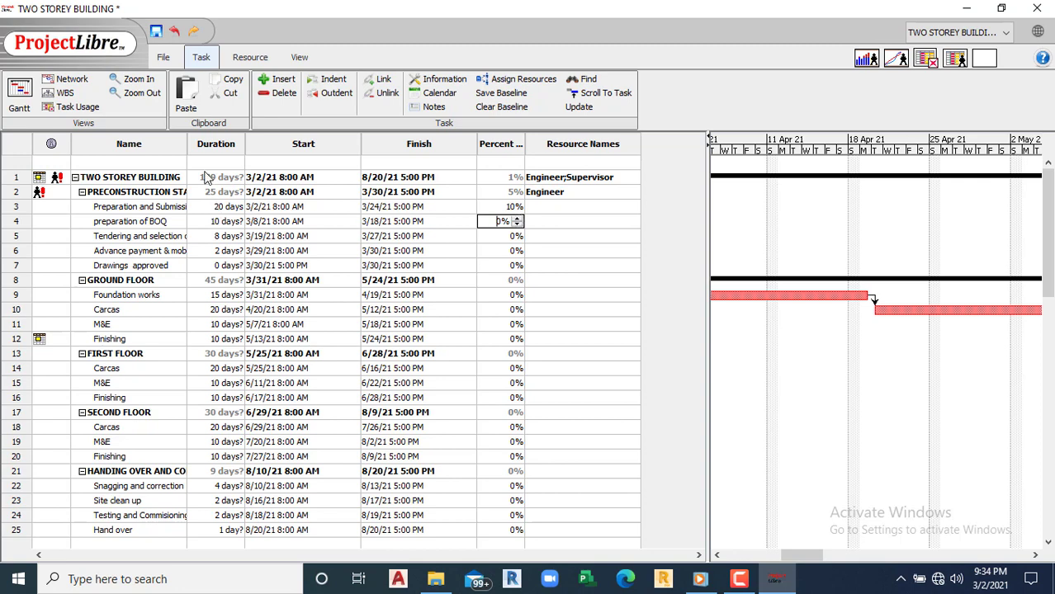
Step: Widen the Name column to show full task names, then review each task's percent complete
drag(186, 146, 258, 148)
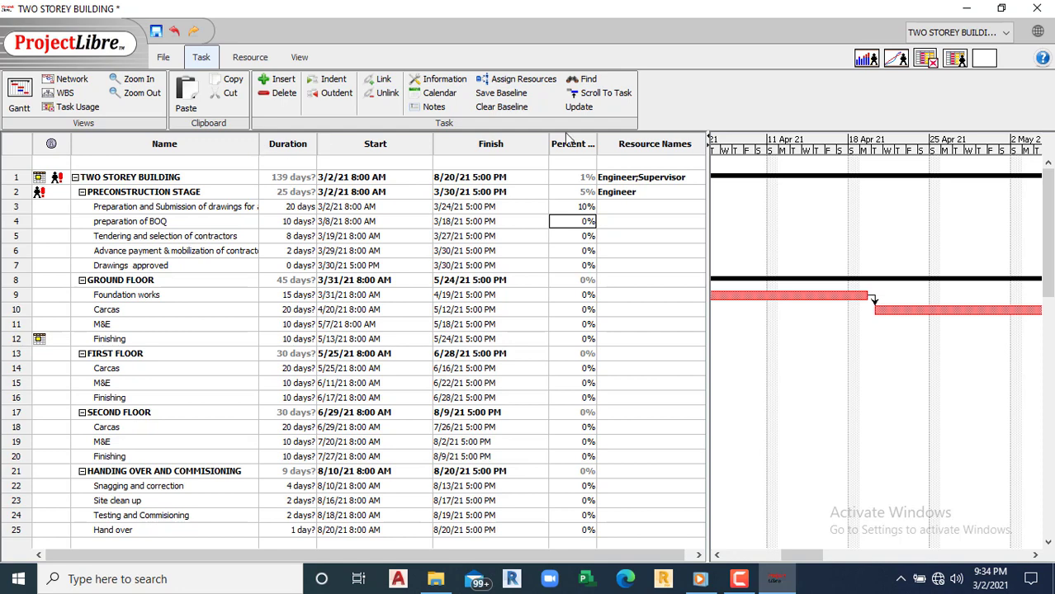
double_click(560, 206)
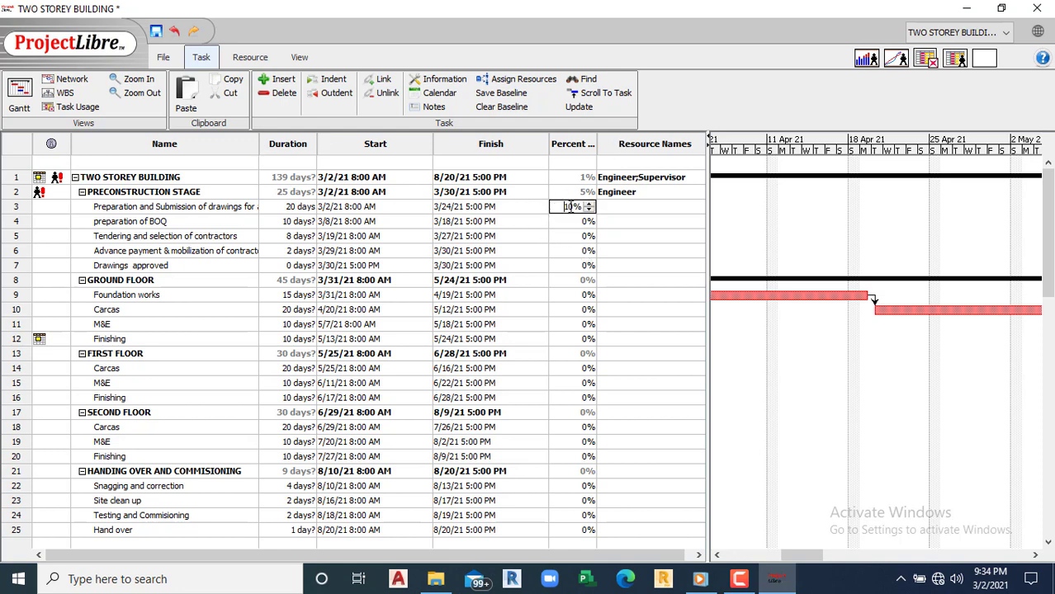
click(568, 221)
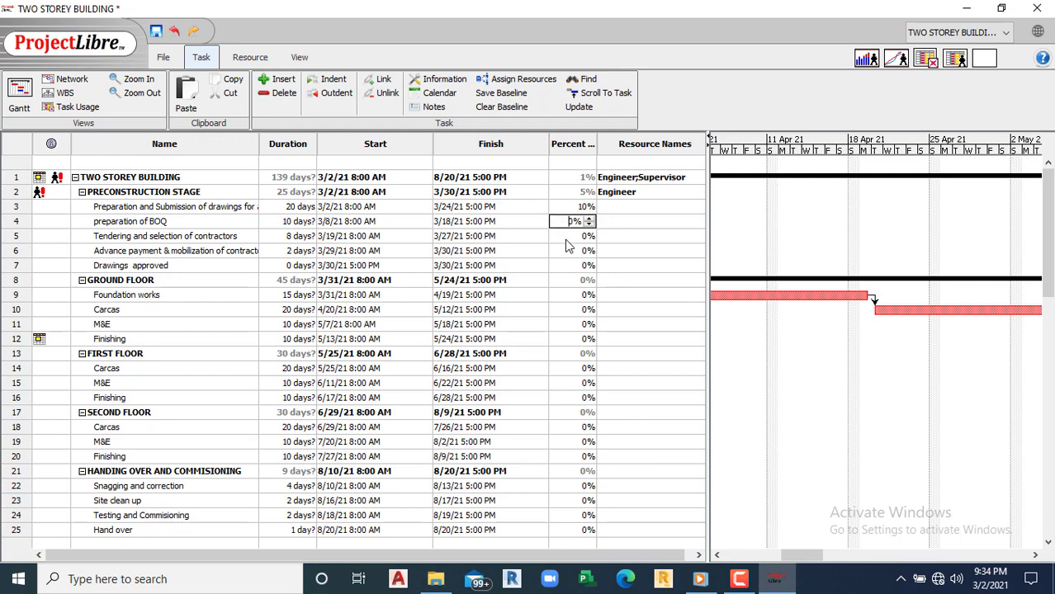
click(569, 236)
click(569, 251)
click(564, 266)
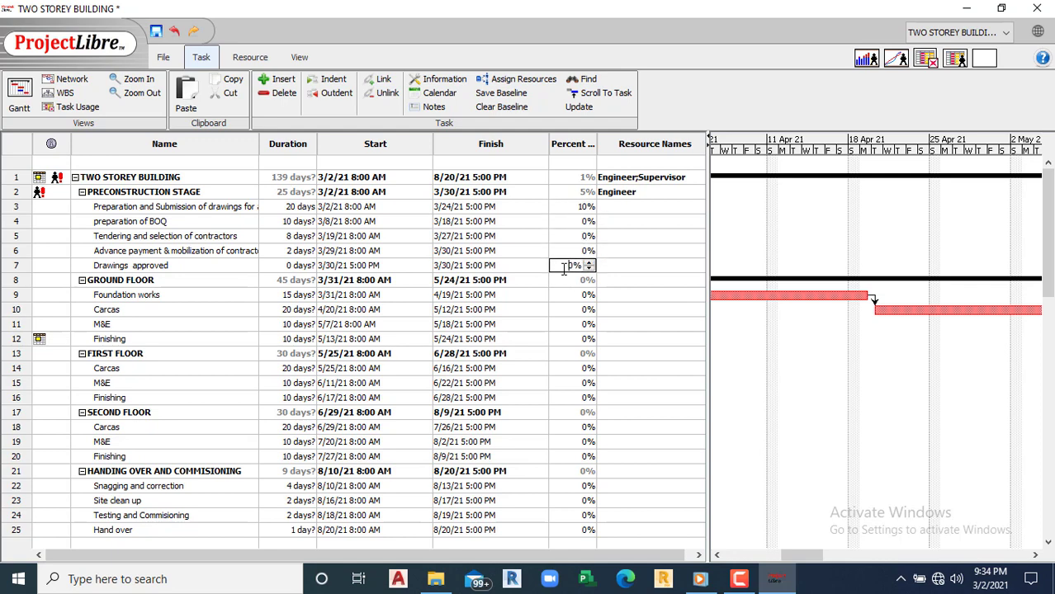
click(565, 280)
click(567, 307)
click(568, 297)
click(568, 310)
click(569, 325)
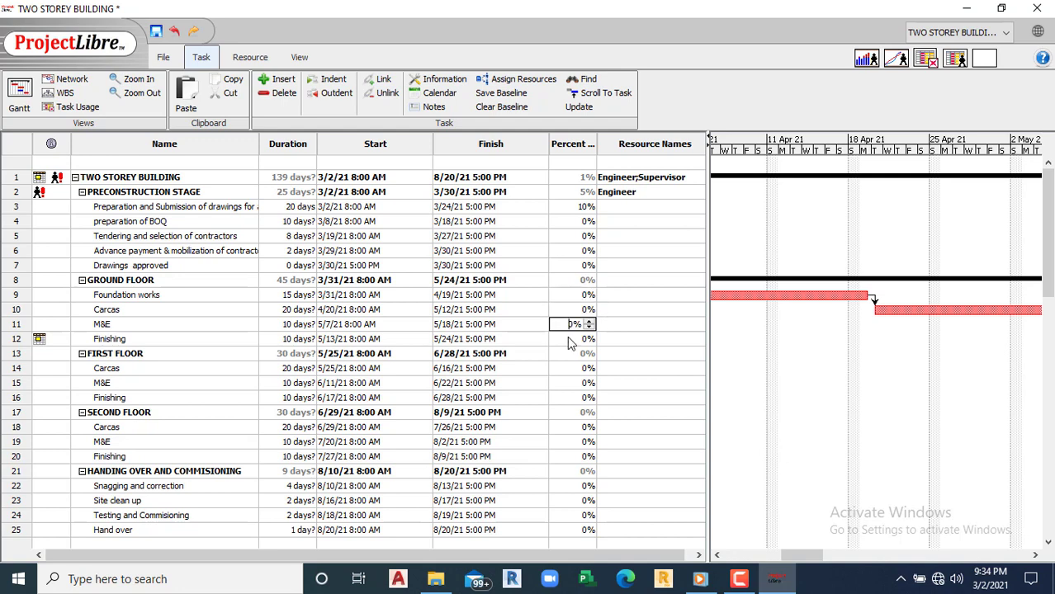
click(570, 338)
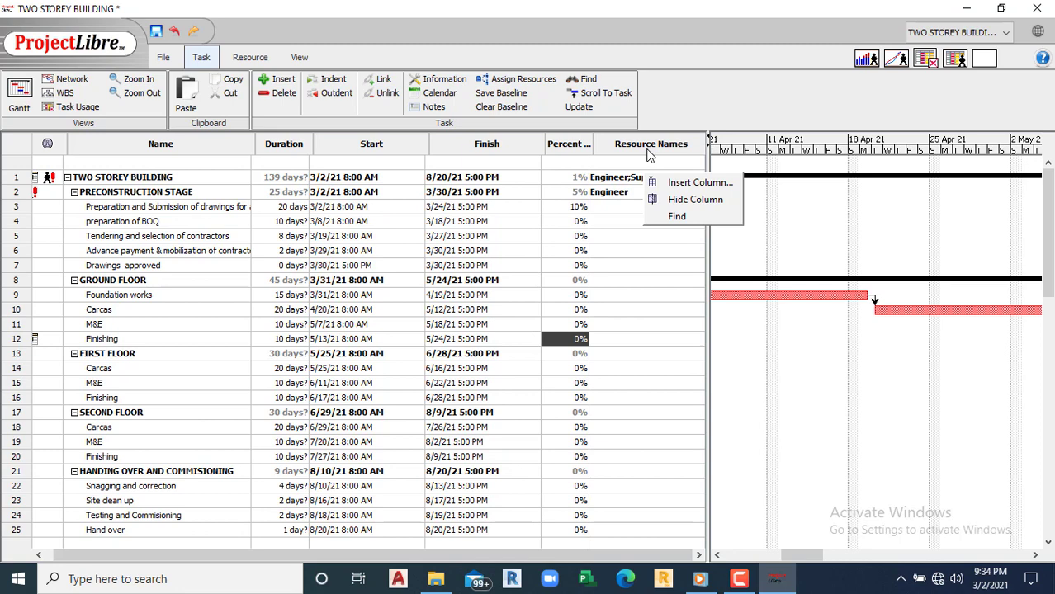
click(699, 182)
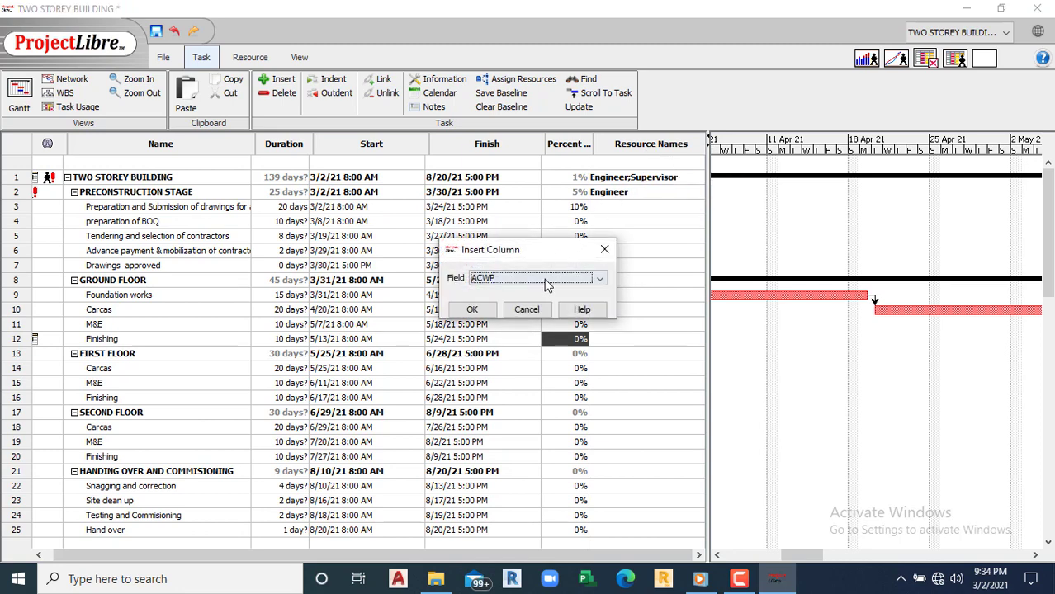
click(597, 279)
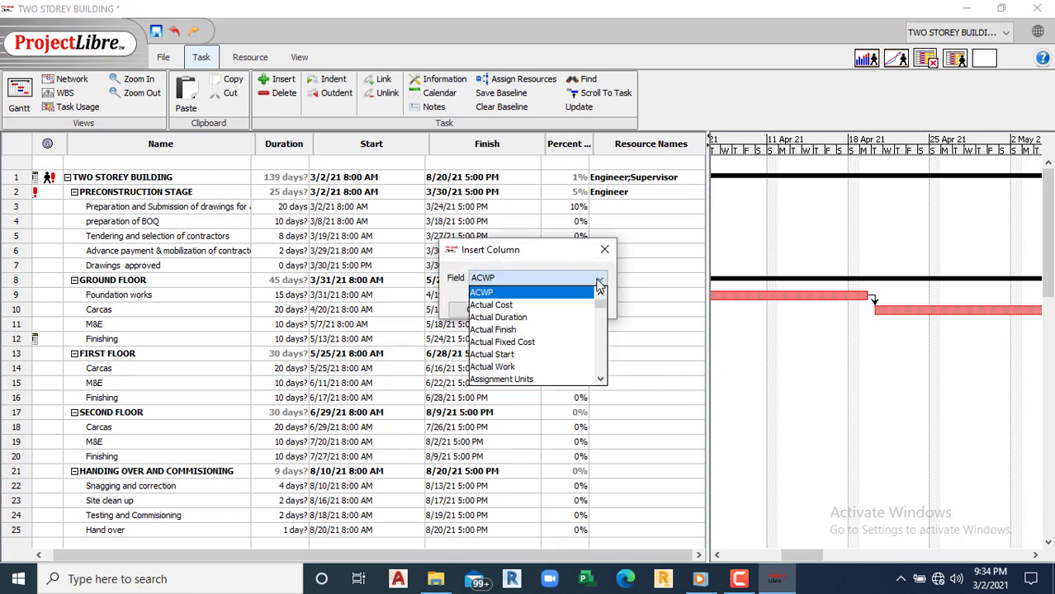
click(600, 378)
click(600, 379)
click(599, 378)
click(600, 379)
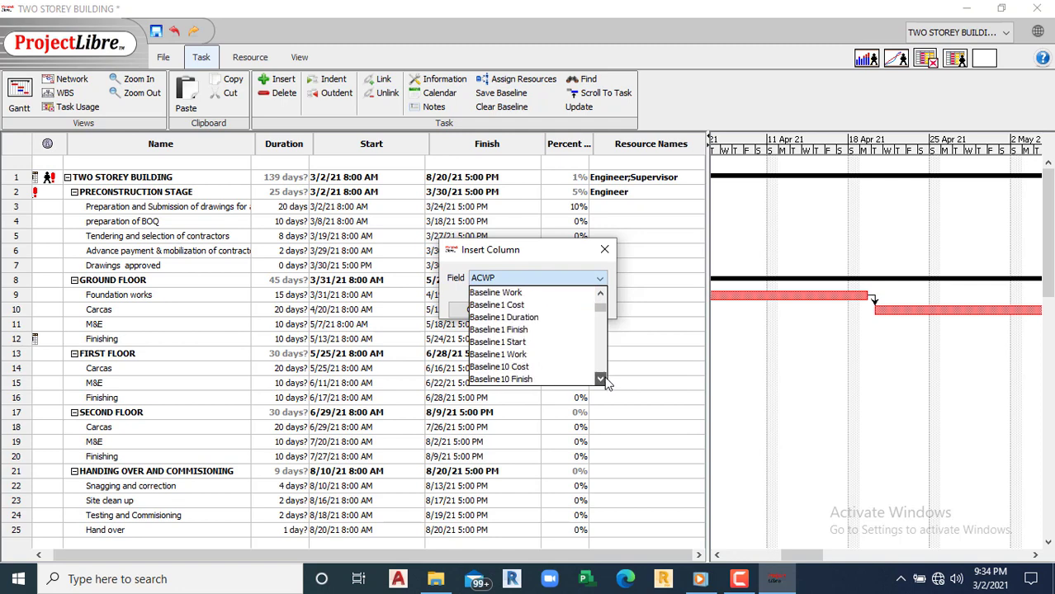
click(600, 379)
click(600, 379)
click(600, 379)
click(600, 379)
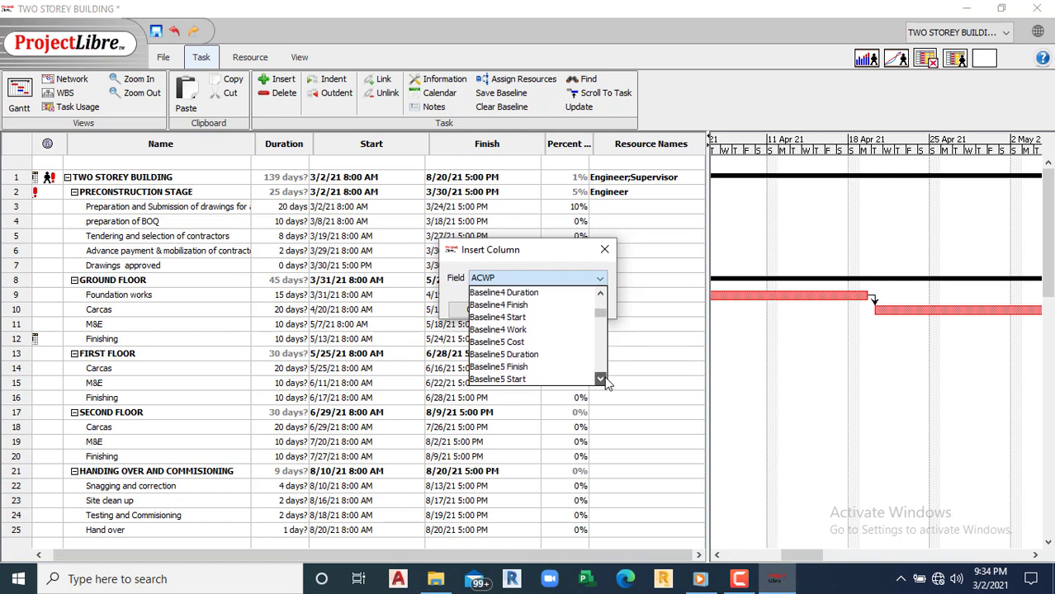
click(600, 379)
click(600, 378)
click(600, 379)
click(600, 379)
click(600, 379)
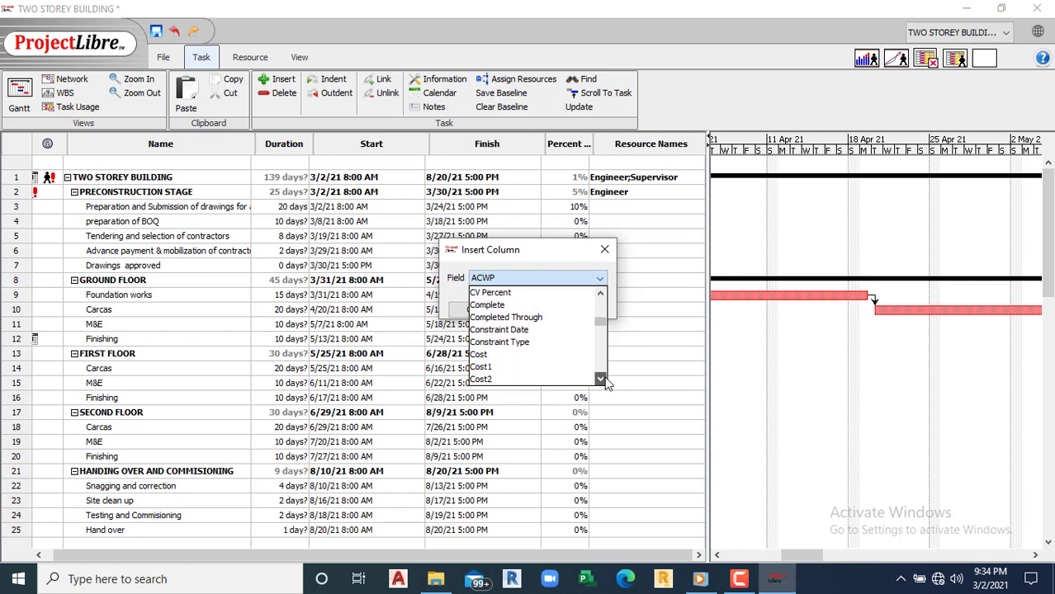
click(498, 357)
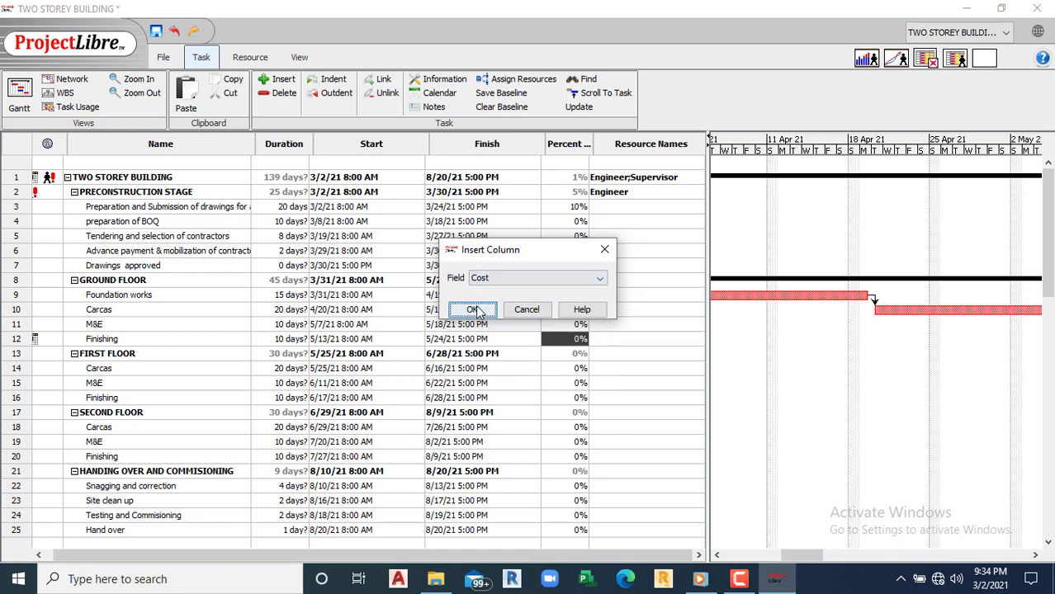
click(472, 309)
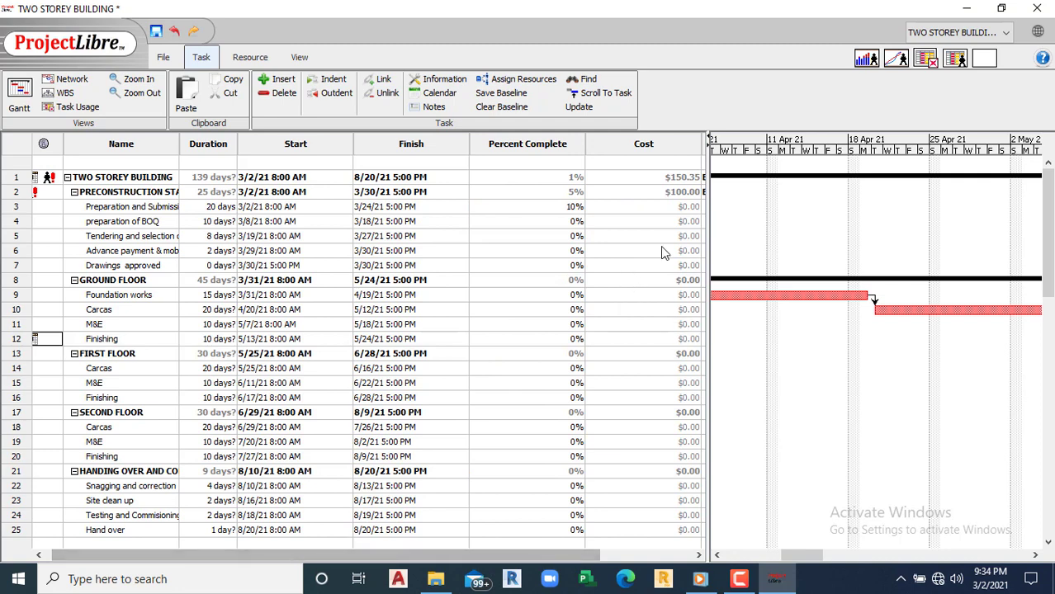
click(674, 193)
click(644, 211)
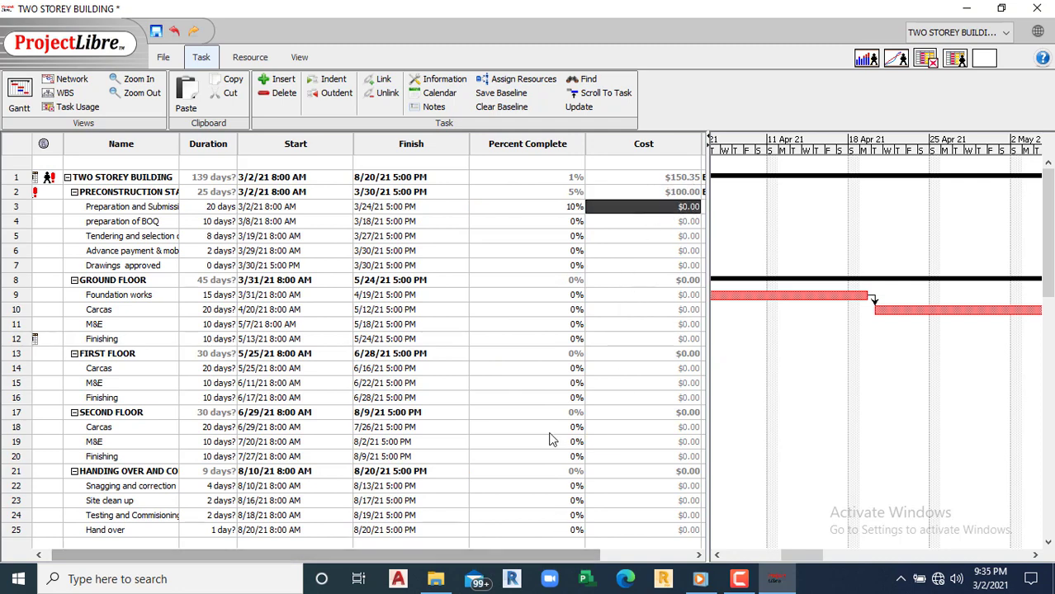
drag(527, 553, 458, 540)
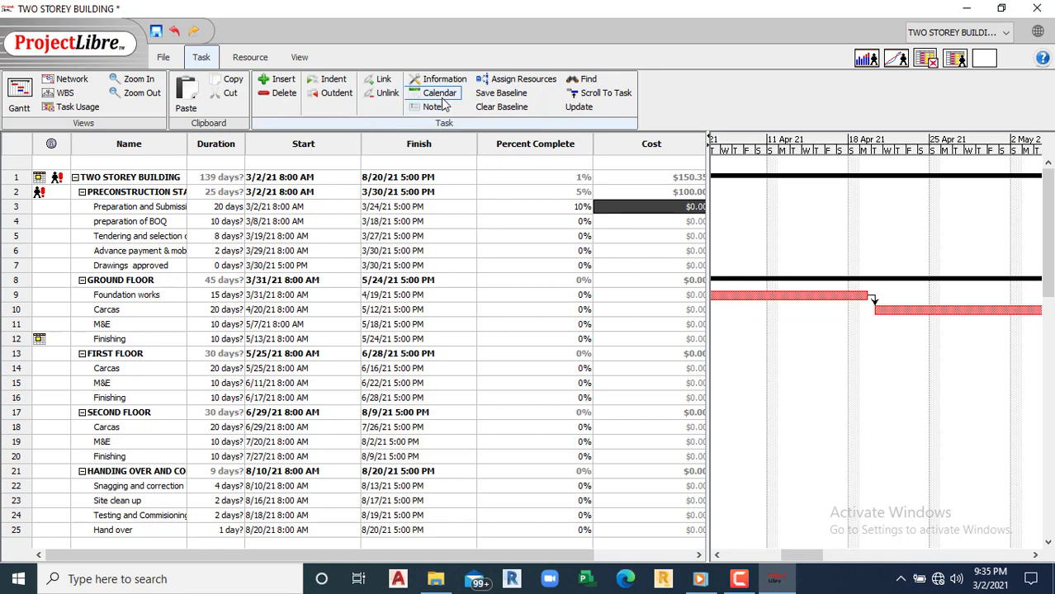
click(500, 92)
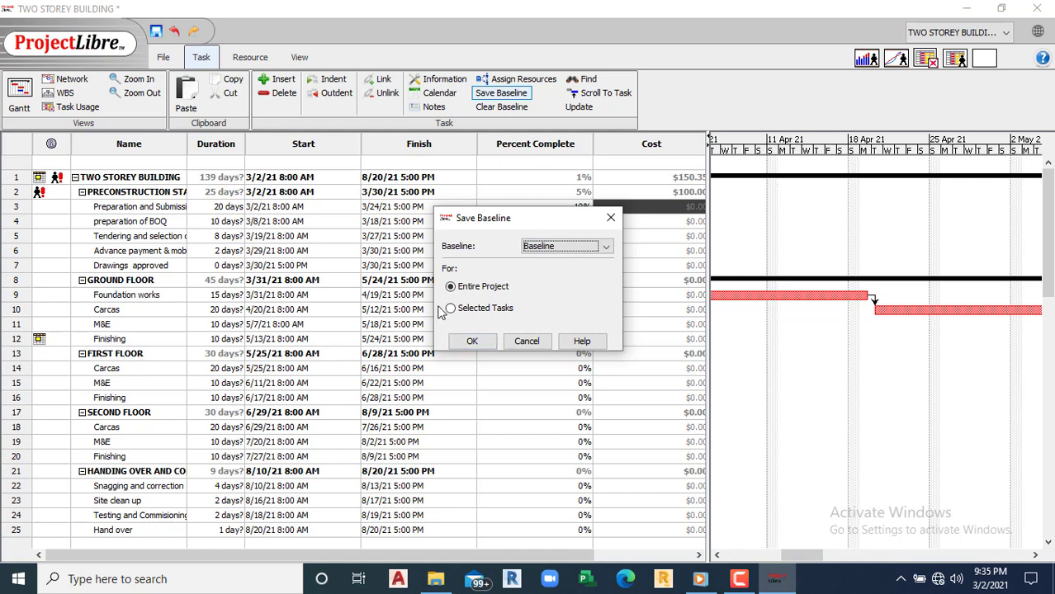
click(607, 248)
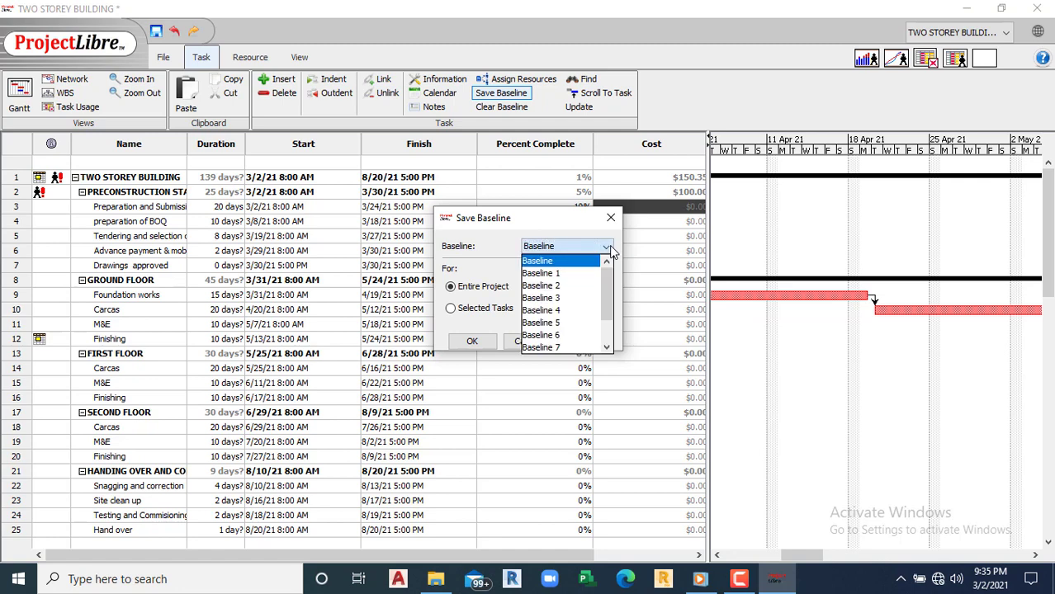
scroll(609, 284, down, 1)
scroll(610, 282, up, 1)
drag(610, 279, 610, 218)
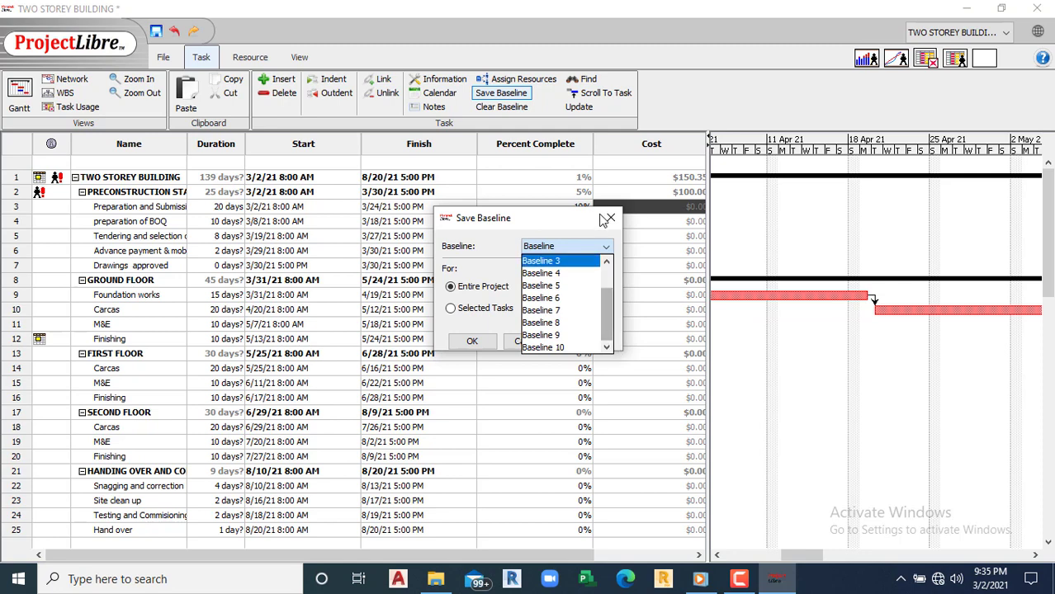
click(610, 217)
click(610, 217)
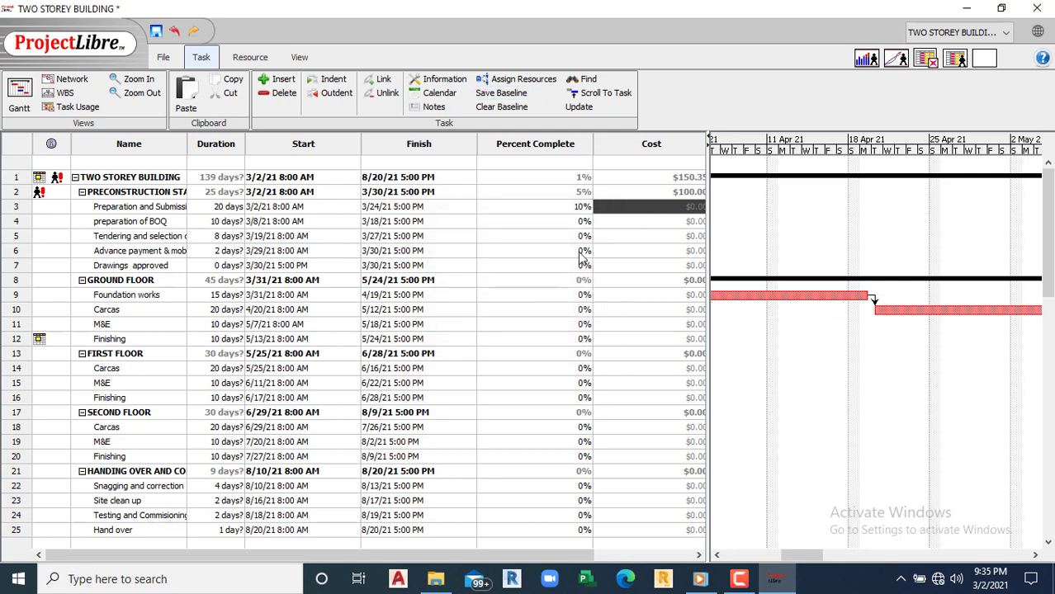
click(544, 208)
click(526, 223)
click(522, 206)
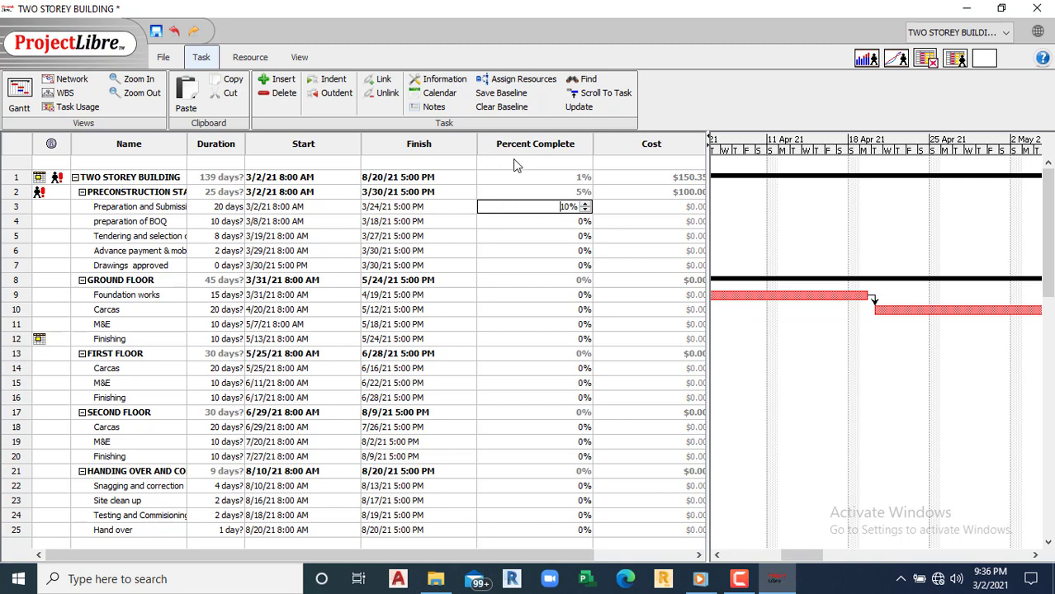
click(534, 238)
click(526, 218)
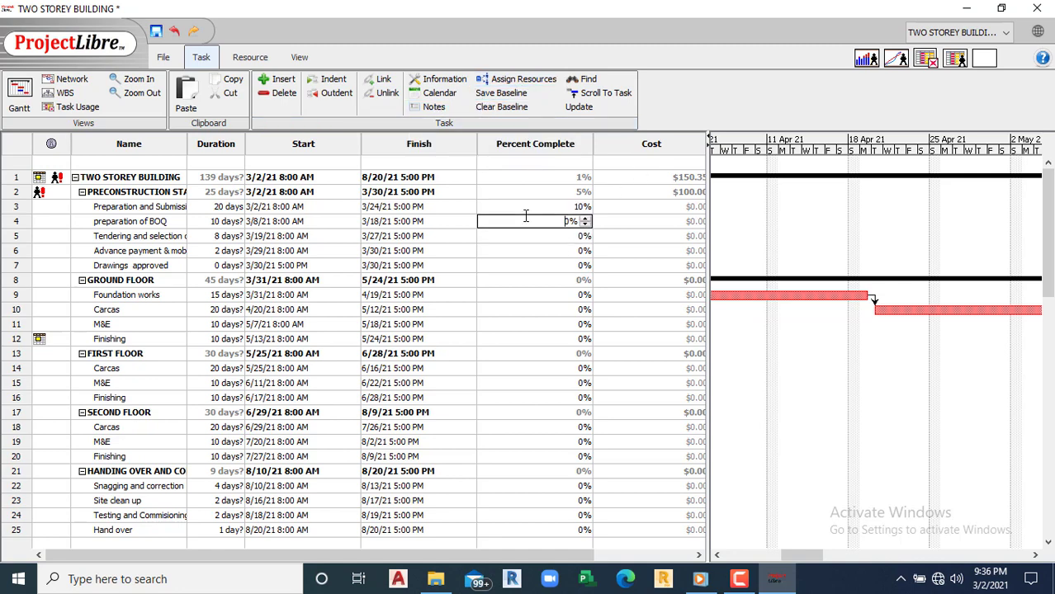
Step: Check the Resource ribbon commands, then bring up the View ribbon's view options
click(247, 58)
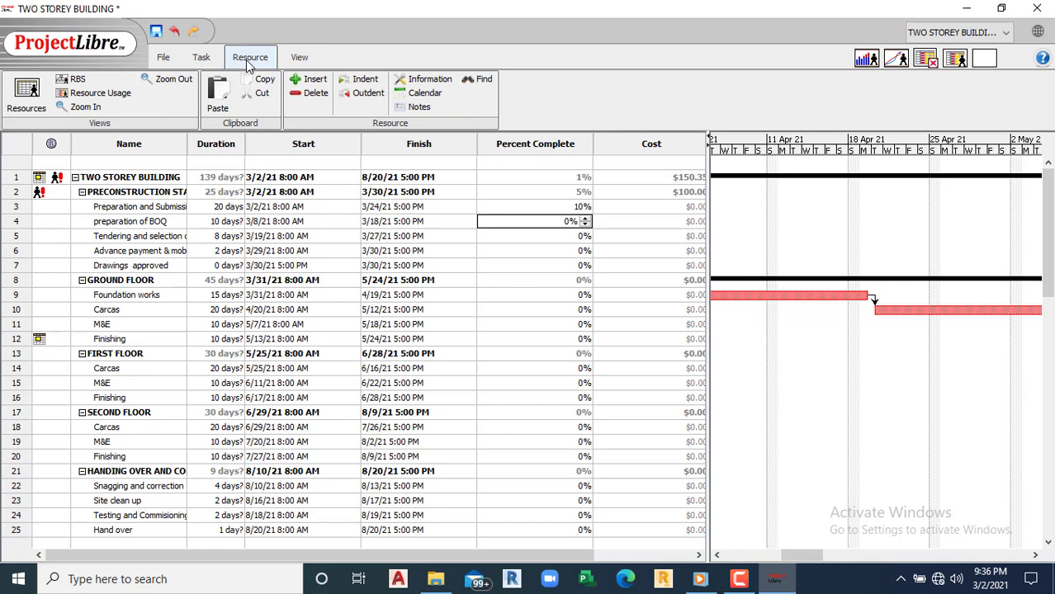
click(290, 65)
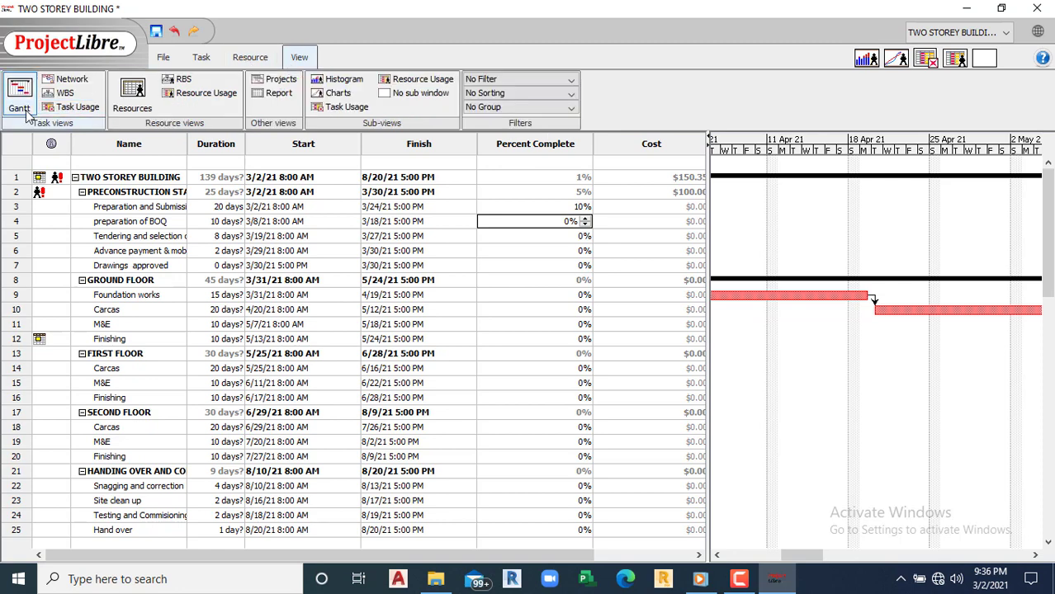
Step: Show the TWO STOREY BUILDING Project Details report and scroll through it and back up
click(271, 96)
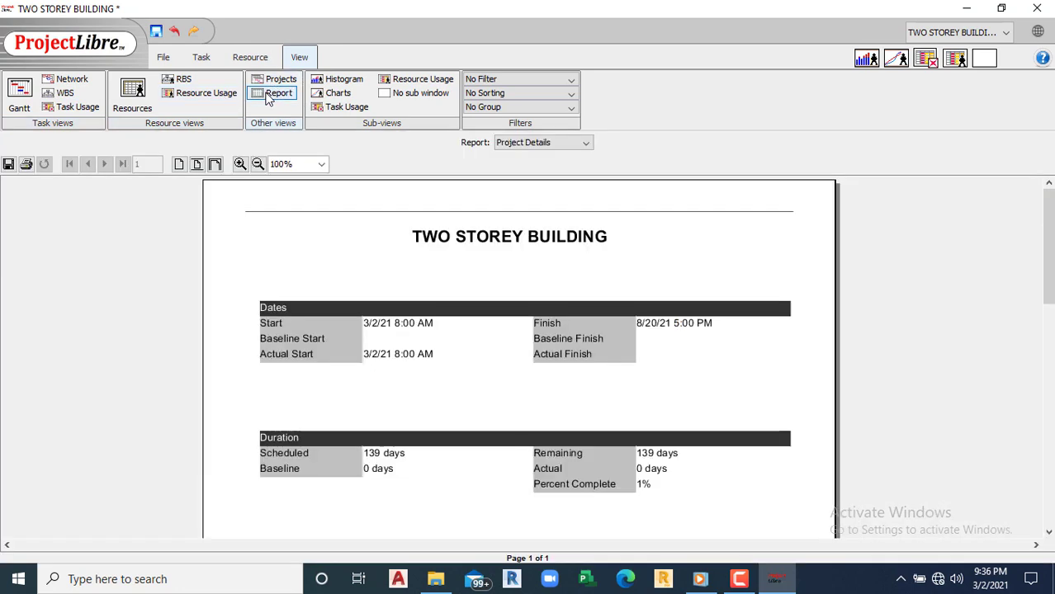
scroll(299, 278, down, 5)
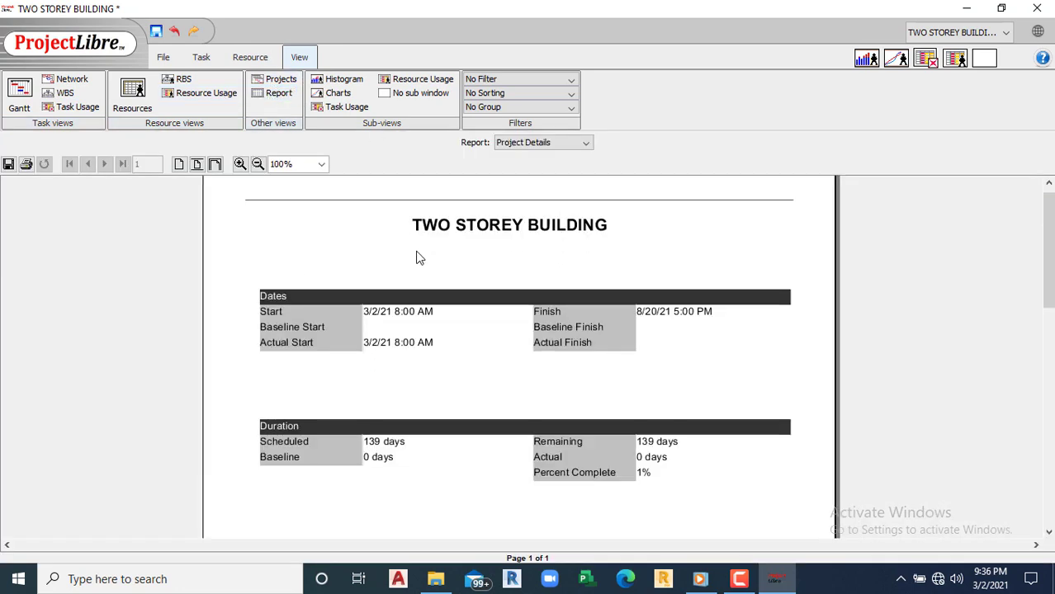
scroll(516, 322, down, 4)
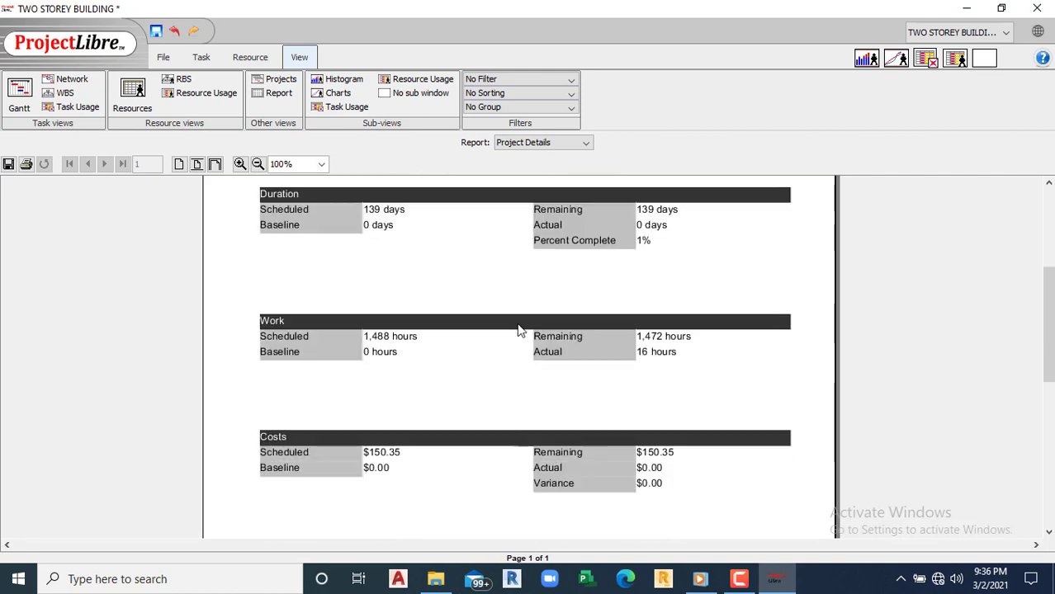
drag(1052, 348, 1050, 251)
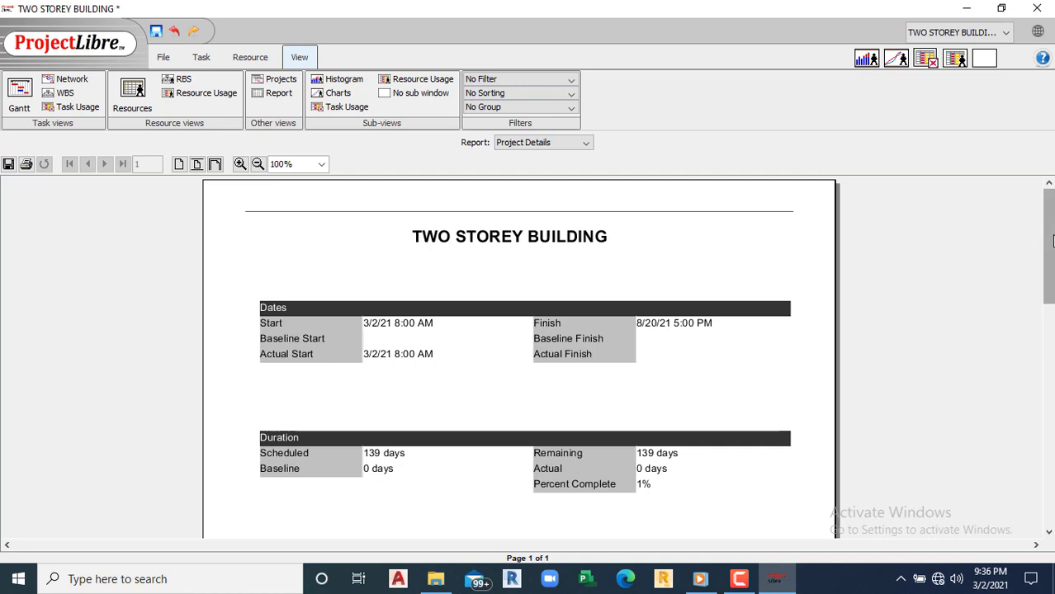
mouse_move(1051, 240)
mouse_down()
mouse_move(1036, 346)
mouse_move(1041, 451)
mouse_move(1042, 228)
mouse_up()
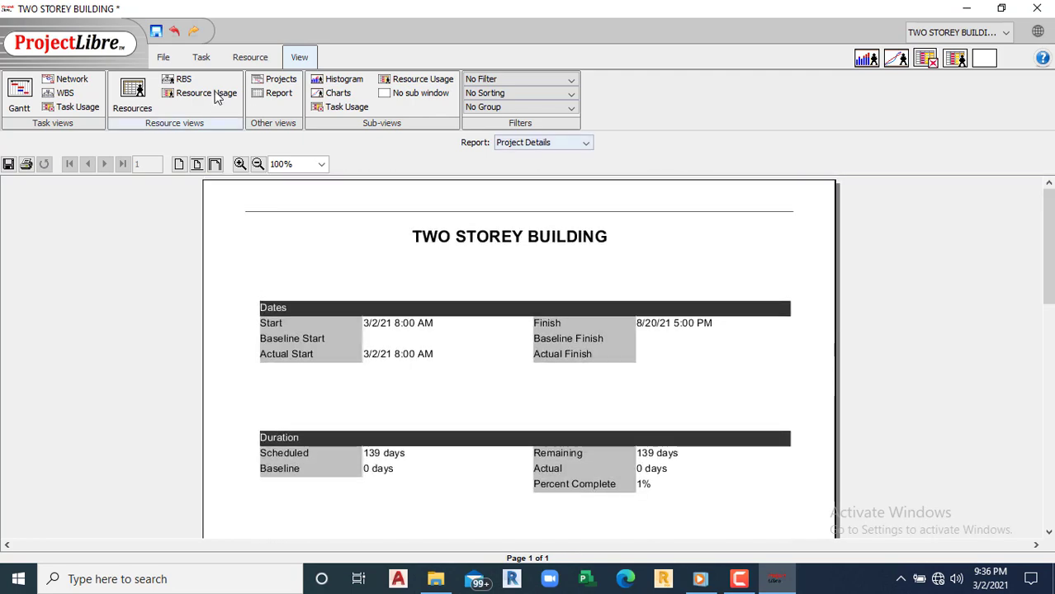
Step: Compare the Engineer and Supervisor workload histograms beneath the report, then switch to resource charts
click(340, 80)
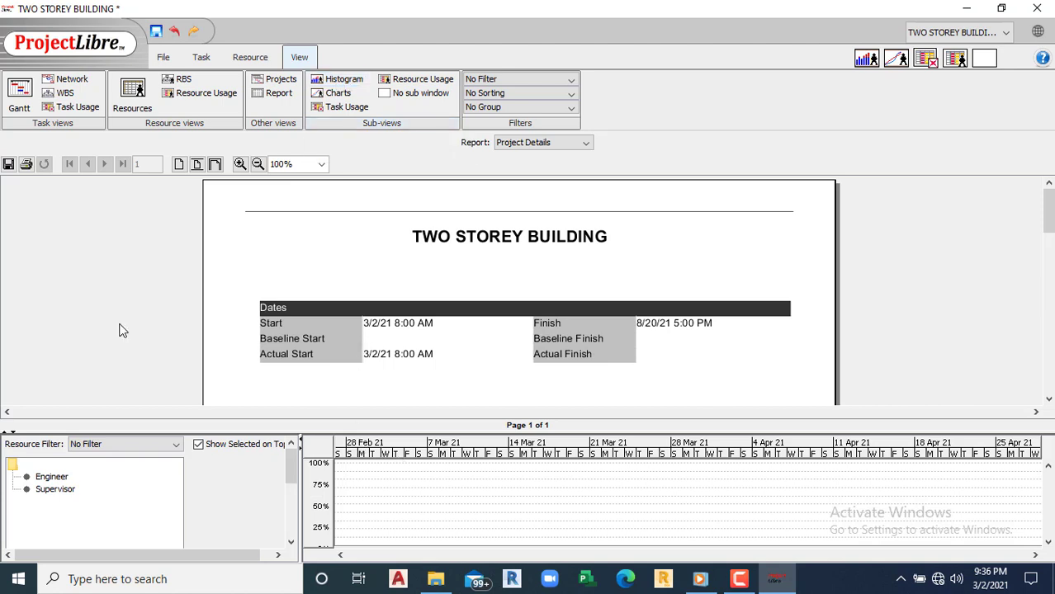
click(1046, 545)
click(65, 479)
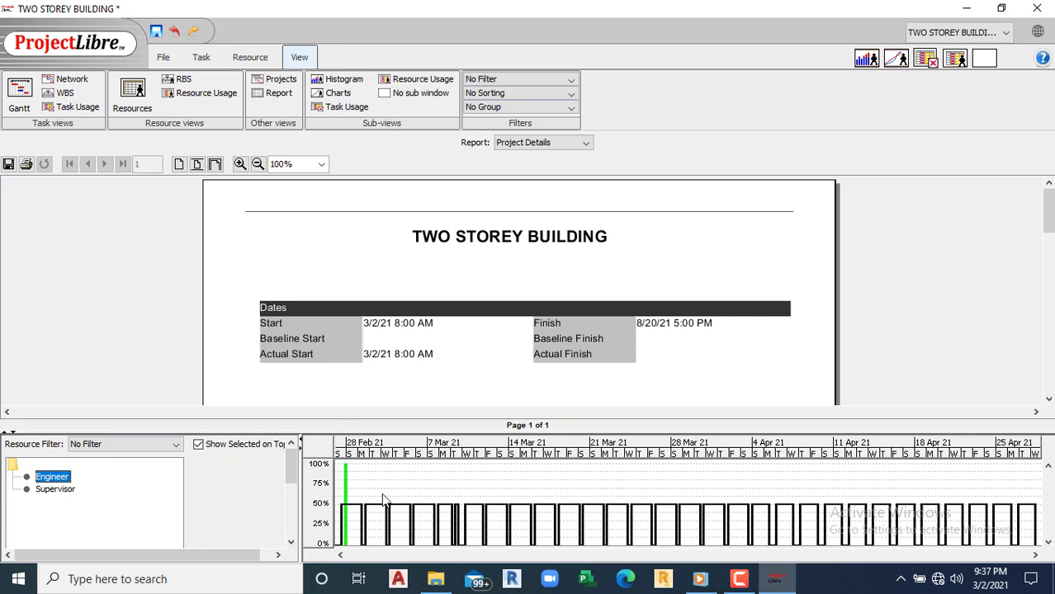
click(61, 492)
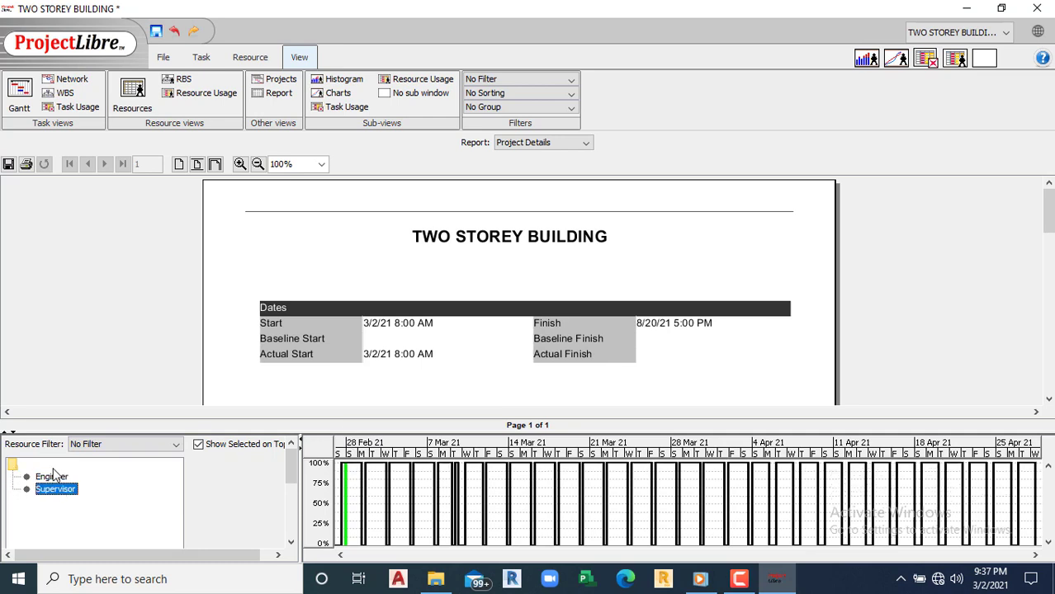
click(53, 477)
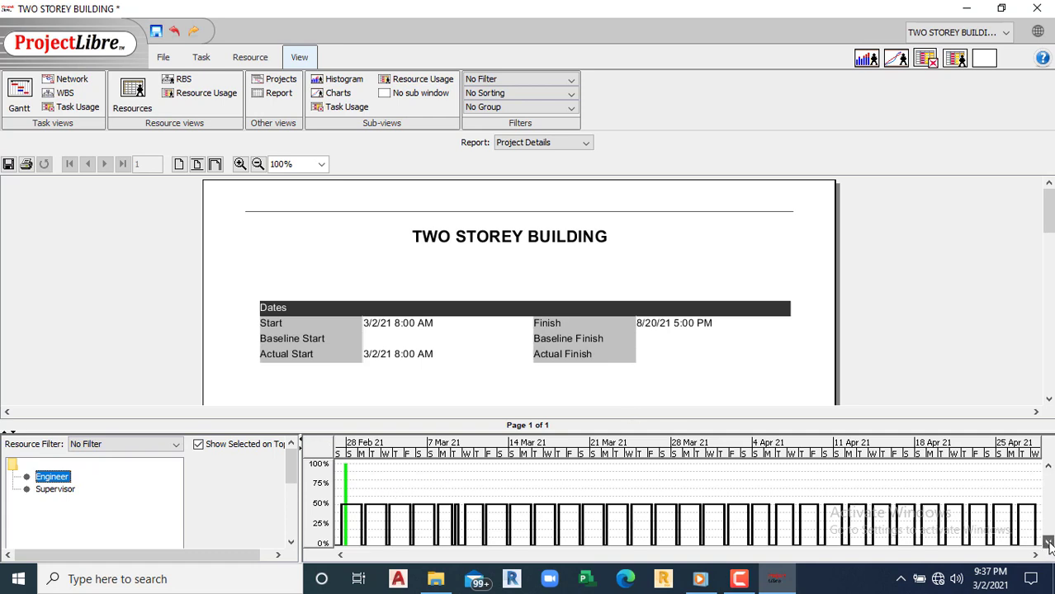
click(317, 94)
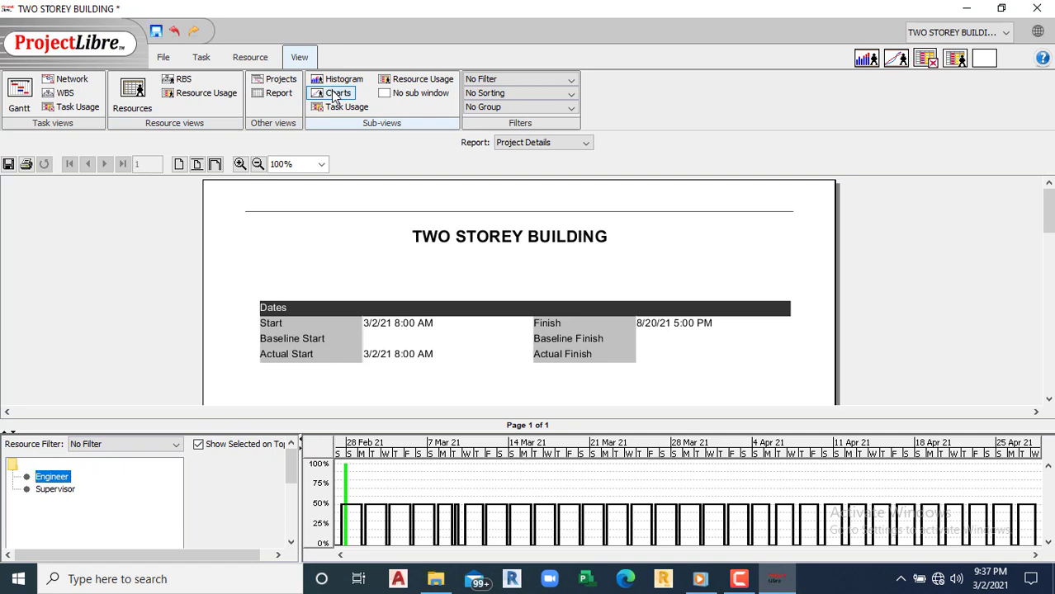
Step: Chart the Engineer's work and actual work, then switch to its fixed cost
click(53, 478)
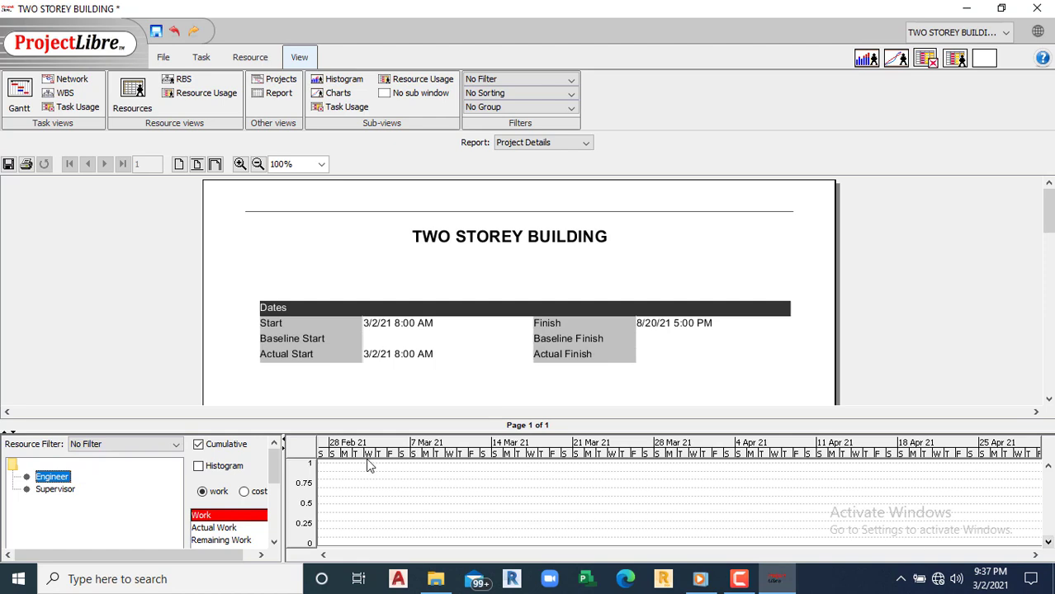
click(221, 529)
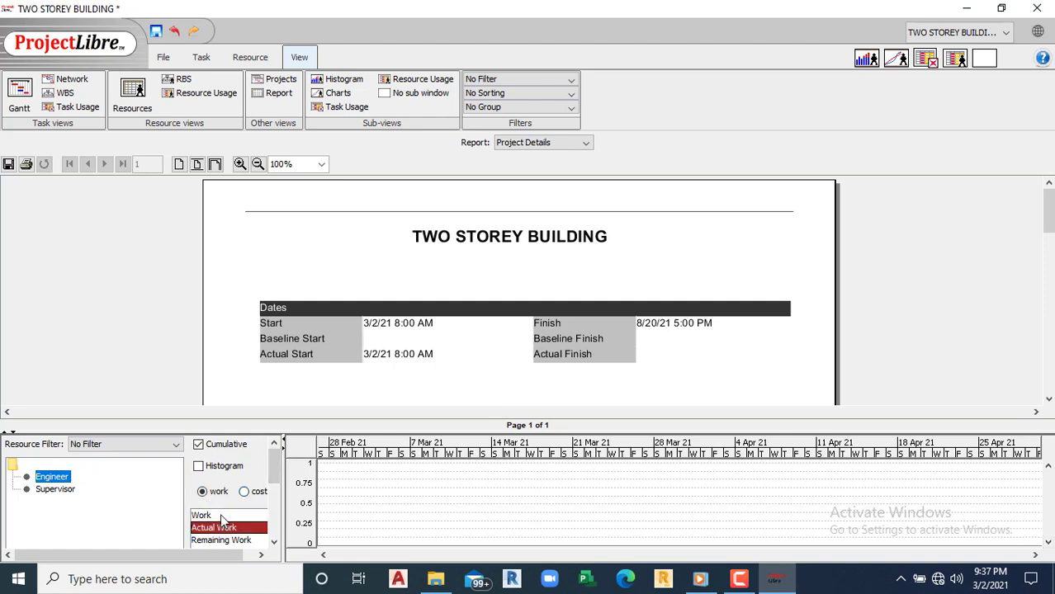
click(224, 516)
click(245, 492)
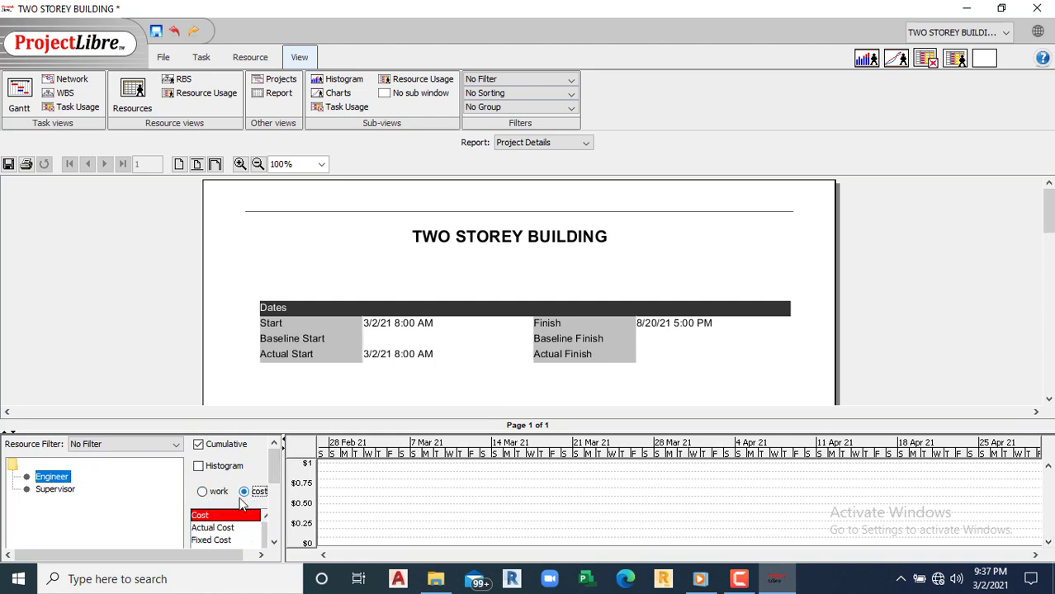
click(207, 541)
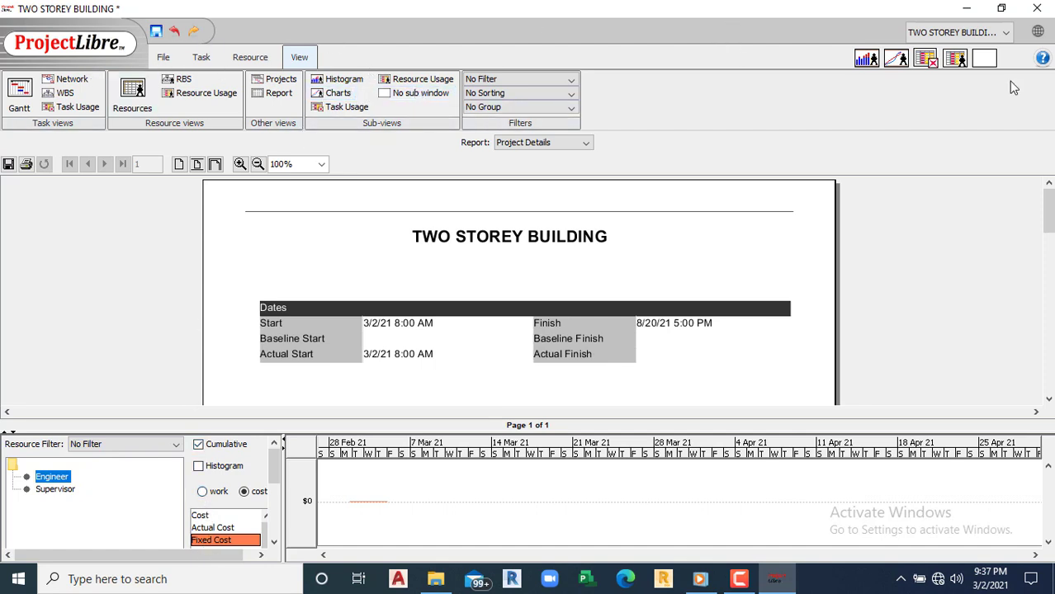
Step: Replace the lower chart with a task table showing Name, Work, Duration and Start
click(925, 60)
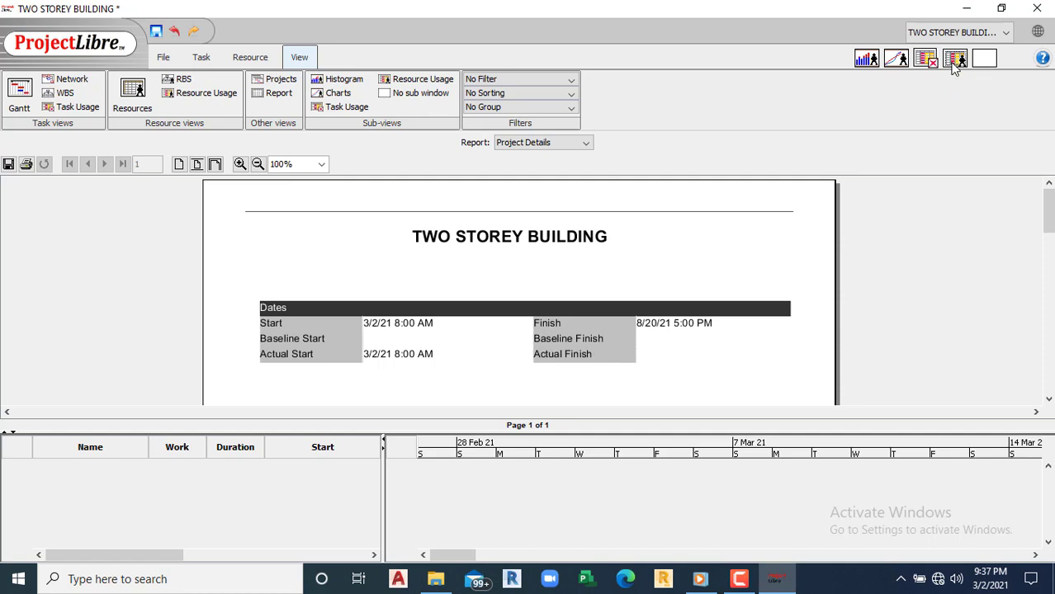
click(954, 62)
click(926, 63)
click(1005, 33)
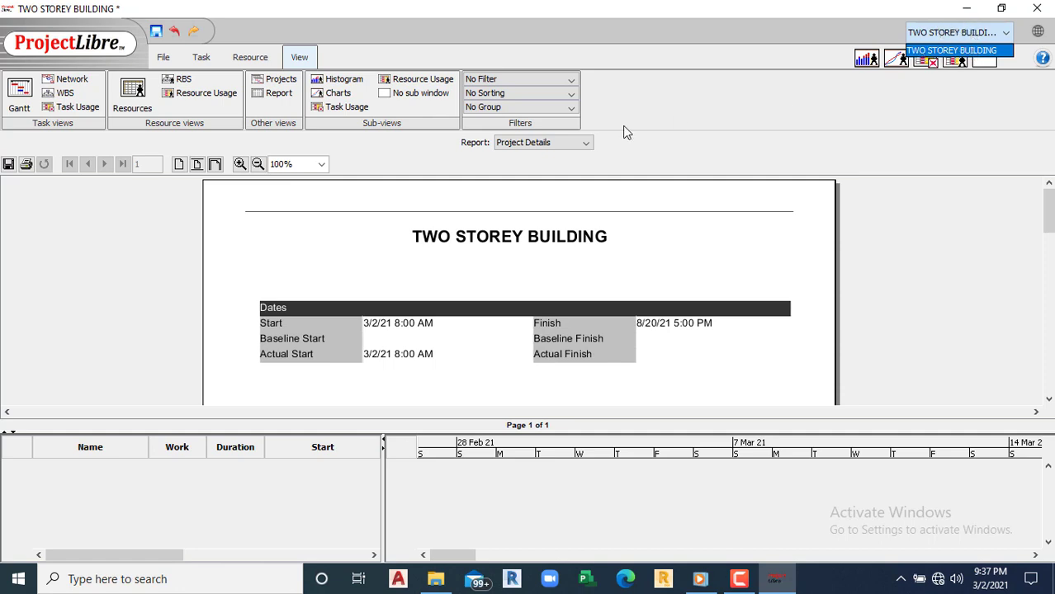
Step: Save the project to Documents as TWO STOREY BUILDING.pod after checking the file types
click(164, 59)
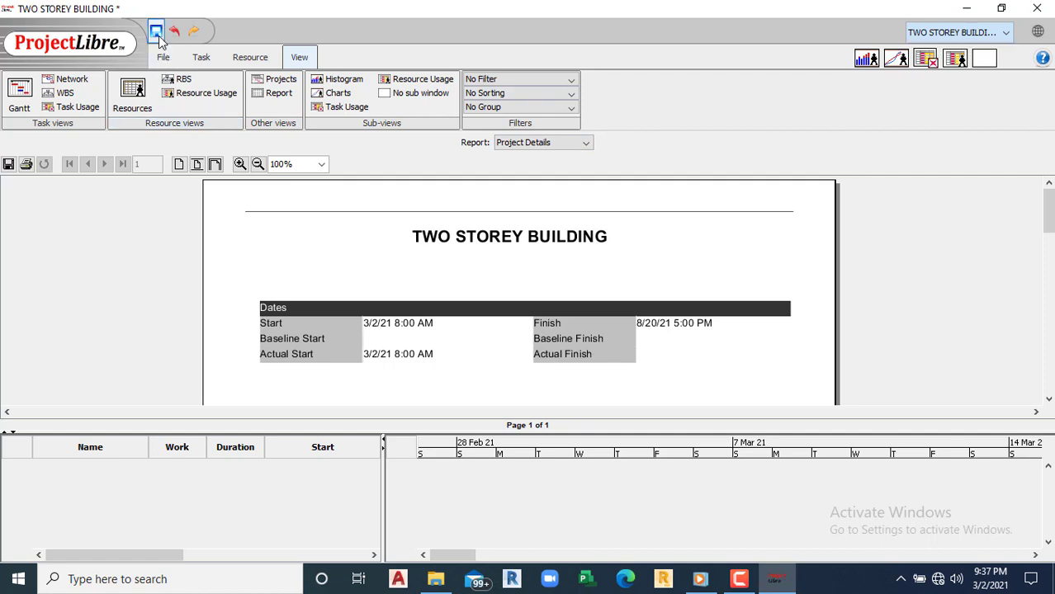
click(156, 33)
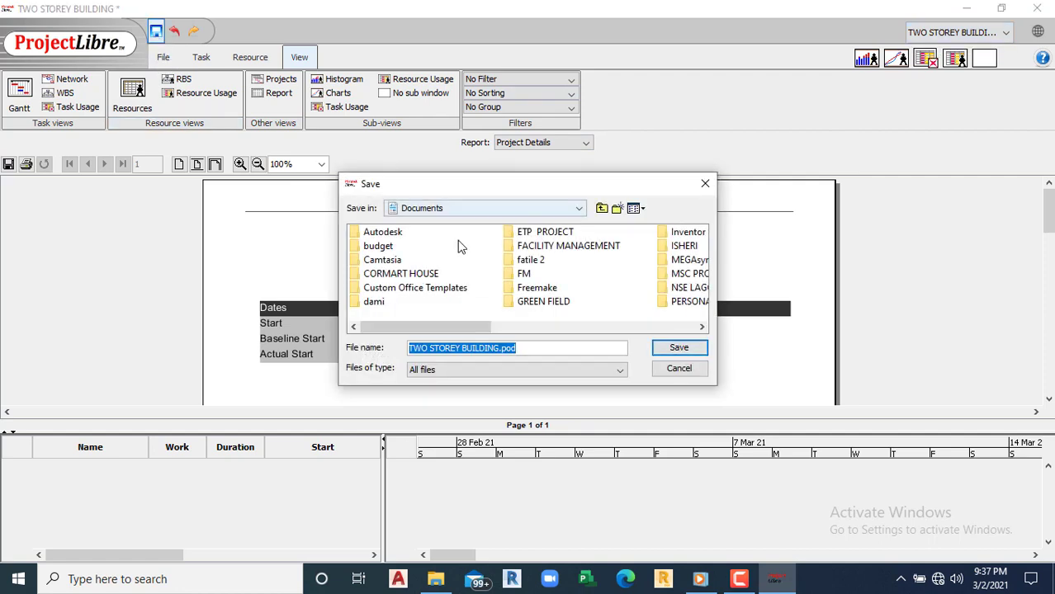
click(620, 371)
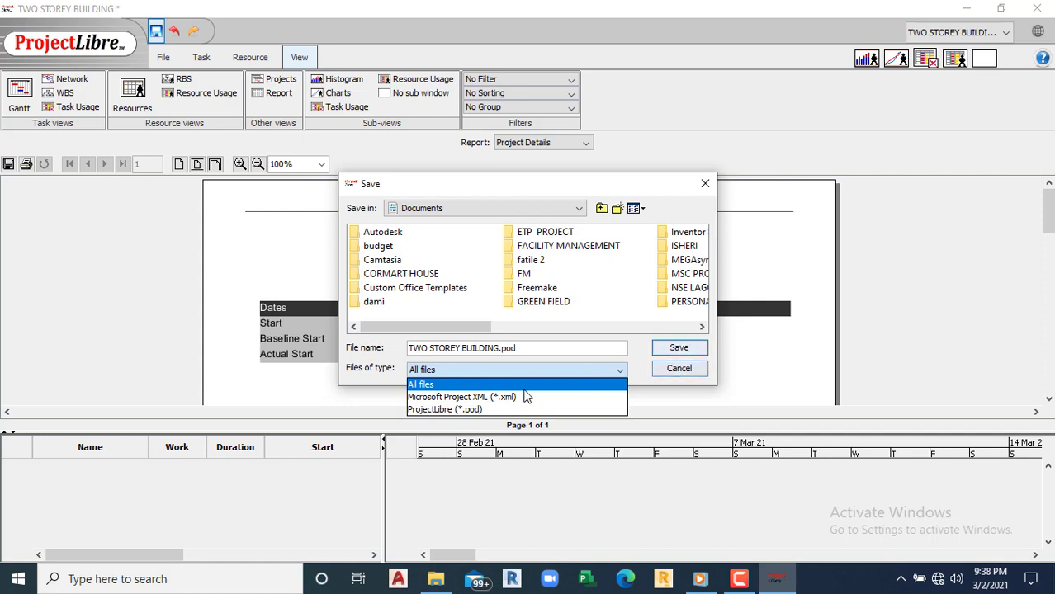
click(675, 350)
click(675, 352)
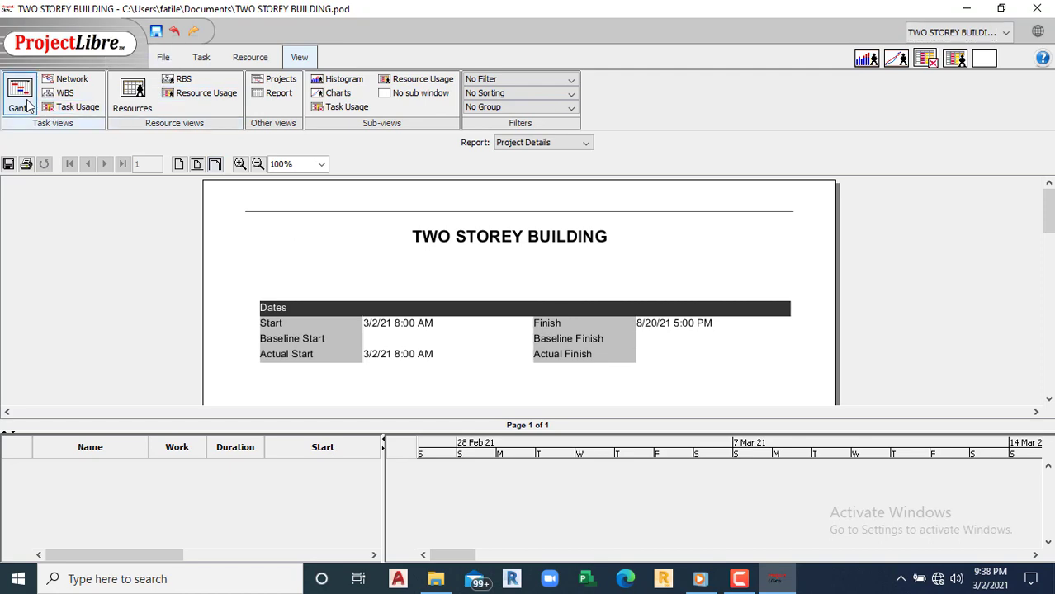
Step: View the resource cost chart and histogram under the Gantt, then remove the lower pane
click(22, 95)
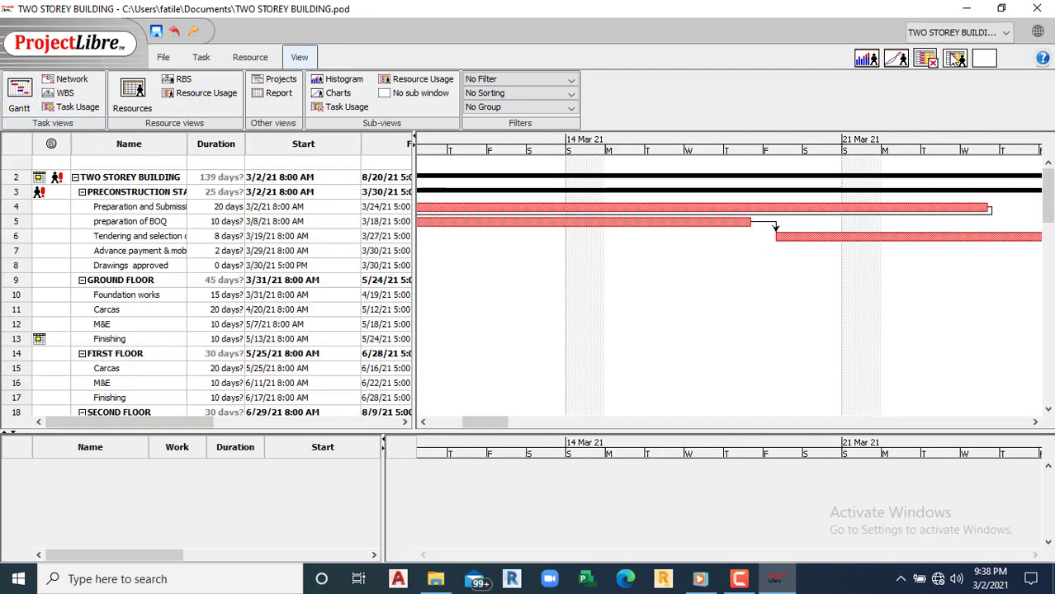
click(983, 58)
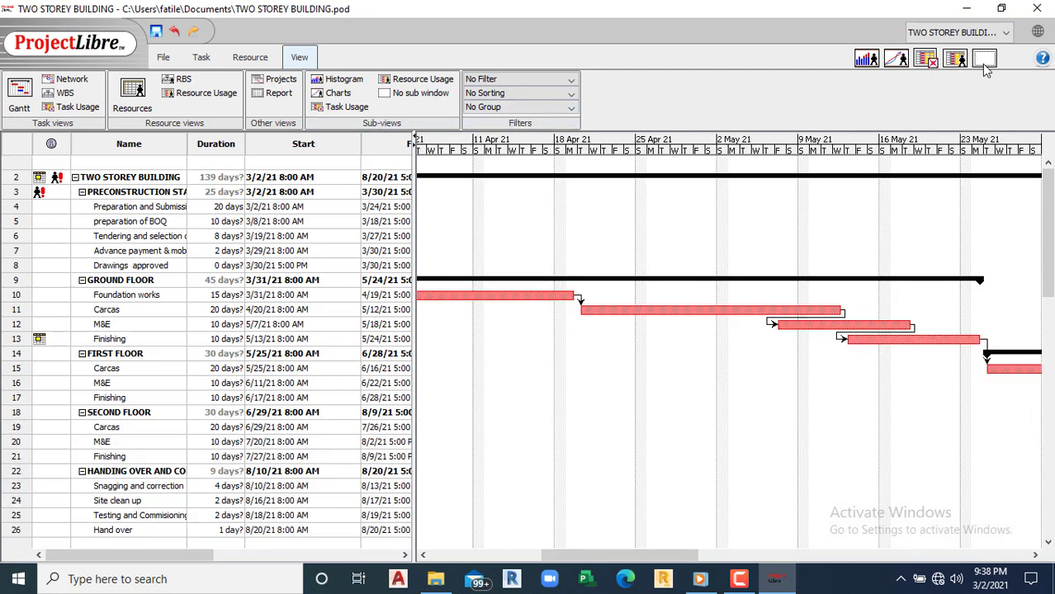
click(896, 59)
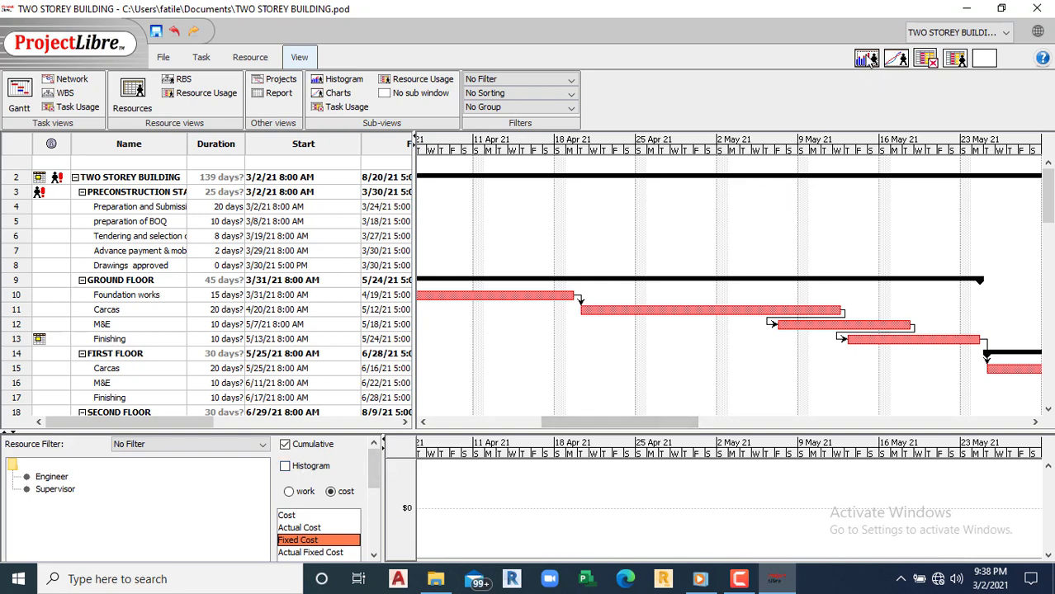
click(867, 59)
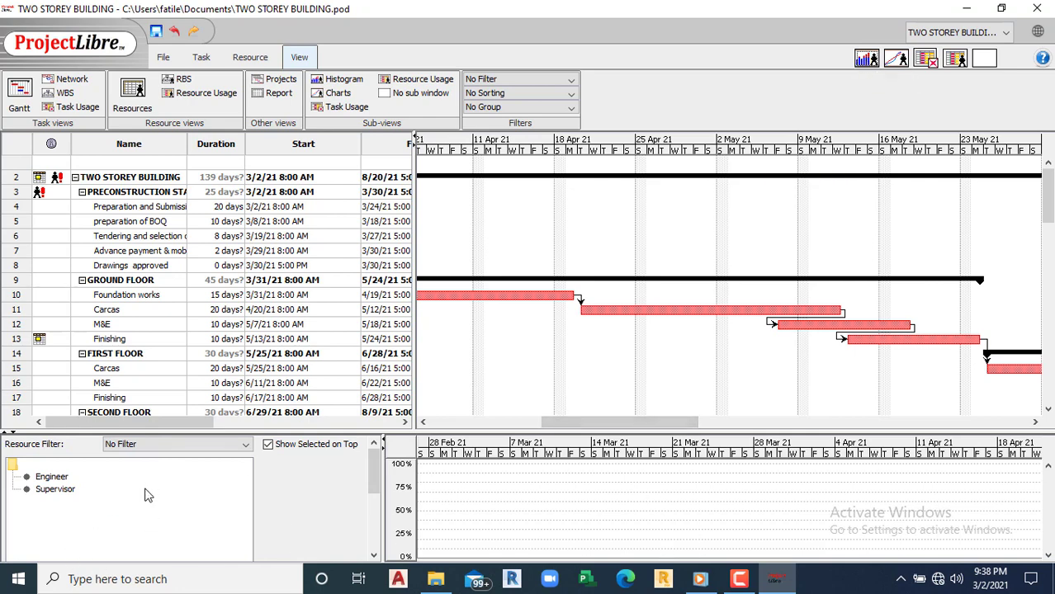
click(957, 64)
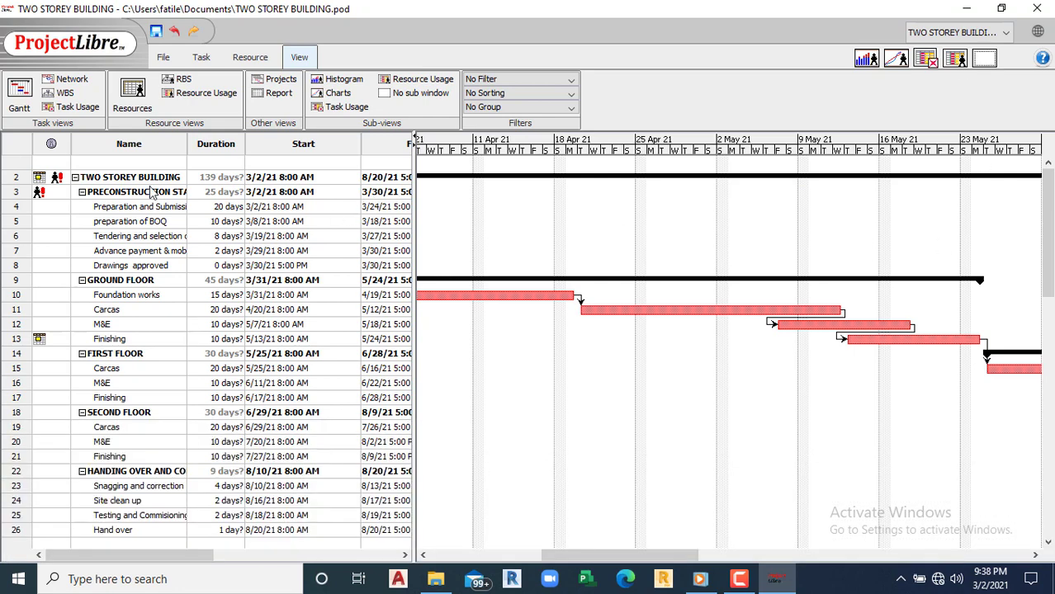
Step: Cycle through Network, WBS, Task Usage, Resources and Projects views, ending on the Project Details report
click(66, 80)
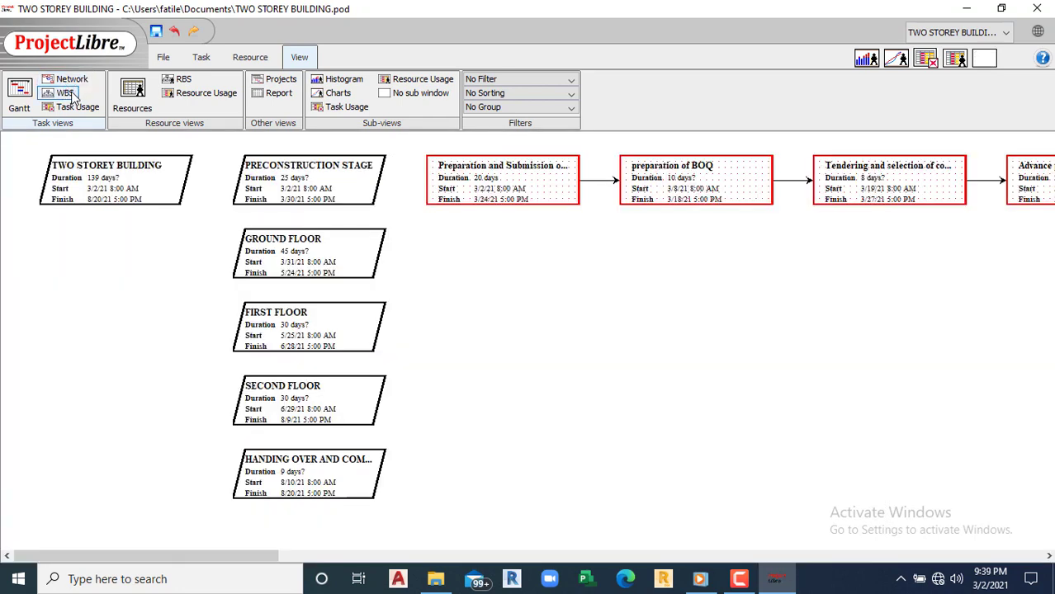
click(69, 94)
click(82, 106)
click(135, 99)
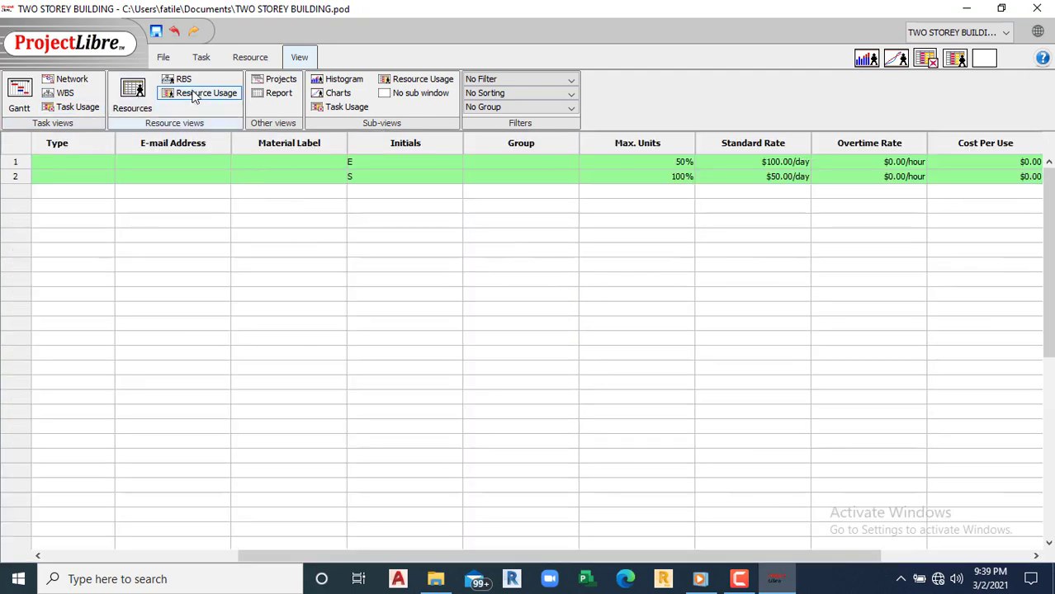
click(282, 81)
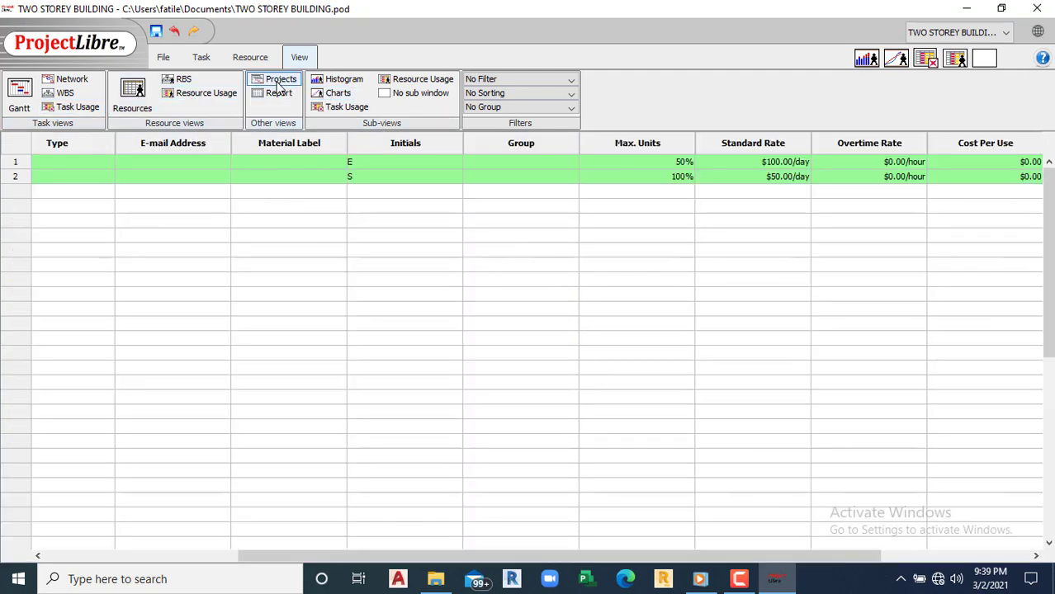
click(278, 94)
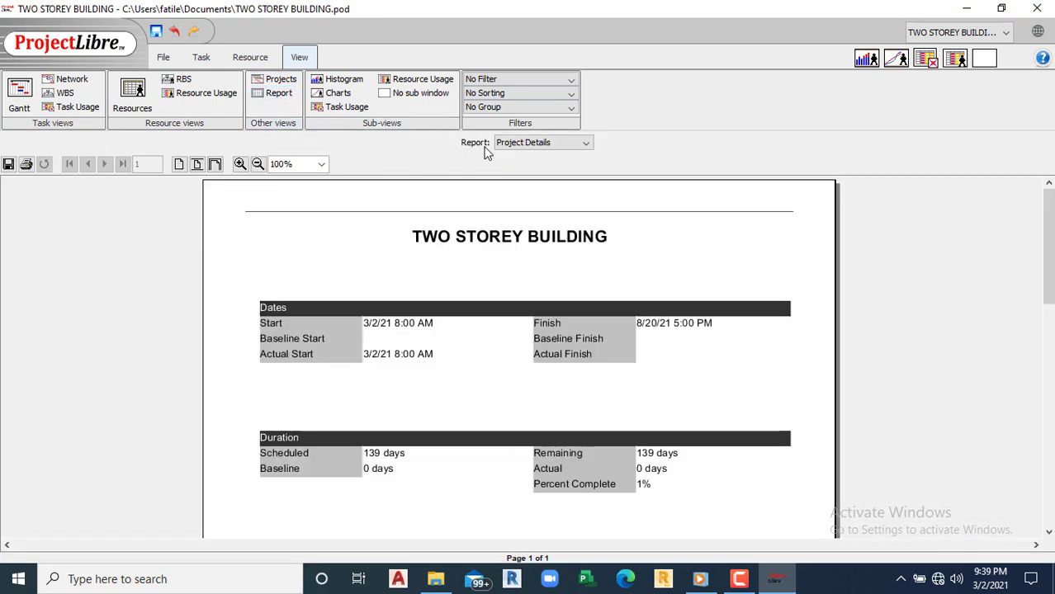
Step: Preview the Resource Information and Who Does What reports
click(586, 145)
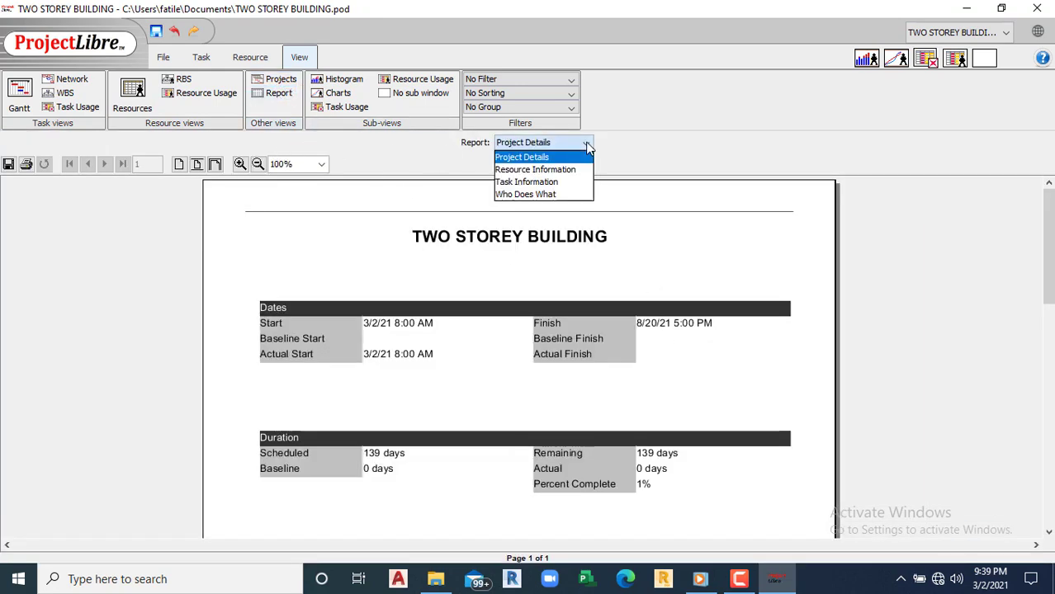
click(549, 169)
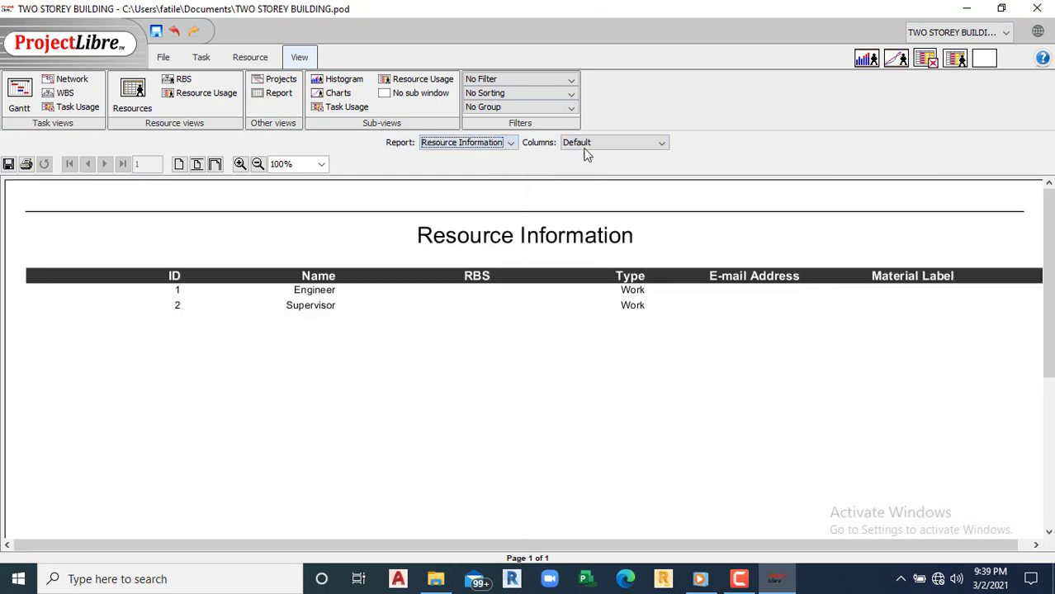
click(510, 144)
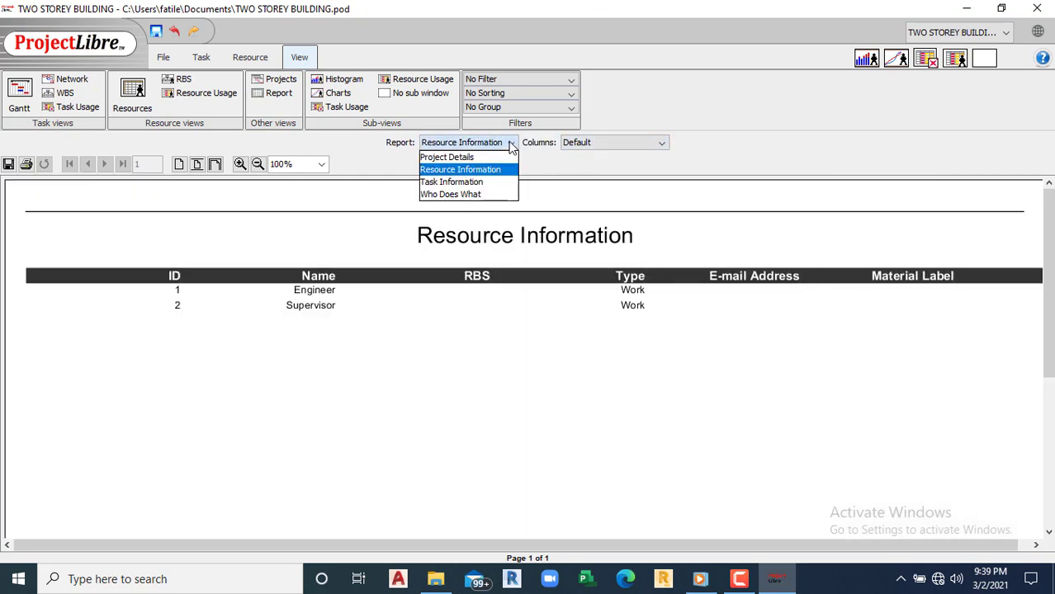
click(465, 194)
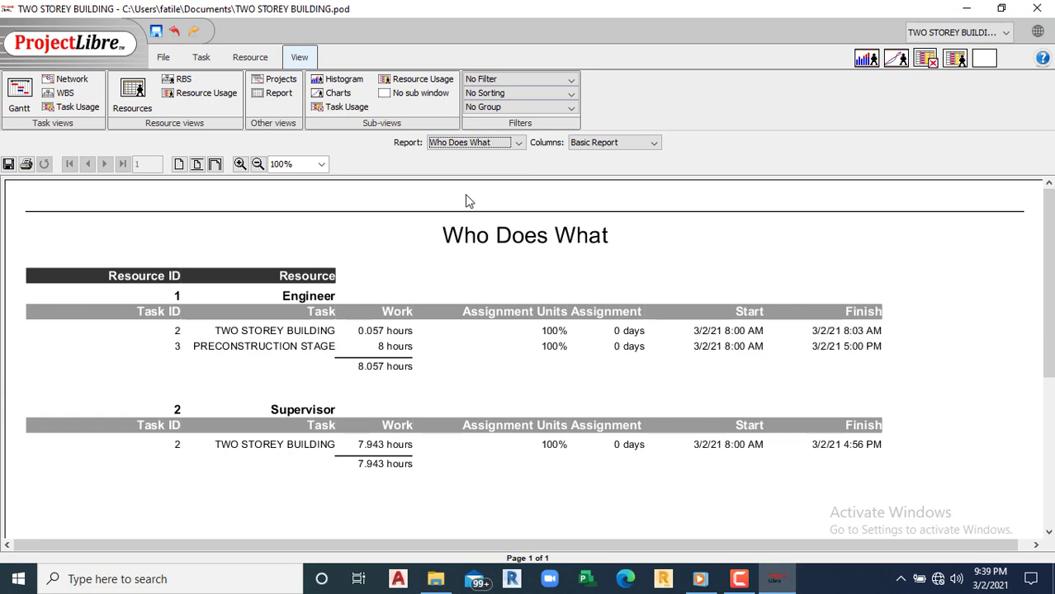
Step: Display the Task Information report and scroll through its task list
click(517, 143)
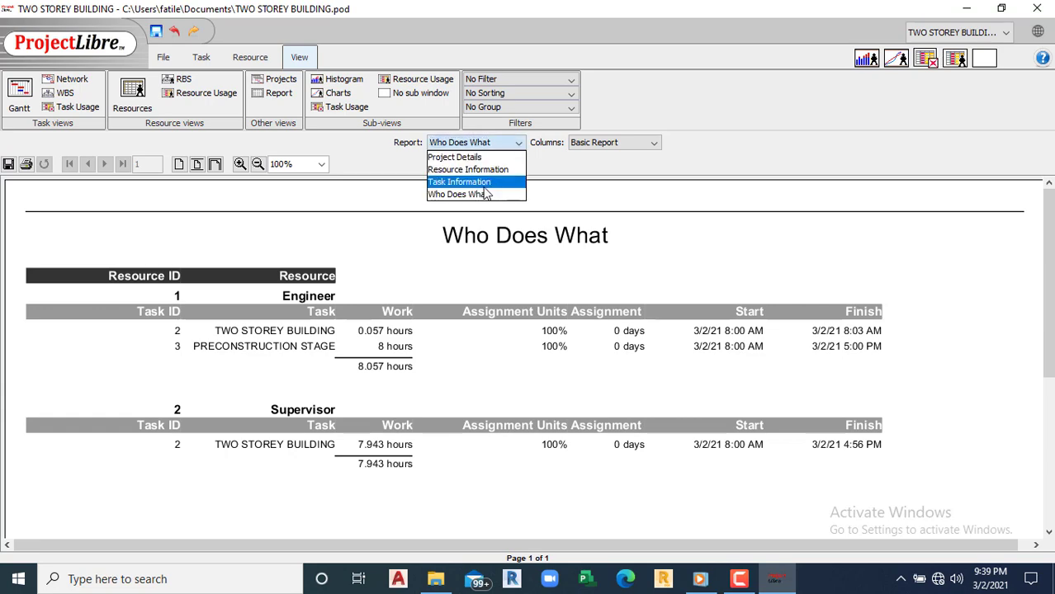
click(484, 185)
scroll(699, 388, down, 3)
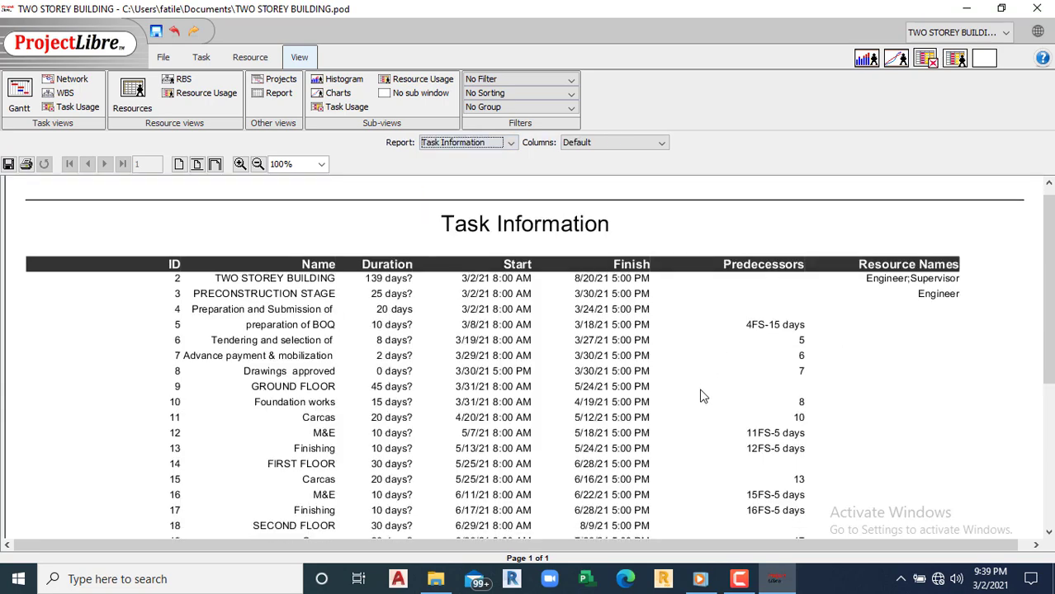
scroll(699, 397, down, 5)
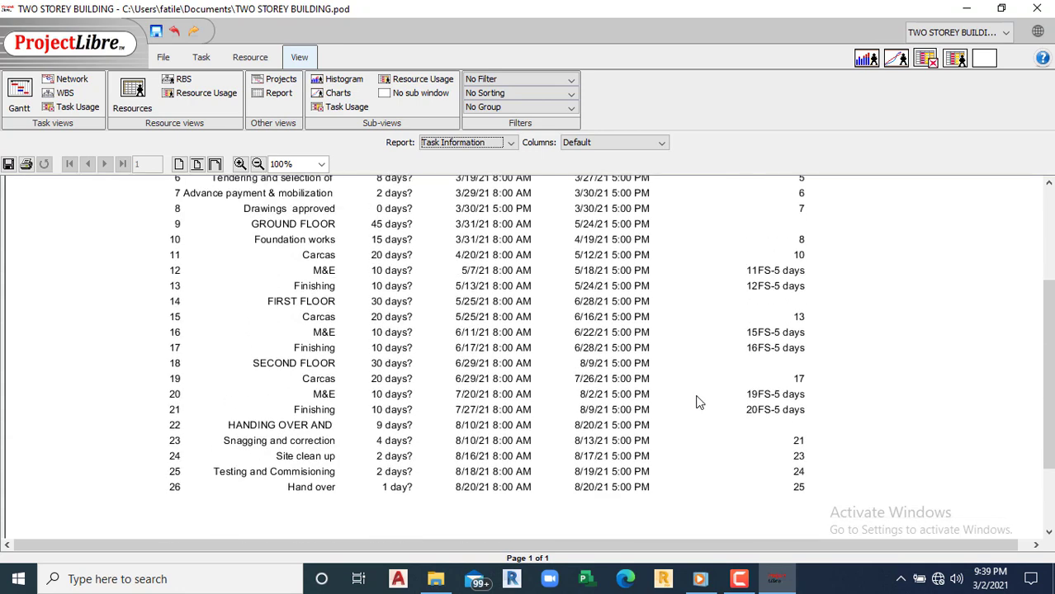
scroll(699, 402, up, 8)
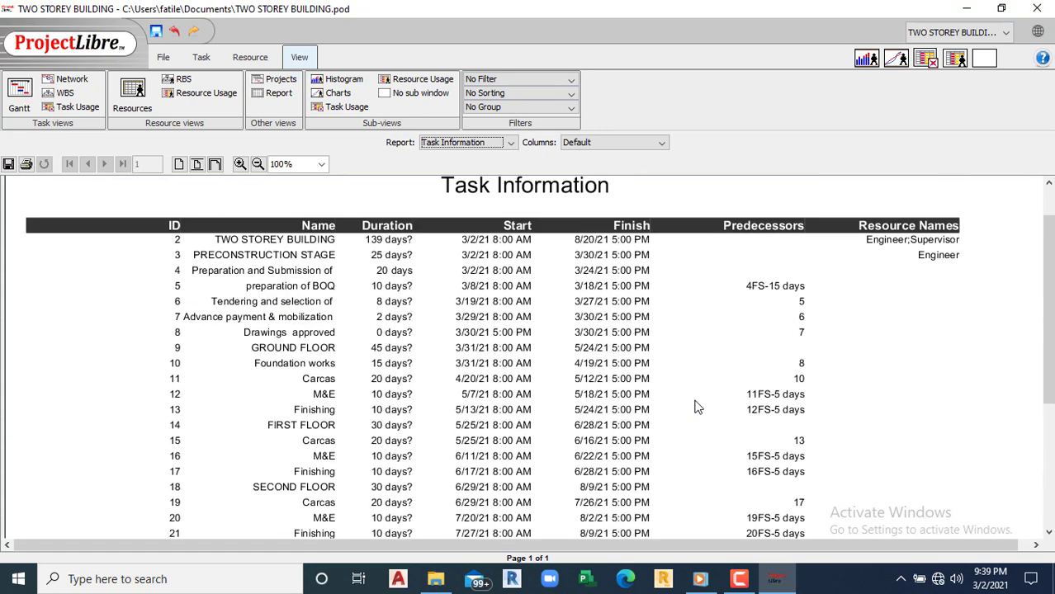
click(164, 57)
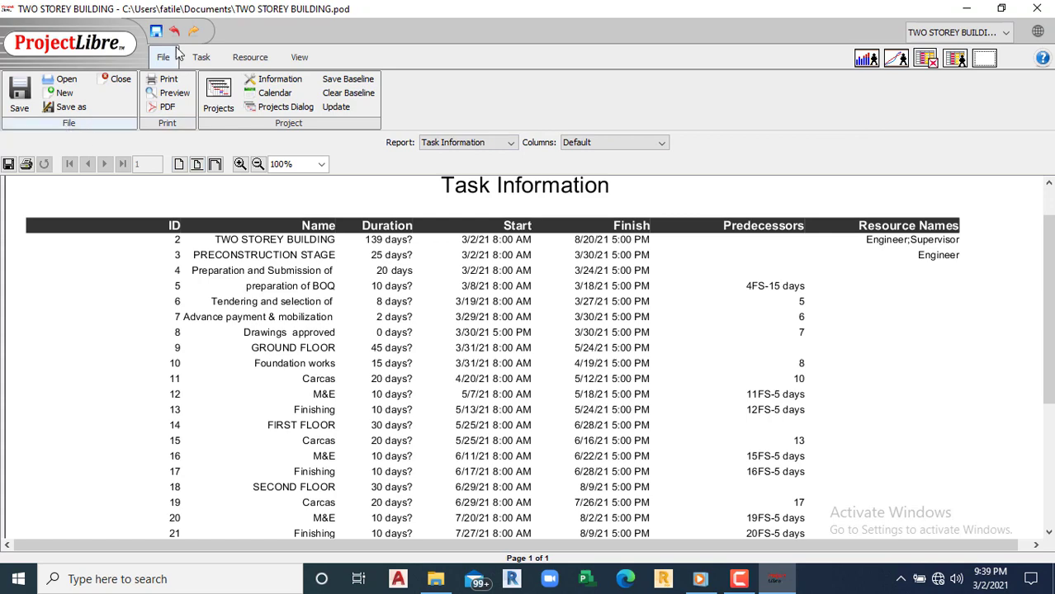
Step: Switch back to the Gantt chart view from the Task ribbon
click(200, 59)
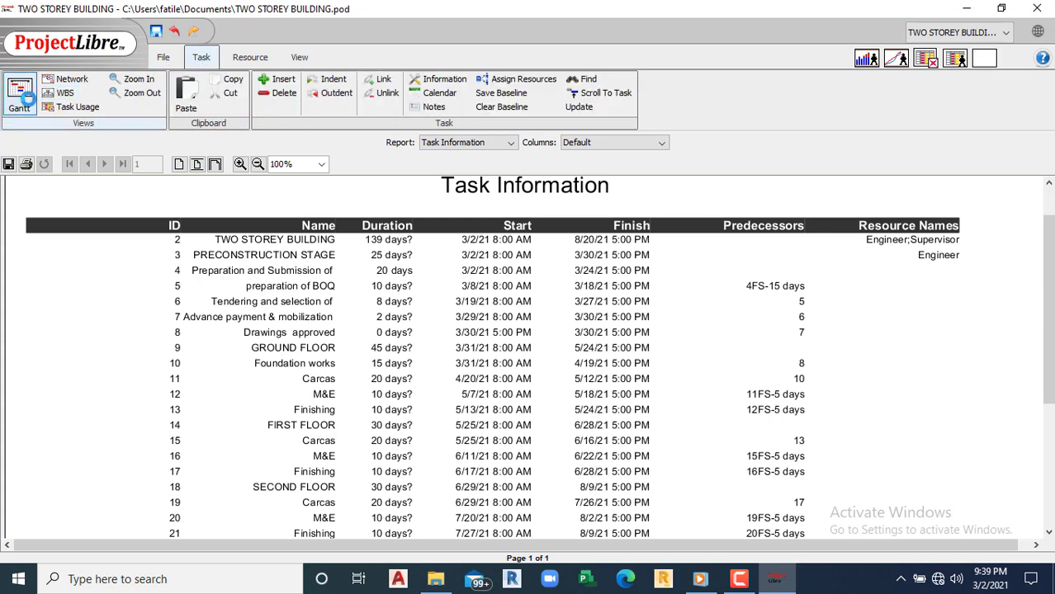
click(27, 97)
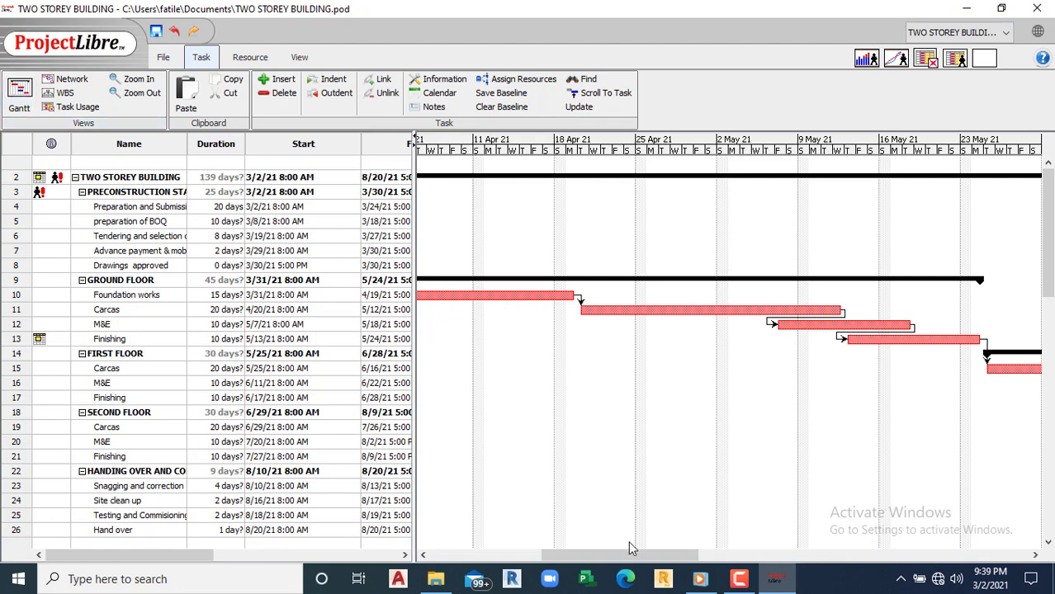
drag(564, 559, 448, 558)
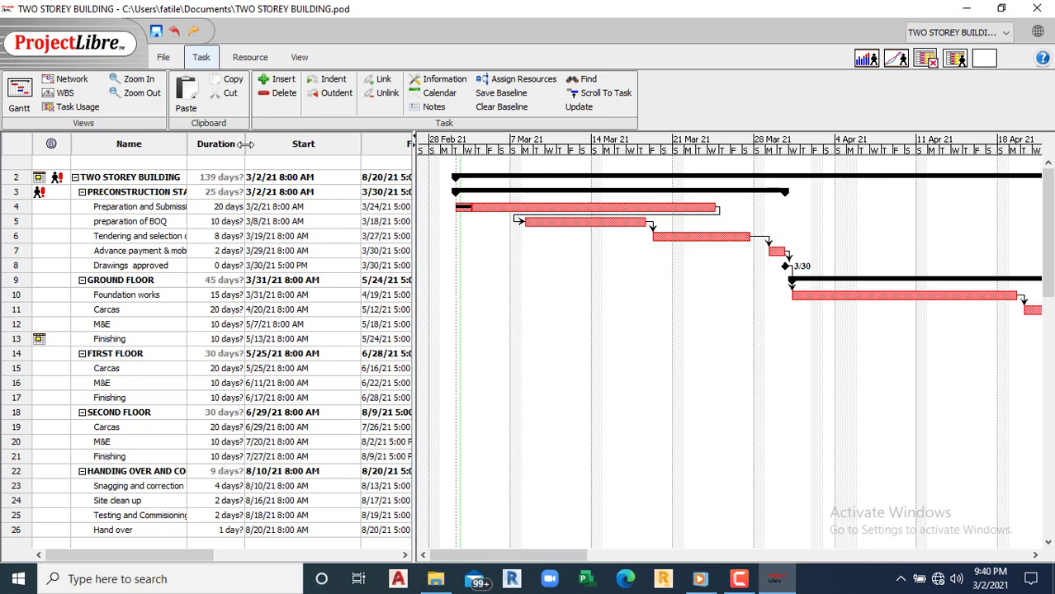
Step: Widen the Duration and Name columns until the full task names are visible
mouse_move(245, 148)
mouse_down()
mouse_move(285, 148)
mouse_move(233, 153)
mouse_move(256, 154)
mouse_up()
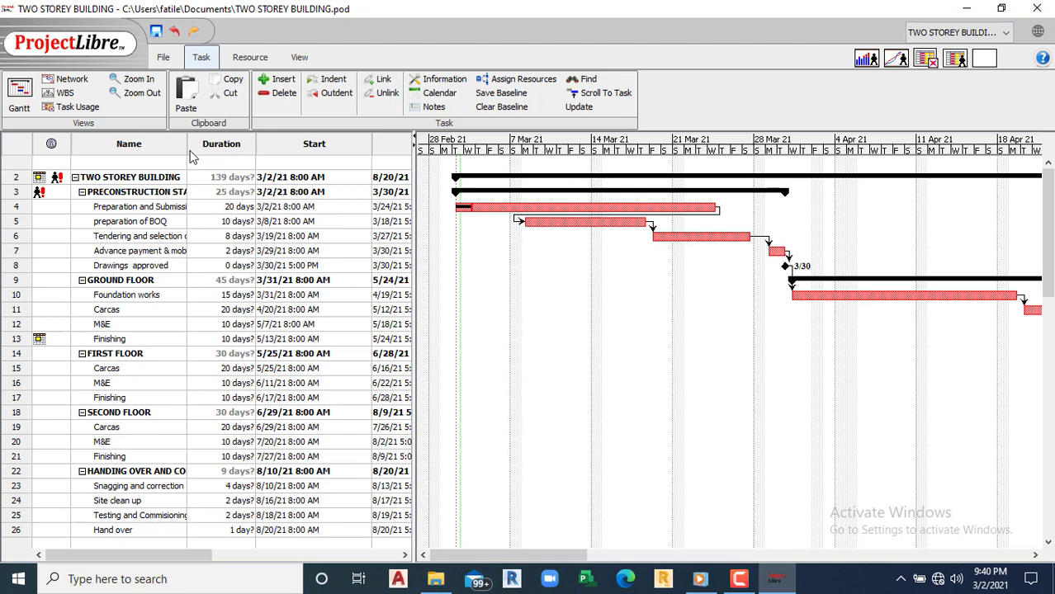
drag(187, 142, 299, 144)
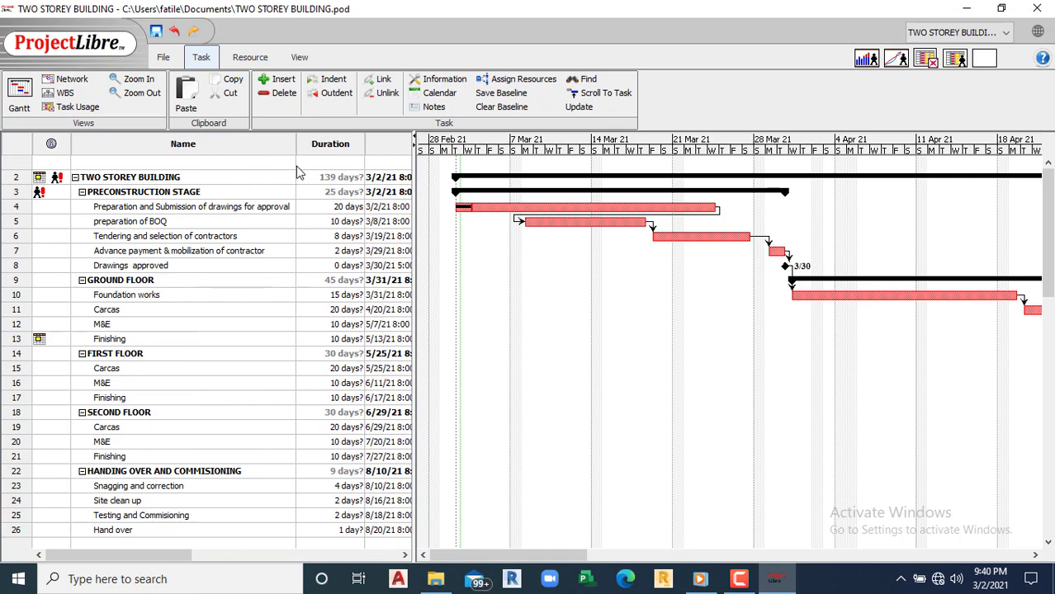
scroll(183, 420, right, 5)
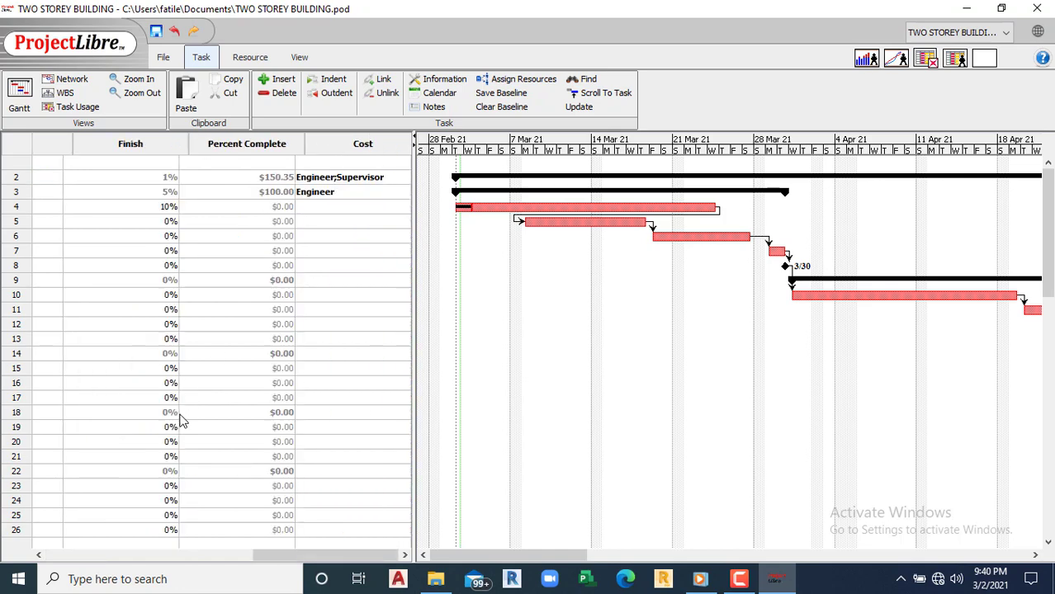
scroll(182, 421, left, 5)
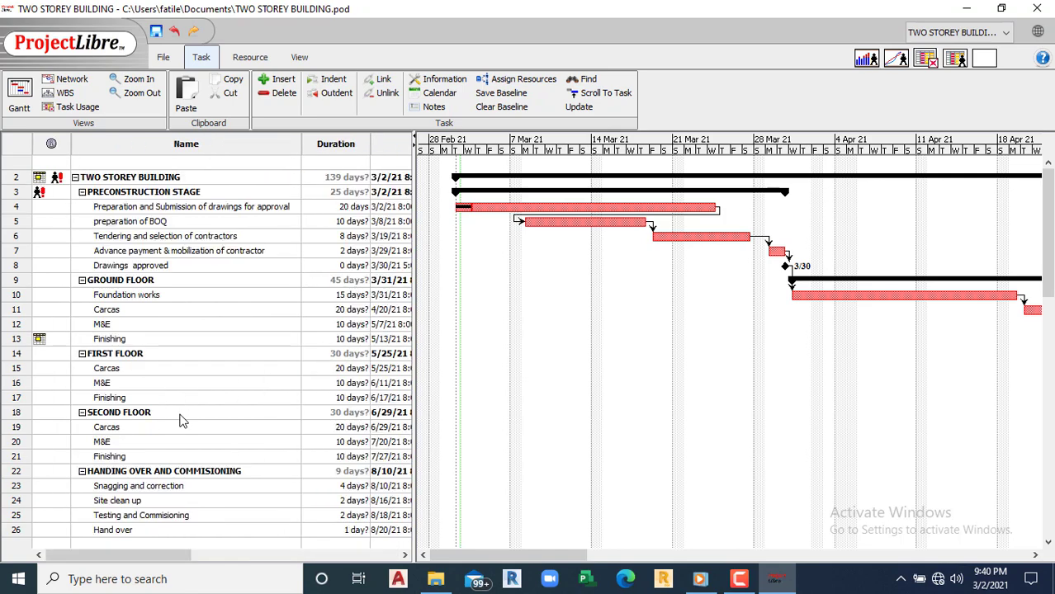